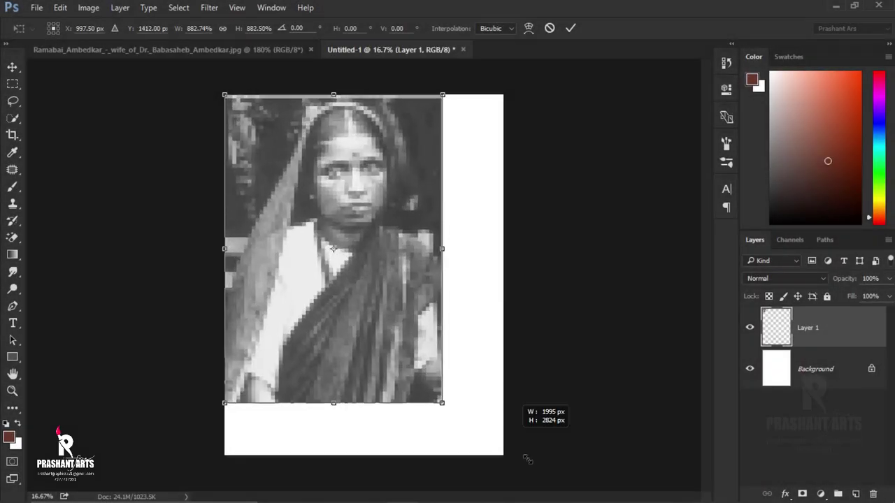
Step: Drag the Free Transform corner outward to scale up the Layer 1 portrait so it fills the canvas
left_click_drag(528, 460, 523, 460)
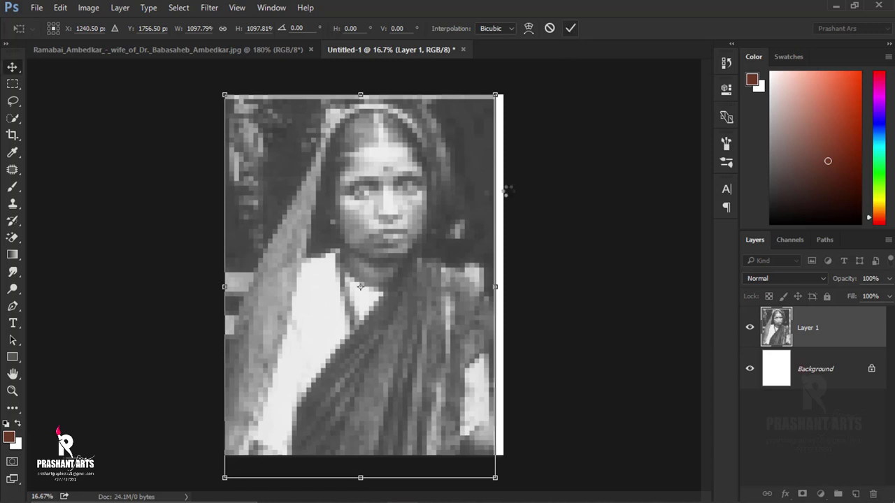
Step: Commit the scaling, move the portrait lower, then duplicate Layer 1, hide the original and select the copy
key("Return")
left_click_drag(434, 202, 433, 232)
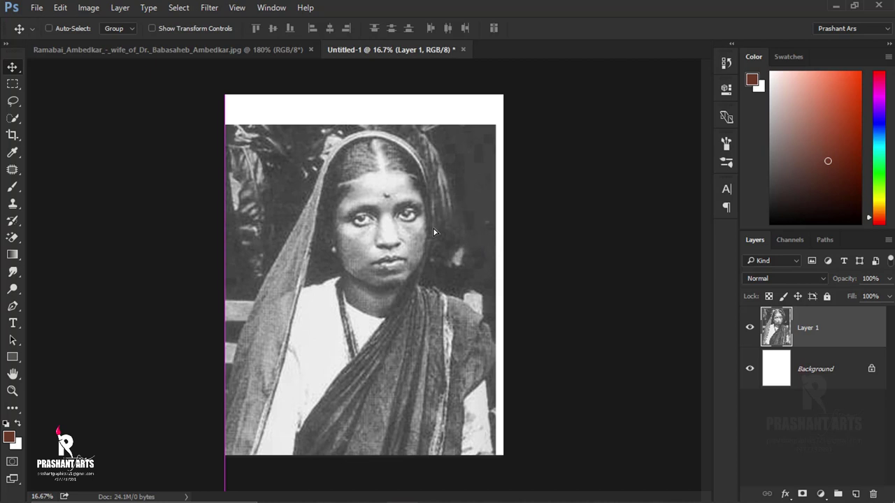
left_click_drag(868, 326, 856, 494)
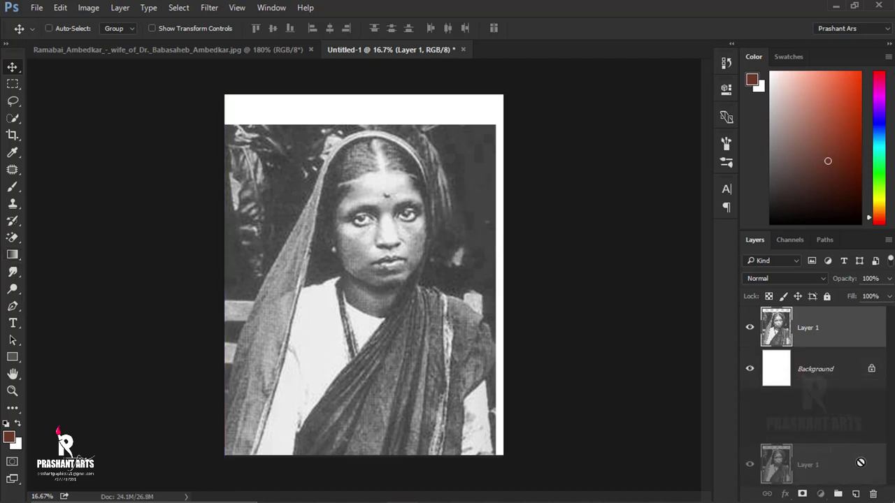
left_click(824, 384)
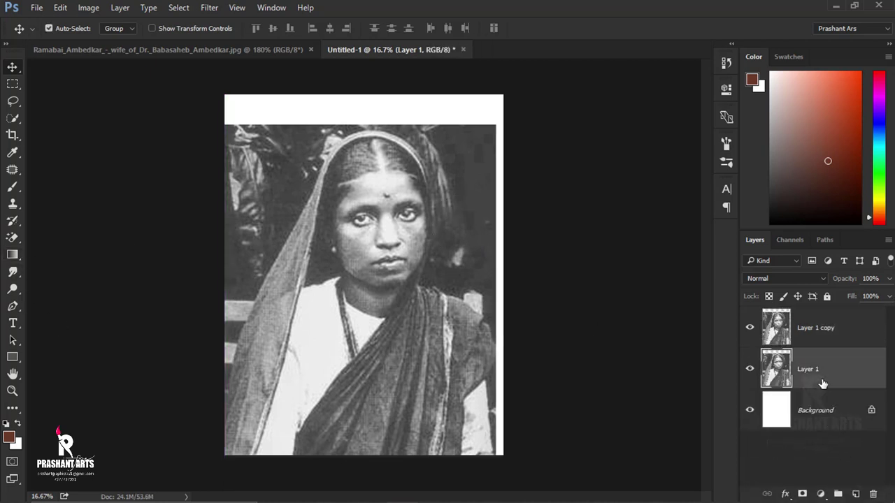
left_click(751, 369)
left_click(835, 343)
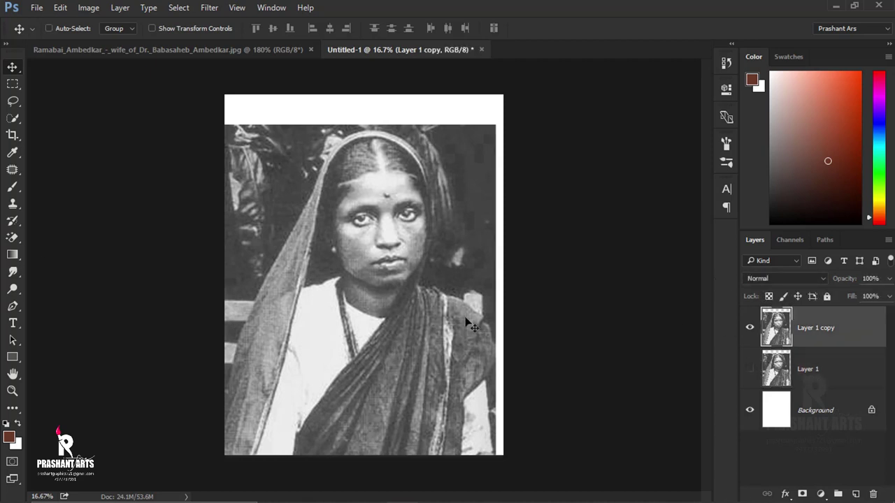
Step: Start a Pen path at the sari's left edge, curving over the head and down the hair to the neck
left_click(13, 306)
scroll(227, 416, "up", 5)
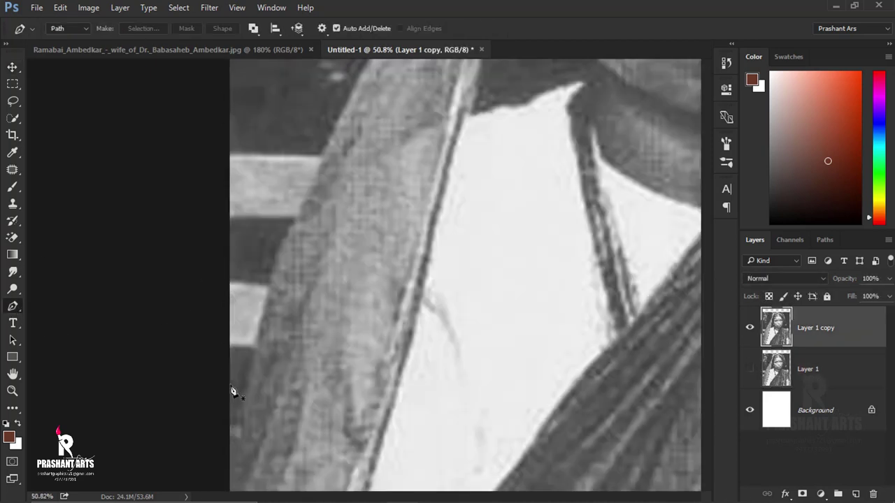
left_click(341, 115)
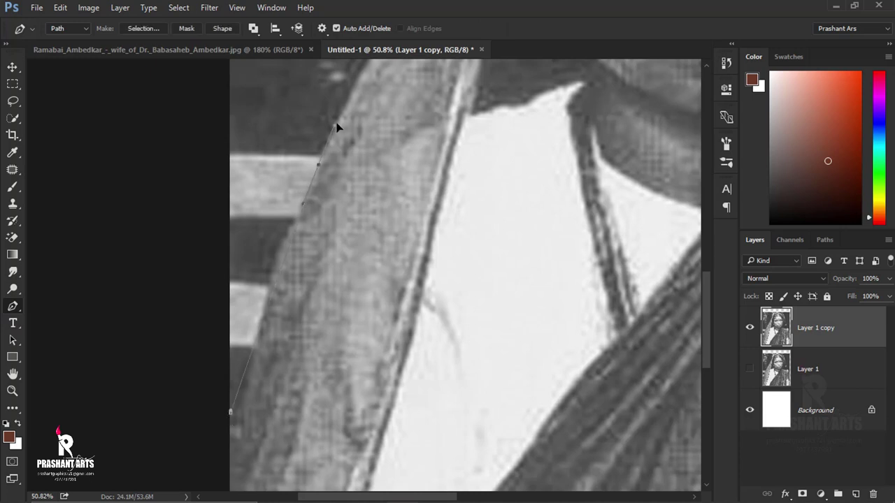
scroll(342, 115, "up", 3)
left_click_drag(491, 126, 415, 223)
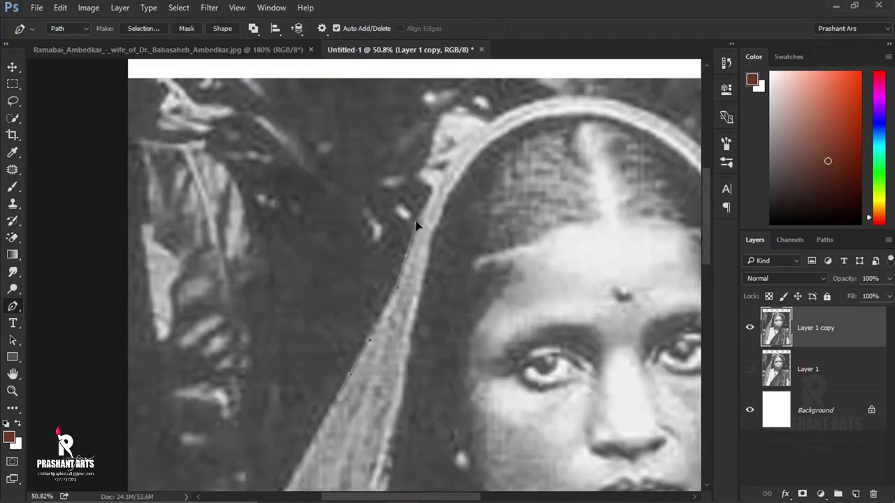
left_click_drag(465, 163, 422, 176)
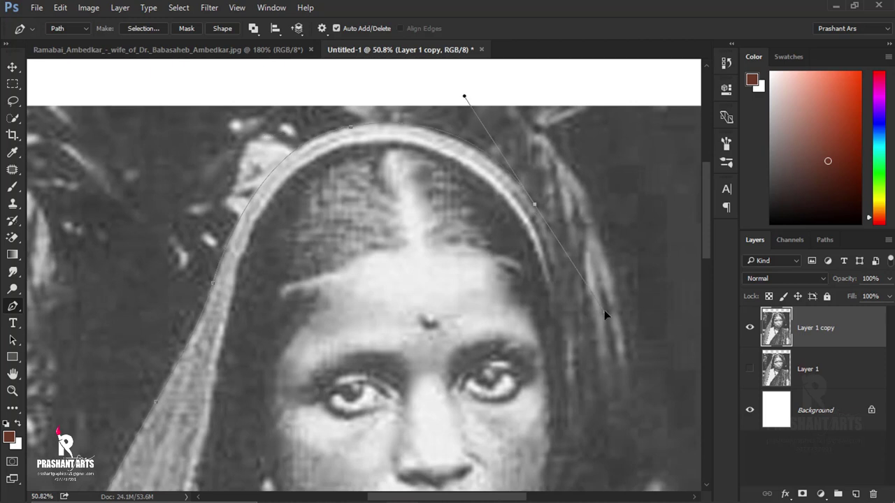
left_click_drag(604, 310, 562, 201)
left_click(514, 308)
left_click(513, 465)
left_click_drag(529, 424, 543, 264)
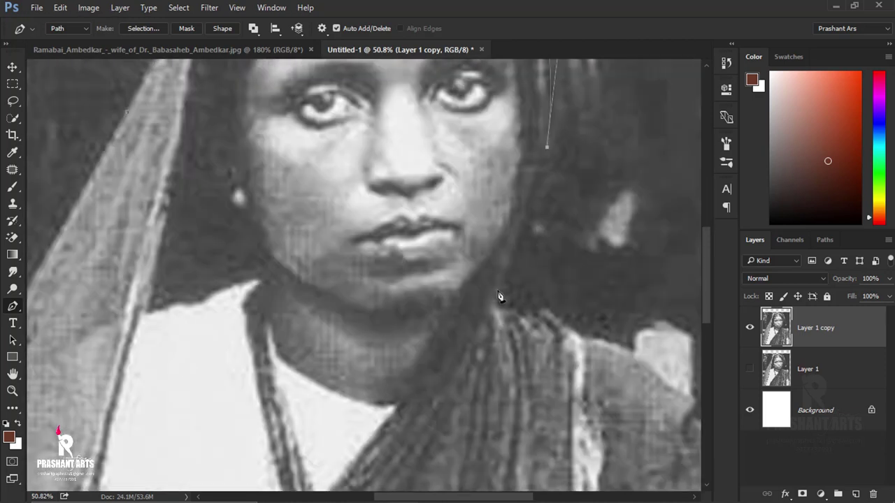
left_click(493, 295)
left_click_drag(499, 299, 405, 243)
Step: Finish the outline beneath the figure, close it, and load it as a selection
scroll(460, 267, "down", 3)
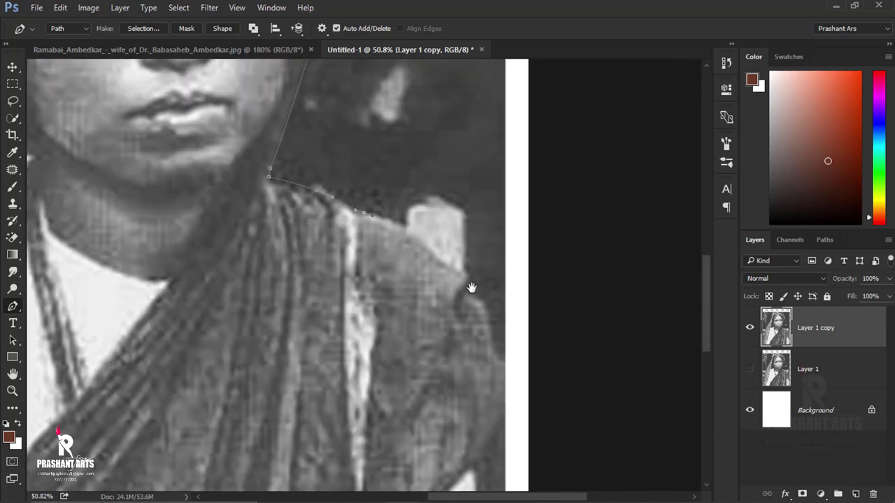
scroll(516, 374, "down", 5)
scroll(516, 375, "up", 2)
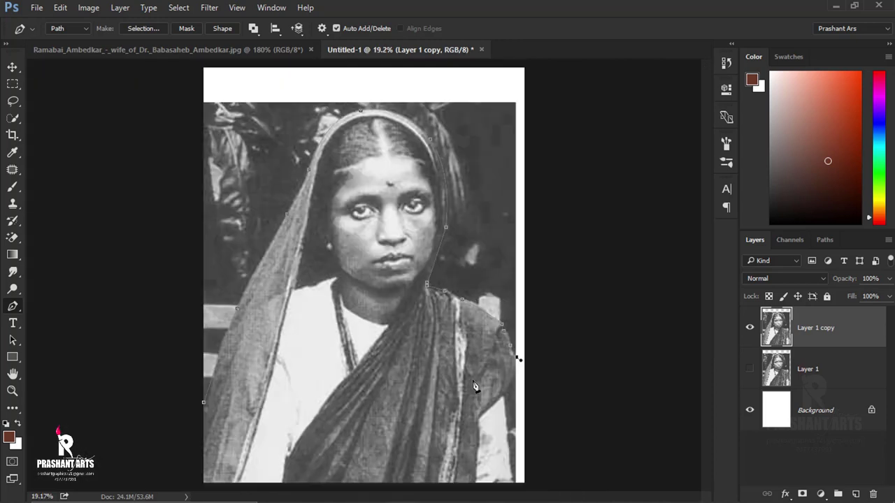
scroll(516, 375, "up", 3)
scroll(499, 276, "down", 2)
left_click(263, 392)
left_click_drag(197, 385, 159, 376)
left_click(122, 340)
left_click(177, 217)
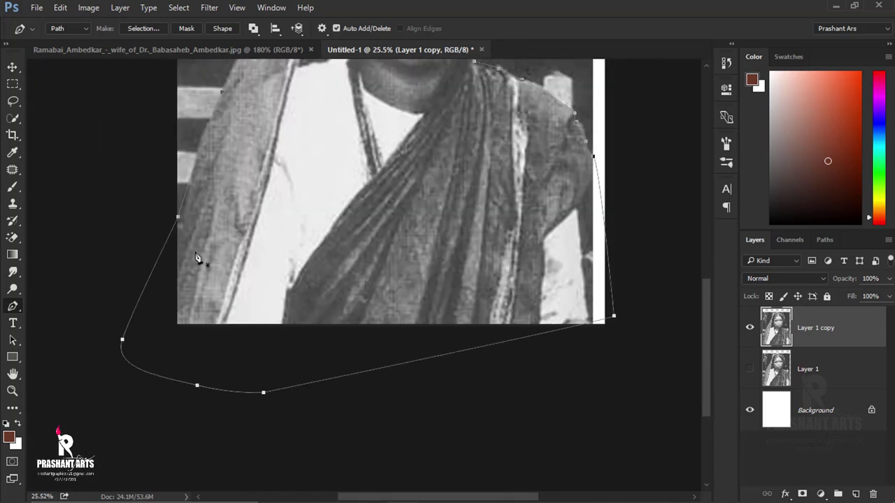
key("ctrl+Return")
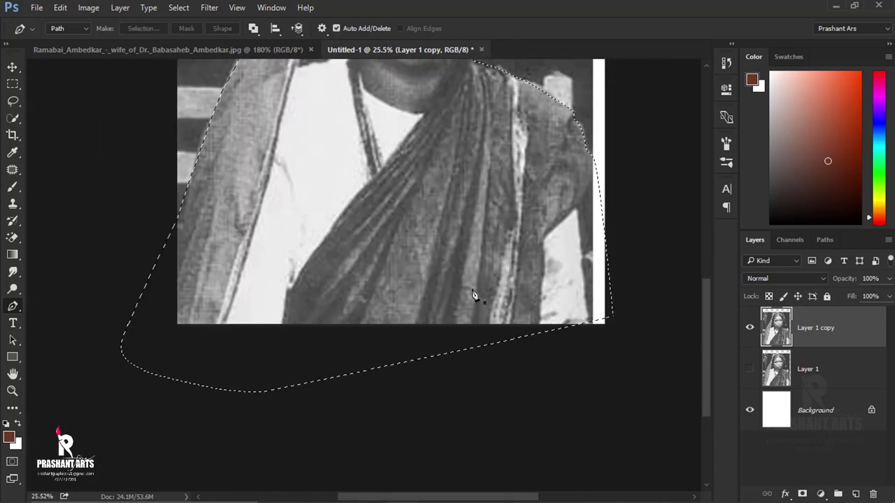
Step: Mask Layer 1 copy to the selection and refine the mask with Smooth 2 and Feather 2
left_click(802, 493)
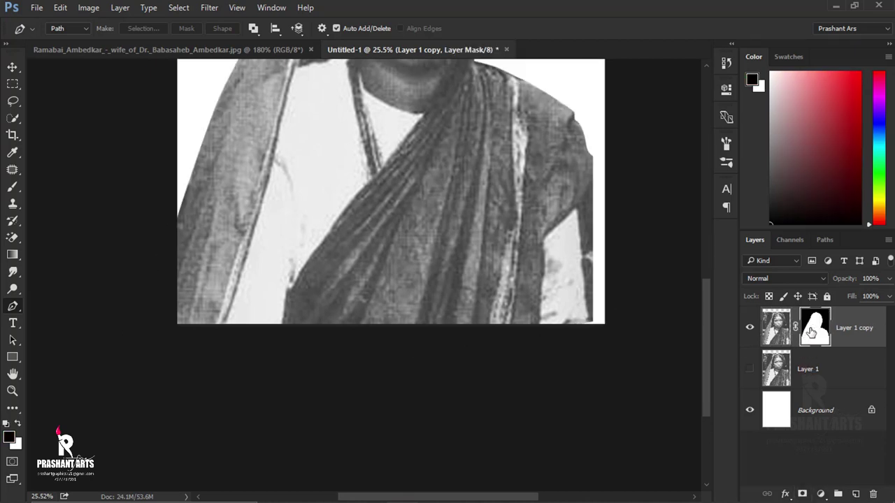
right_click(811, 333)
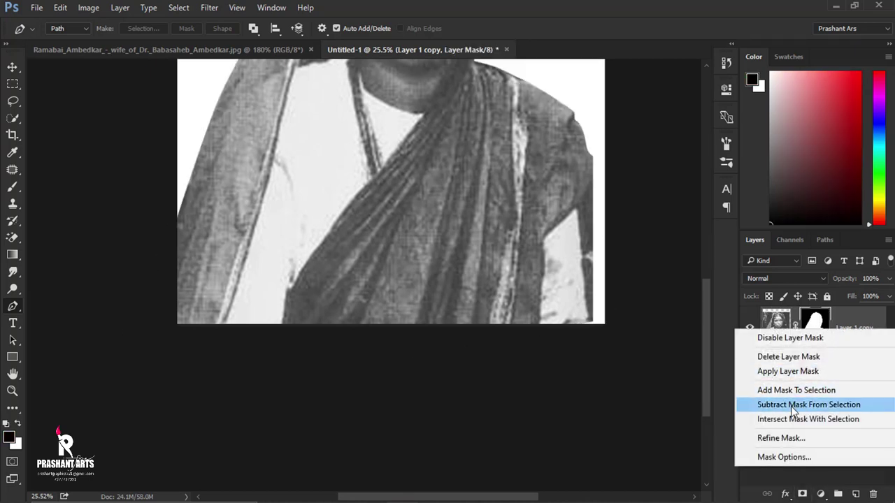
left_click(787, 415)
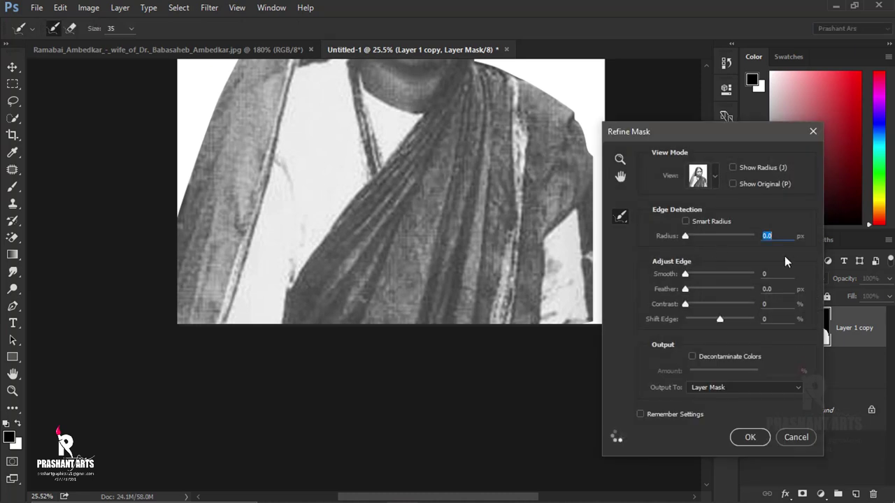
type("2")
key("Tab")
type("2")
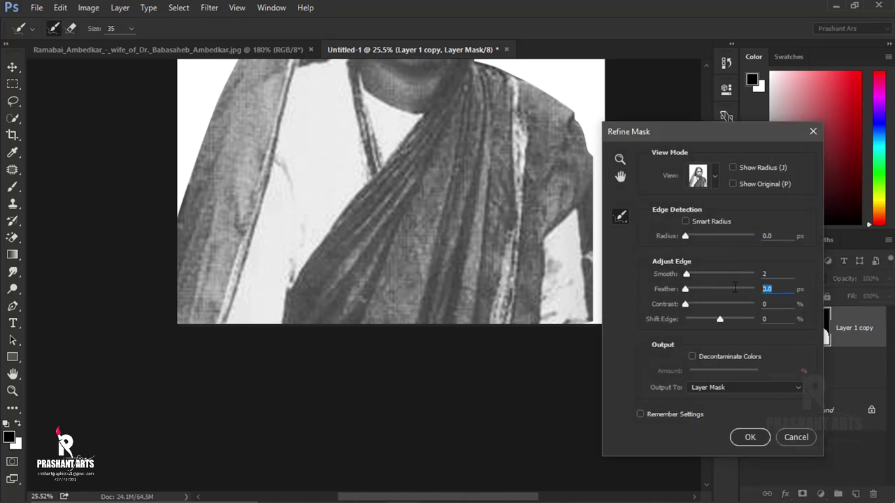
left_click(750, 438)
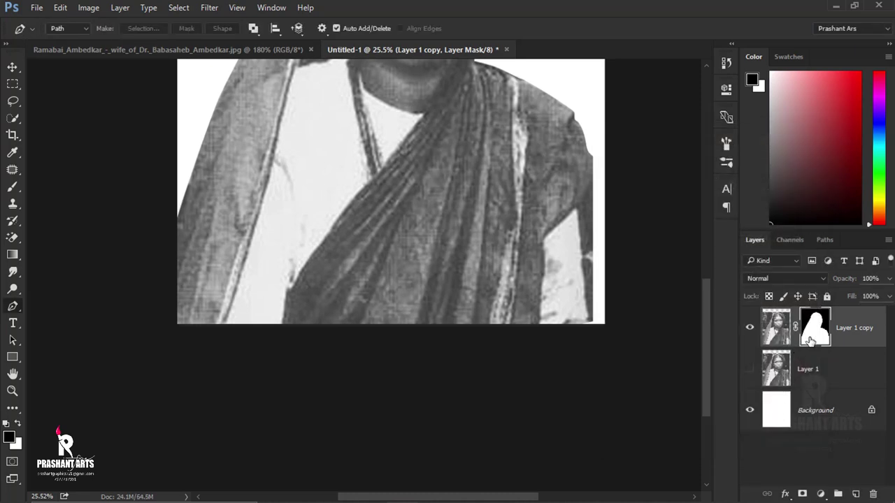
Step: Apply the layer mask permanently, then reposition the cut-out figure with the Move tool
right_click(813, 333)
left_click(789, 379)
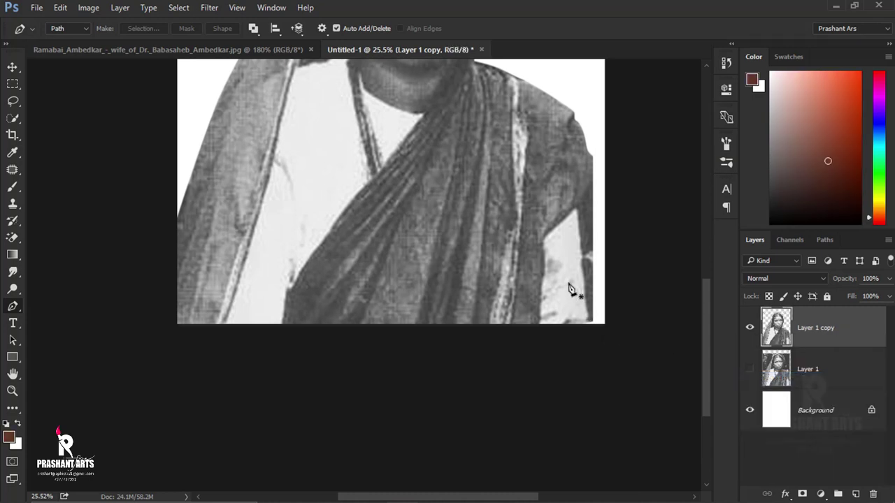
key("v")
left_click_drag(489, 285, 491, 364)
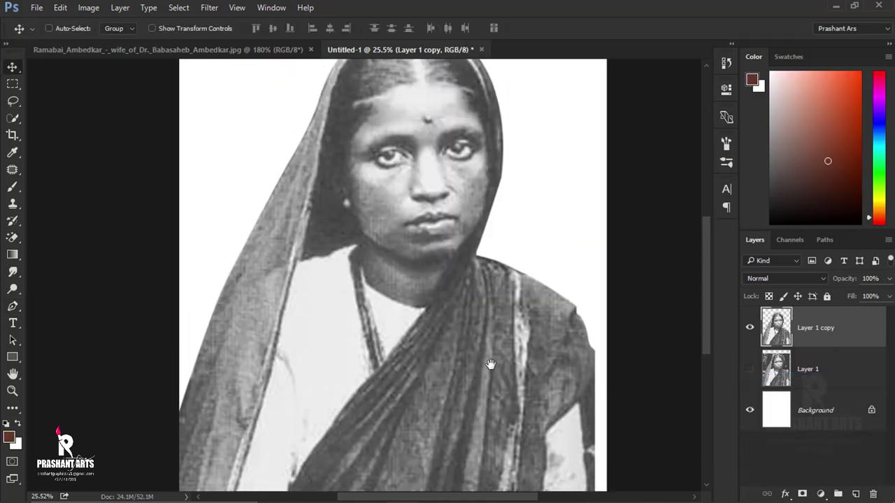
Step: Fill the Background layer with 50% Gray
left_click(825, 416)
left_click(60, 10)
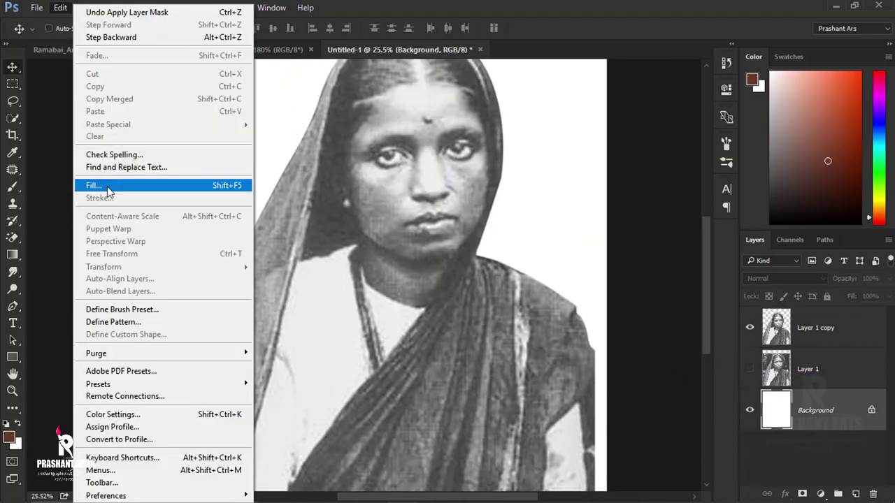
left_click(108, 186)
left_click(533, 133)
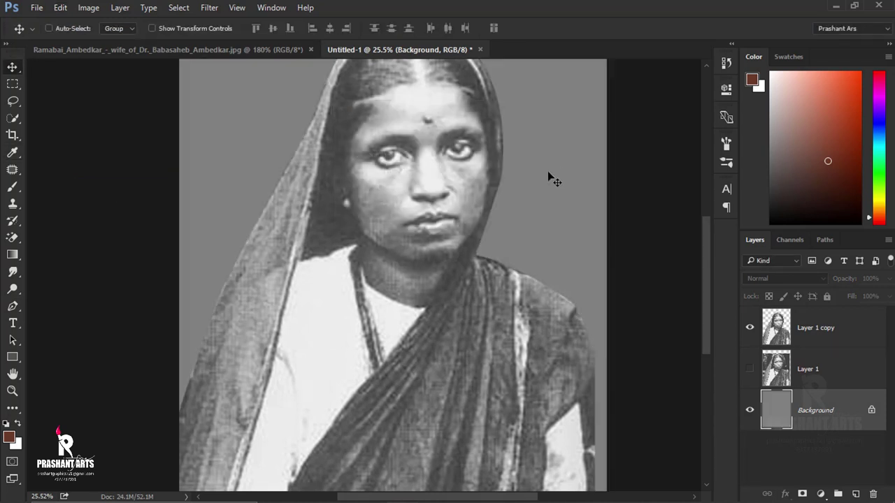
left_click(532, 240, "ctrl")
Step: Darken the gray Background with Levels (midtone about 0.49), then select Layer 1 copy
key("ctrl+l")
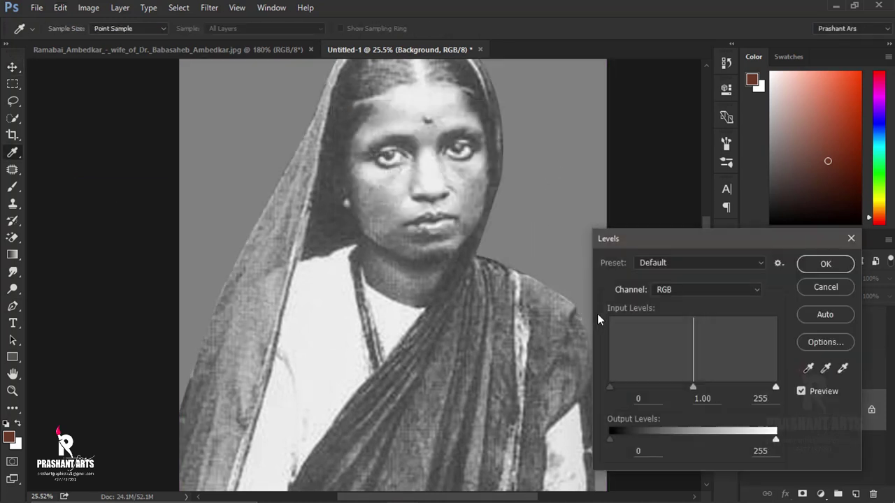
left_click_drag(691, 386, 728, 386)
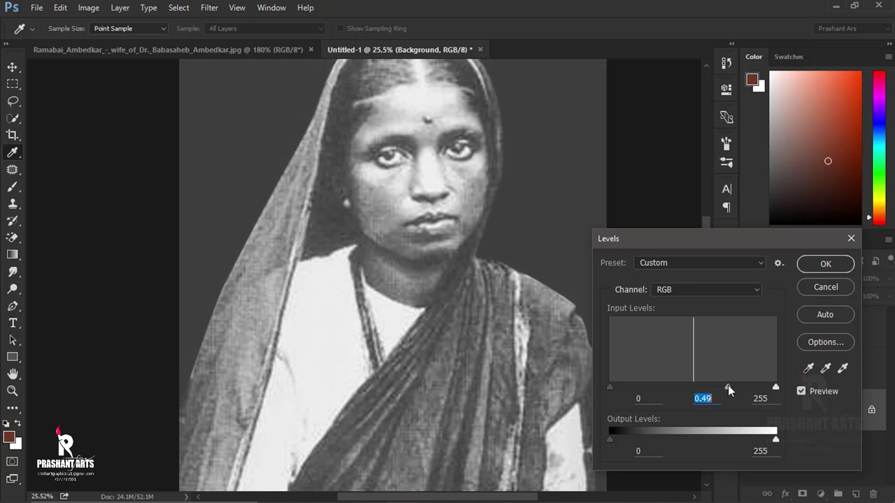
left_click(809, 268)
left_click(814, 330)
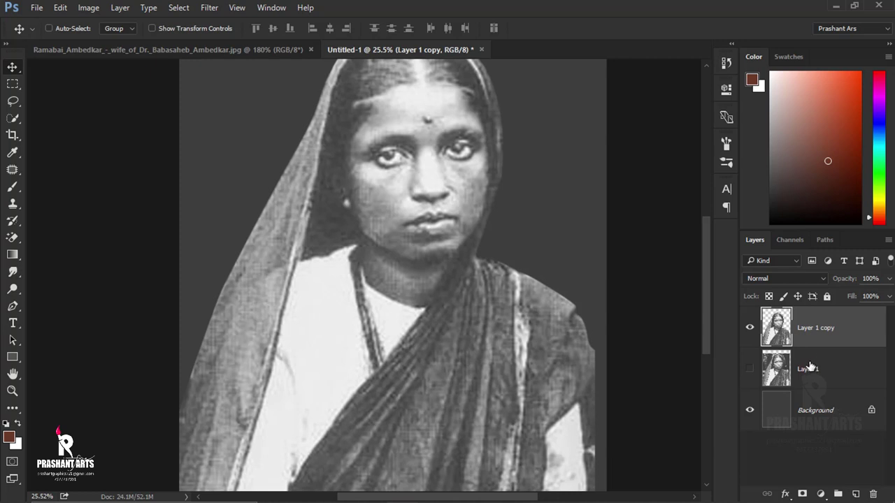
scroll(405, 323, "down", 2)
scroll(405, 323, "down", 1)
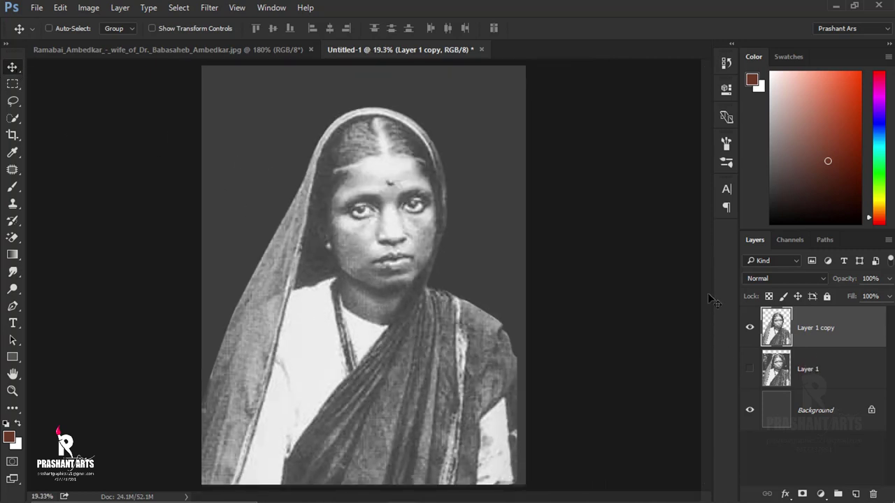
left_click(89, 8)
mouse_move(109, 40)
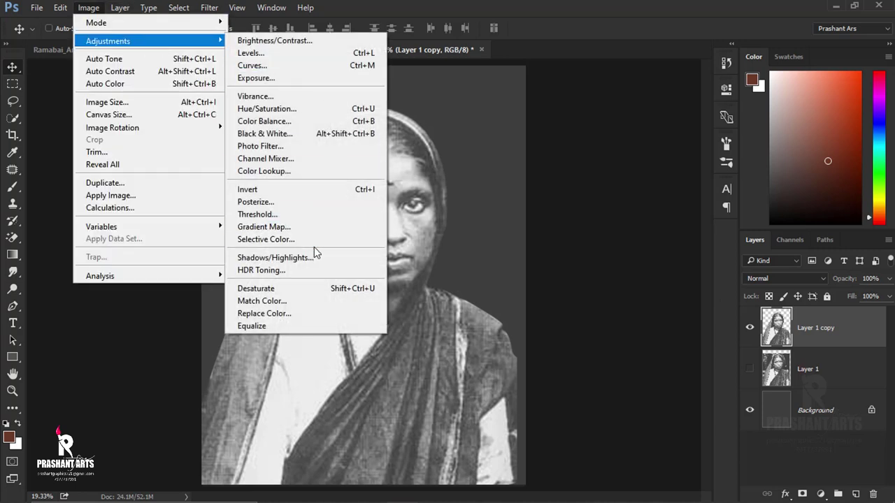
left_click(314, 258)
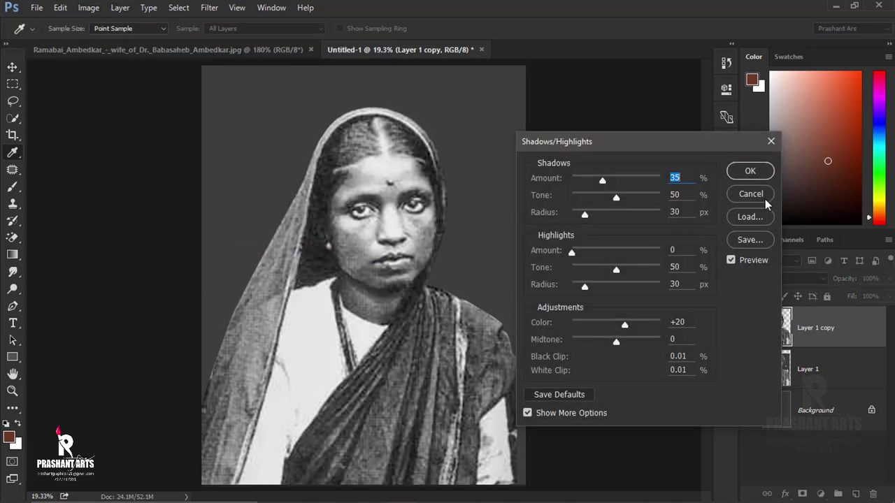
mouse_move(603, 184)
left_mouse_down()
mouse_move(568, 186)
mouse_move(578, 186)
left_mouse_up()
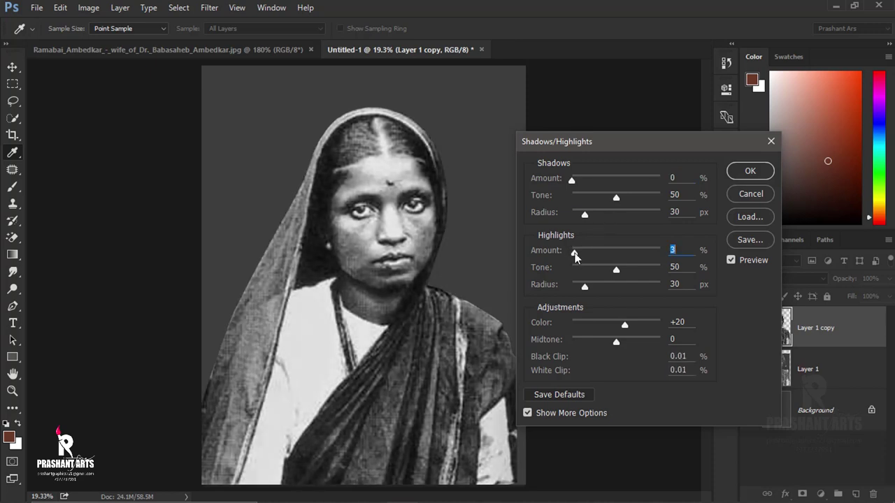
left_click(751, 194)
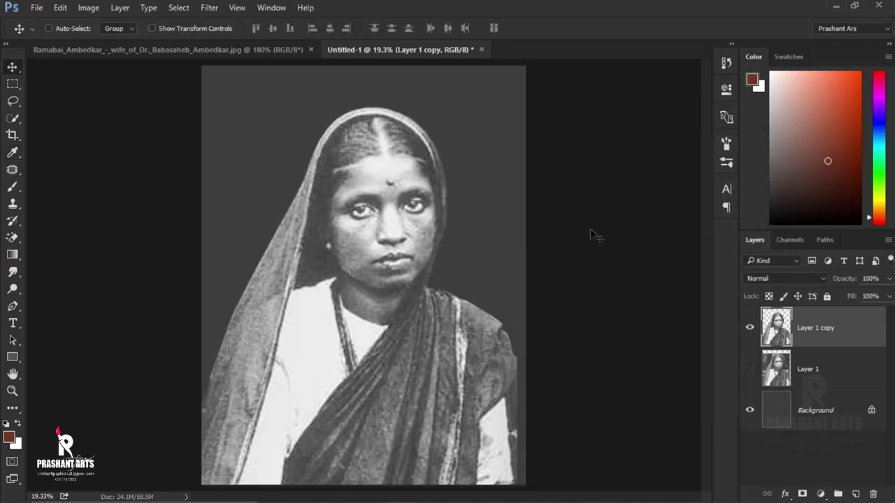
Step: Apply Levels to Layer 1 copy, raising input black to 14 and pulling the white point slightly in
key("i")
key("ctrl+l")
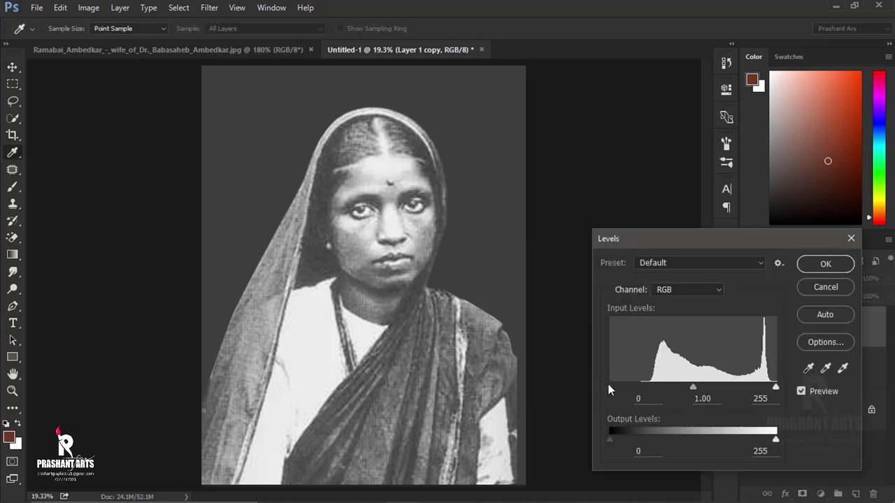
left_click_drag(609, 387, 619, 386)
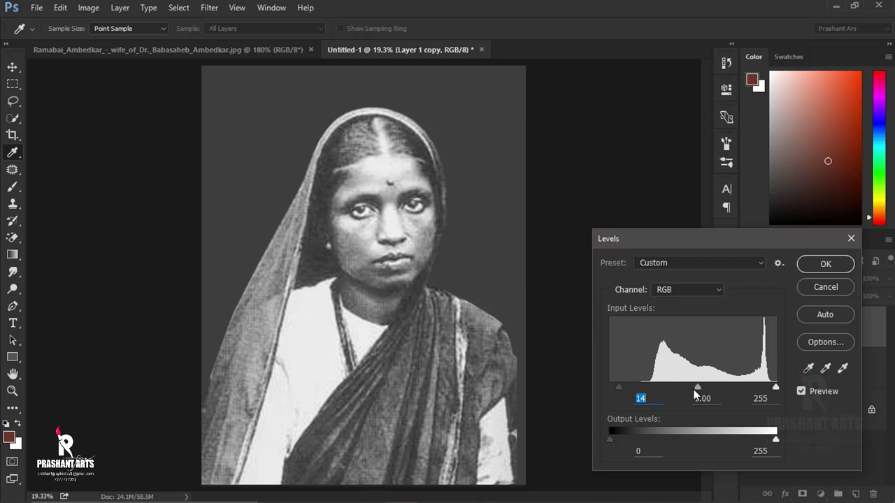
mouse_move(695, 388)
left_mouse_down()
mouse_move(686, 388)
mouse_move(708, 388)
mouse_move(696, 387)
left_mouse_up()
left_click_drag(777, 387, 774, 386)
left_click(824, 265)
key("v")
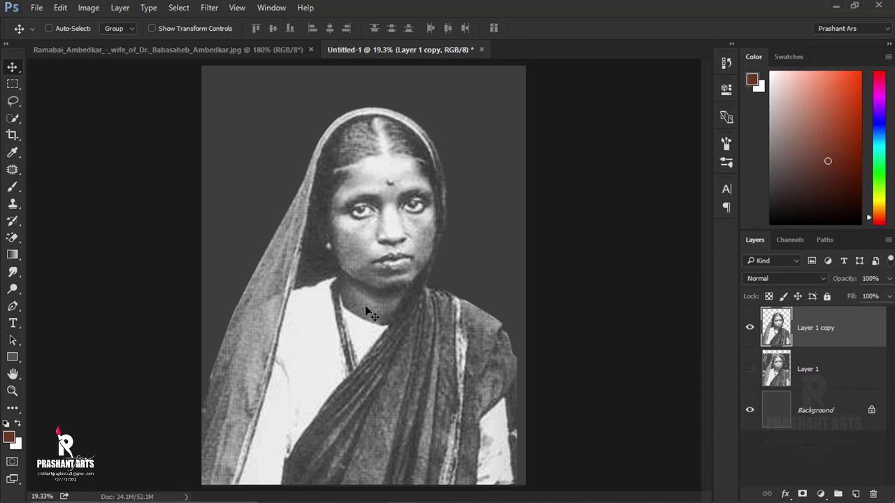
Step: Begin a Pen outline of the face along the neck, right jaw and cheek
left_click(12, 307)
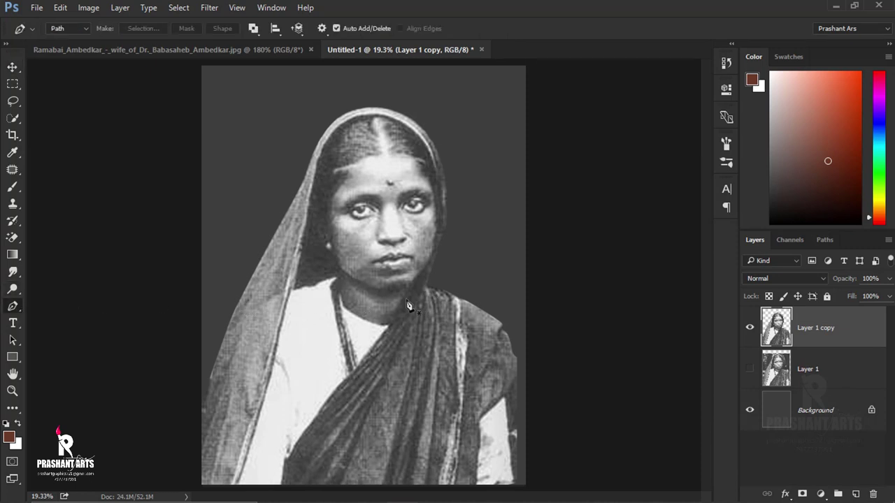
scroll(314, 270, "up", 5)
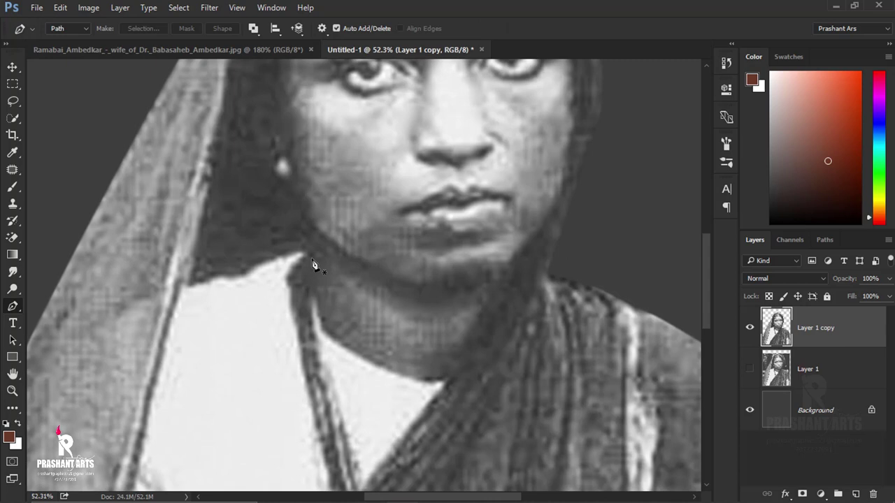
left_click(311, 235)
left_click(323, 325)
left_click_drag(452, 384, 514, 363)
scroll(471, 371, "up", 3)
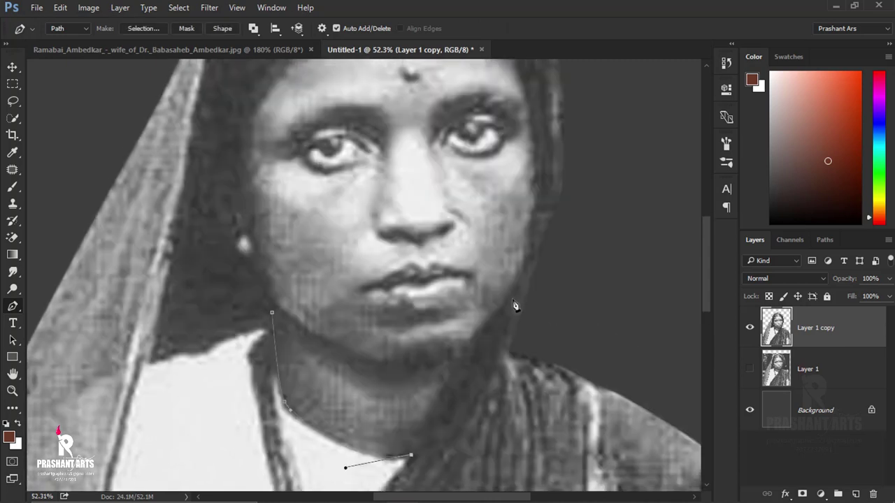
mouse_move(516, 284)
left_mouse_down()
mouse_move(536, 262)
mouse_move(492, 321)
left_mouse_up()
scroll(527, 306, "up", 2)
mouse_move(524, 294)
left_mouse_down()
mouse_move(525, 237)
mouse_move(474, 217)
left_mouse_up()
scroll(505, 377, "up", 2)
Step: Continue the face outline across the forehead hairline and down the left cheek to finish it
left_click_drag(380, 154, 306, 156)
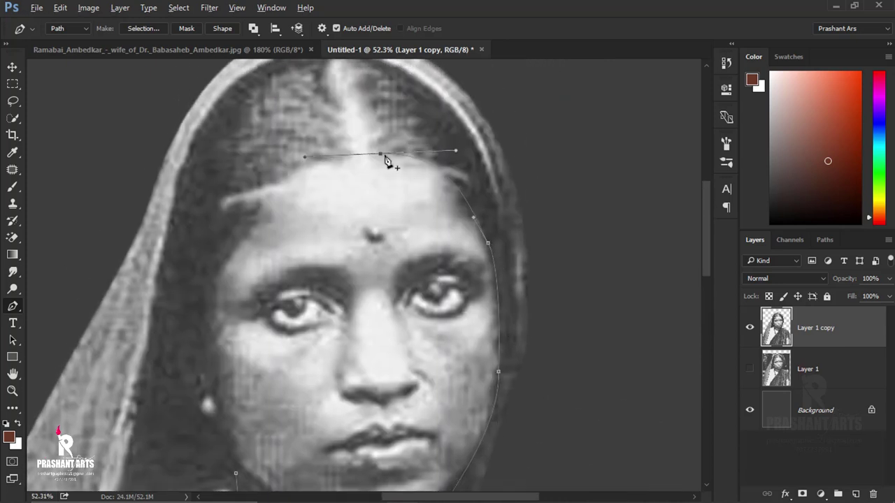
left_click(270, 192)
scroll(256, 238, "down", 2)
mouse_move(240, 240)
left_mouse_down()
mouse_move(238, 265)
mouse_move(262, 271)
left_mouse_up()
scroll(256, 237, "left", 2)
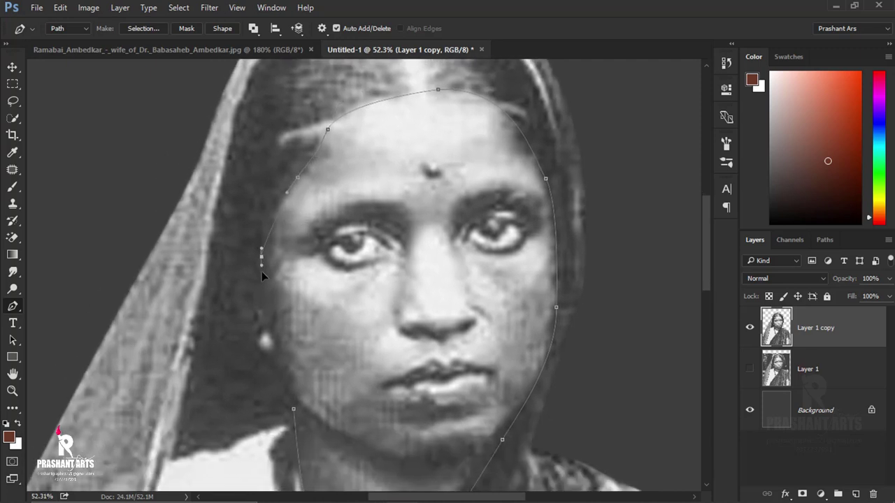
left_click_drag(293, 409, 292, 387)
Step: Turn the face outline into a selection, feather it 3 px, and put the face on new Layer 2
key("ctrl+Return")
key("m")
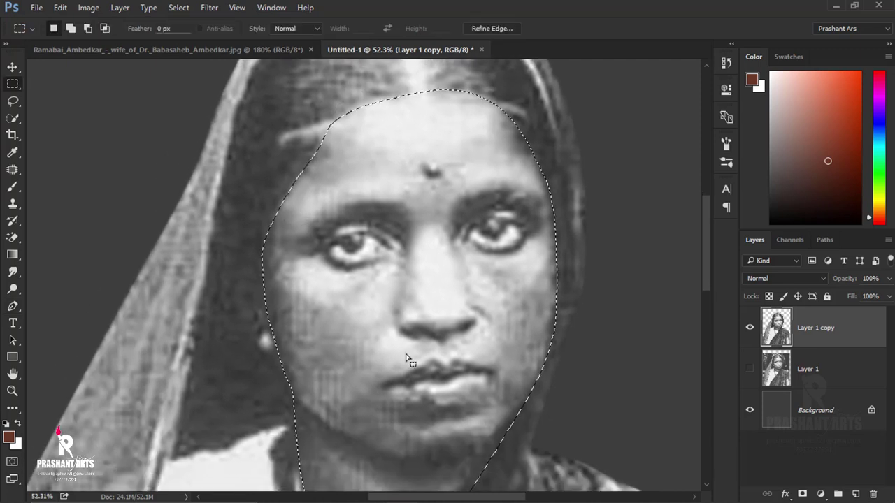
right_click(415, 340)
left_click(511, 133)
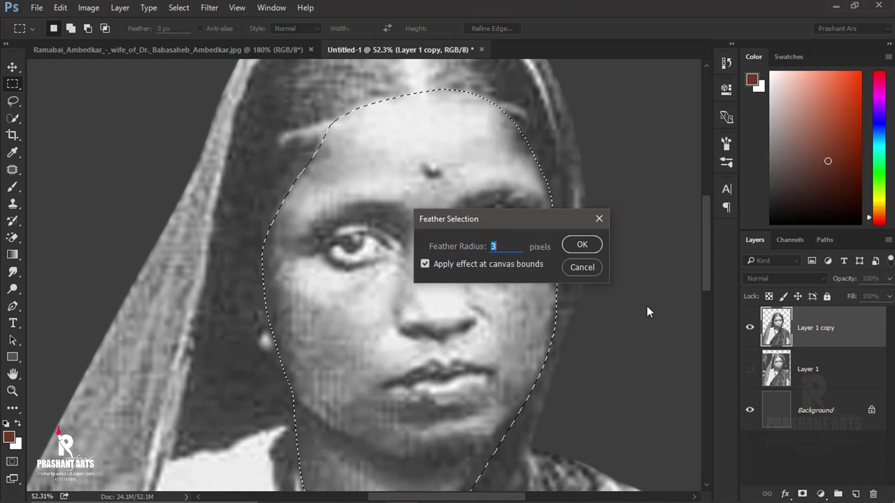
key("Return")
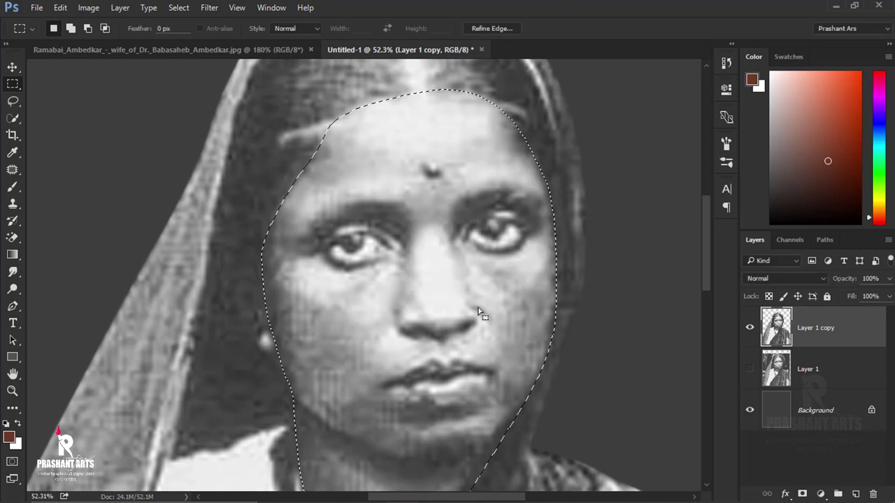
key("ctrl+shift+alt+n")
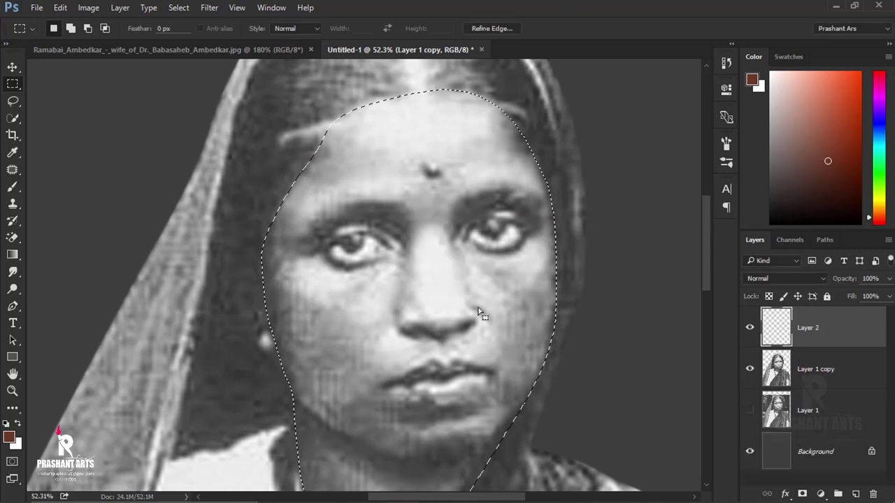
key("ctrl+d")
key("ctrl+v")
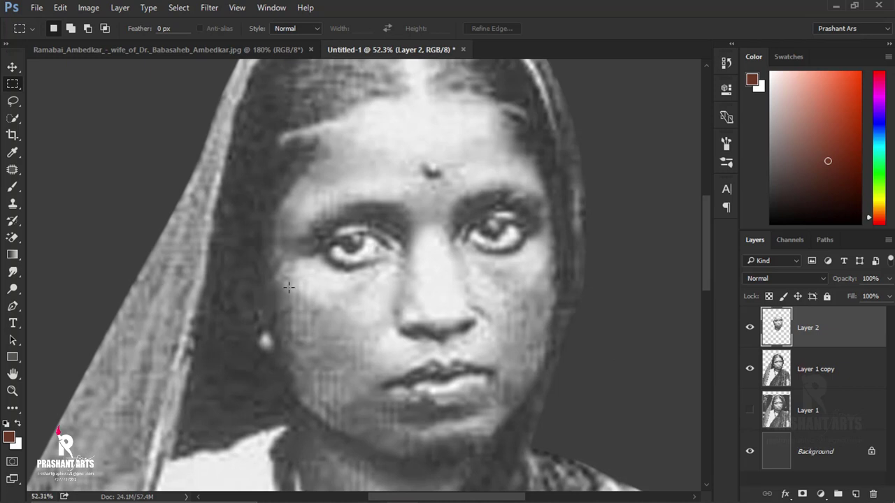
key("ctrl+0")
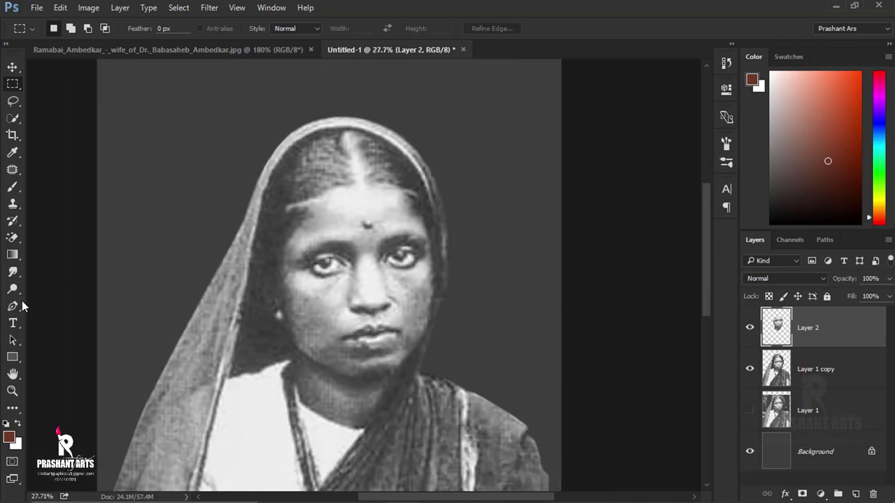
Step: Start a Pen path at the sari's lower left, up its left edge and over the head
key("p")
left_click_drag(182, 249, 202, 199)
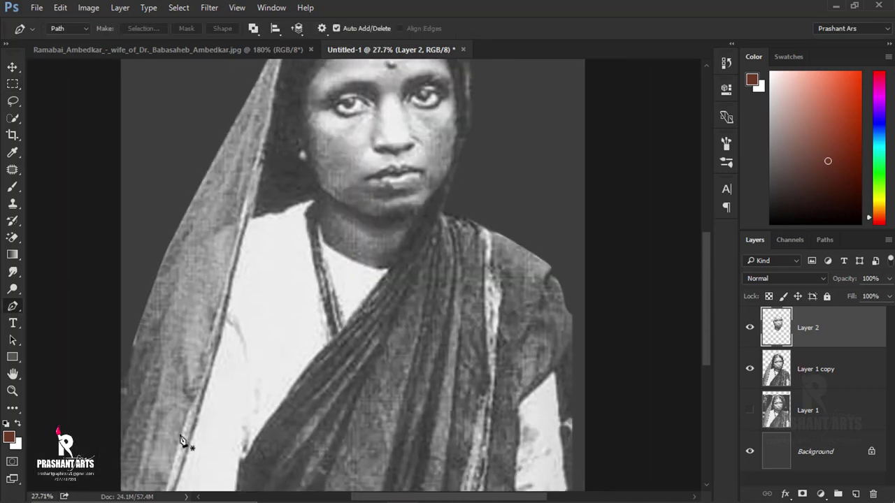
scroll(273, 458, "down", 2)
scroll(273, 458, "up", 2)
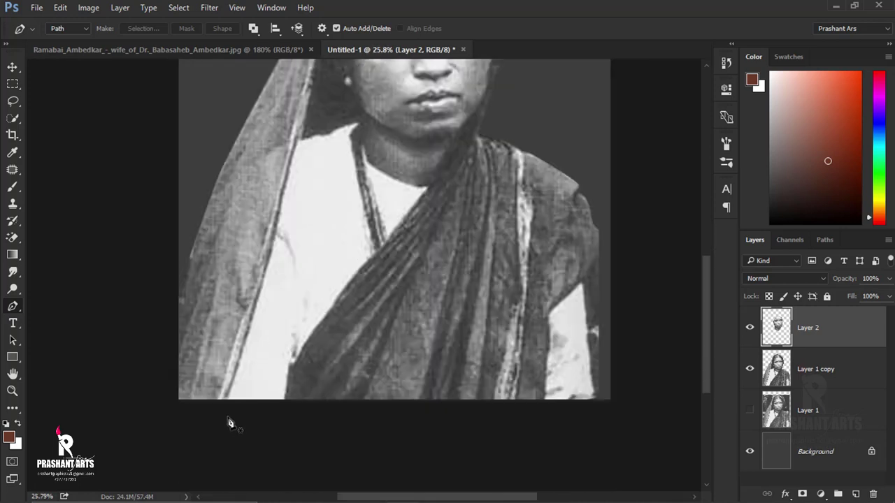
left_click(224, 422)
left_click_drag(270, 262, 281, 232)
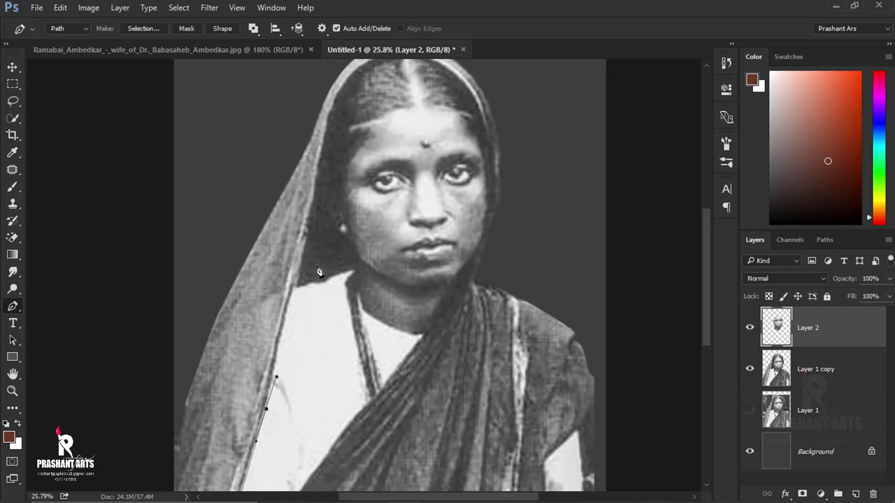
scroll(280, 245, "up", 3)
left_click(312, 221)
scroll(323, 239, "up", 3)
scroll(402, 170, "up", 3)
left_click_drag(402, 170, 510, 194)
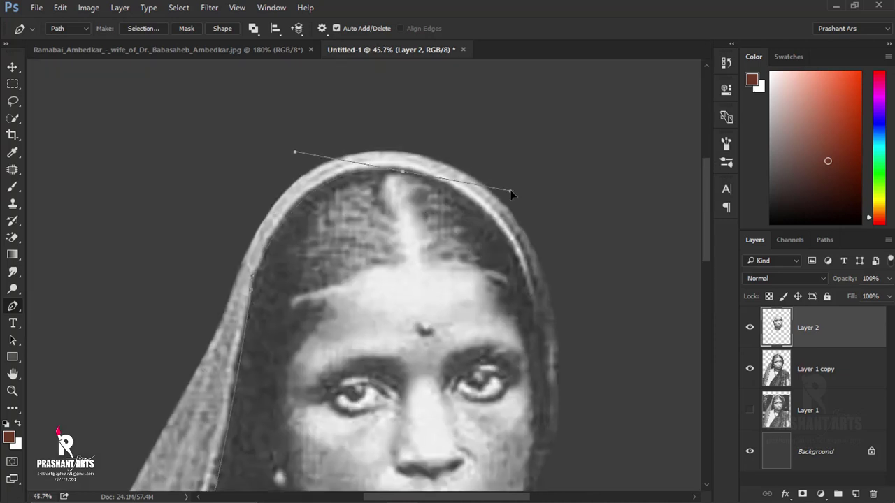
Step: Trace down the head's right side, cheek, jaw and sari edges, closing the outline at its start
mouse_move(534, 304)
left_mouse_down()
mouse_move(568, 432)
mouse_move(509, 160)
left_mouse_up()
left_click_drag(495, 344, 483, 371)
left_click_drag(471, 418, 449, 313)
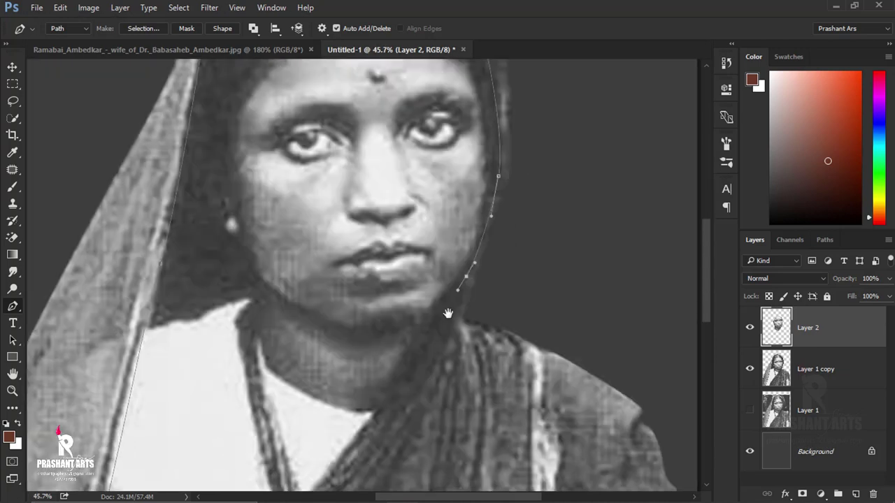
left_click_drag(467, 282, 467, 231)
left_click_drag(504, 275, 504, 135)
mouse_move(399, 415)
left_mouse_down()
mouse_move(392, 279)
mouse_move(386, 418)
left_mouse_up()
left_click_drag(386, 418, 413, 283)
scroll(413, 283, "down", 4)
scroll(420, 357, "up", 2)
scroll(454, 375, "up", 1)
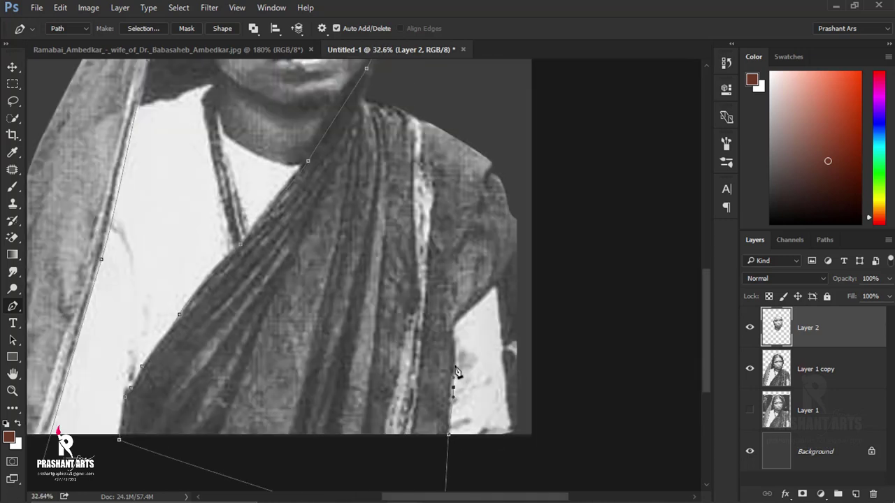
scroll(518, 438, "down", 1)
scroll(576, 356, "down", 2)
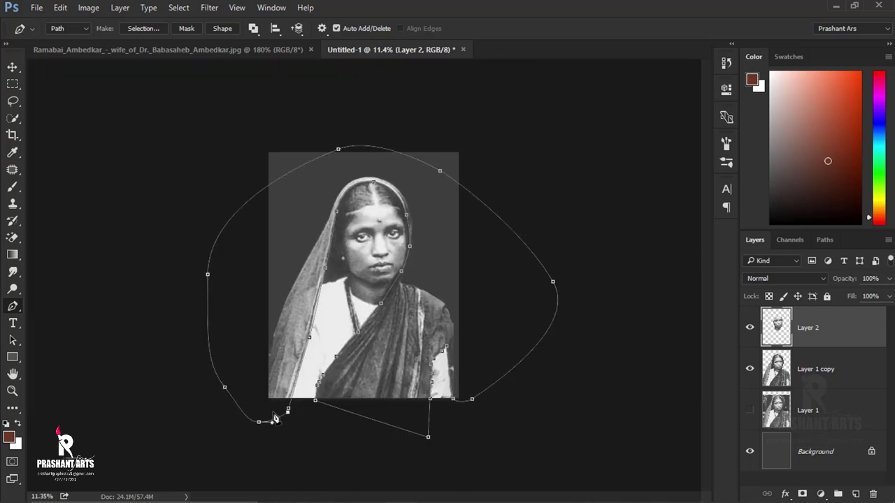
left_click(280, 415)
Step: Convert the sari outline to a feathered selection and copy it from Layer 1 copy onto Layer 3
key("ctrl+Return")
key("m")
key("shift+F6")
key("Return")
left_click(815, 374)
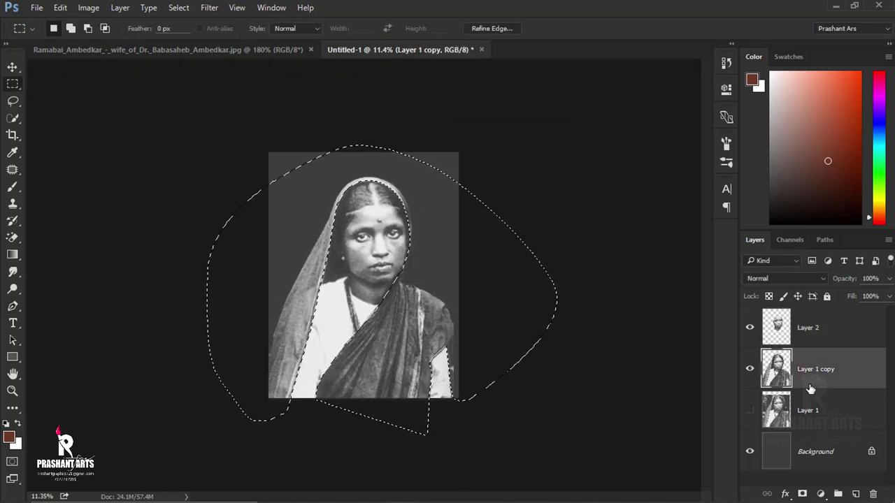
key("ctrl+j")
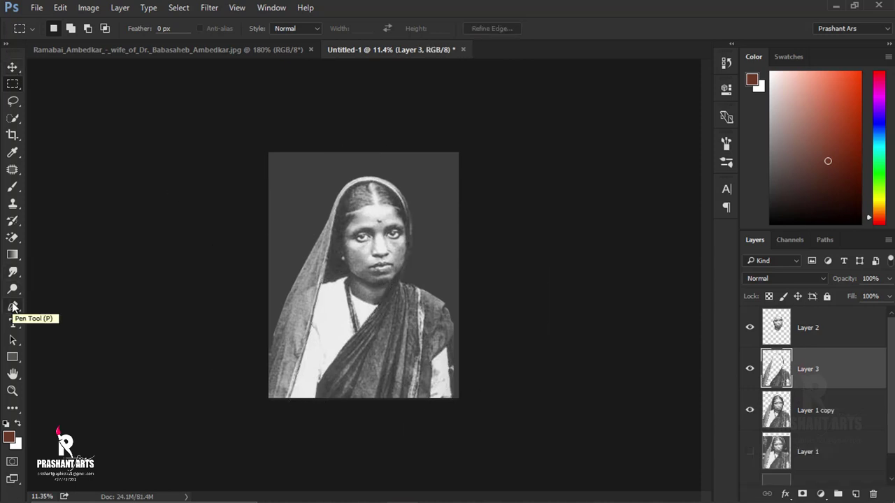
Step: Color Balance Layer 2's face with midtones +73, -2, -20 and slight highlight tweaks toward red and yellow
key("v")
key("alt+bracketright")
scroll(484, 342, "up", 2)
key("ctrl+b")
left_click_drag(515, 356, 565, 364)
key("ctrl+1")
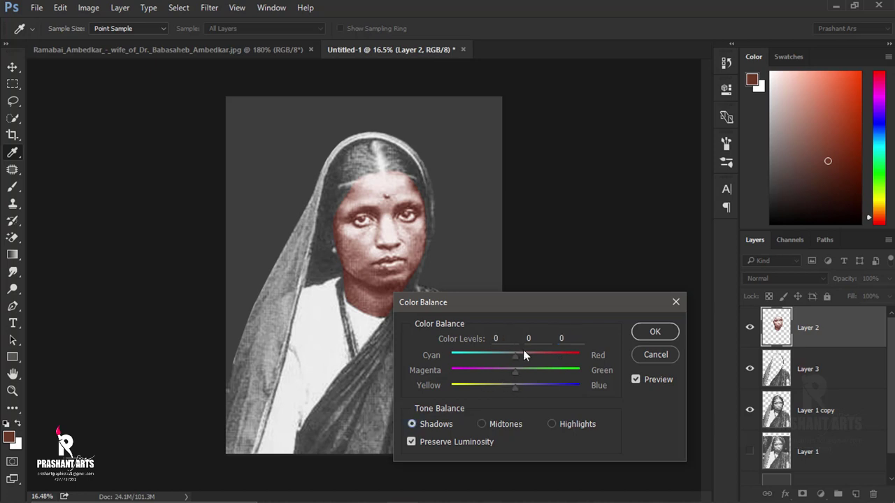
key("ctrl+3")
mouse_move(519, 355)
left_mouse_down()
mouse_move(512, 359)
mouse_move(523, 356)
left_mouse_up()
left_click_drag(515, 386, 512, 387)
left_click(481, 424)
Step: Confirm the face colour, then shift Layer 3's midtones toward blue, cyan and magenta in Color Balance
left_click(656, 331)
left_click(808, 368)
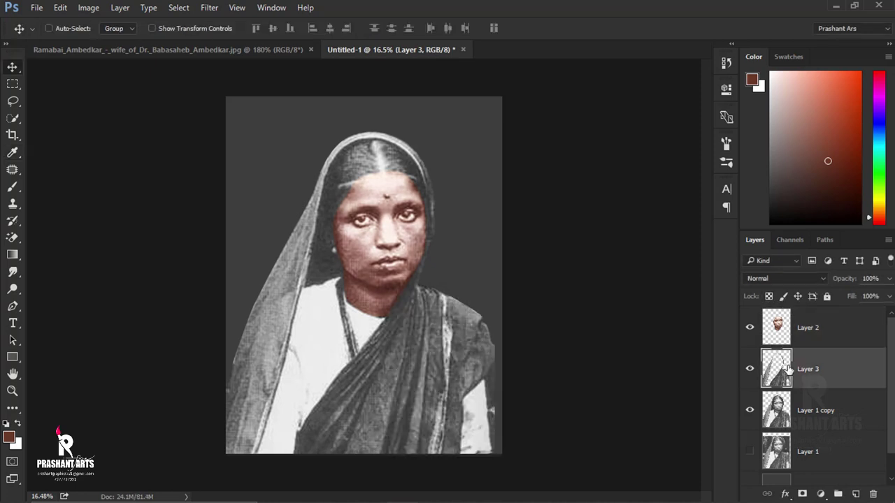
key("ctrl+b")
mouse_move(516, 386)
left_mouse_down()
mouse_move(549, 387)
mouse_move(478, 384)
mouse_move(509, 386)
left_mouse_up()
mouse_move(517, 356)
left_mouse_down()
mouse_move(631, 353)
mouse_move(503, 353)
left_mouse_up()
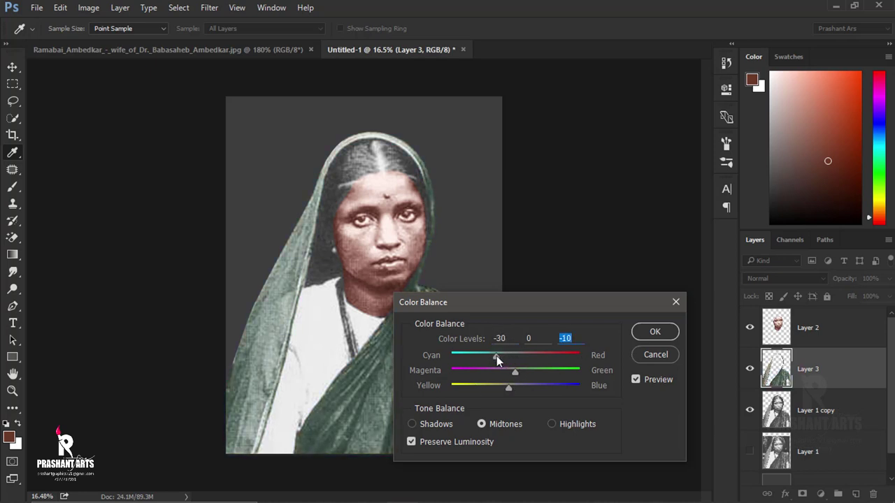
mouse_move(515, 372)
left_mouse_down()
mouse_move(479, 372)
mouse_move(511, 390)
left_mouse_up()
Step: Adjust the sari's shadows and highlights on the Cyan-Red slider and accept the purple tint
left_click(412, 423)
mouse_move(516, 355)
left_mouse_down()
mouse_move(542, 357)
mouse_move(530, 357)
left_mouse_up()
left_click_drag(516, 386, 511, 386)
left_click(551, 424)
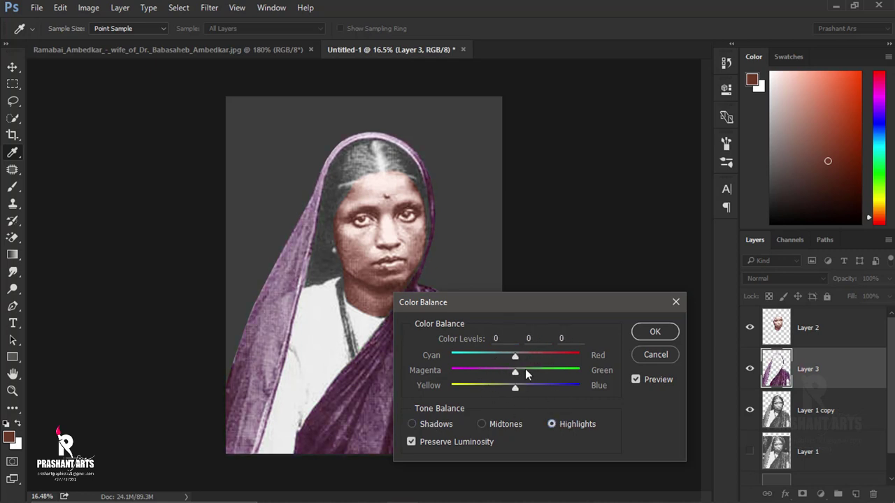
mouse_move(515, 355)
left_mouse_down()
mouse_move(495, 356)
mouse_move(532, 356)
left_mouse_up()
key("Return")
key("v")
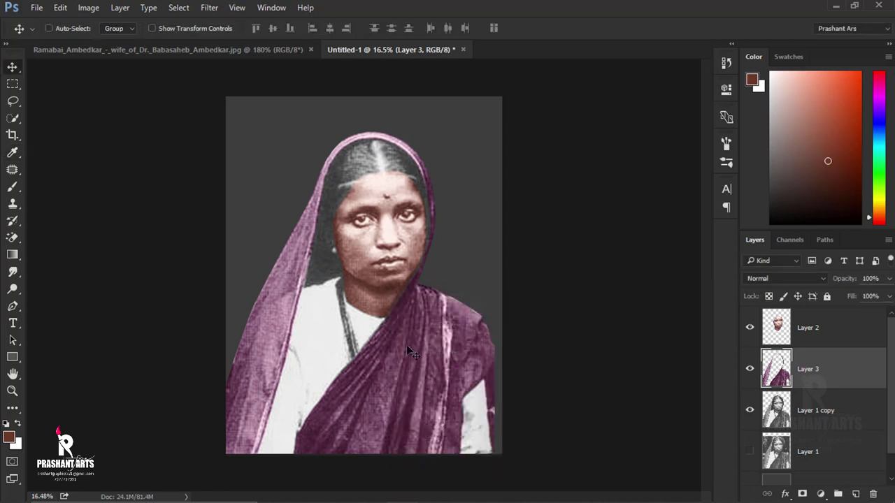
Step: Group Layer 3 with the face, sari and portrait layers into Group 1
left_click(823, 379, "shift")
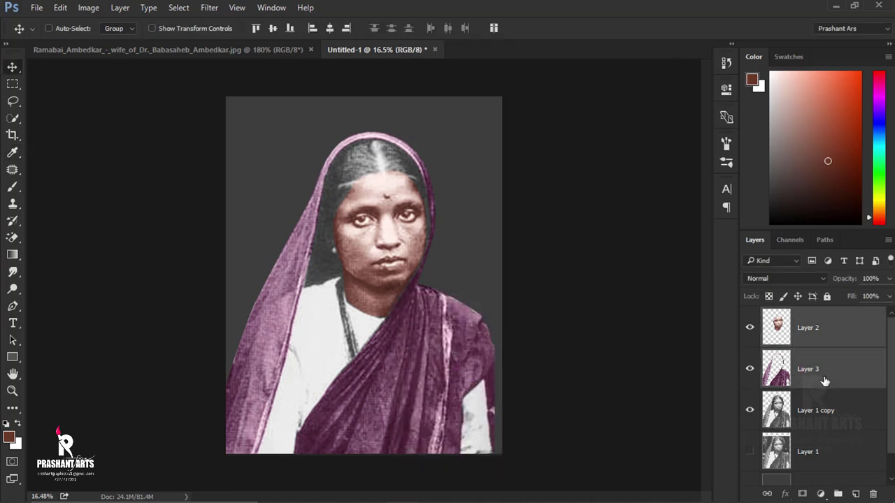
left_click(815, 411, "shift")
key("ctrl+g")
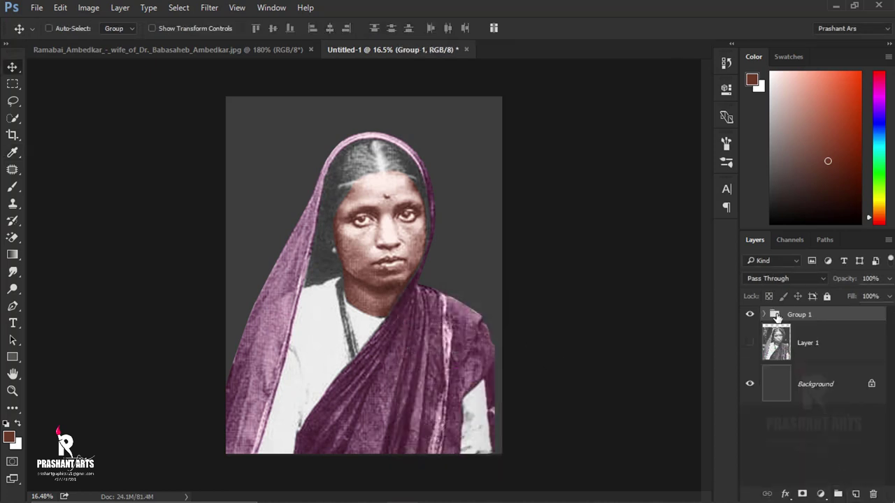
Step: Duplicate Group 1's layers and merge the copies into Layer 2 copy above the group
left_click(764, 314)
key("ctrl+j")
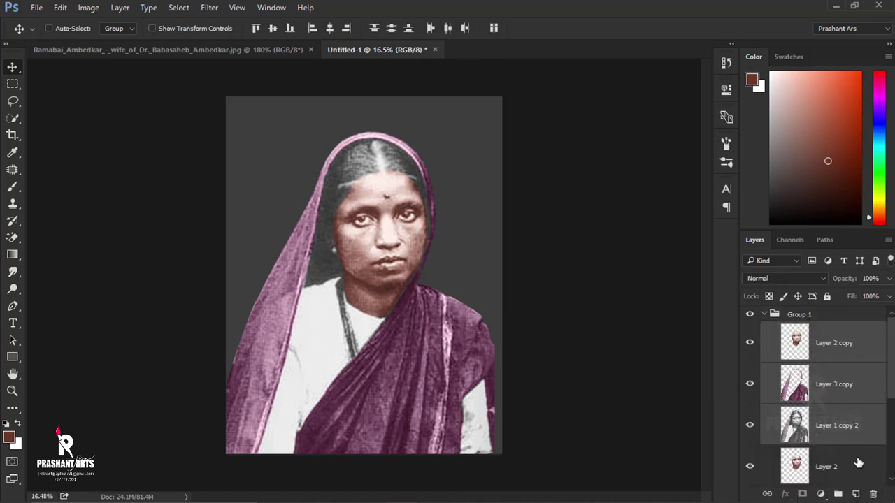
key("ctrl+shift+bracketright")
key("ctrl+e")
left_click(775, 356)
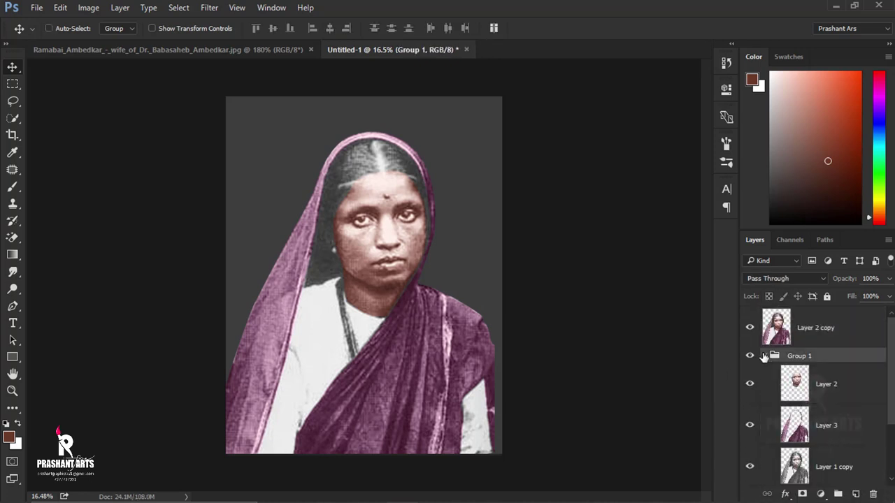
scroll(321, 220, "up", 3)
scroll(420, 234, "up", 2)
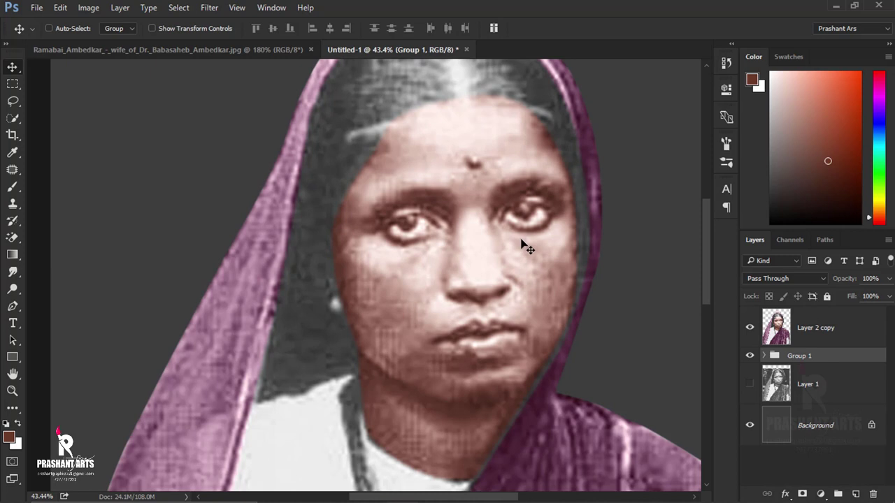
Step: Trace the lips with a Pen path and load it as a selection
left_click(15, 306)
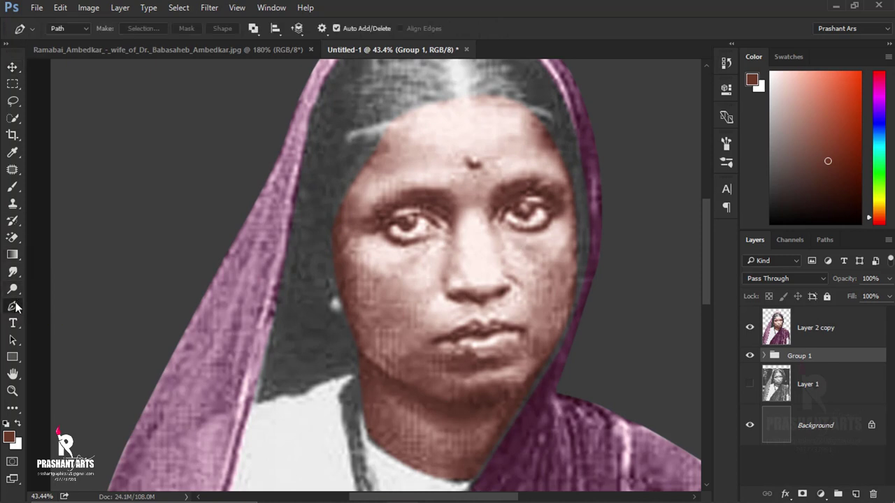
scroll(461, 342, "up", 2)
scroll(420, 343, "up", 2)
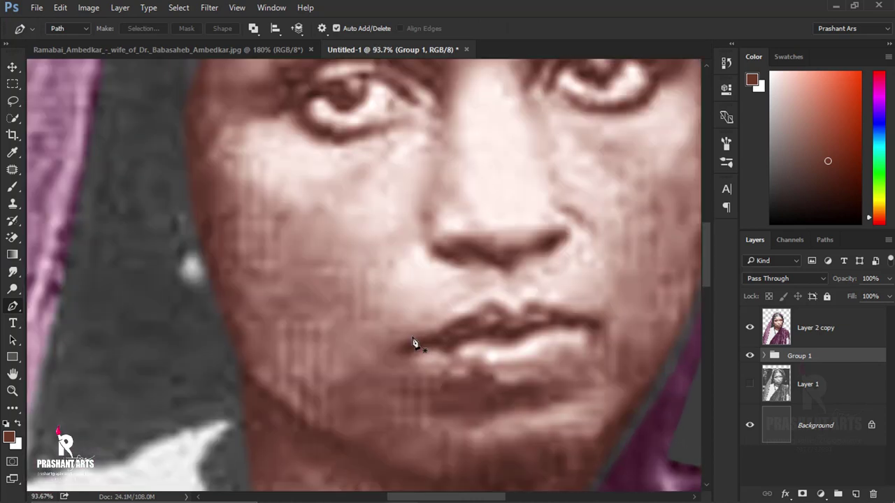
left_click(409, 346)
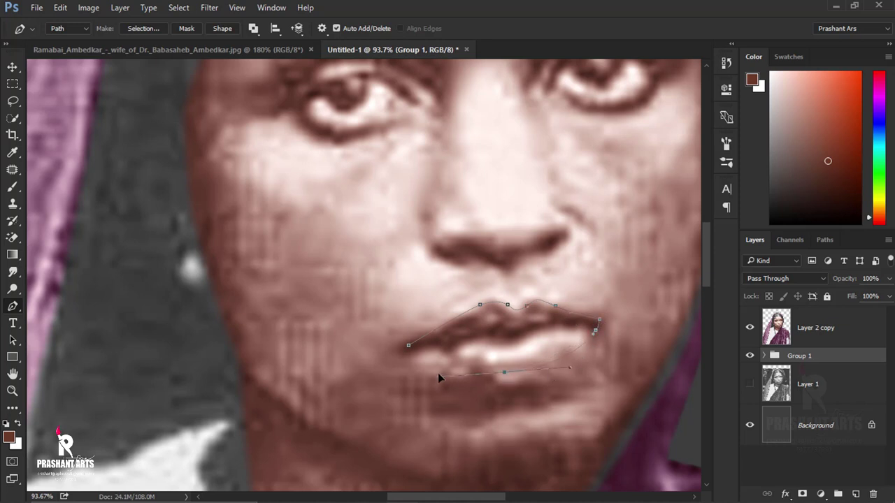
left_click_drag(439, 378, 441, 372)
key("ctrl+Return")
Step: Feather the lip selection and make Layer 2 copy the working layer
key("m")
right_click(536, 324)
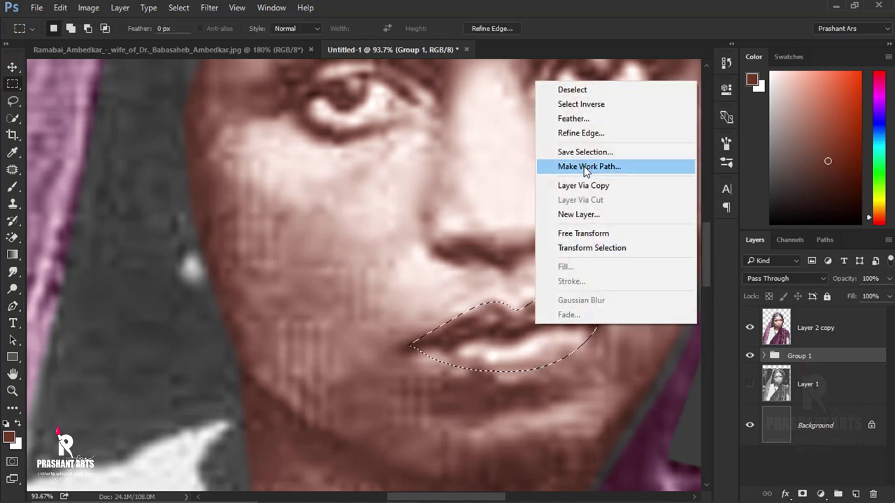
left_click(574, 118)
left_click(575, 245)
scroll(542, 290, "down", 1)
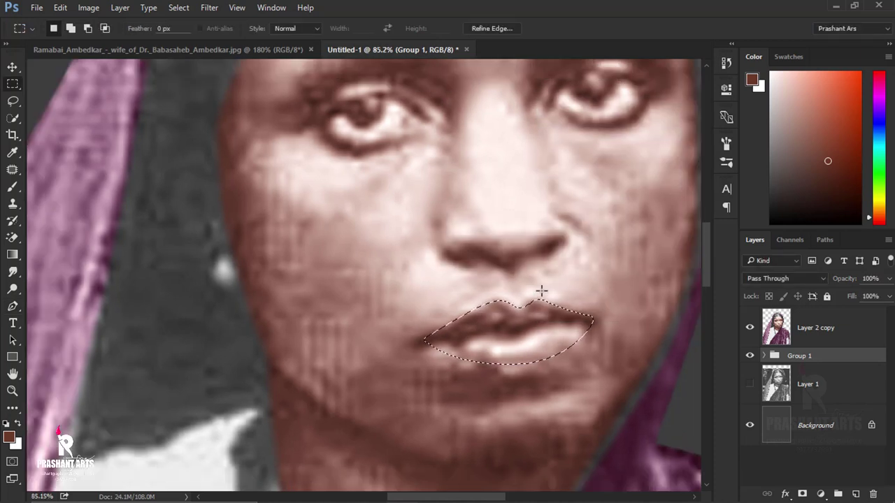
scroll(542, 290, "down", 5)
left_click(843, 341)
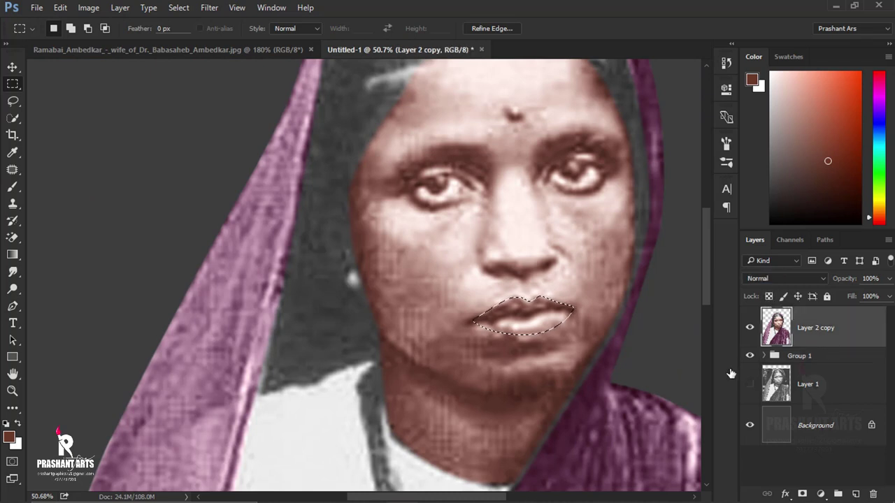
Step: Tint the lips with Color Balance Magenta/Green -33, then deselect
key("ctrl+b")
left_click_drag(531, 296, 706, 341)
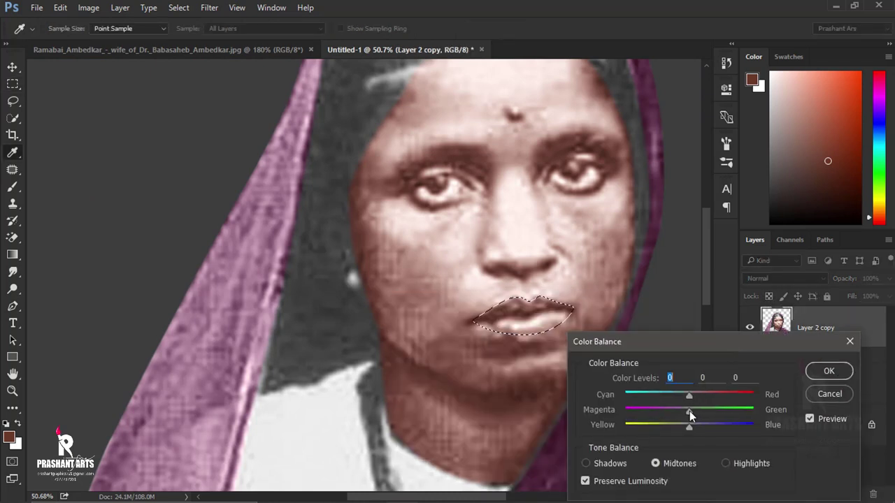
left_click_drag(689, 411, 669, 411)
left_click(828, 371)
key("ctrl+d")
scroll(584, 371, "down", 2)
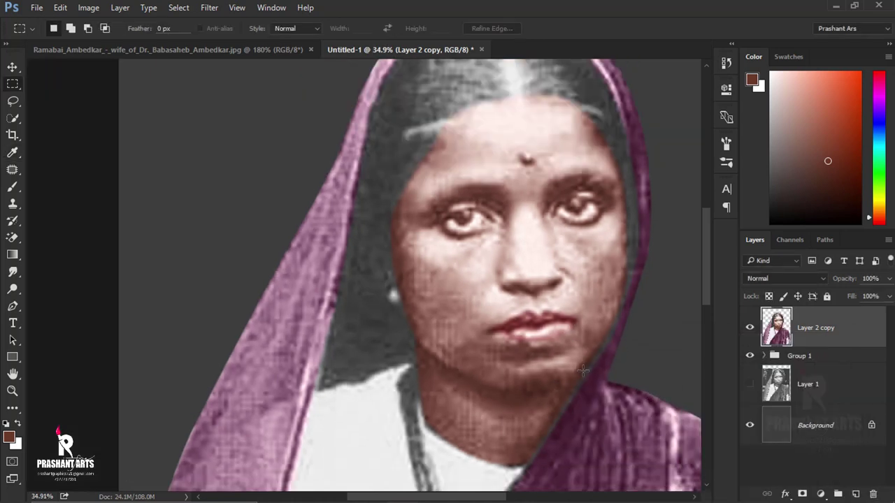
scroll(584, 371, "down", 2)
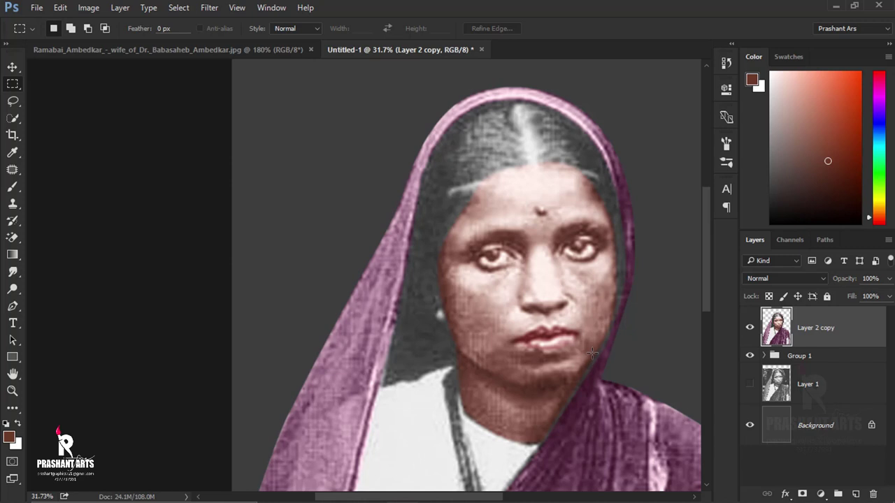
left_click(16, 297)
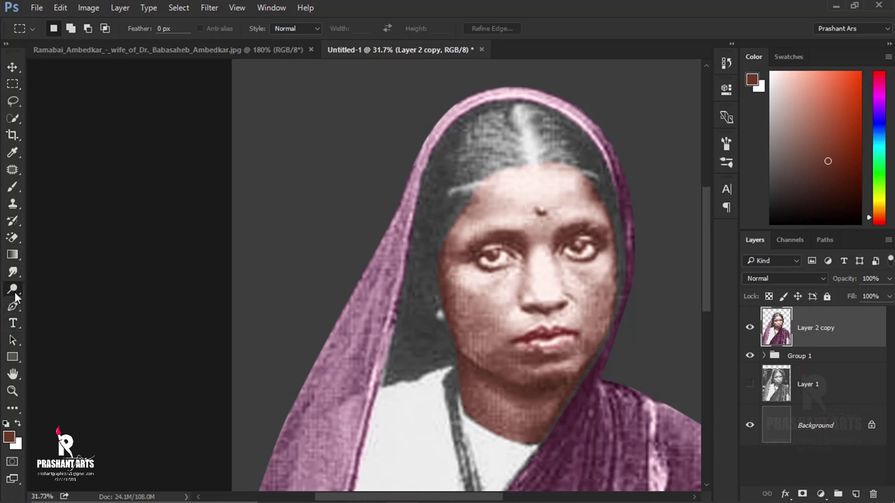
left_click(51, 304)
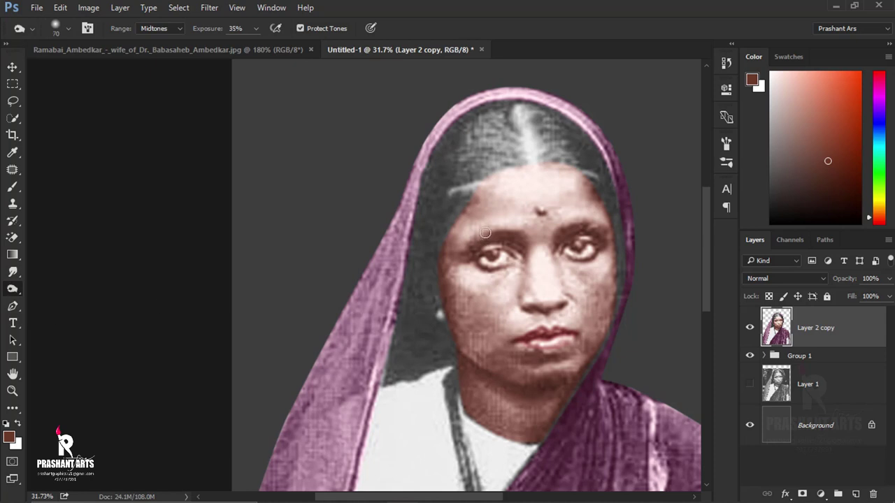
scroll(499, 279, "up", 6)
mouse_move(634, 288)
left_mouse_down()
mouse_move(474, 274)
mouse_move(509, 261)
left_mouse_up()
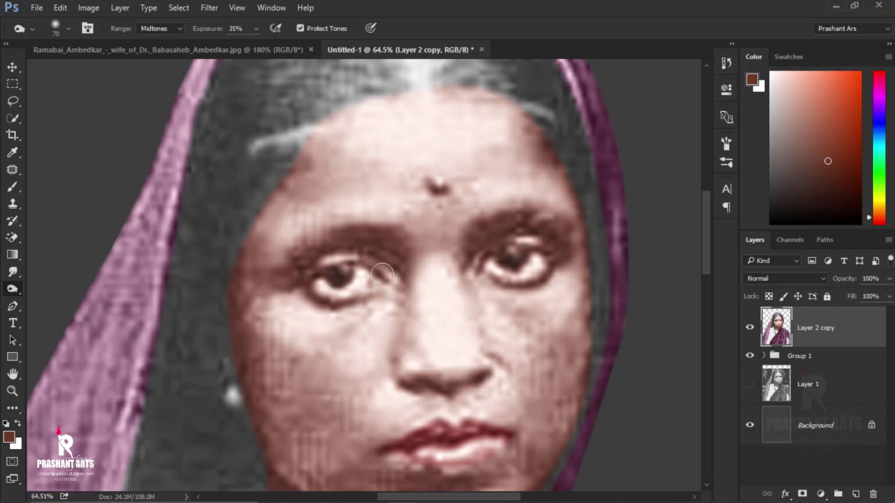
scroll(347, 279, "down", 4)
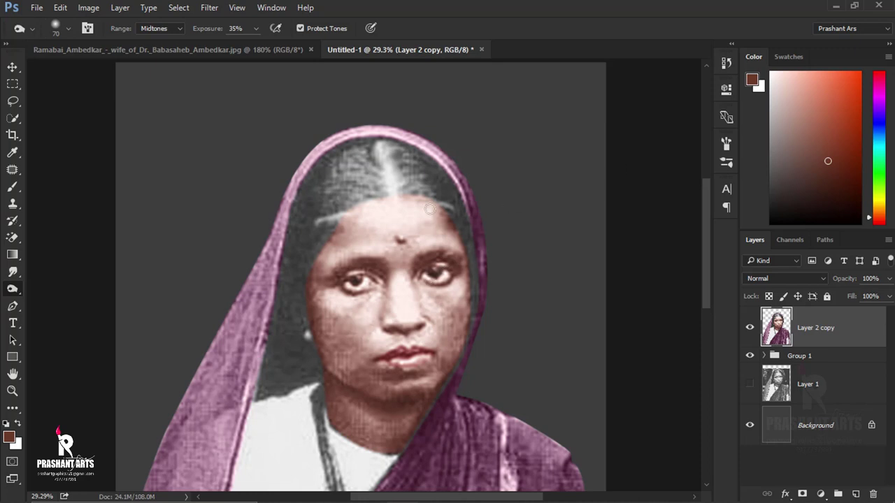
Step: Prepare a red soft round brush on a new empty layer above Layer 2 copy
left_click(12, 187)
left_click(860, 73)
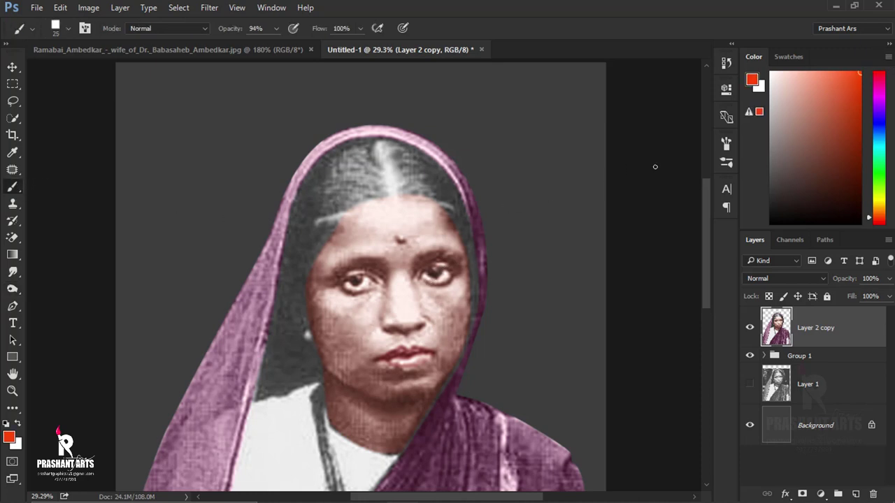
scroll(393, 238, "up", 3)
scroll(392, 238, "up", 2)
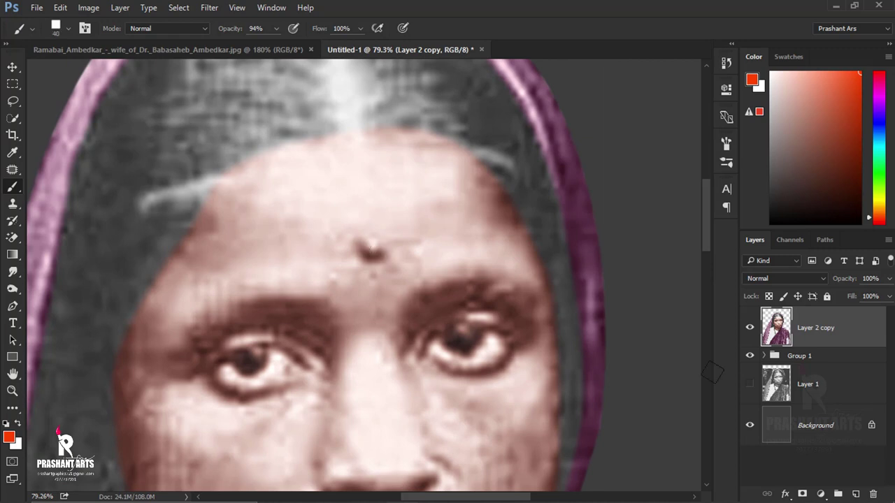
left_click(856, 493)
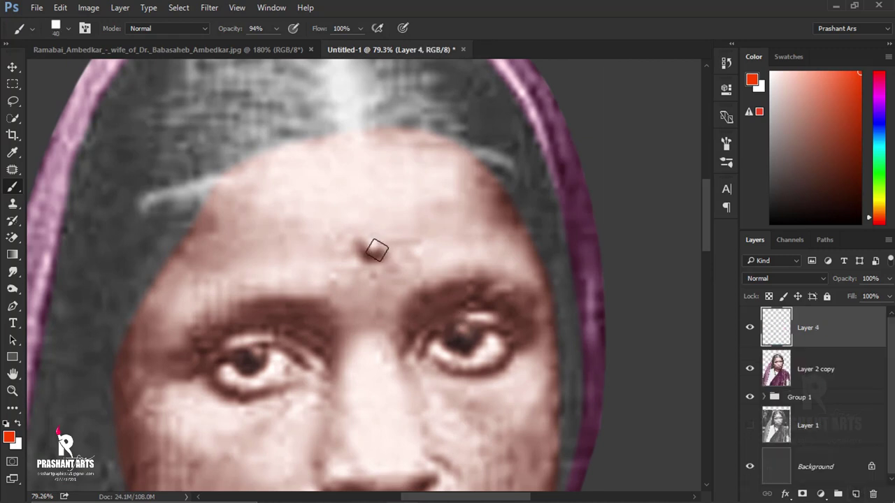
left_click(68, 28)
left_click(28, 150)
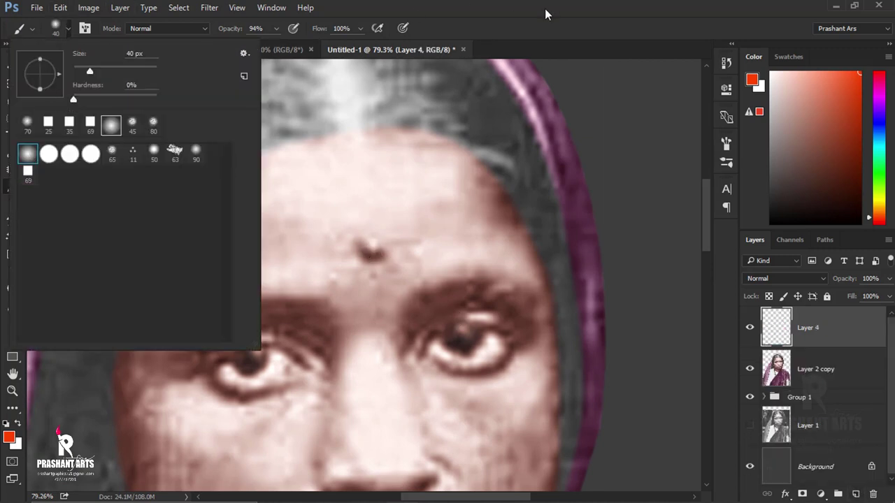
key("Return")
Step: Paint a red bindi dot on the forehead, lower its opacity and merge it down
left_click_drag(368, 250, 374, 250)
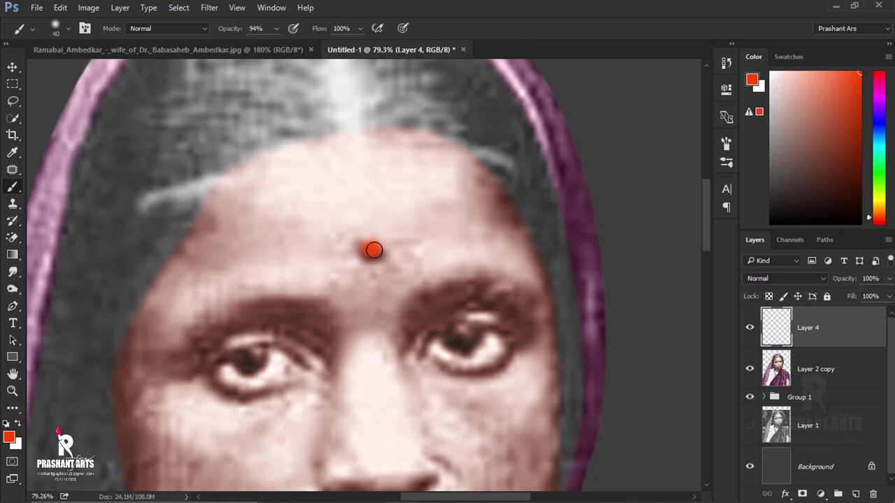
scroll(440, 269, "down", 3)
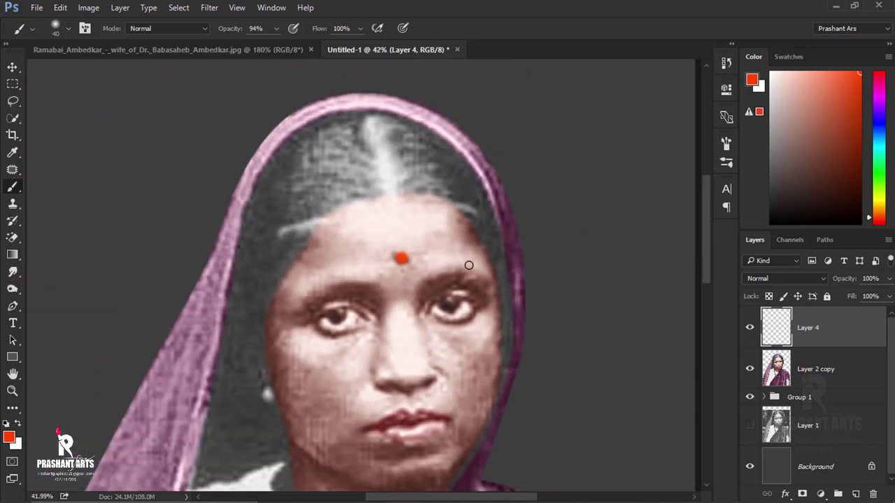
left_click_drag(839, 282, 821, 285)
scroll(389, 322, "down", 2)
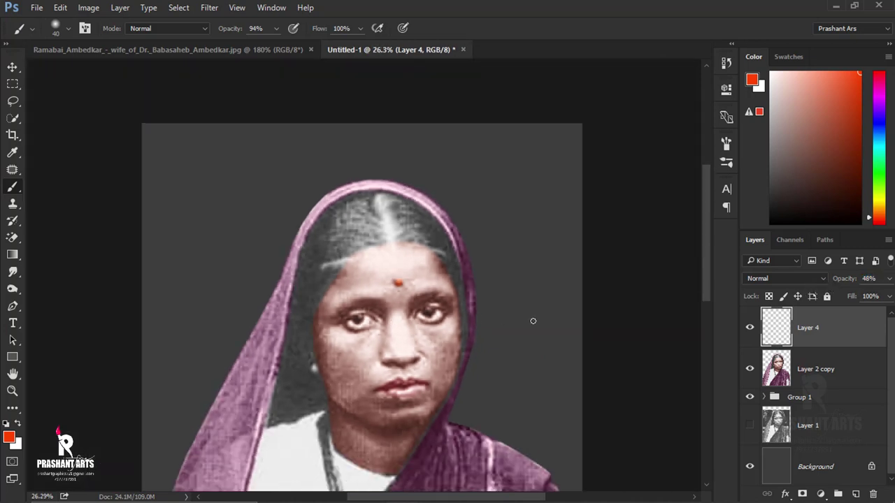
key("Delete")
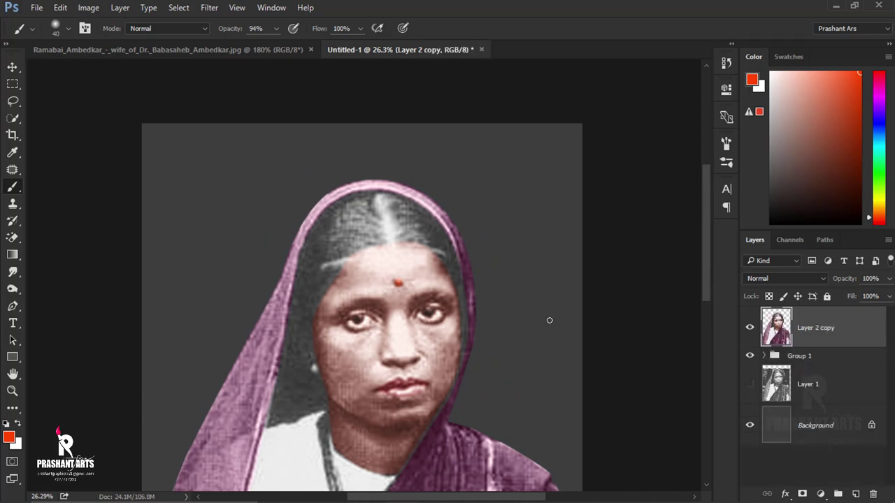
scroll(550, 321, "down", 1)
Step: Add a new Color-blend layer and set the foreground colour to pink
scroll(286, 181, "up", 2)
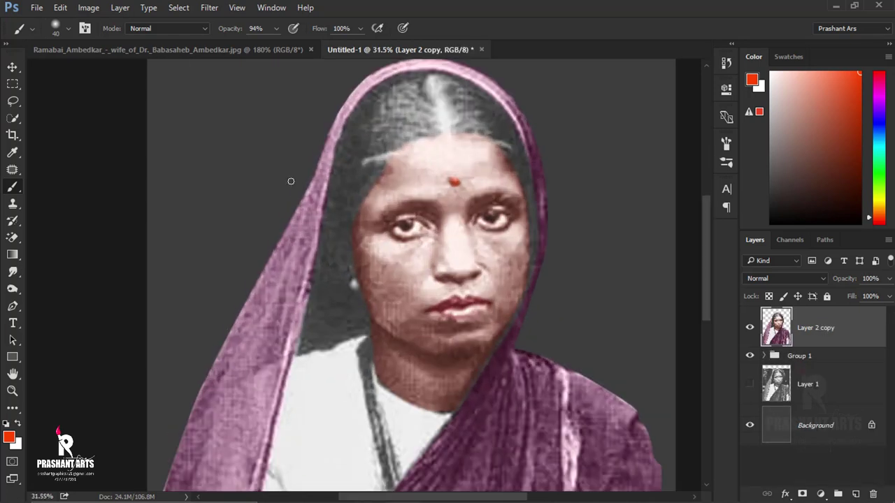
left_click(857, 495)
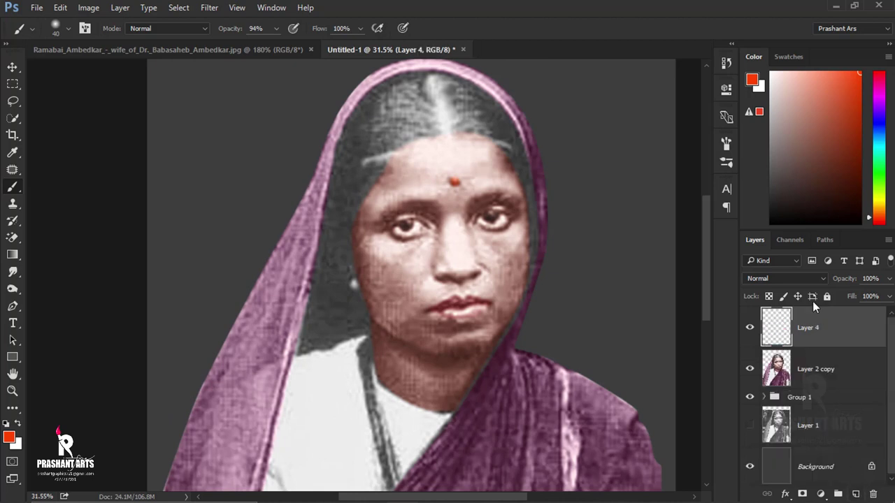
left_click(790, 278)
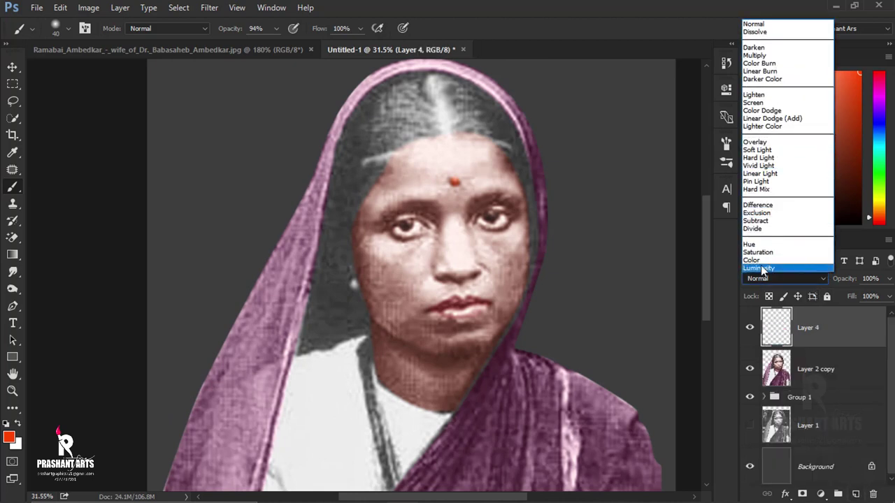
left_click(755, 260)
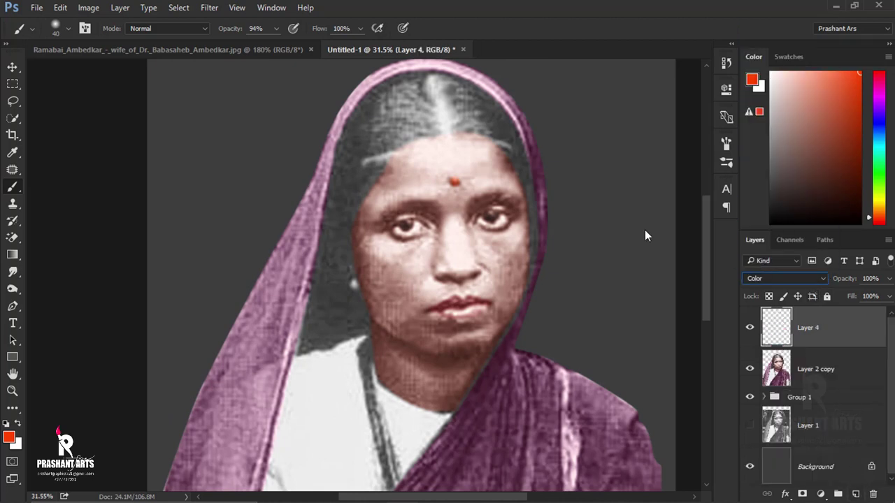
left_click(9, 437)
left_click(569, 299)
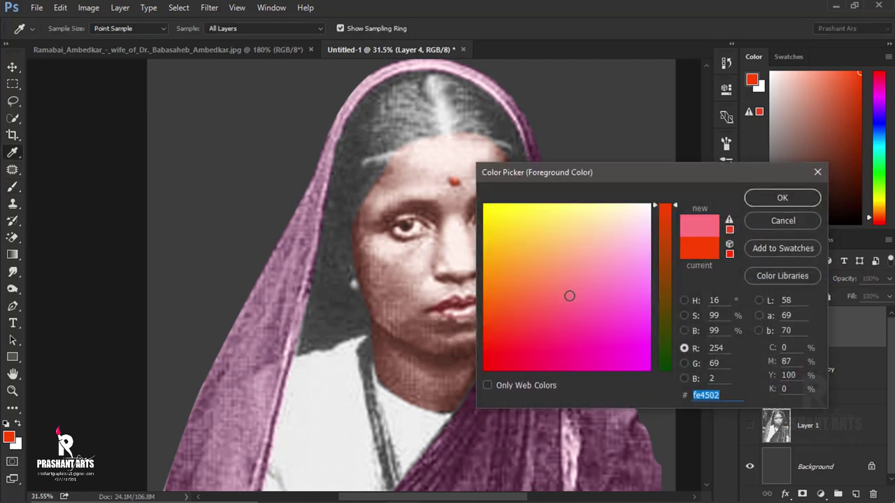
left_click(778, 200)
Step: Brush subtle pink blush onto both cheeks with a 250 px brush and merge into Layer 2 copy
key("b")
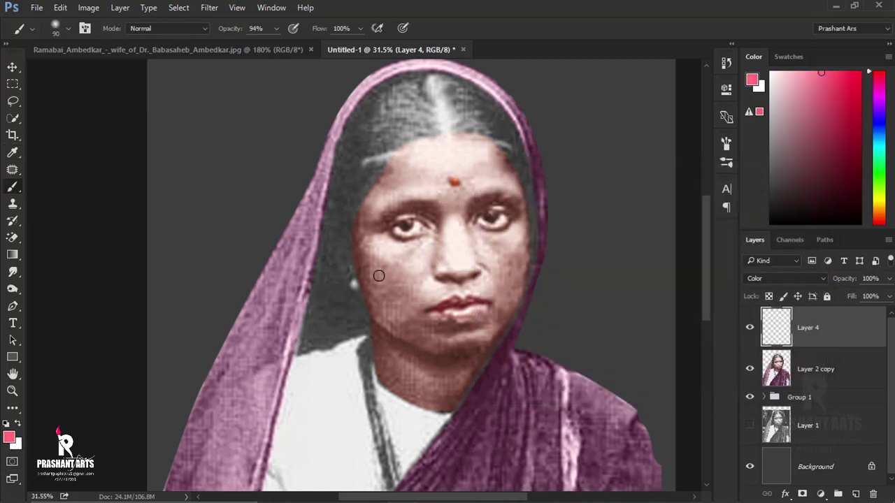
key("bracketright")
key("bracketright")
key("bracketright")
key("bracketright")
key("bracketright")
left_click_drag(825, 283, 797, 289)
left_click_drag(381, 264, 395, 269)
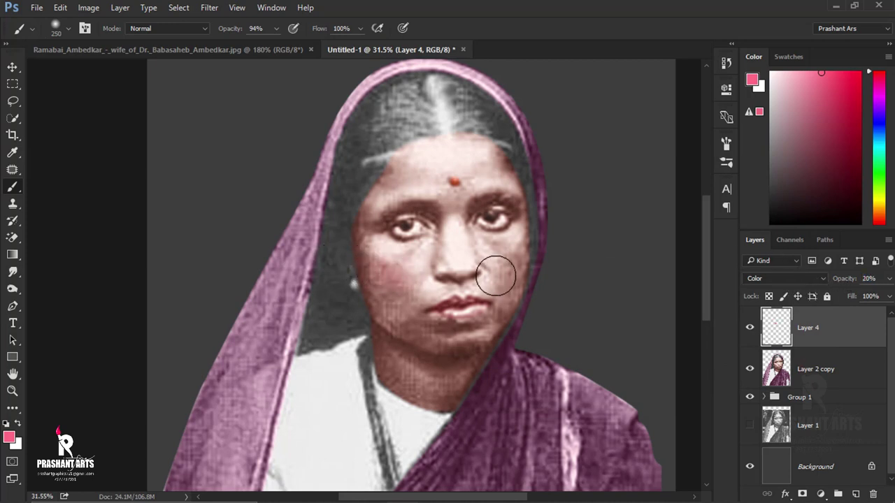
left_click_drag(495, 278, 506, 254)
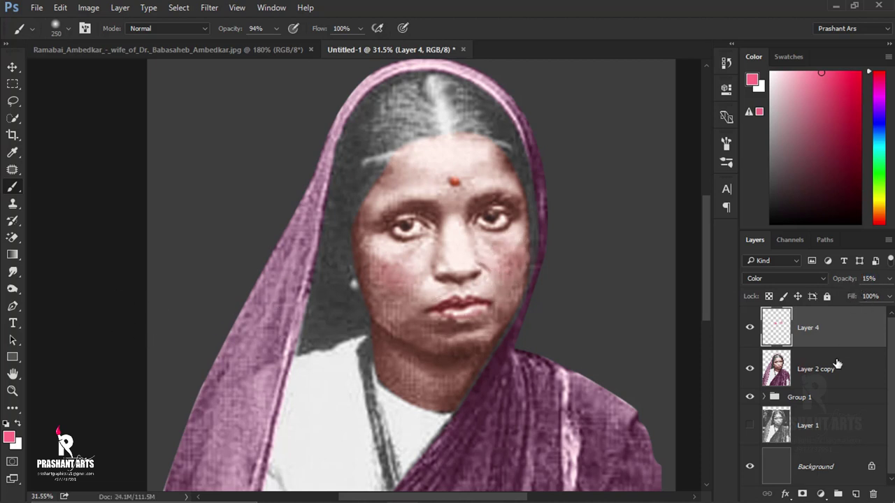
key("ctrl+e")
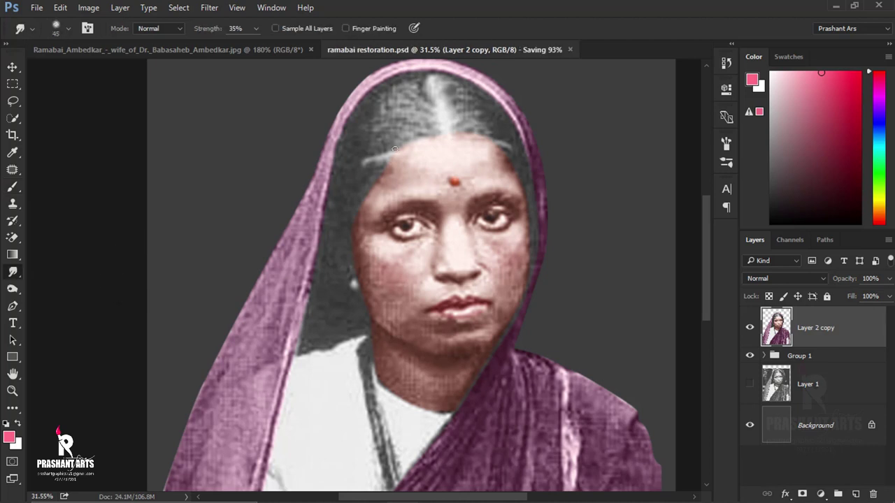
Step: Set the Smudge tool to a soft 50 px brush at 60% strength, slightly harder
scroll(427, 194, "up", 2)
scroll(332, 174, "up", 2)
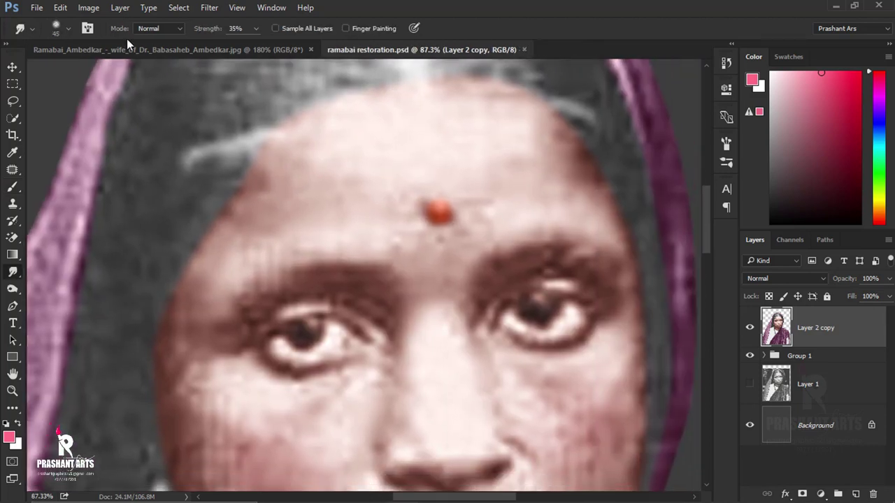
left_click(67, 30)
left_click(154, 151)
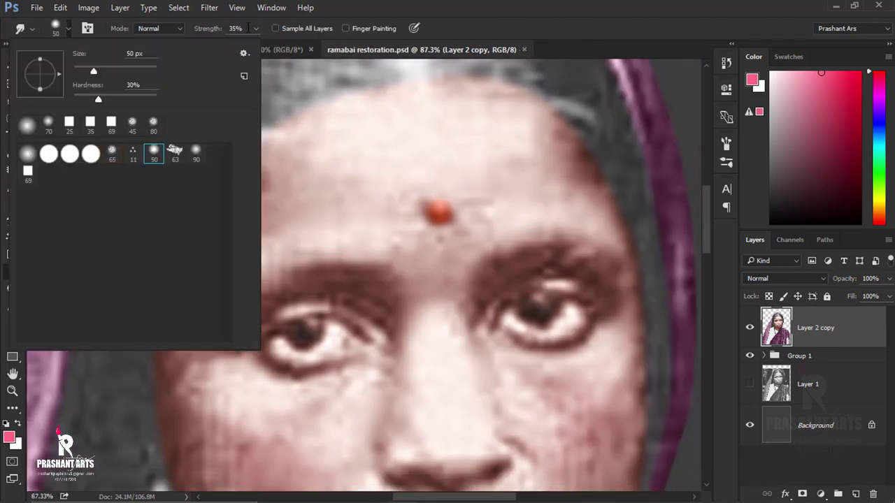
left_click(248, 28)
type("60")
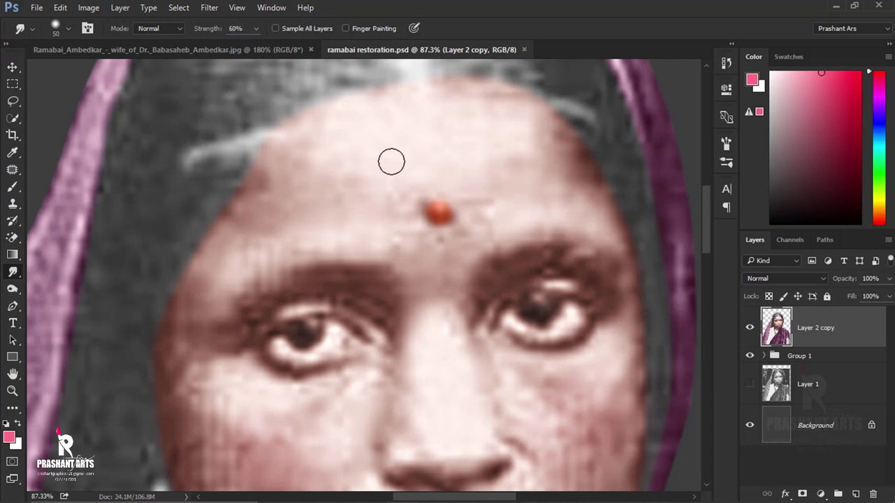
left_click_drag(390, 160, 402, 163)
left_click(725, 142)
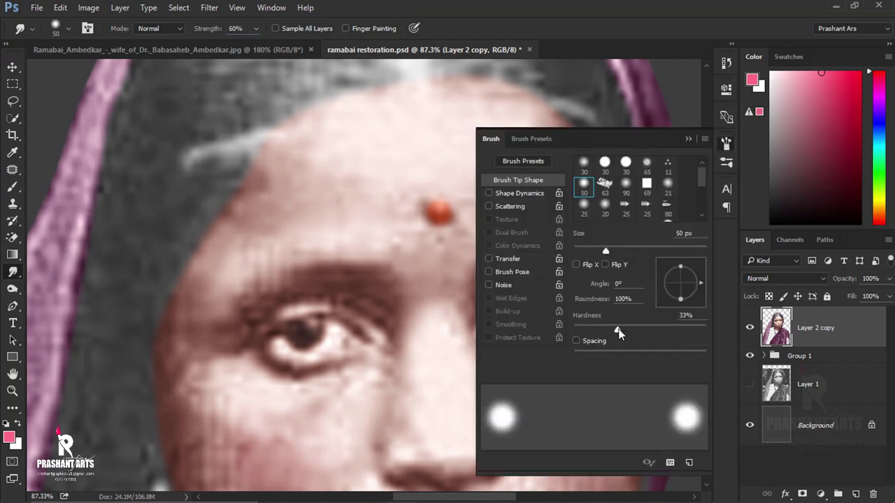
left_click_drag(618, 330, 642, 329)
left_click(688, 139)
Step: Smudge the grainy forehead skin smooth with a progressively larger brush
scroll(346, 154, "up", 3)
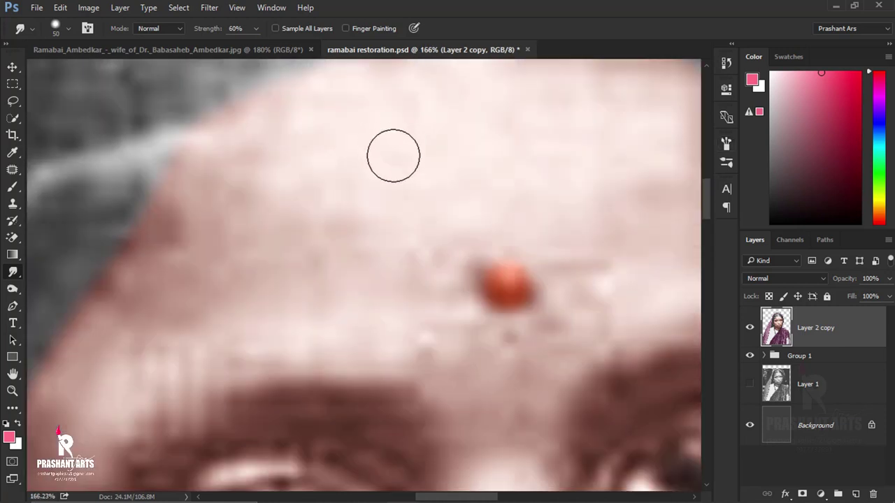
left_click_drag(402, 237, 345, 293)
key("bracketright")
key("bracketright")
key("bracketright")
key("bracketright")
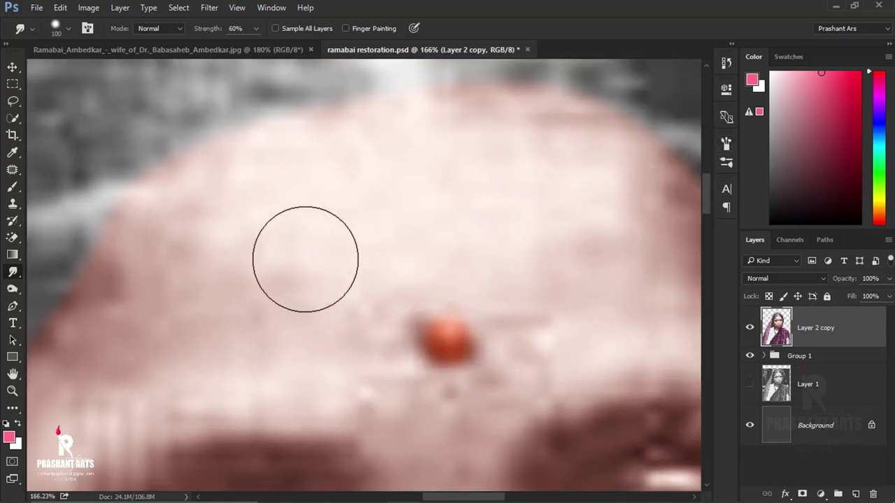
key("bracketright")
key("bracketright")
mouse_move(293, 239)
left_mouse_down()
mouse_move(272, 254)
mouse_move(291, 264)
mouse_move(326, 225)
mouse_move(311, 232)
left_mouse_up()
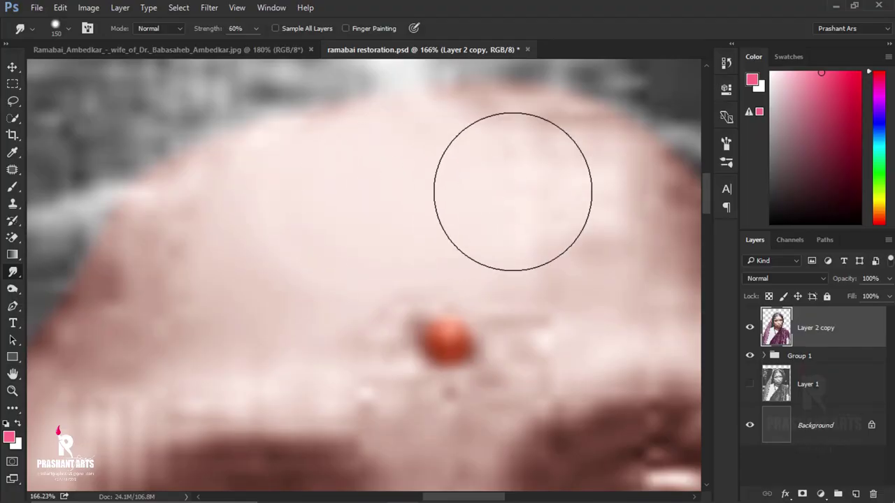
left_click_drag(554, 232, 424, 231)
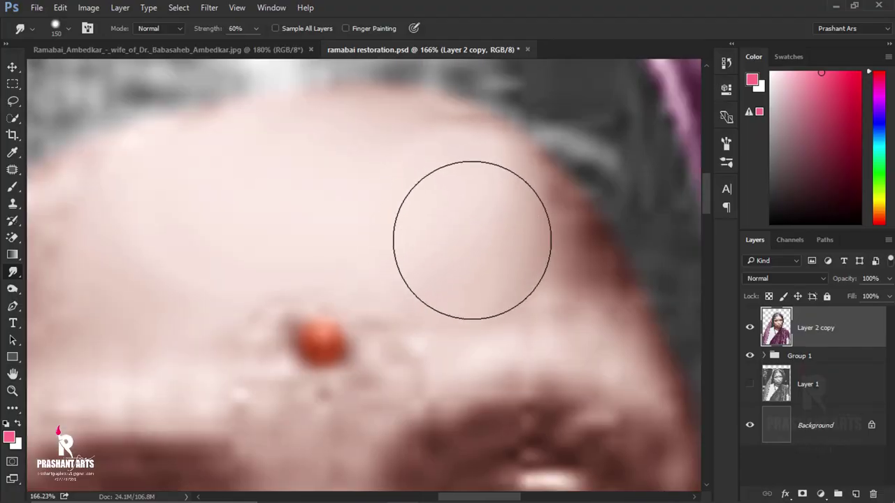
key("bracketright")
key("bracketright")
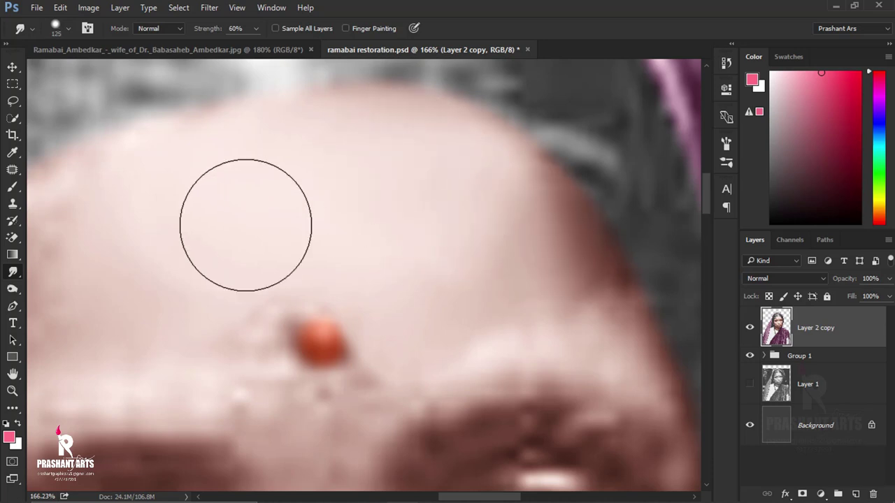
left_click_drag(65, 286, 219, 253)
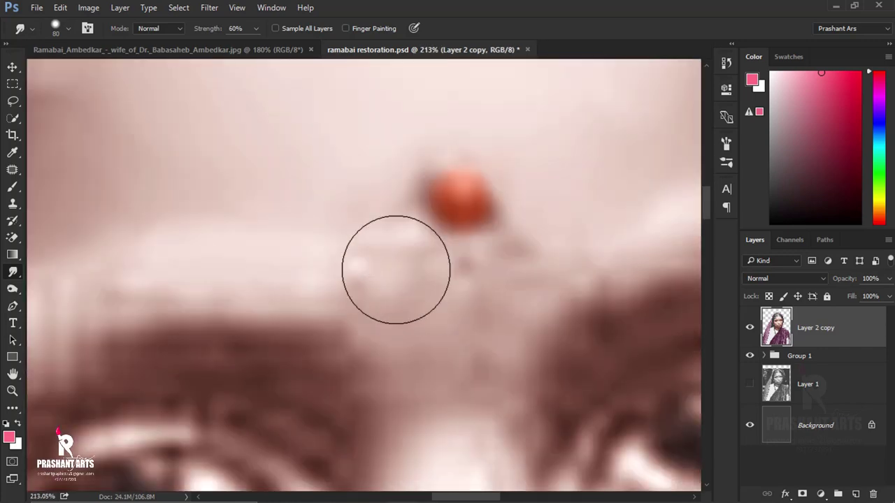
left_click(726, 154)
left_click(436, 326)
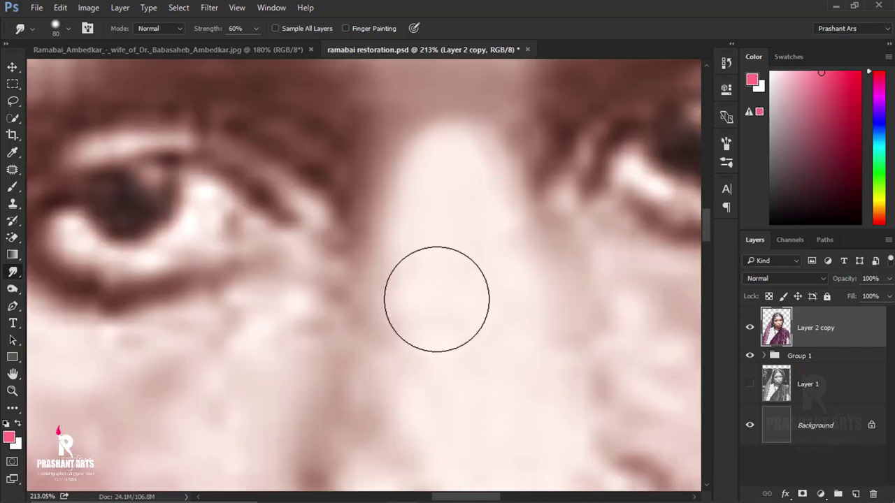
key("bracketright")
key("bracketright")
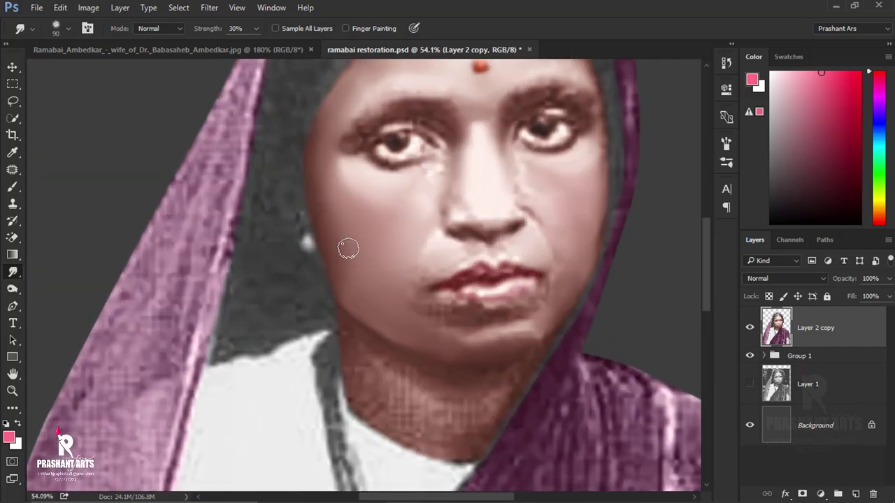
Step: Select the face from its layer and warm its highlights with Color Balance Red +10, Blue -4
left_click(764, 356)
left_click(783, 388, "ctrl")
scroll(579, 349, "down", 2)
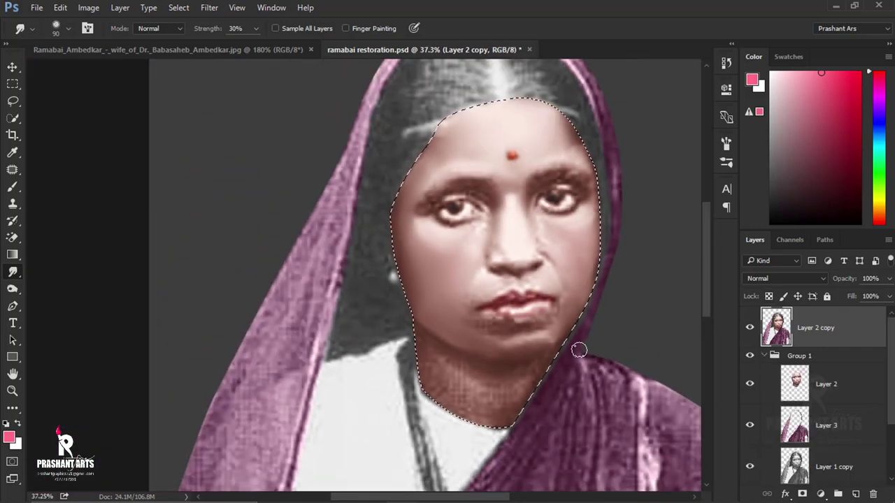
scroll(579, 350, "down", 1)
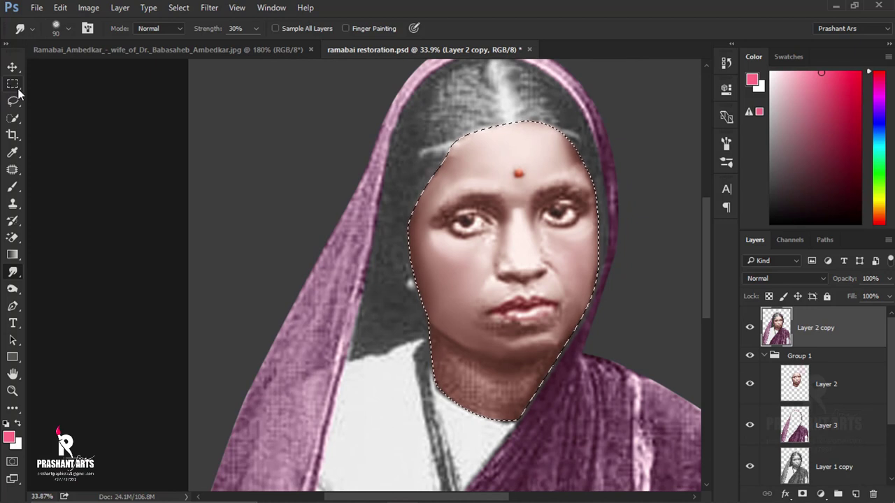
key("ctrl+b")
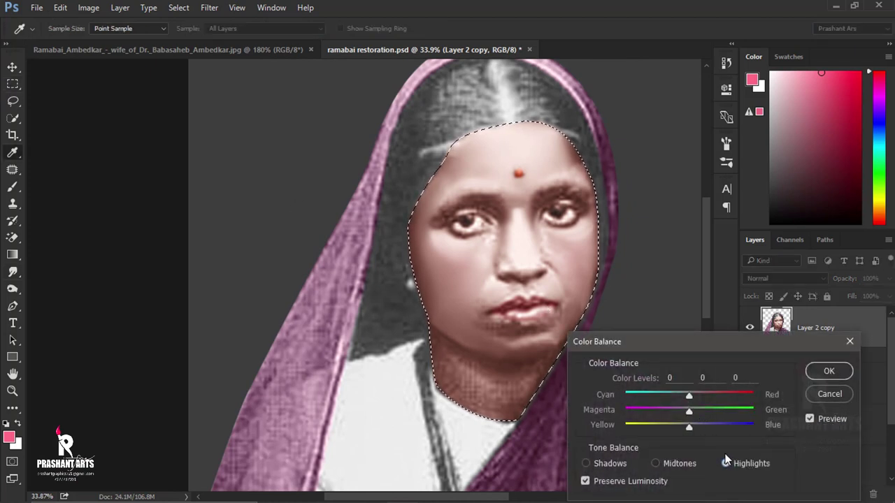
left_click(695, 396)
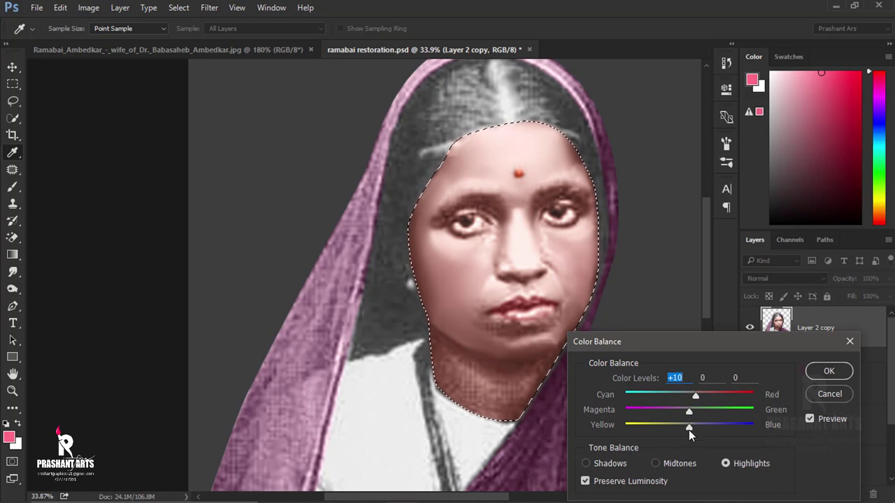
mouse_move(689, 431)
left_mouse_down()
mouse_move(675, 430)
mouse_move(700, 427)
left_mouse_up()
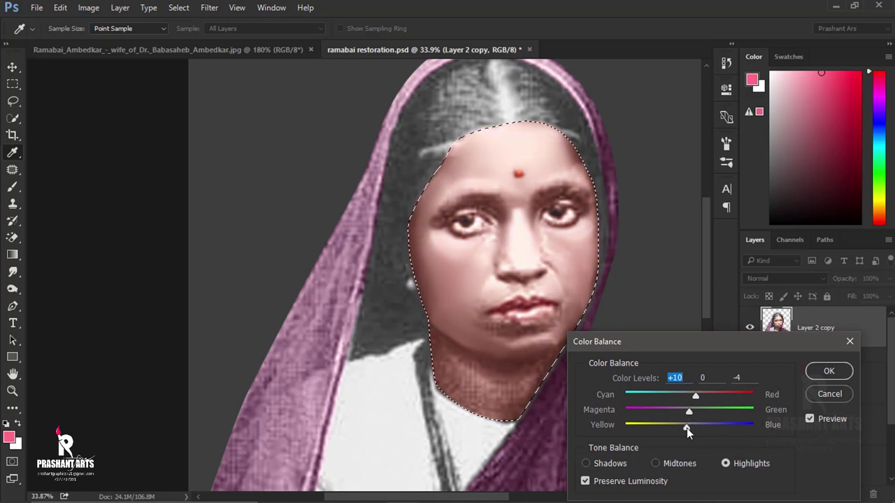
left_click(687, 428)
left_click(820, 373)
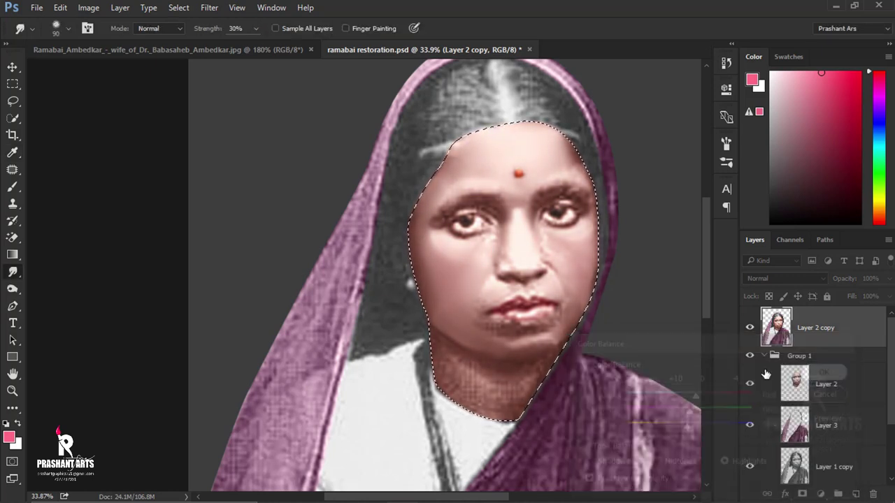
Step: Set Match Color intensity to 80 and raise Hue/Saturation saturation to +20
left_click(88, 7)
left_click(337, 115)
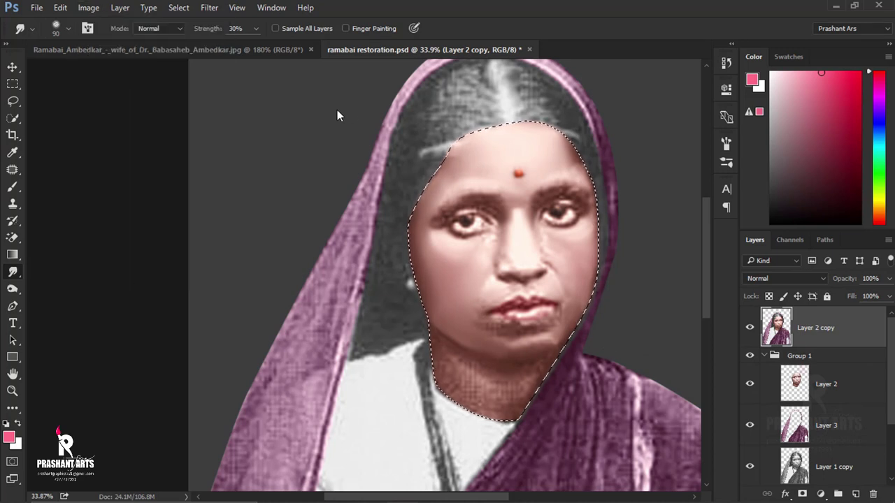
scroll(360, 161, "down", 2)
scroll(361, 166, "down", 1)
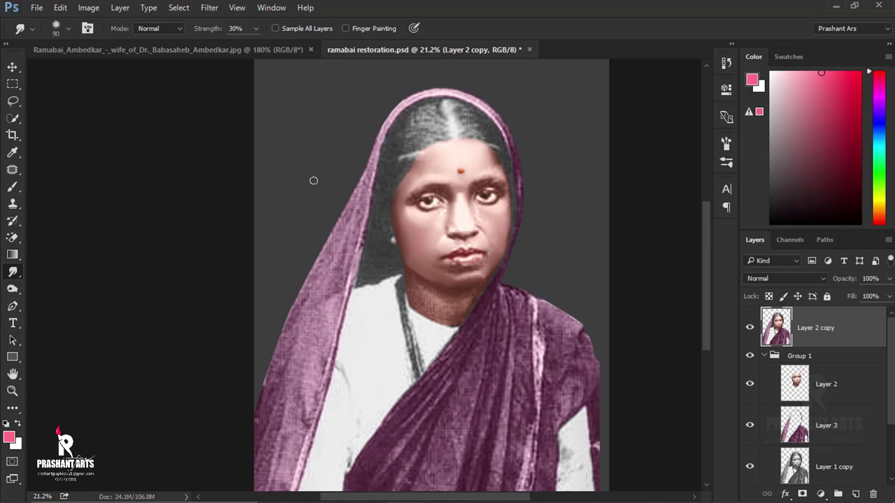
scroll(314, 181, "up", 2)
left_click(88, 7)
mouse_move(107, 40)
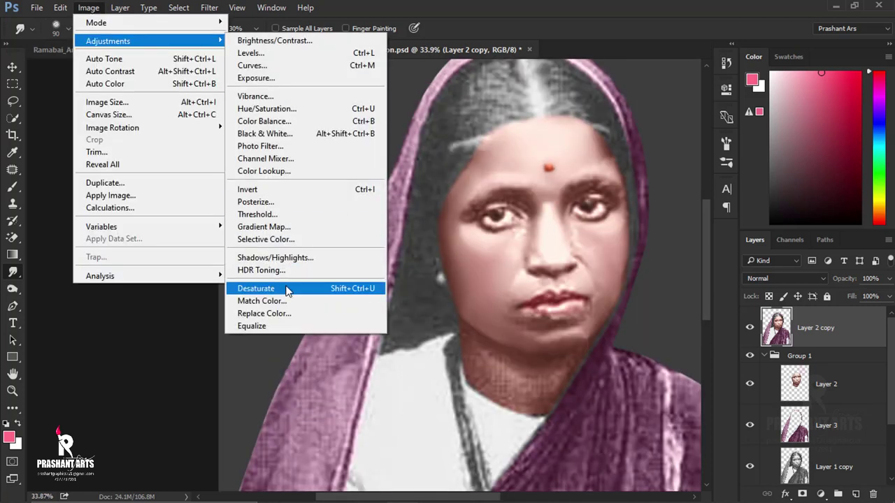
left_click(287, 301)
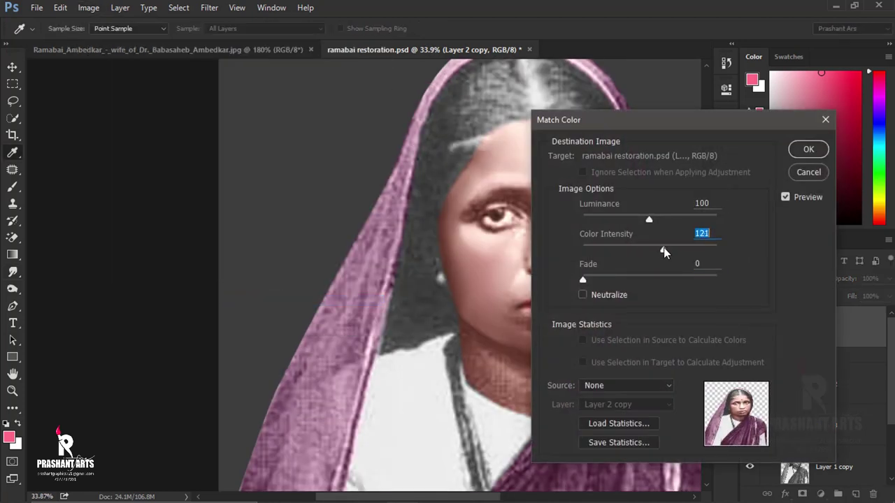
type("80")
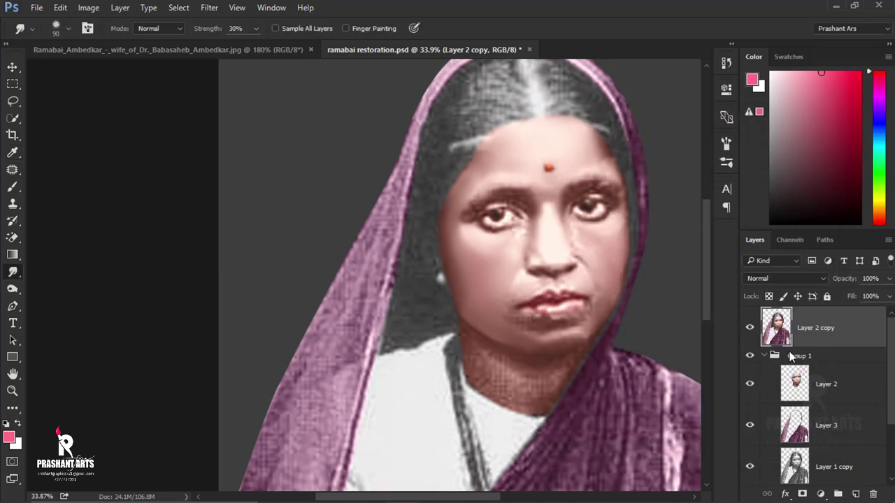
key("ctrl+u")
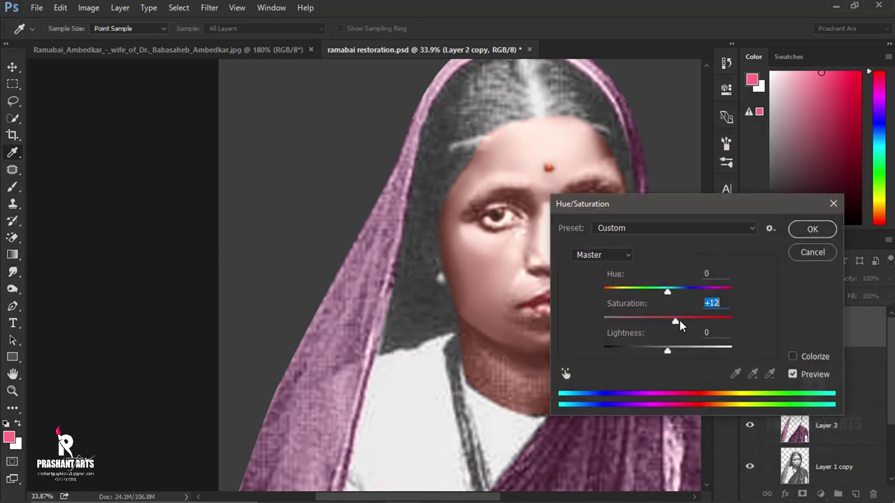
left_click_drag(680, 320, 681, 319)
Step: Apply the saturation boost, then smudge the streaky chin smooth at 40% strength
left_click(813, 229)
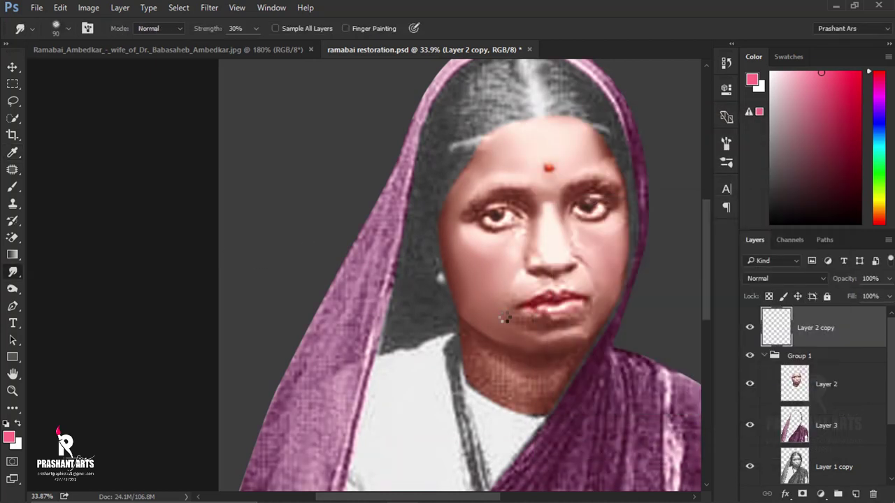
scroll(545, 280, "up", 3)
scroll(490, 320, "up", 2)
scroll(448, 280, "up", 2)
left_click_drag(399, 244, 231, 134)
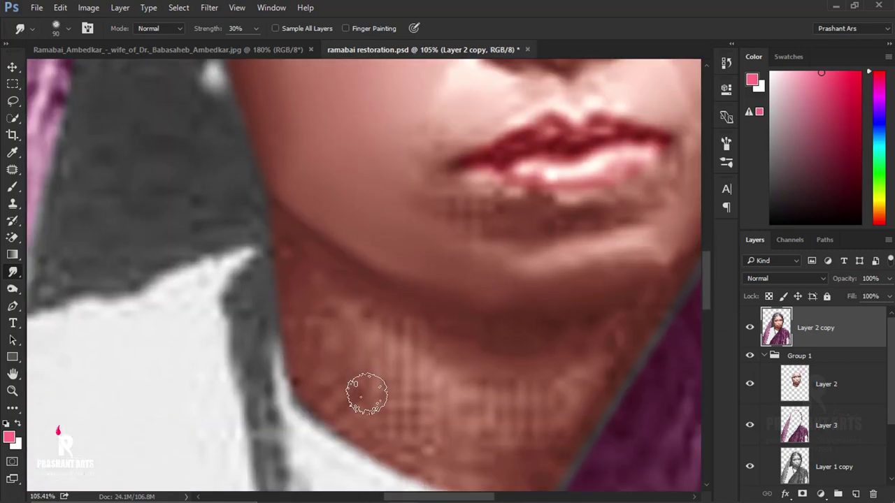
scroll(365, 390, "up", 3)
key("4")
key("bracketright")
key("bracketright")
key("bracketright")
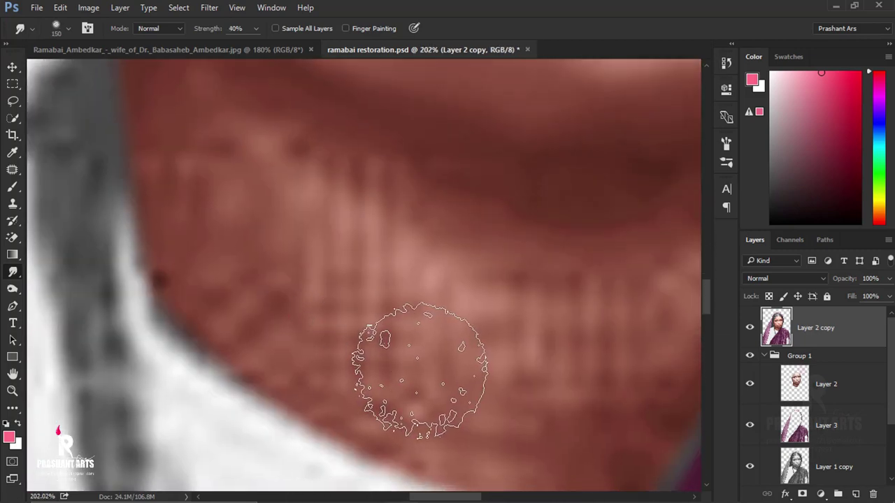
mouse_move(419, 360)
left_mouse_down()
mouse_move(430, 359)
mouse_move(366, 356)
left_mouse_up()
left_click_drag(185, 158, 380, 349)
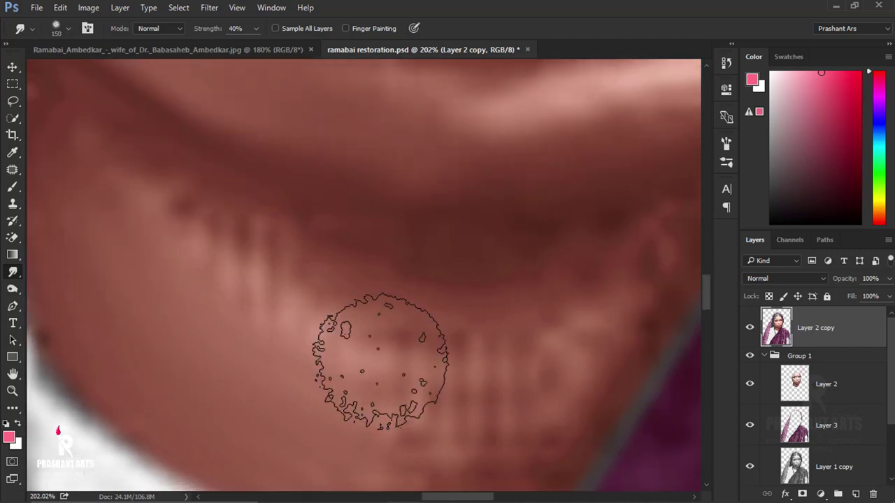
mouse_move(326, 286)
left_mouse_down()
mouse_move(300, 270)
mouse_move(418, 371)
mouse_move(526, 359)
left_mouse_up()
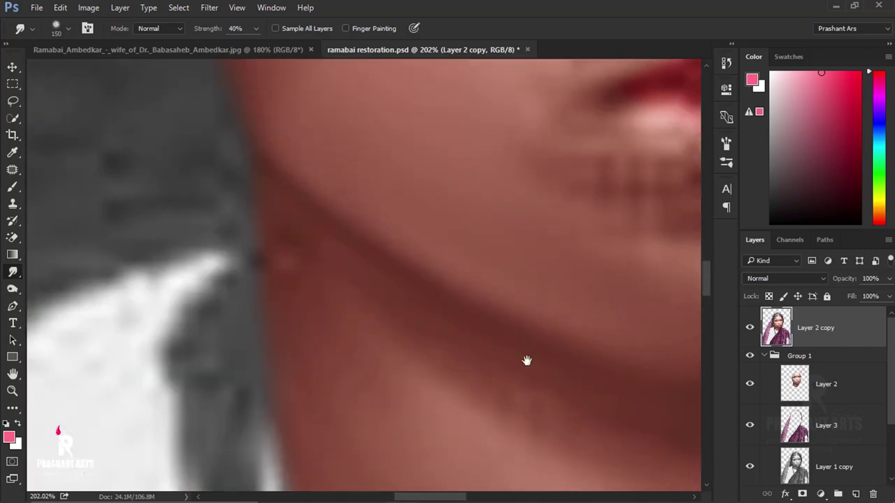
Step: Smooth the skin around the lips, chin and neck with a smaller smudge brush
key("bracketleft")
key("bracketleft")
key("bracketleft")
scroll(304, 300, "down", 5)
scroll(413, 340, "up", 5)
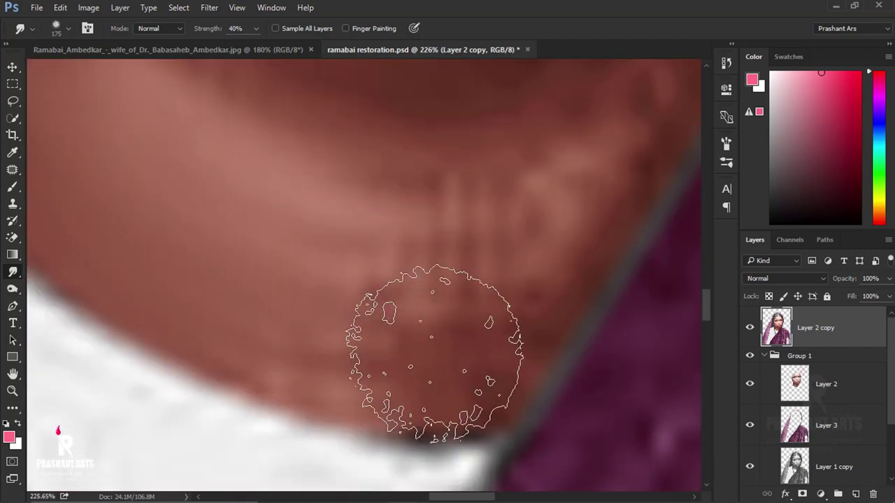
mouse_move(409, 300)
left_mouse_down()
mouse_move(539, 280)
mouse_move(380, 375)
mouse_move(463, 281)
left_mouse_up()
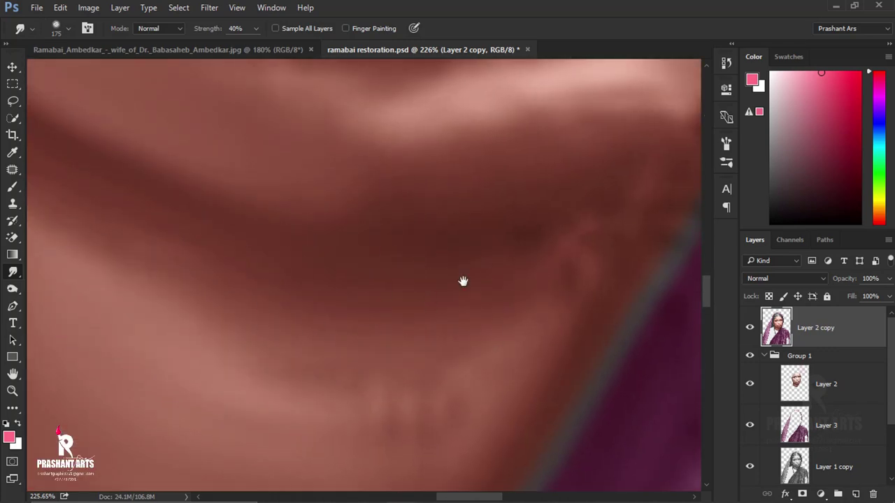
scroll(463, 281, "down", 5)
scroll(473, 379, "up", 1)
left_click_drag(256, 286, 298, 318)
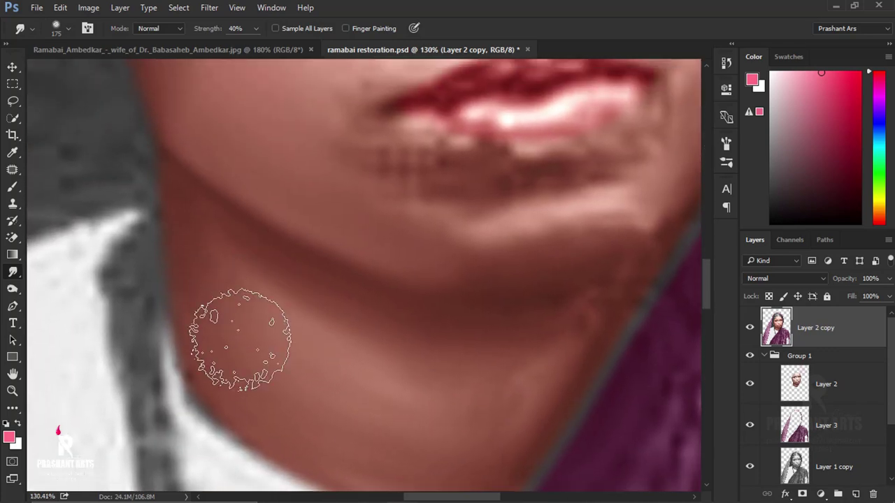
scroll(274, 364, "down", 3)
scroll(399, 174, "up", 6)
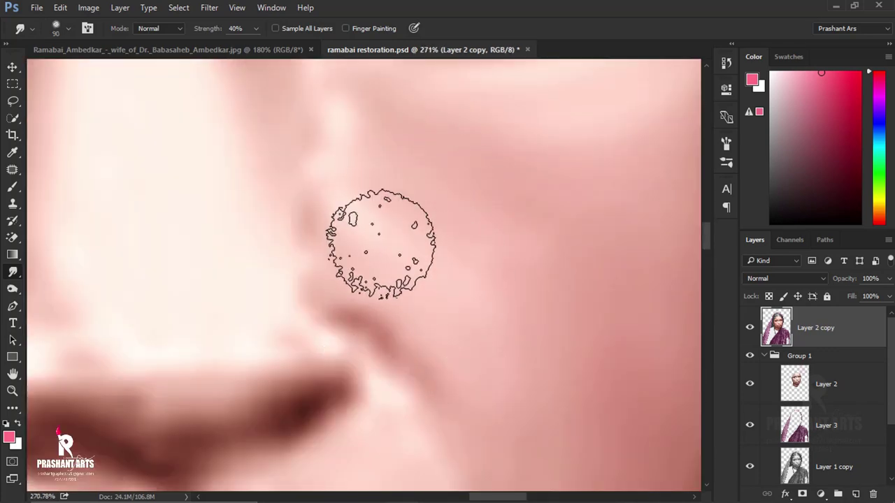
scroll(430, 180, "down", 2)
scroll(429, 180, "down", 4)
scroll(296, 314, "up", 1)
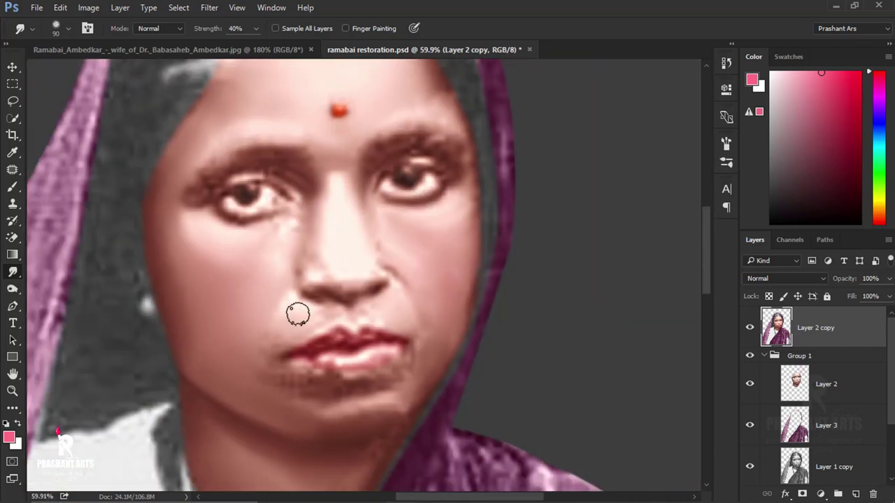
scroll(296, 314, "up", 4)
scroll(309, 296, "down", 3)
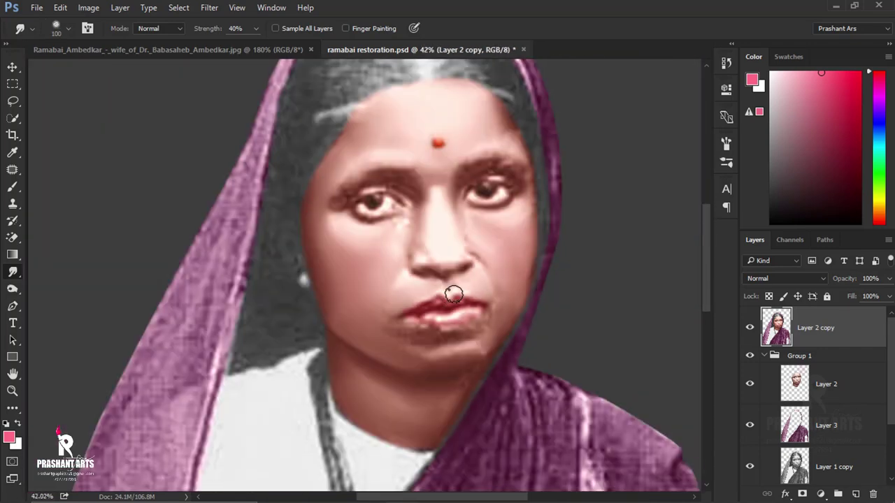
scroll(450, 296, "up", 3)
scroll(360, 300, "down", 3)
scroll(455, 194, "up", 2)
scroll(444, 204, "up", 3)
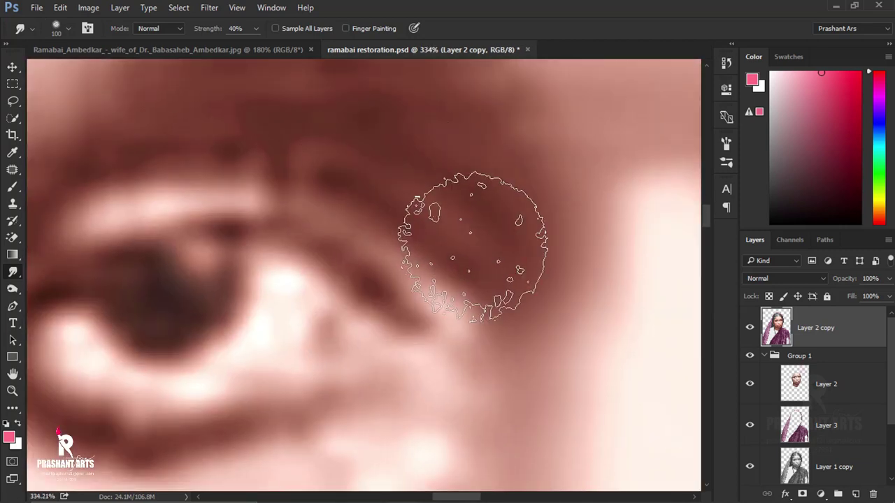
scroll(426, 210, "down", 1)
scroll(458, 302, "down", 2)
scroll(458, 302, "up", 1)
scroll(392, 330, "down", 2)
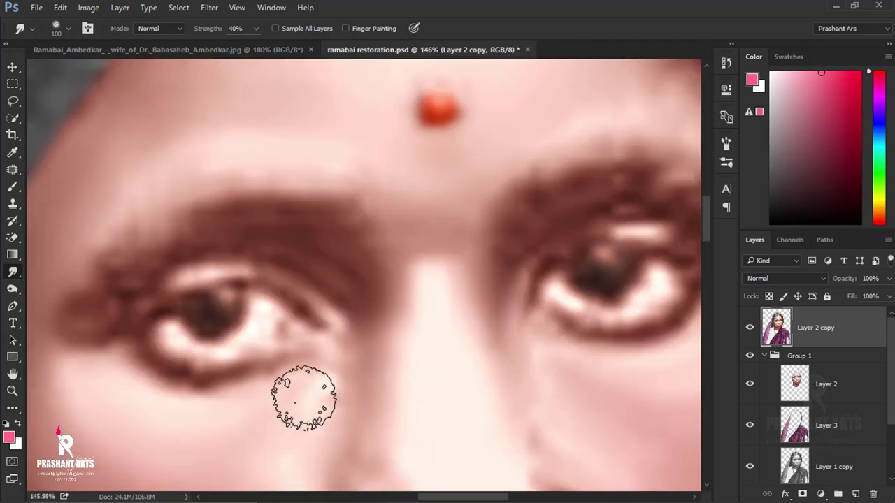
scroll(419, 378, "down", 4)
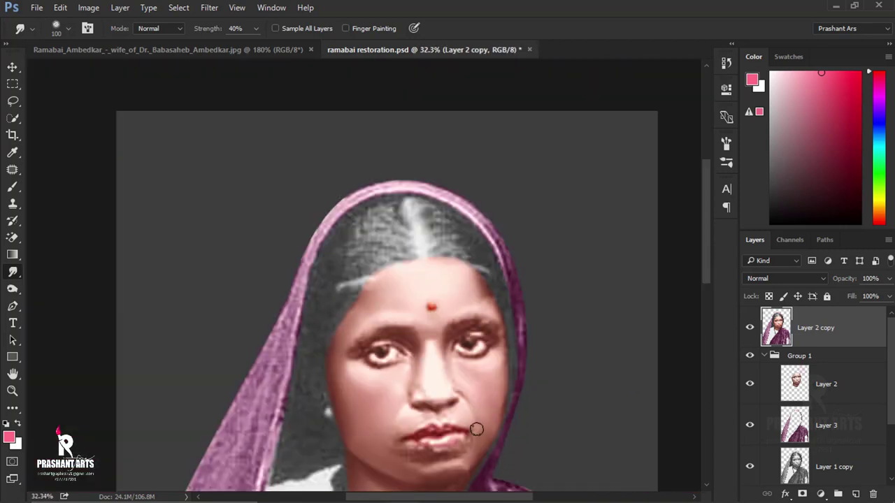
scroll(392, 336, "up", 4)
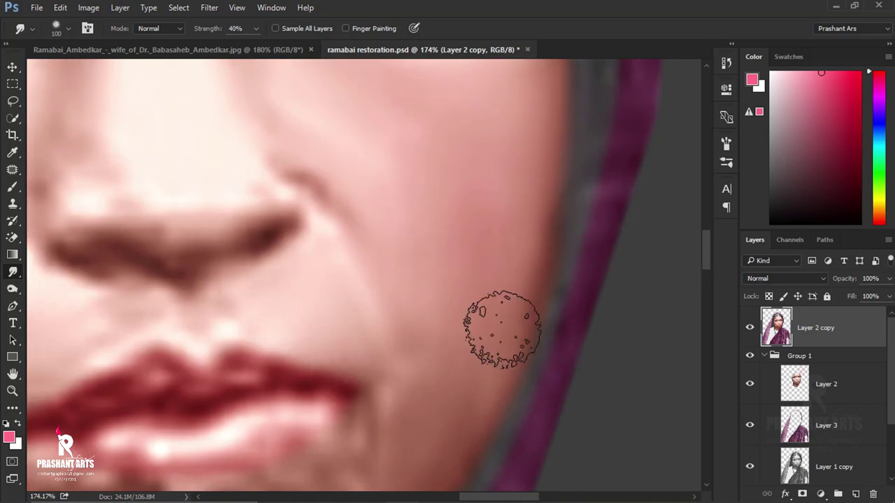
scroll(502, 329, "down", 2)
scroll(521, 261, "down", 1)
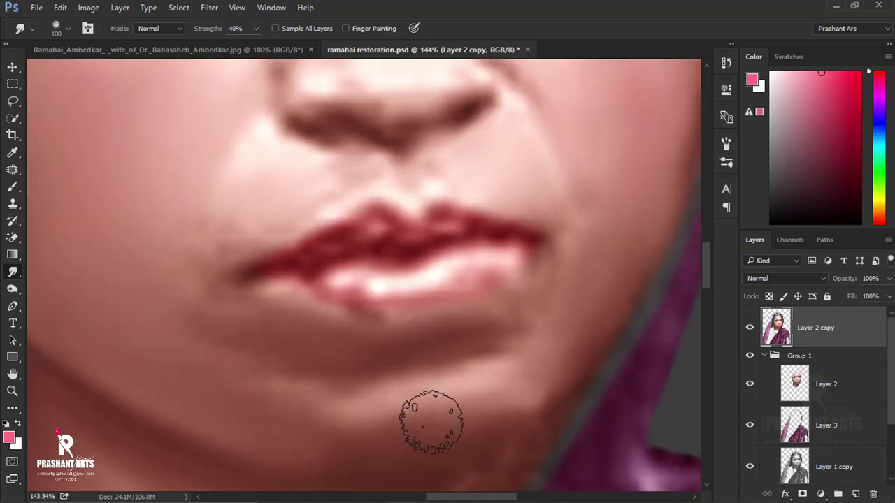
scroll(519, 385, "down", 1)
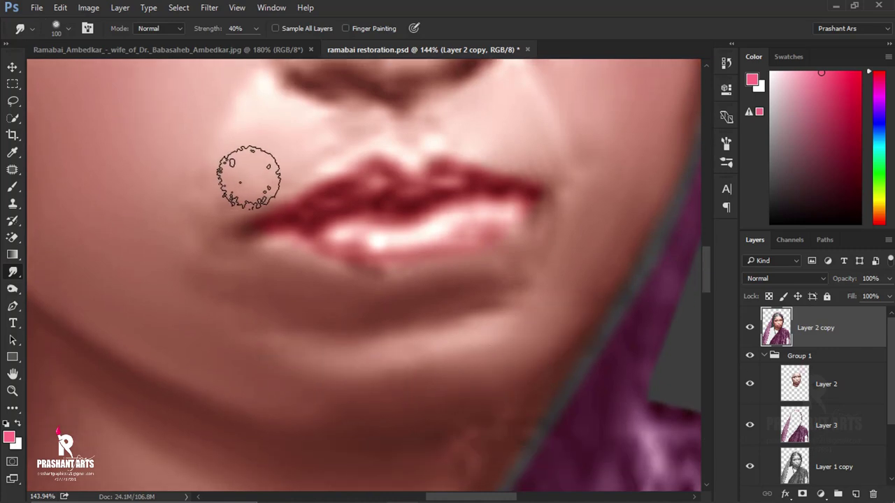
scroll(413, 237, "down", 8)
scroll(315, 296, "up", 10)
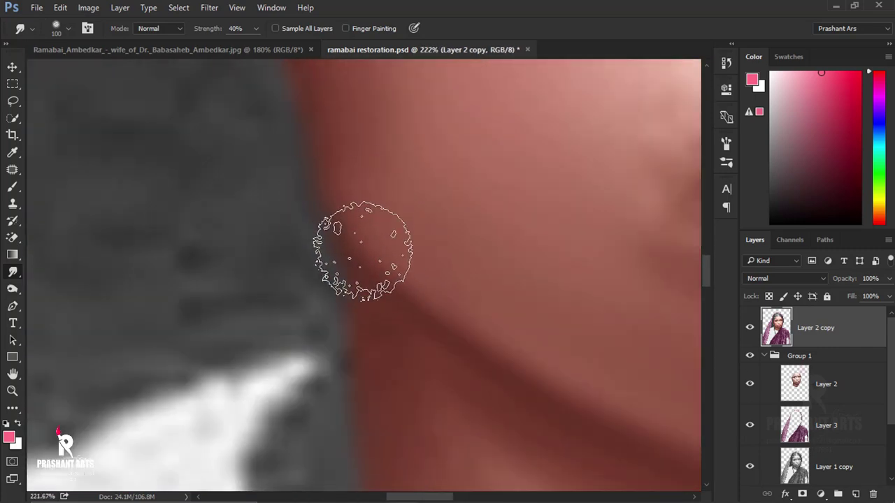
scroll(339, 240, "down", 11)
left_click_drag(553, 360, 553, 260)
scroll(428, 327, "up", 5)
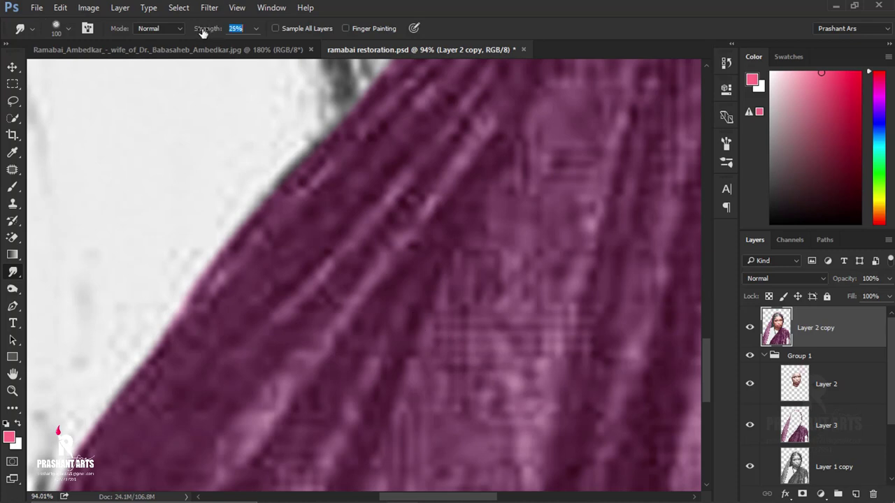
Step: Smudge the light pink strip of the sari to reduce its grain
scroll(499, 320, "down", 5)
scroll(482, 295, "down", 3)
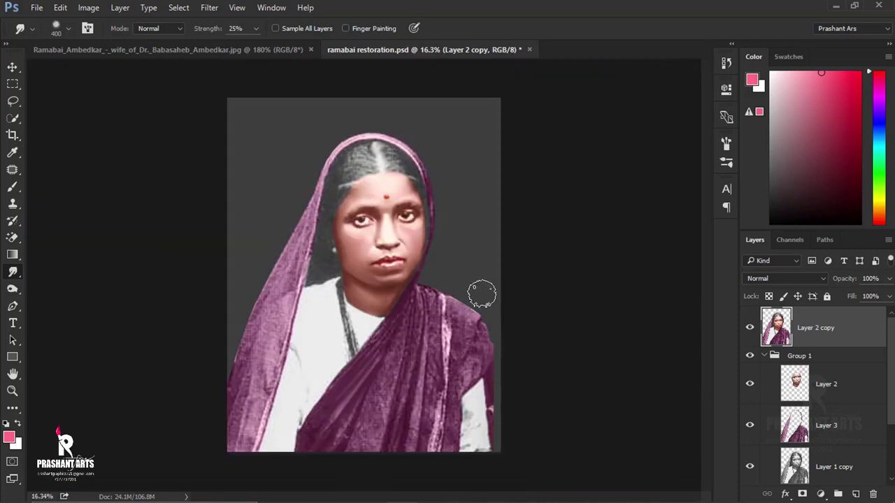
scroll(338, 297, "up", 4)
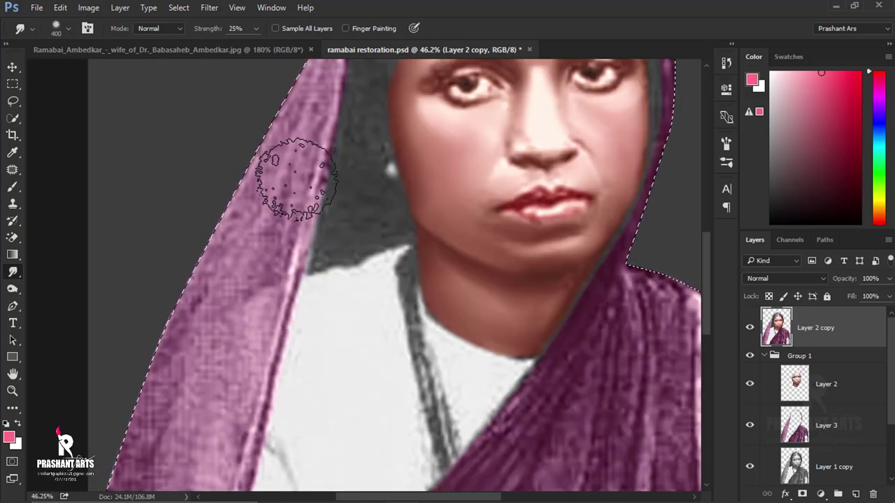
scroll(296, 182, "up", 2)
scroll(295, 196, "down", 4)
scroll(295, 209, "down", 3)
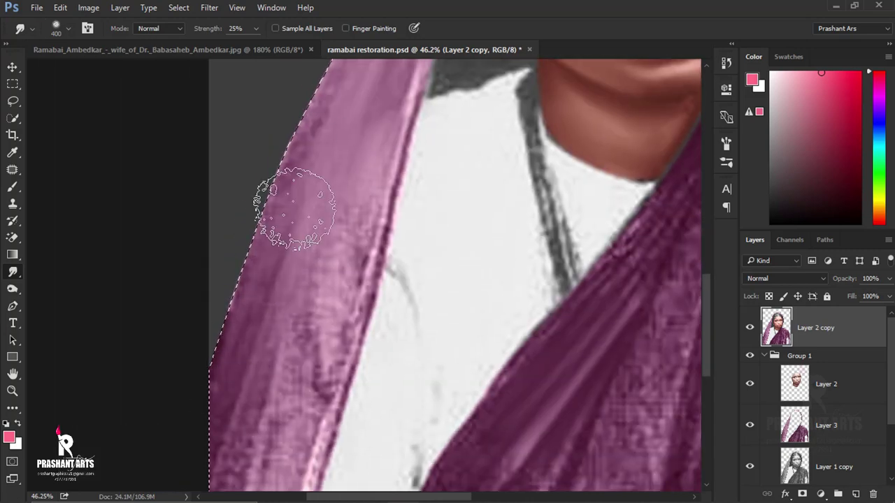
scroll(369, 180, "down", 3)
left_click_drag(316, 419, 300, 270)
scroll(300, 270, "up", 3)
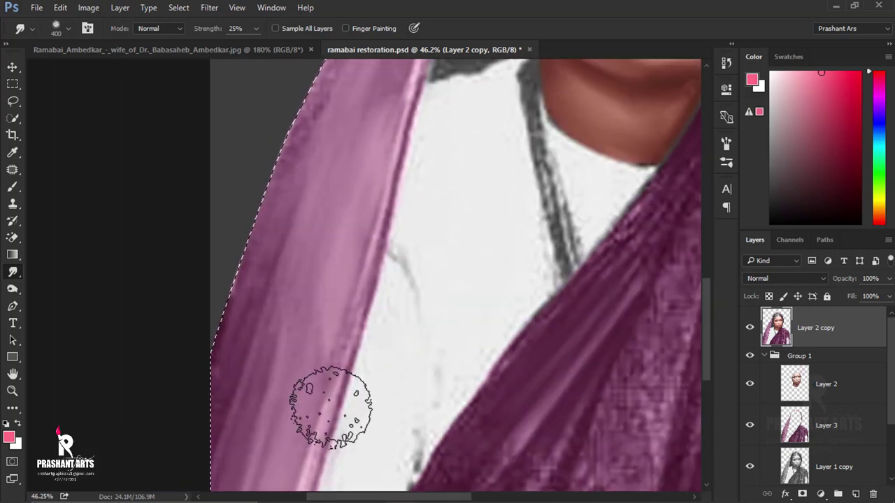
left_click_drag(330, 407, 325, 430)
scroll(320, 275, "up", 3)
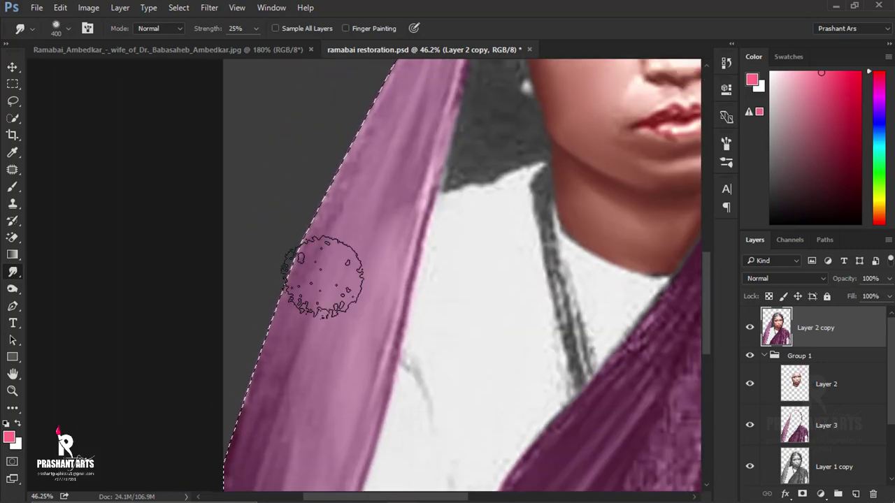
scroll(448, 196, "up", 3)
scroll(415, 181, "up", 3)
scroll(415, 182, "right", 3)
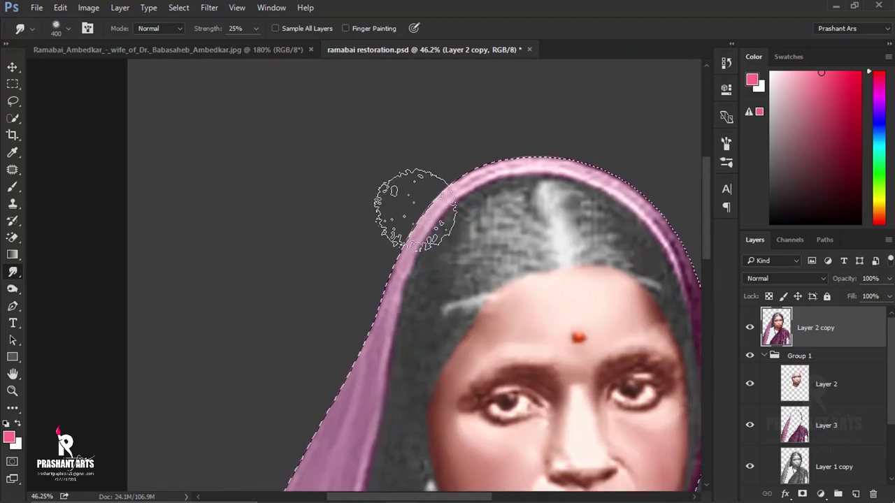
scroll(455, 209, "down", 3)
scroll(450, 199, "down", 3)
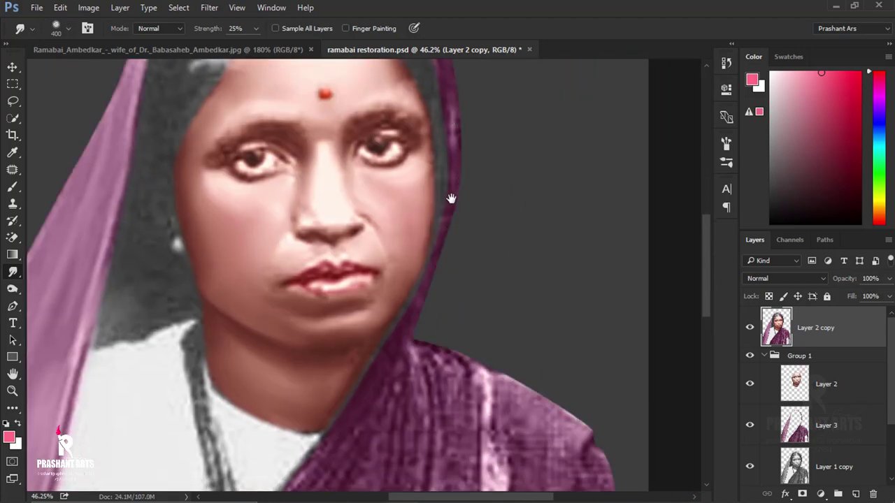
scroll(392, 199, "down", 3)
Step: Smooth the grainy sari folds and shoulder with the Smudge tool, then save the file
left_click_drag(371, 365, 378, 225)
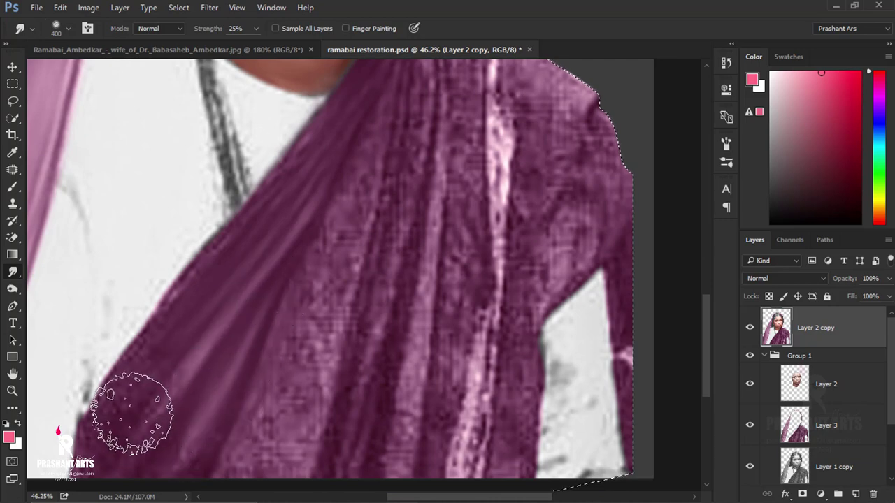
scroll(360, 266, "up", 3)
scroll(359, 266, "right", 1)
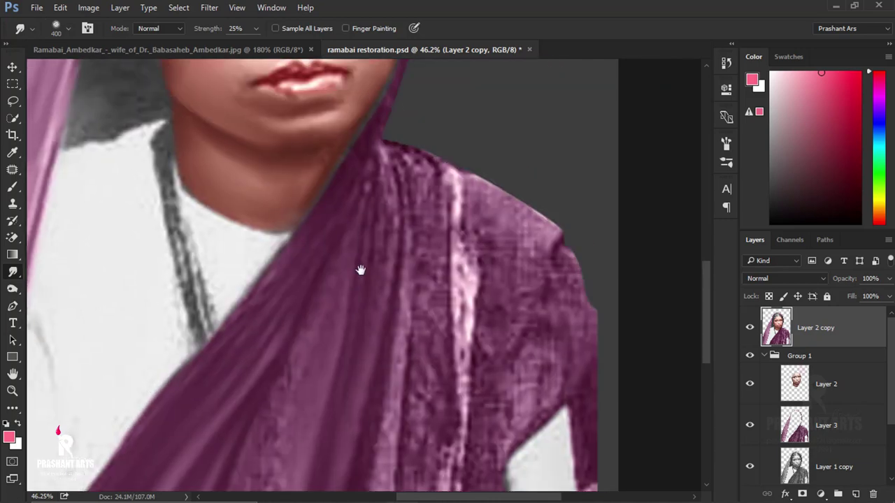
scroll(418, 342, "down", 3)
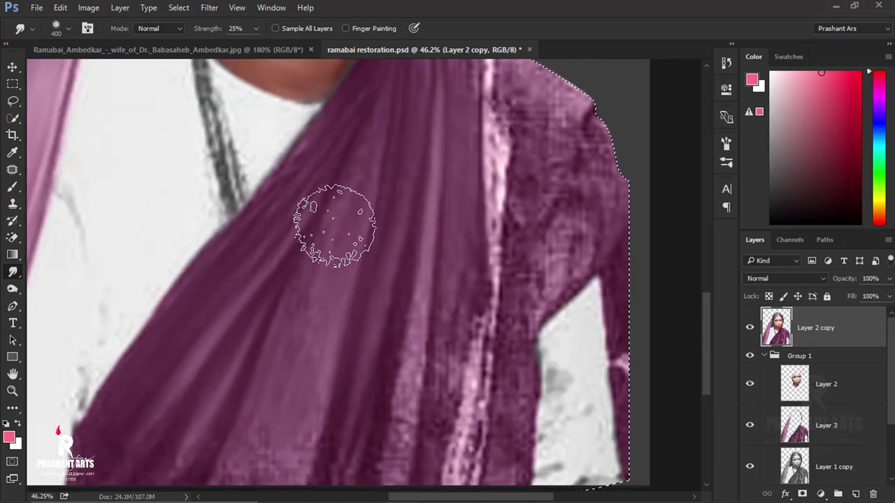
scroll(335, 260, "down", 3)
scroll(335, 259, "right", 2)
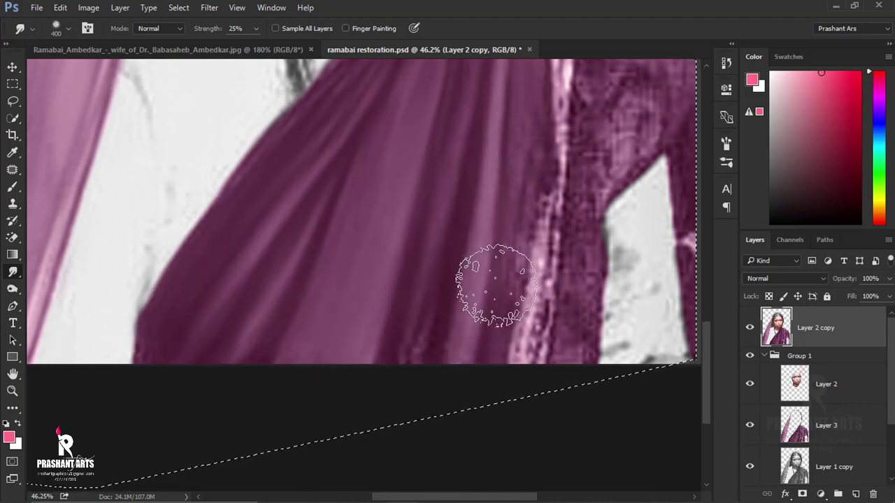
left_click_drag(426, 273, 559, 231)
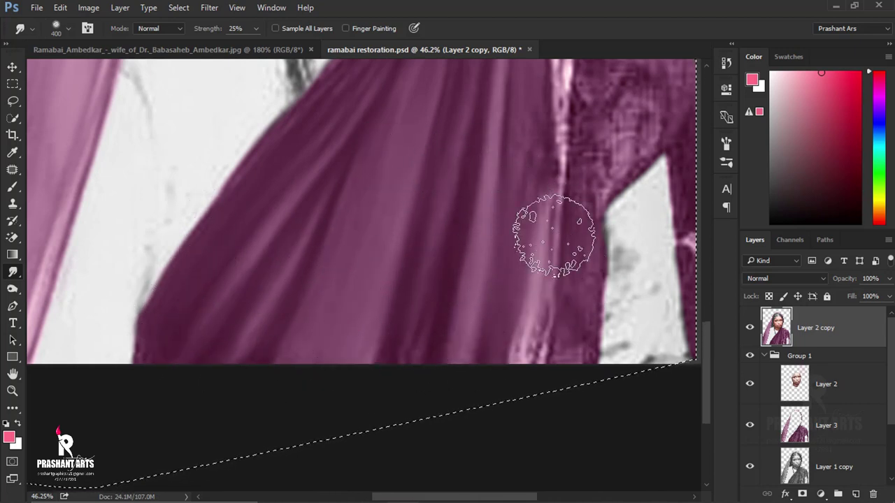
scroll(559, 266, "up", 3)
scroll(469, 170, "down", 2)
scroll(550, 339, "up", 2)
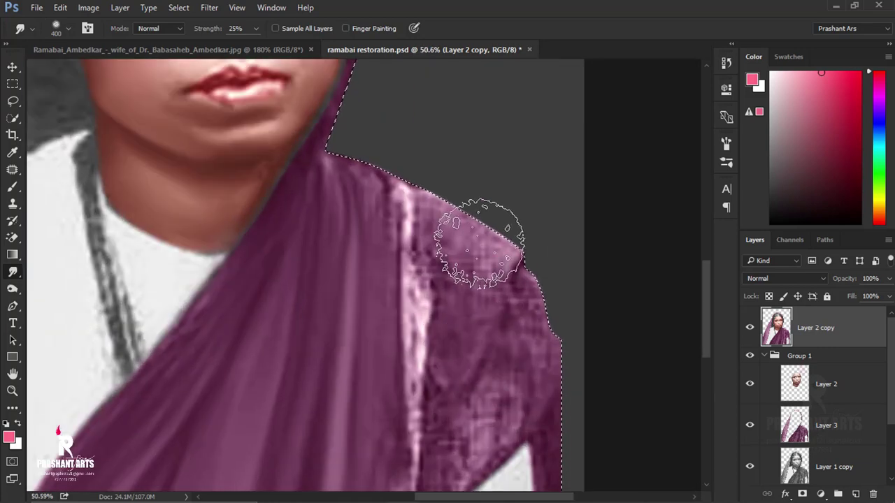
left_click_drag(419, 238, 475, 277)
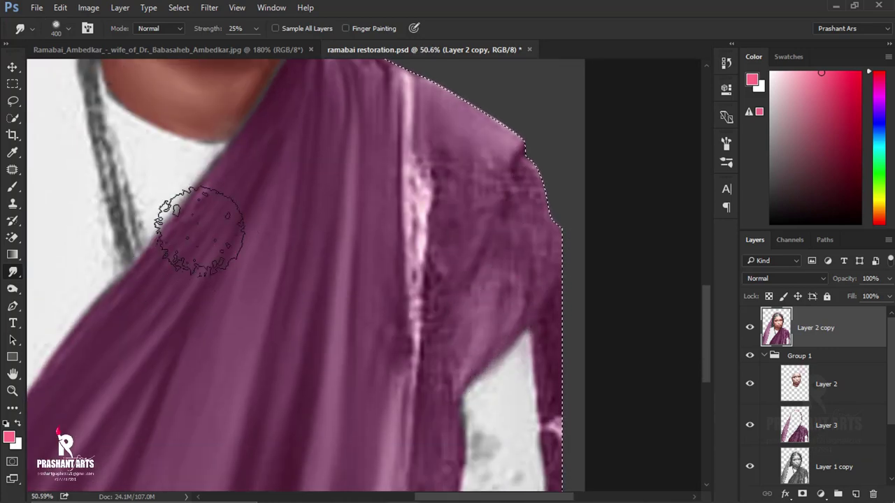
scroll(413, 320, "down", 2)
scroll(367, 315, "down", 2)
scroll(367, 314, "up", 3)
scroll(369, 230, "down", 2)
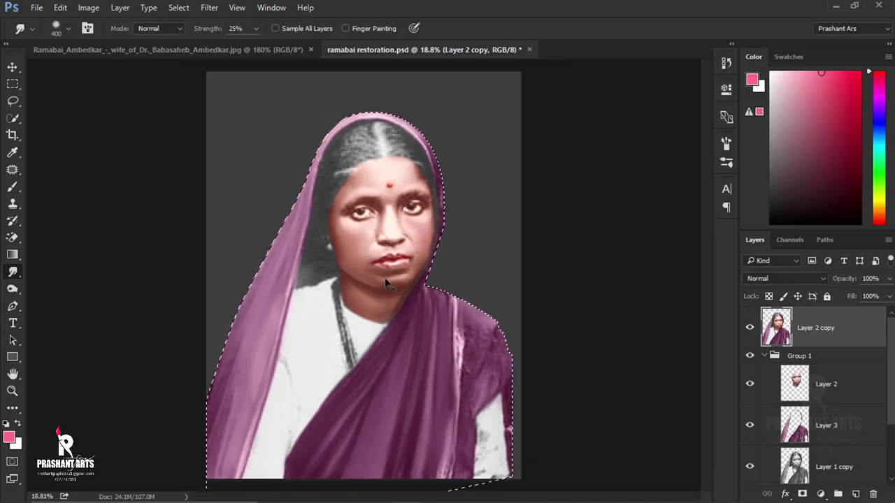
scroll(503, 292, "up", 1)
key("ctrl+s")
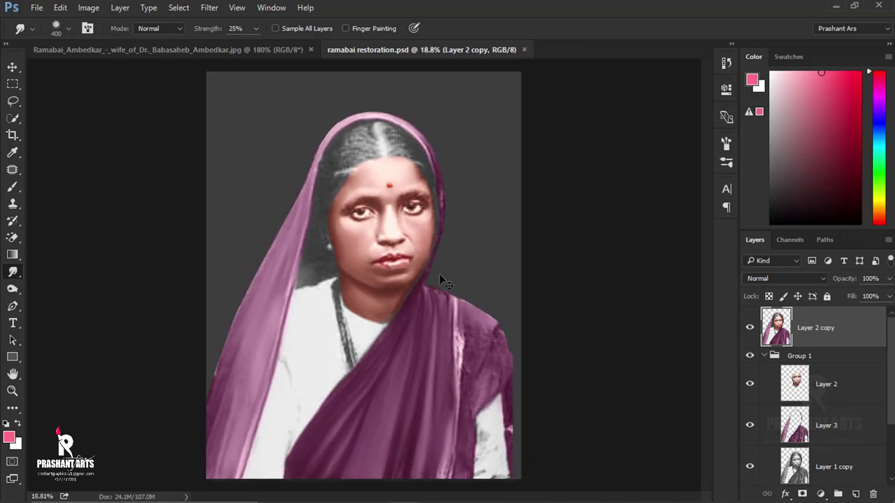
Step: Darken the portrait's midtones with a first Levels adjustment
key("ctrl+l")
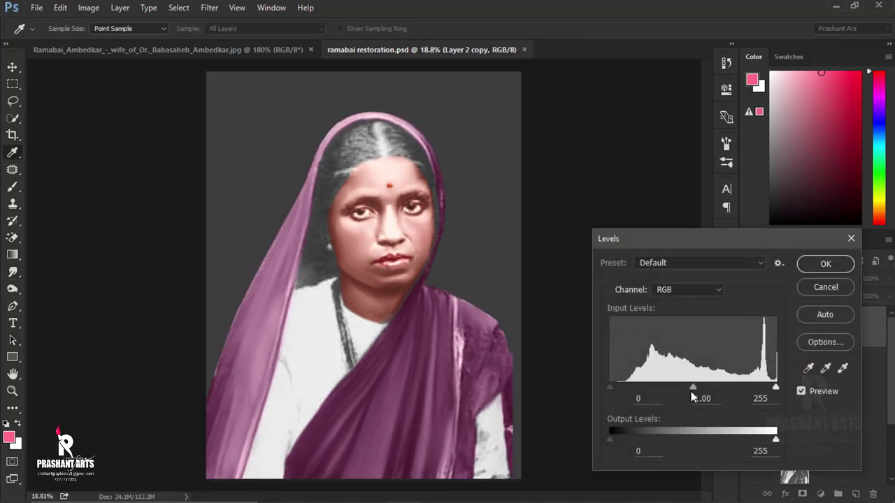
left_click_drag(692, 388, 701, 389)
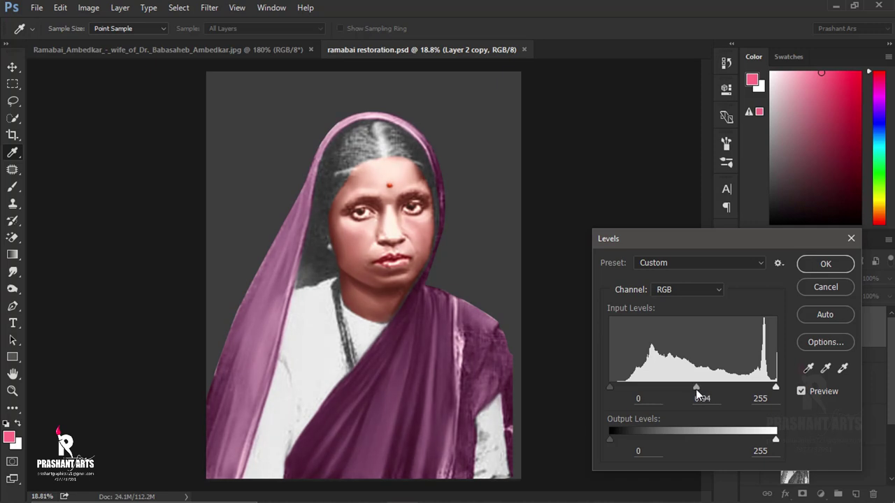
left_click(825, 264)
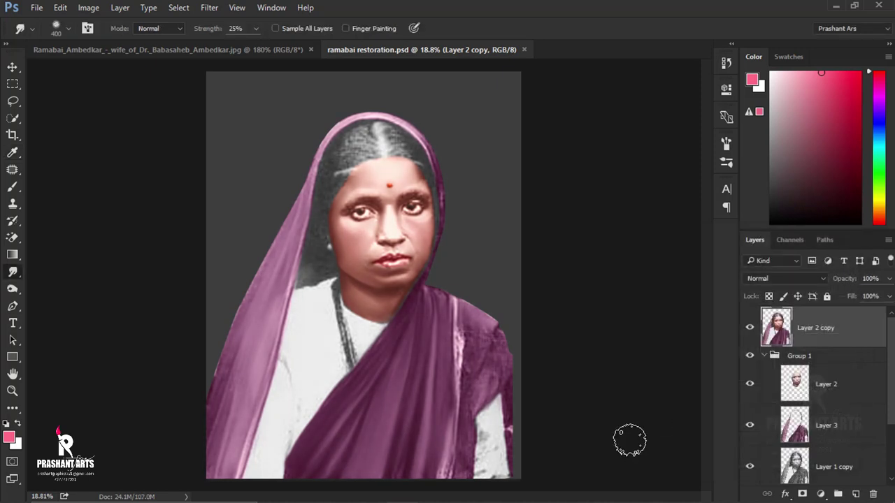
Step: Apply a second Levels pass with black input 16 and midtones 1.12
key("ctrl+l")
left_click_drag(613, 389, 621, 391)
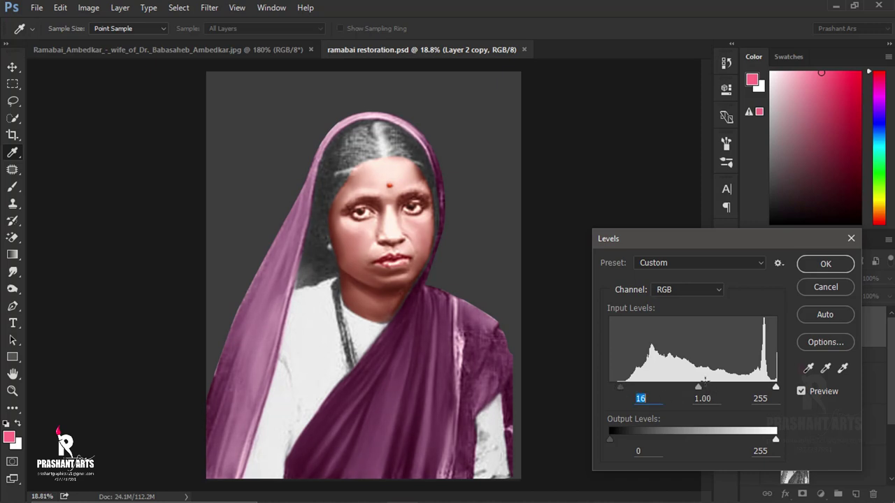
left_click_drag(697, 390, 692, 388)
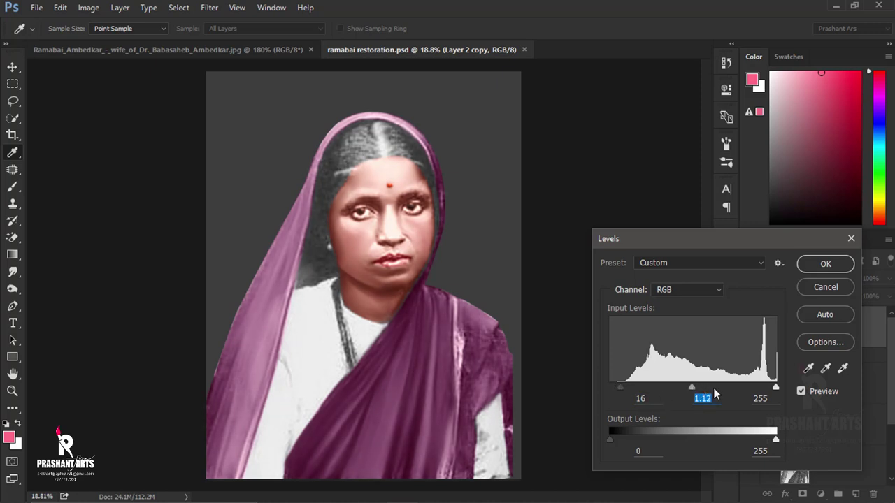
left_click(805, 265)
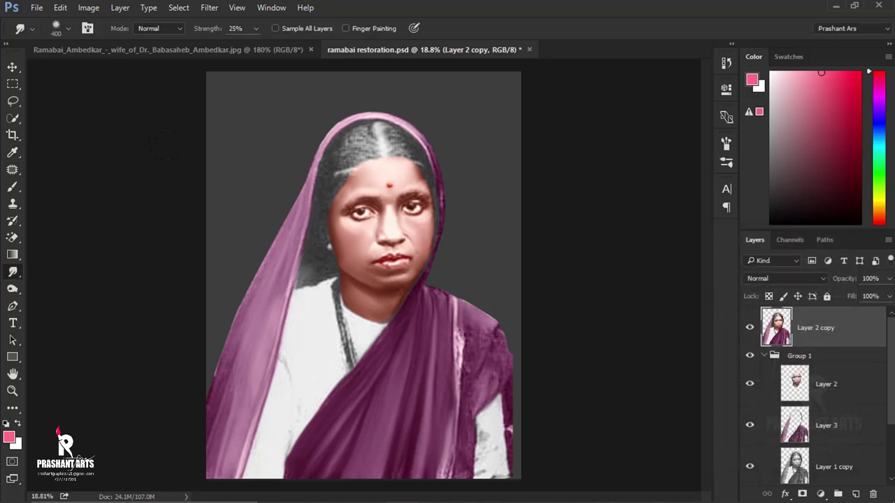
Step: Smear away the dark blotches beside the sari fold and on the shoulder
scroll(482, 371, "up", 5)
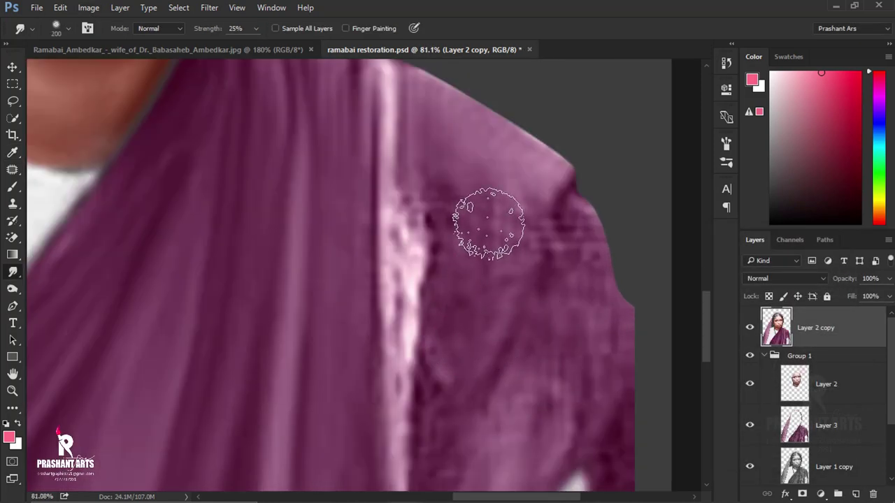
left_click_drag(486, 277, 432, 310)
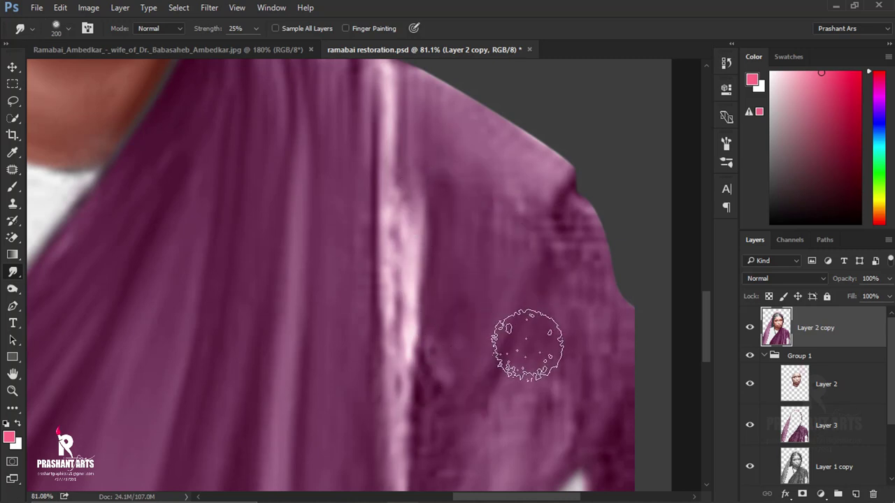
left_click_drag(525, 360, 534, 301)
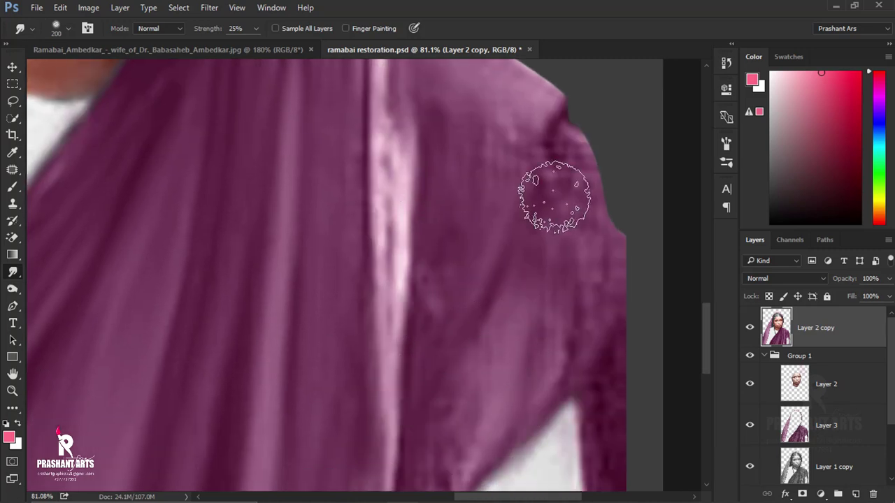
left_click_drag(499, 123, 499, 240)
left_click_drag(535, 293, 560, 381)
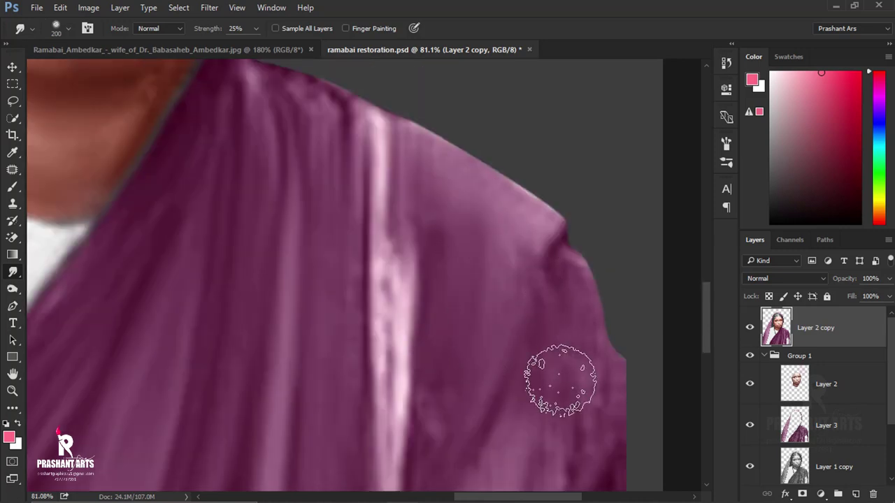
Step: Smudge the neck, cheek and lip area, resizing the brush as needed
left_click_drag(270, 220, 200, 290)
scroll(200, 290, "up", 3)
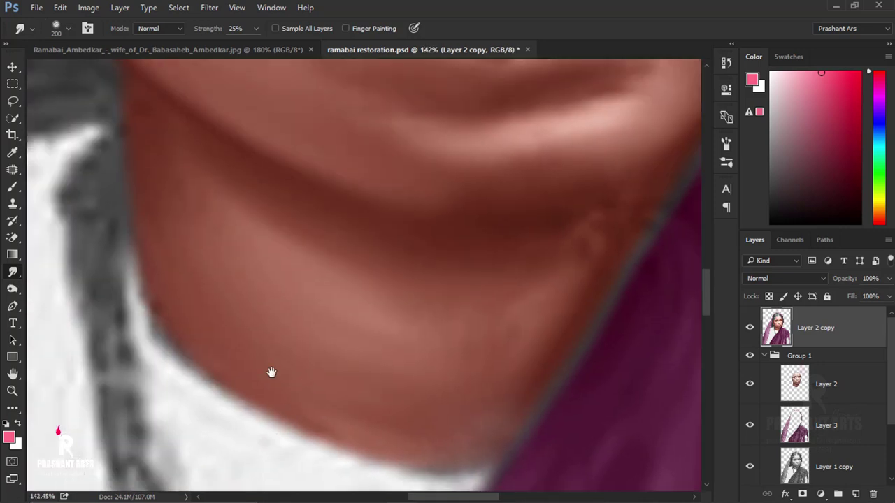
left_click_drag(378, 91, 361, 278)
left_click_drag(133, 140, 250, 170)
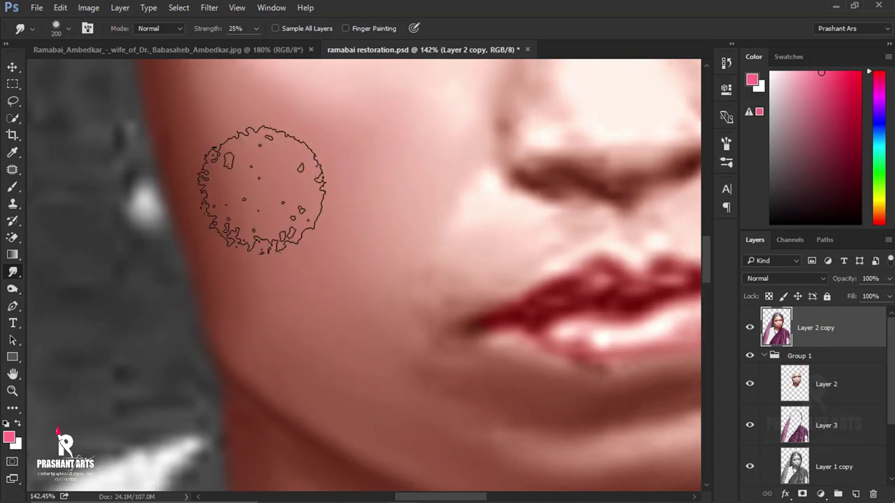
left_click_drag(279, 126, 292, 245)
key("bracketleft")
key("bracketleft")
key("bracketleft")
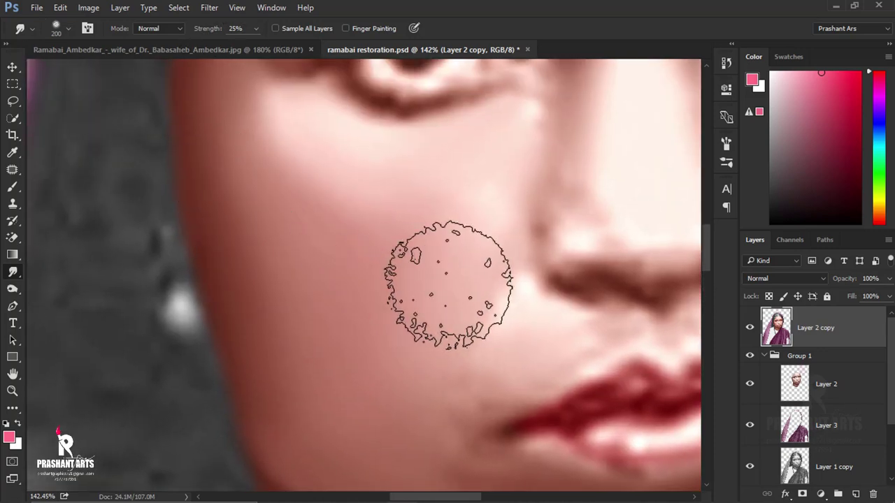
scroll(429, 296, "down", 2)
scroll(331, 368, "down", 2)
scroll(415, 293, "down", 3)
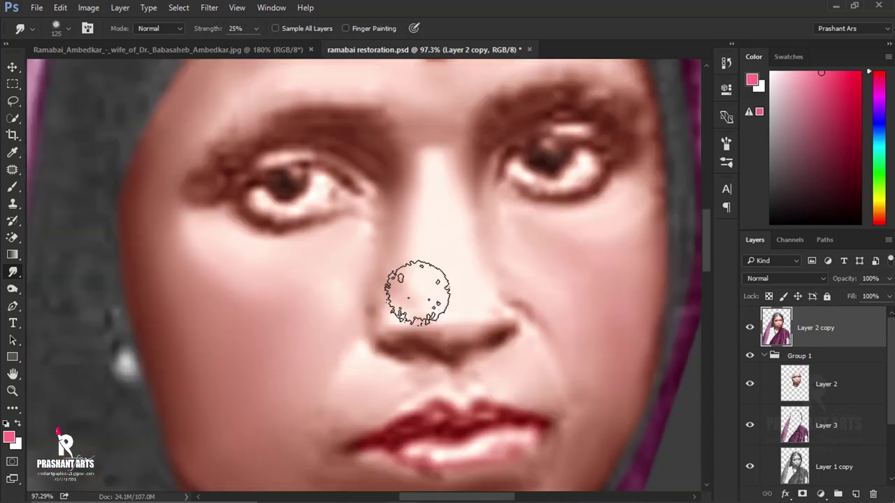
scroll(453, 322, "down", 3)
scroll(365, 224, "up", 5)
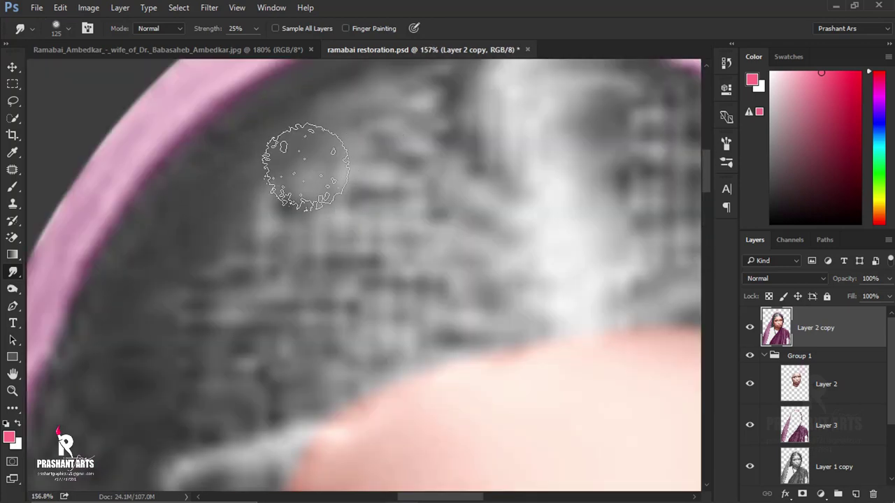
key("bracketright")
key("bracketright")
key("bracketright")
scroll(435, 326, "down", 5)
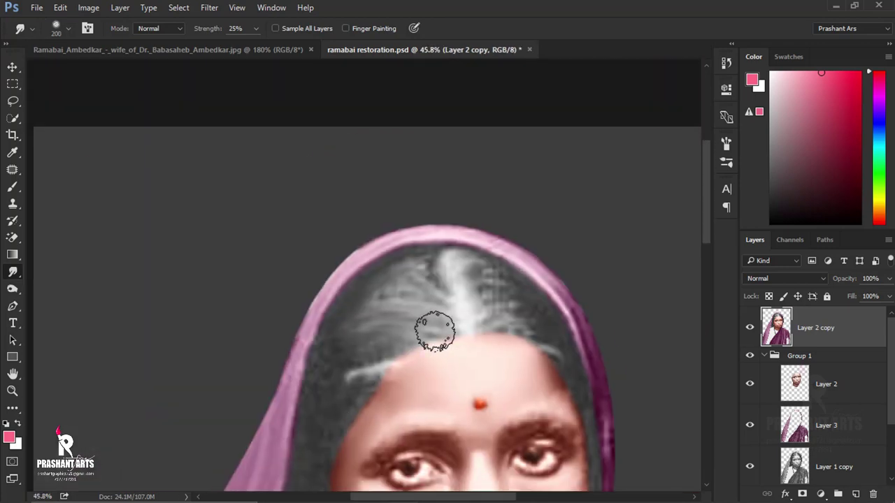
scroll(352, 406, "down", 2)
Step: In Selective Color, raise the Blacks range's black amount to +7
left_click(88, 7)
mouse_move(109, 41)
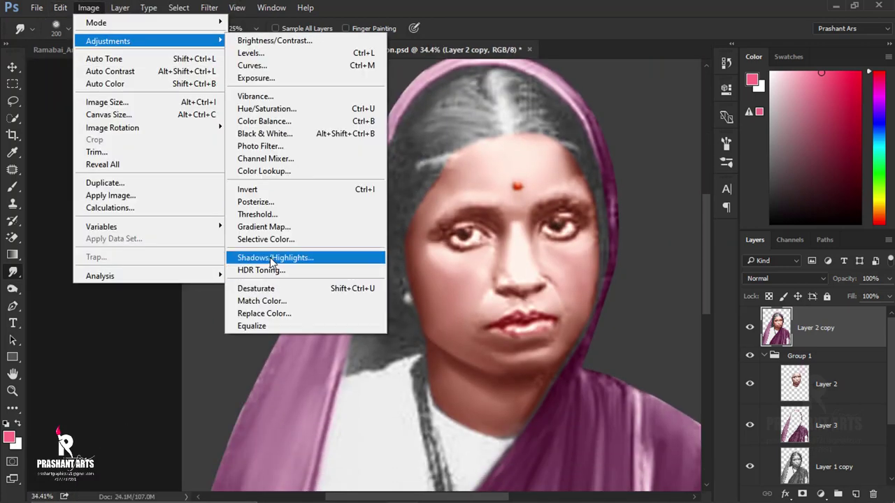
left_click(265, 278)
left_click(210, 263)
left_click(161, 372)
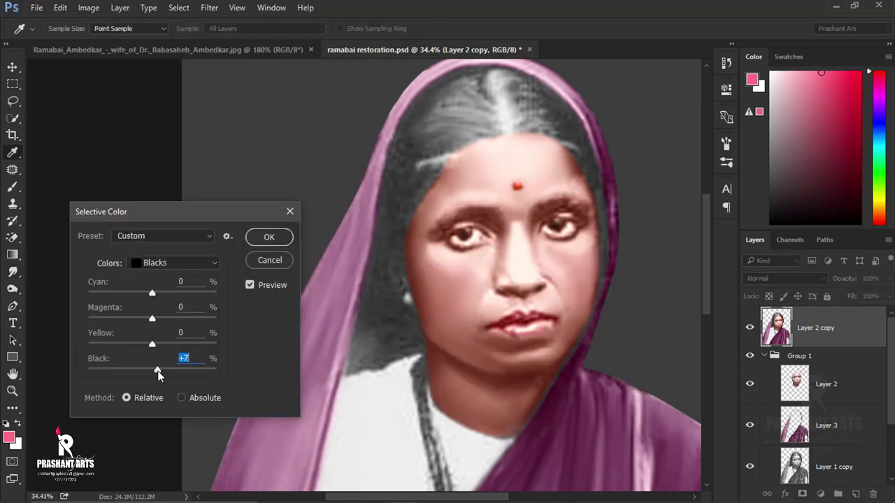
left_click_drag(151, 370, 168, 372)
Step: Confirm the Selective Color change and raise the Smudge strength to 31%
left_click(269, 236)
left_click(13, 272)
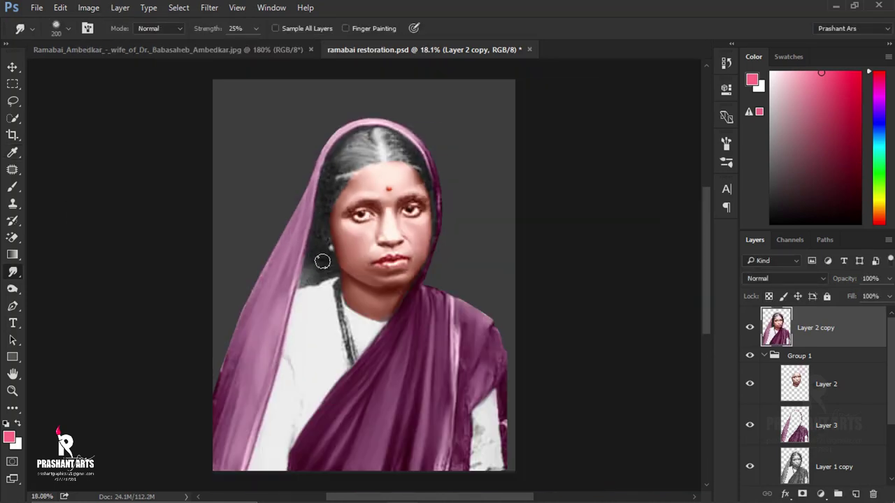
scroll(332, 294, "up", 5)
scroll(385, 354, "down", 8)
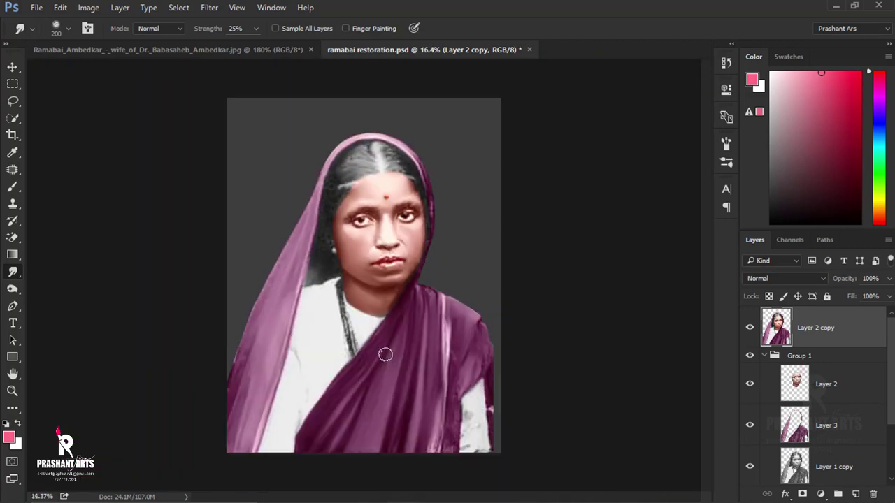
scroll(385, 356, "up", 4)
scroll(385, 356, "up", 3)
scroll(392, 335, "down", 4)
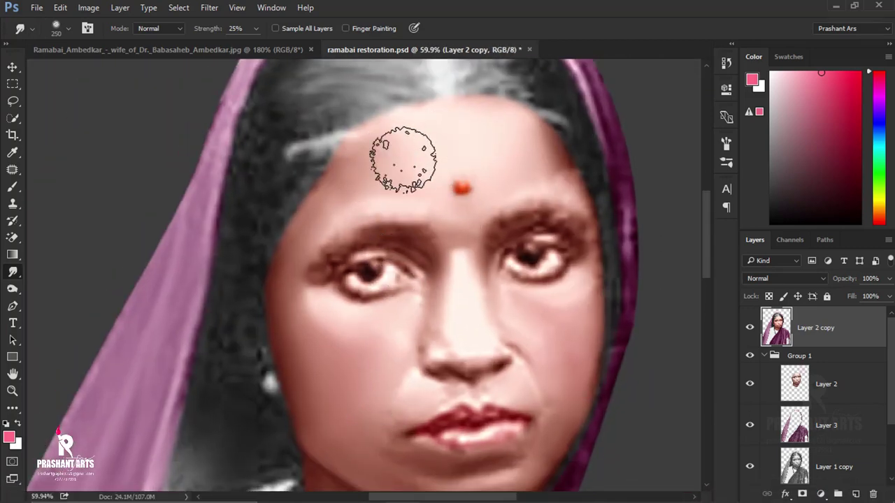
scroll(513, 224, "down", 6)
scroll(501, 353, "up", 6)
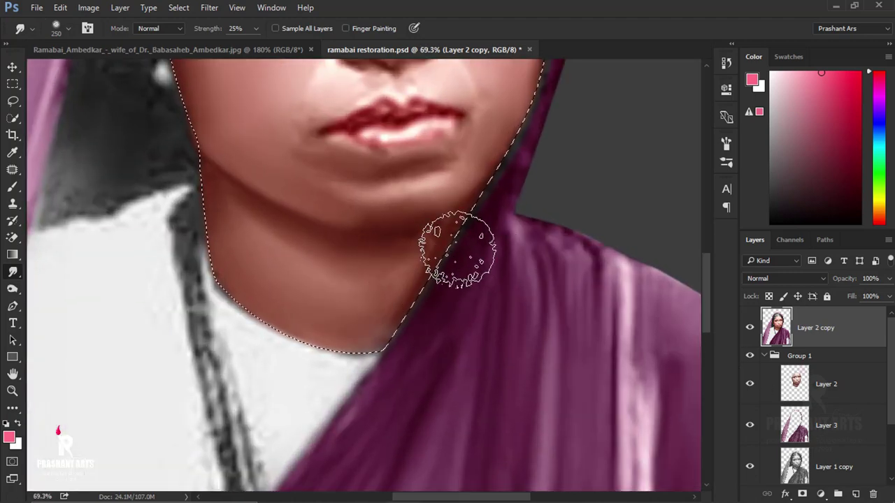
scroll(336, 205, "down", 5)
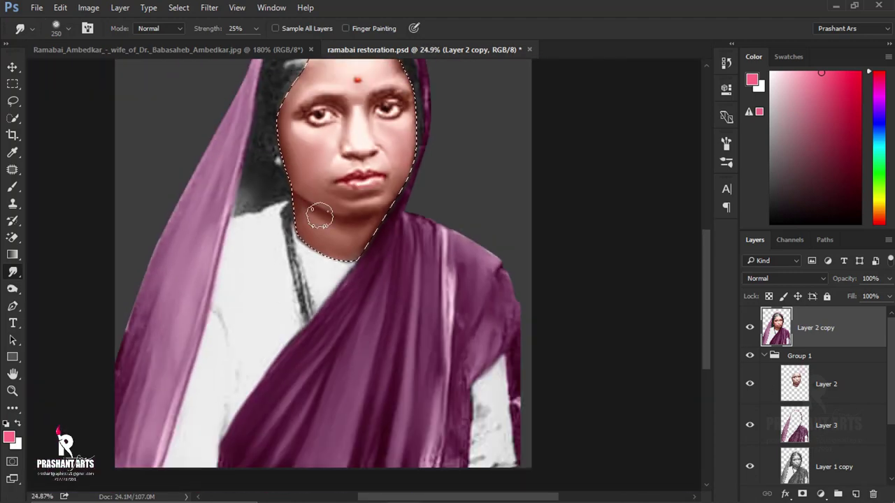
scroll(319, 214, "up", 5)
scroll(290, 283, "up", 4)
left_click_drag(207, 35, 214, 35)
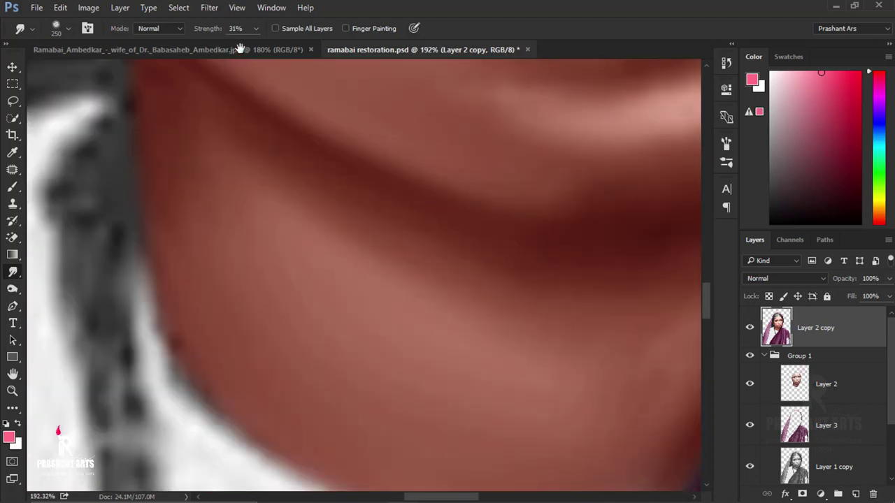
Step: Smudge the lips, chin and neck with a smaller brush
scroll(280, 245, "left", 4)
scroll(420, 314, "down", 2)
key("bracketleft")
key("bracketleft")
key("bracketleft")
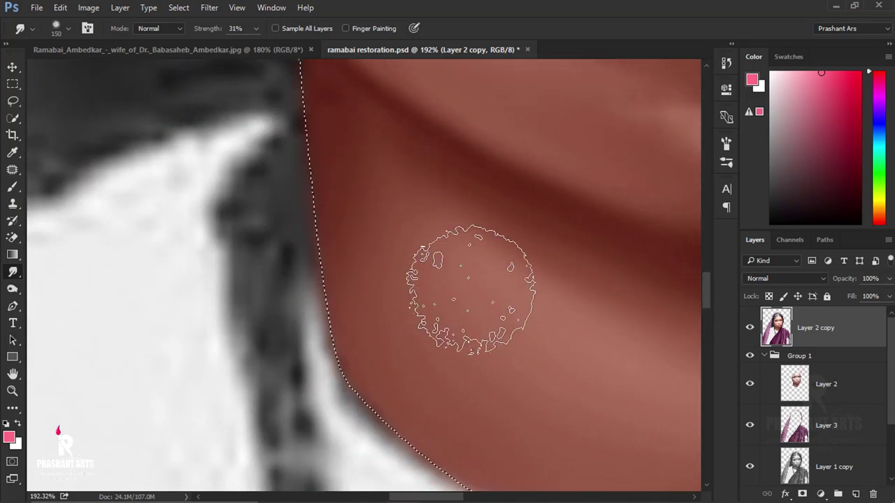
scroll(334, 216, "down", 3)
scroll(210, 180, "right", 3)
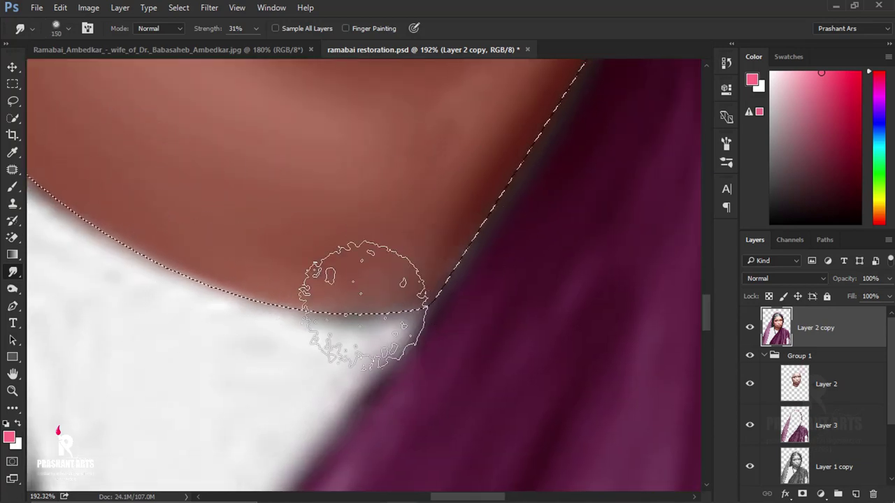
left_click_drag(479, 183, 429, 280)
scroll(420, 283, "up", 3)
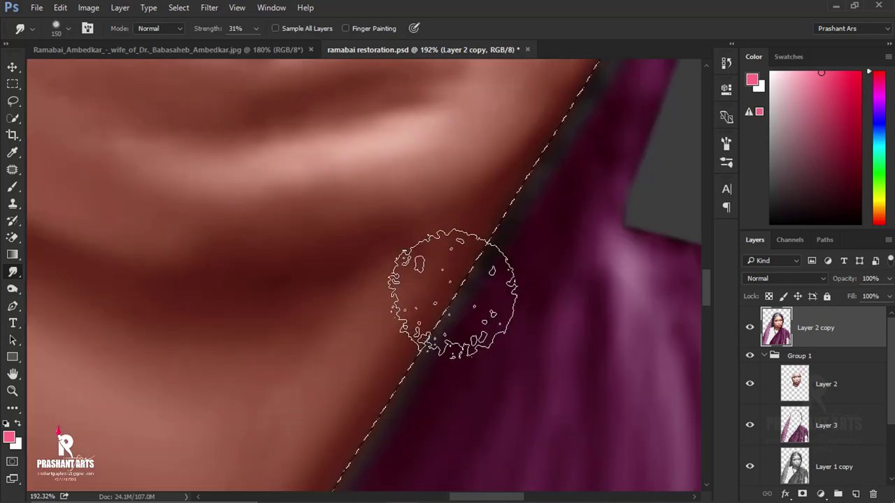
scroll(363, 290, "left", 2)
scroll(212, 266, "up", 2)
scroll(189, 189, "left", 2)
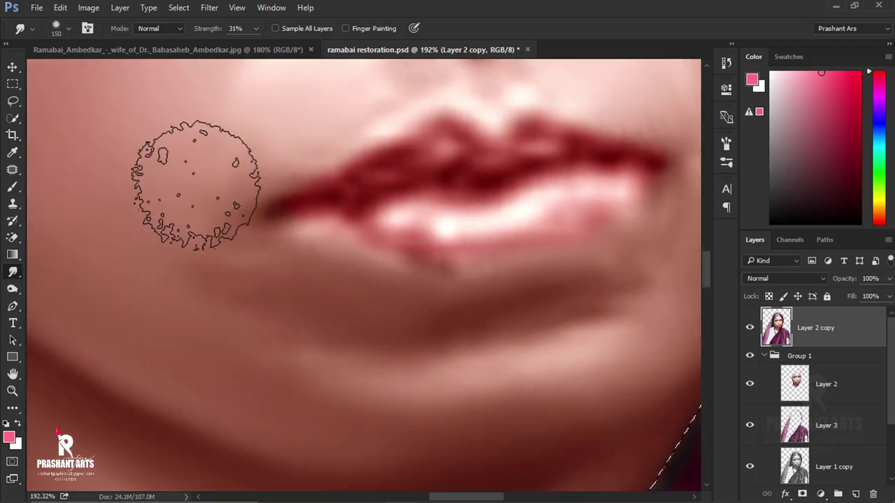
scroll(420, 225, "down", 5)
scroll(303, 249, "up", 4)
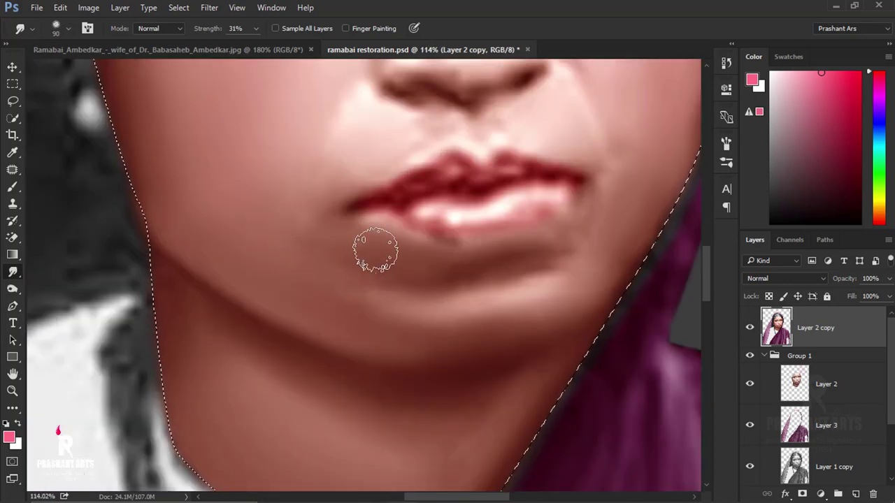
scroll(375, 250, "up", 2)
Step: Blend the forehead skin into the hairline with a larger brush
scroll(468, 245, "right", 3)
scroll(529, 312, "up", 3)
scroll(529, 312, "right", 1)
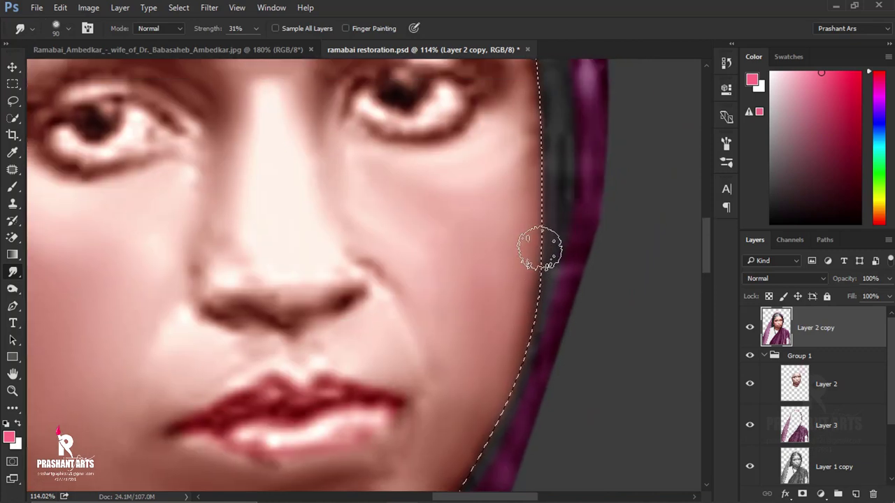
scroll(244, 210, "down", 2)
scroll(316, 246, "down", 3)
scroll(200, 176, "up", 5)
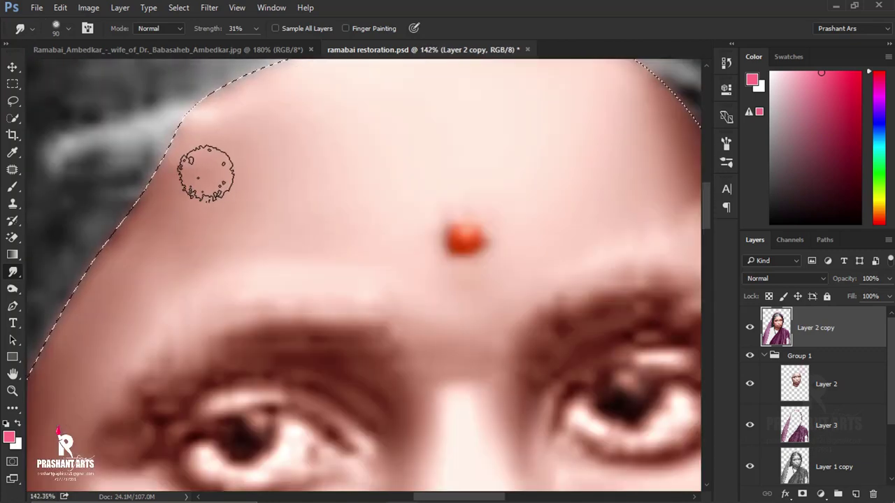
key("bracketright")
key("bracketright")
key("bracketright")
scroll(309, 170, "down", 3)
scroll(524, 156, "up", 3)
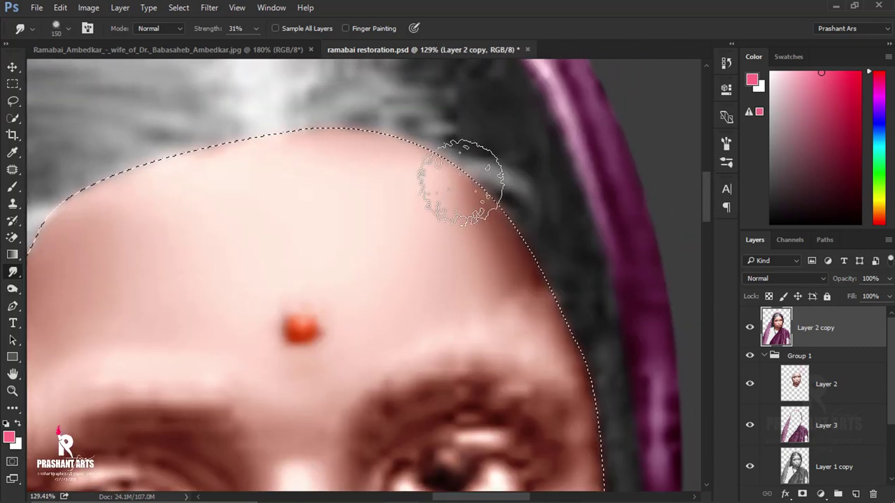
scroll(515, 216, "down", 2)
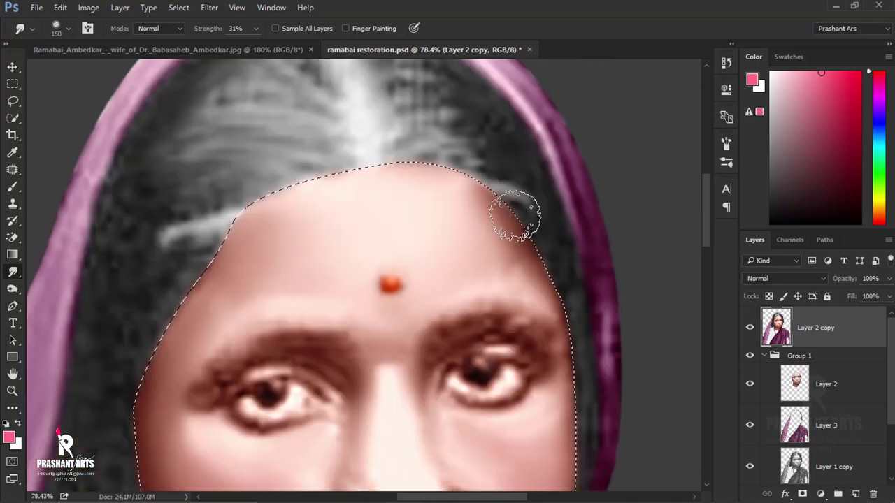
scroll(460, 344, "down", 2)
scroll(455, 352, "down", 2)
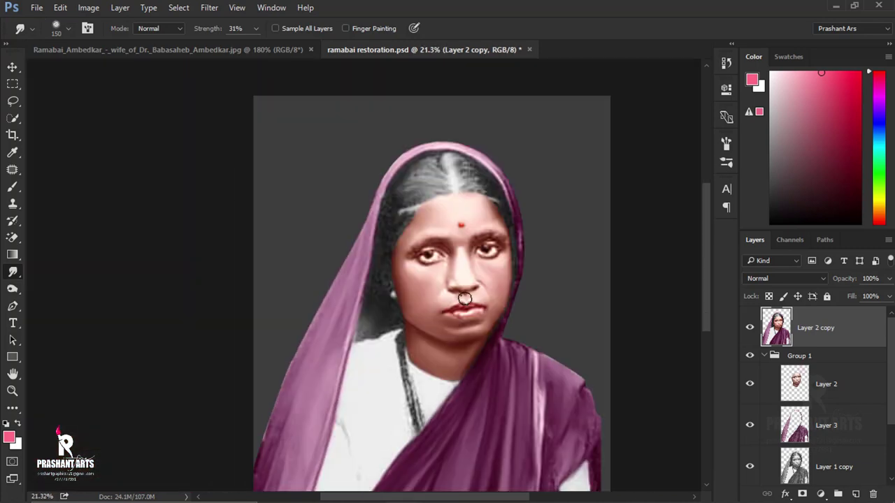
scroll(415, 296, "up", 4)
Step: Smooth along the hair, sari edge and earring down to the white blouse
scroll(530, 167, "up", 2)
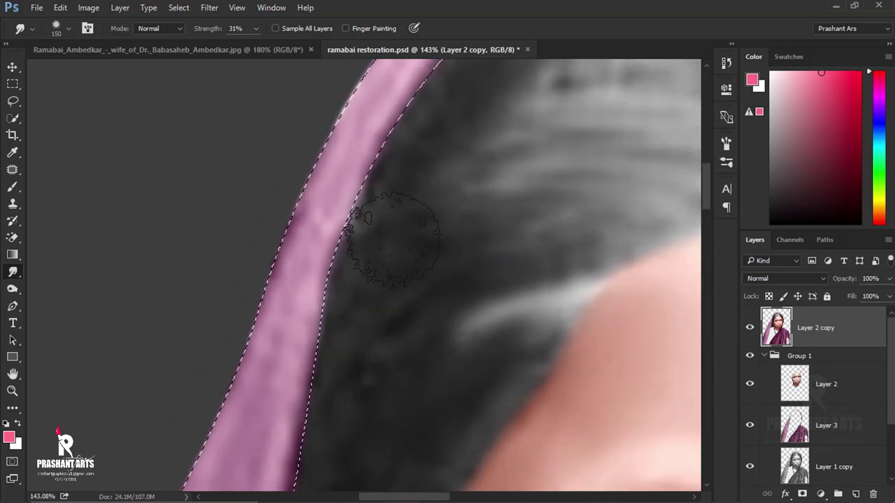
left_click_drag(392, 238, 422, 180)
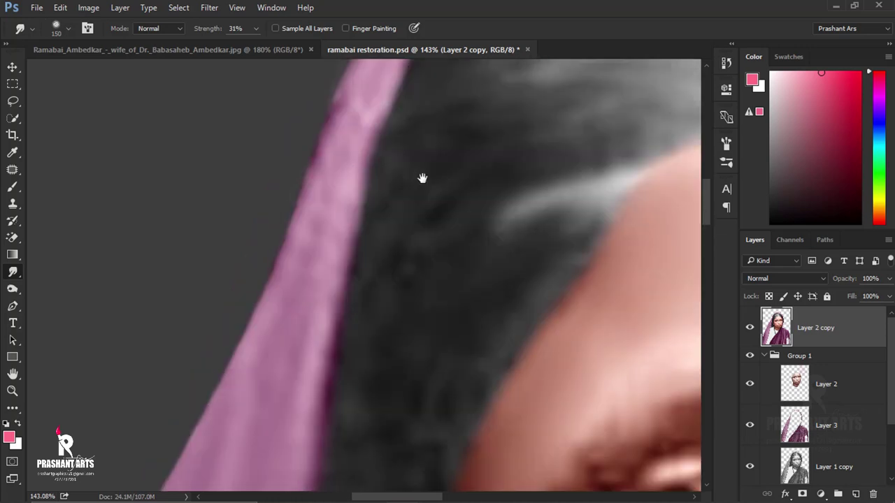
left_click_drag(423, 335, 424, 231)
left_click_drag(436, 380, 471, 228)
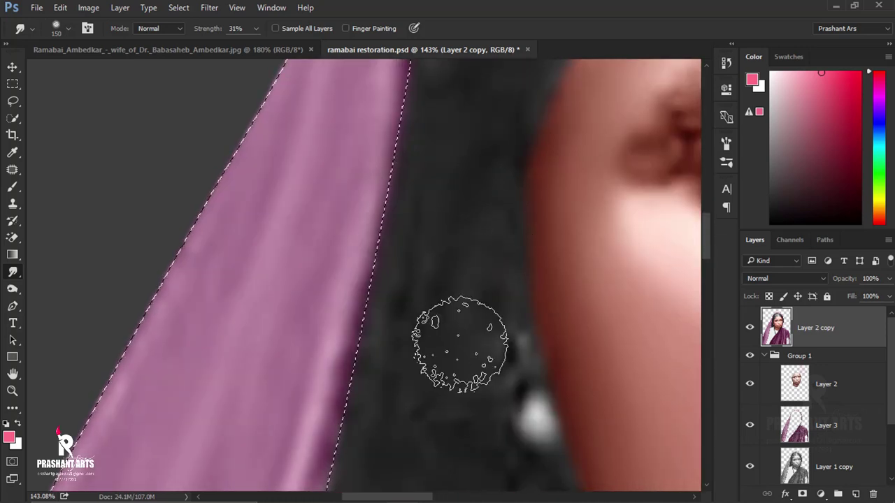
mouse_move(456, 375)
left_mouse_down()
mouse_move(425, 236)
mouse_move(326, 84)
left_mouse_up()
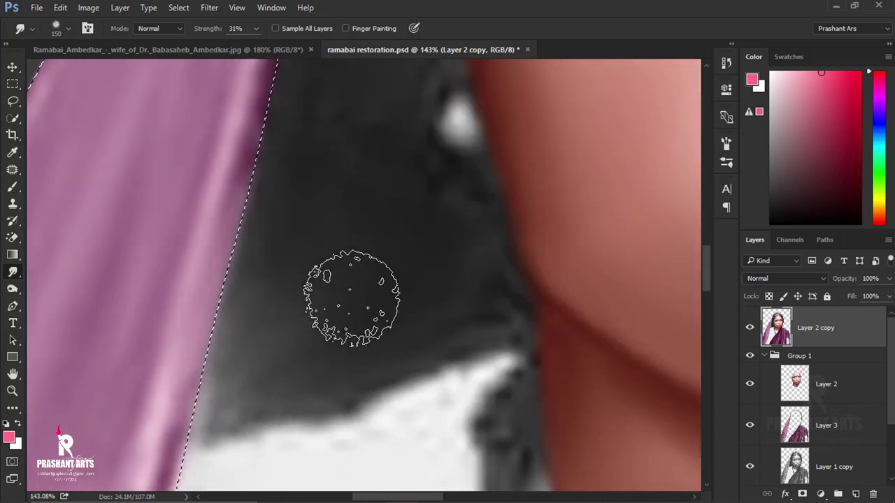
mouse_move(352, 330)
left_mouse_down()
mouse_move(420, 259)
mouse_move(435, 134)
left_mouse_up()
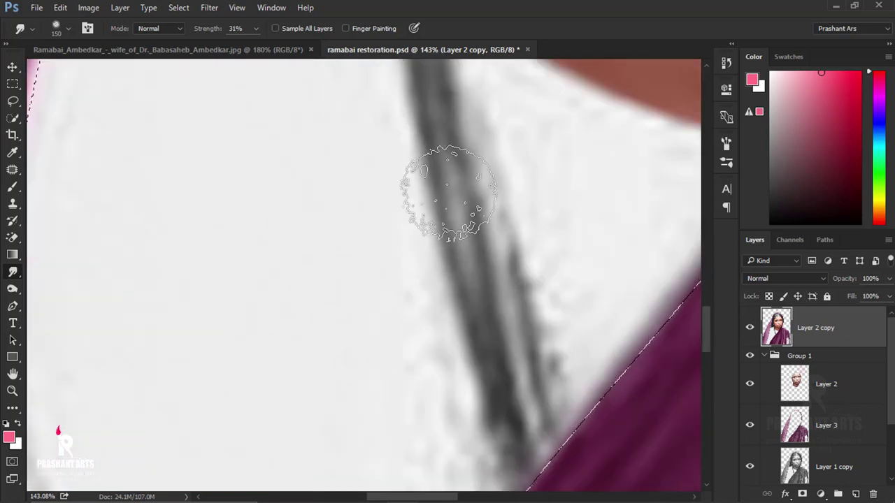
Step: Fit the photo to the window and smooth the lower sari edge
key("ctrl+0")
scroll(355, 218, "up", 3)
scroll(355, 219, "up", 3)
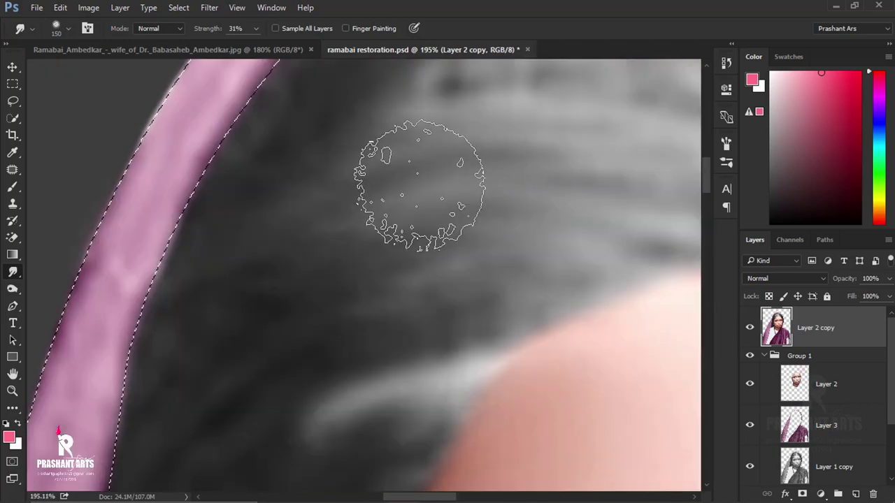
scroll(469, 170, "down", 5)
scroll(466, 239, "down", 2)
scroll(466, 238, "down", 1)
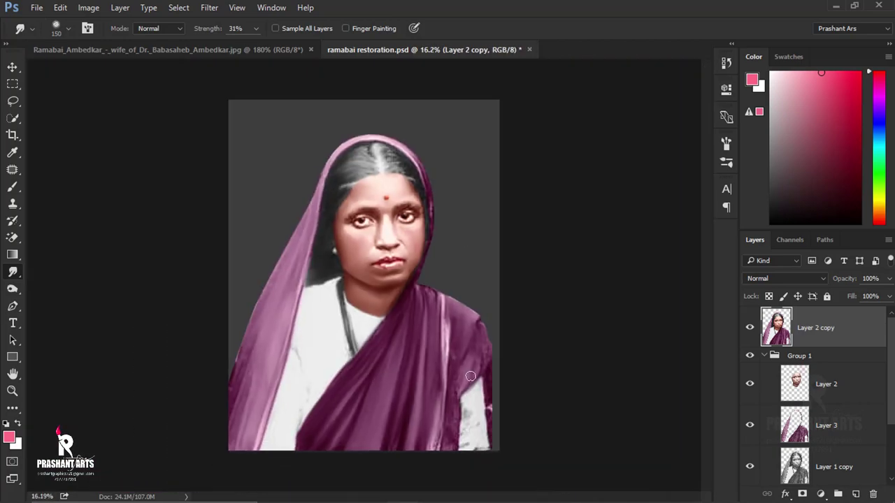
scroll(458, 412, "up", 8)
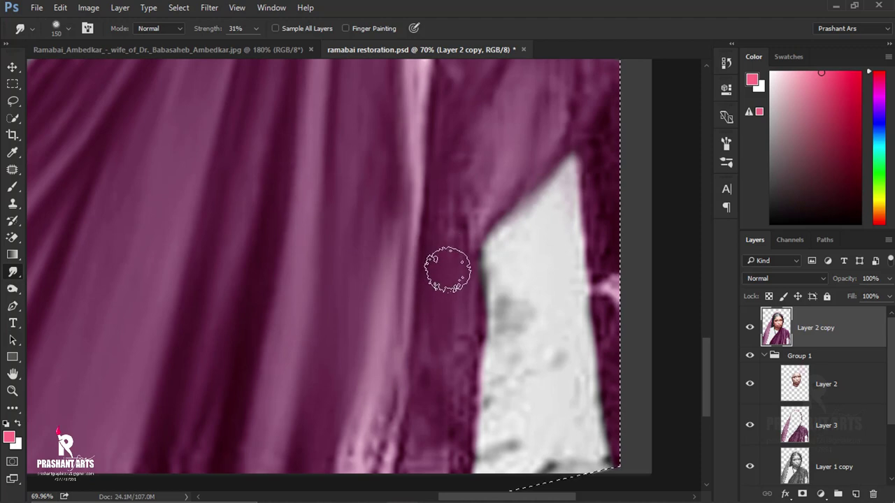
left_click_drag(410, 360, 418, 234)
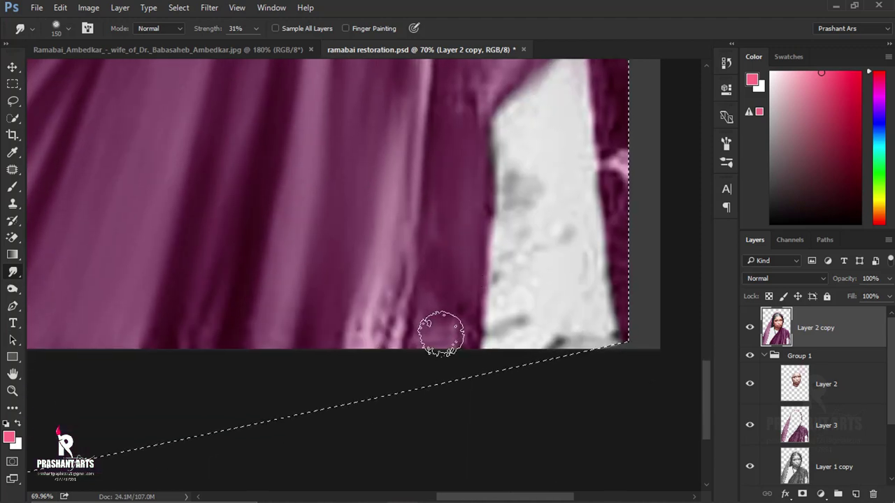
scroll(133, 169, "down", 8)
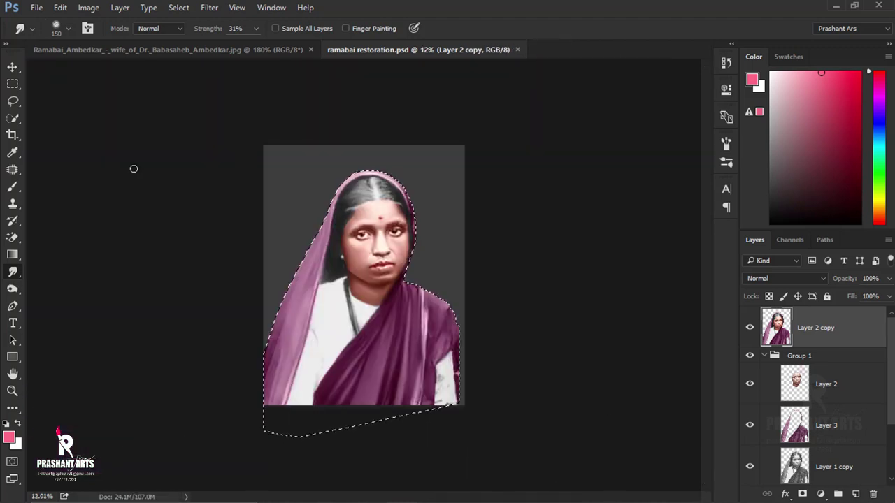
Step: With the Pen tool, place curved anchors along the hair from the neck up the face
left_click(20, 306)
scroll(350, 279, "up", 2)
scroll(285, 320, "up", 3)
scroll(263, 311, "up", 2)
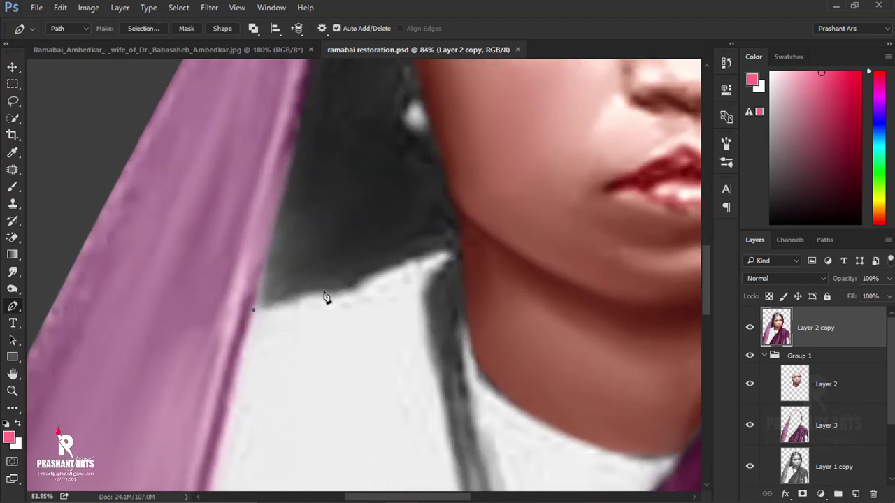
left_click_drag(453, 244, 490, 221)
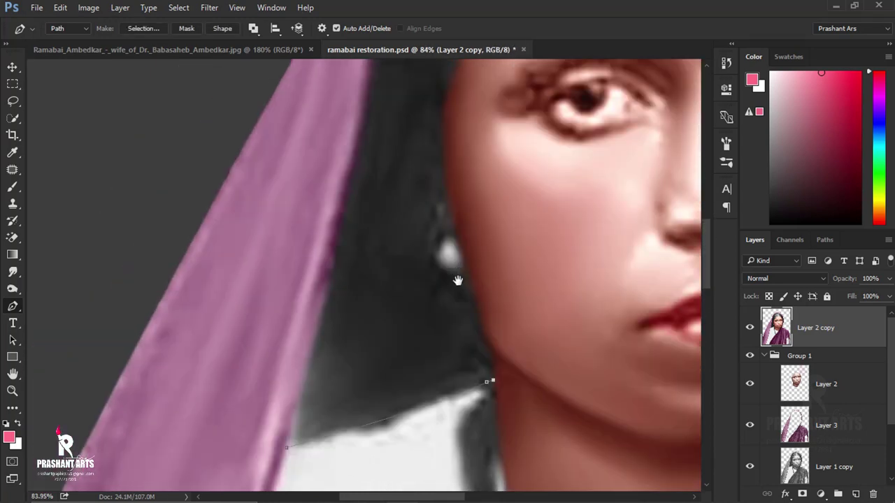
left_click_drag(417, 114, 451, 274)
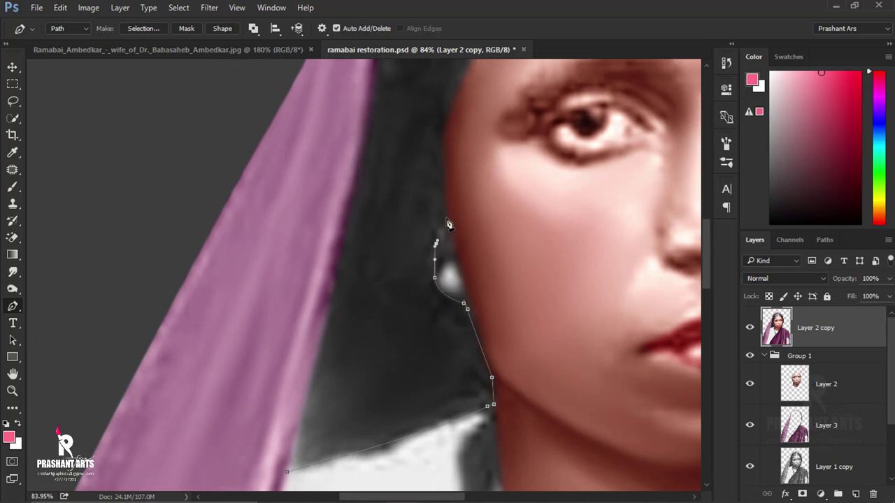
left_click_drag(448, 224, 440, 368)
left_click_drag(480, 236, 508, 166)
mouse_move(515, 233)
left_mouse_down()
mouse_move(376, 329)
mouse_move(448, 308)
left_mouse_up()
Step: Add curved anchors along the forehead hairline, the side of the face and the jawline beside the sari
left_click_drag(447, 308, 290, 226)
left_click_drag(456, 264, 520, 380)
left_click_drag(506, 450, 435, 313)
left_click_drag(429, 274, 430, 376)
mouse_move(429, 376)
left_mouse_down()
mouse_move(439, 204)
mouse_move(482, 100)
left_mouse_up()
left_click_drag(372, 354, 373, 363)
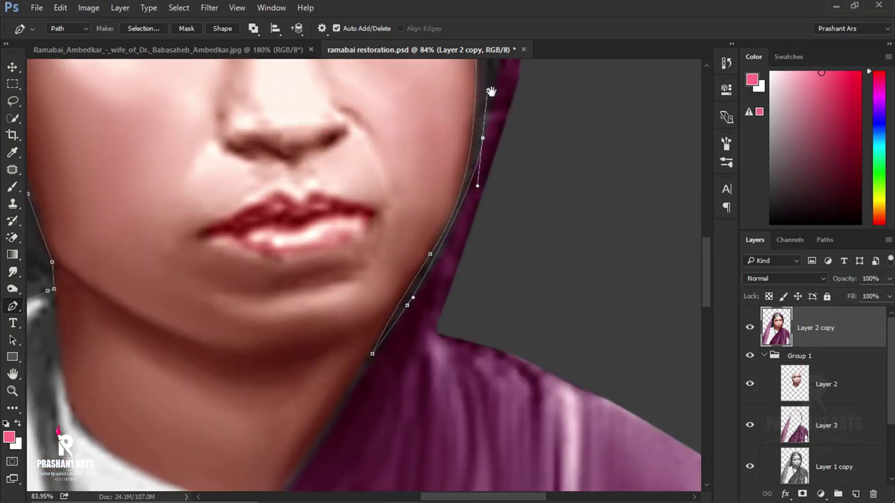
Step: Bring the top of the head into view and finish the hair outline along the sari's inner edge
left_click_drag(491, 91, 498, 325)
mouse_move(513, 242)
left_mouse_down()
mouse_move(512, 405)
mouse_move(453, 246)
left_mouse_up()
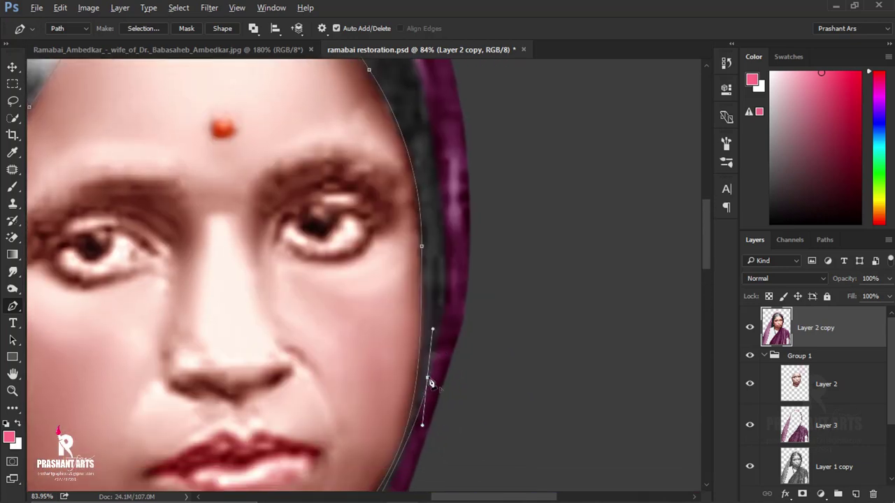
left_click_drag(434, 119, 438, 357)
left_click_drag(268, 112, 291, 244)
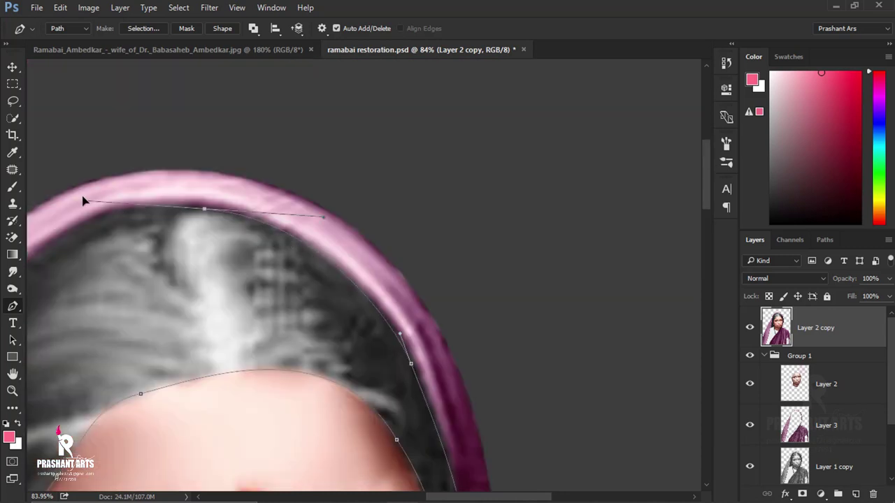
left_click_drag(206, 212, 447, 214)
left_click(292, 280)
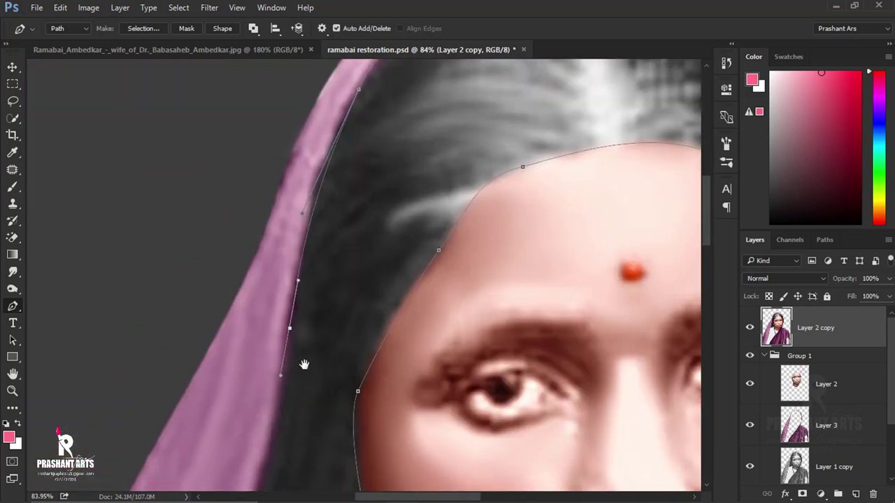
scroll(303, 365, "down", 5)
scroll(334, 412, "down", 5)
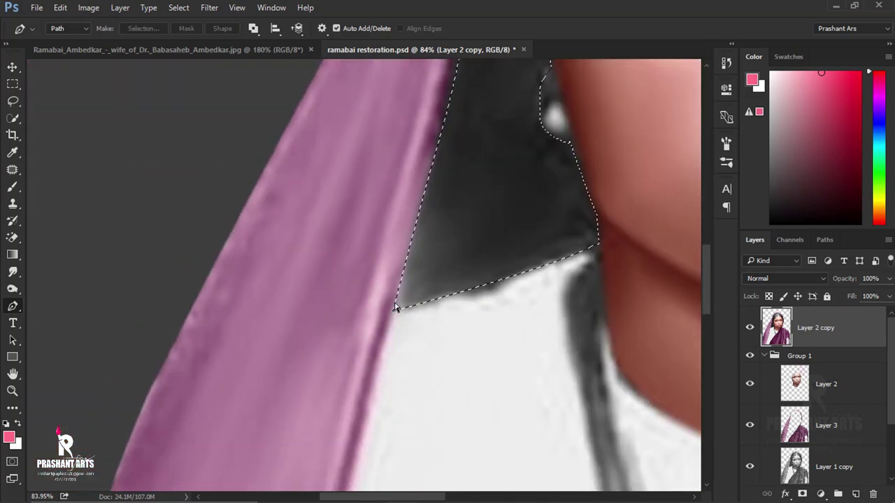
scroll(398, 304, "down", 5, "alt")
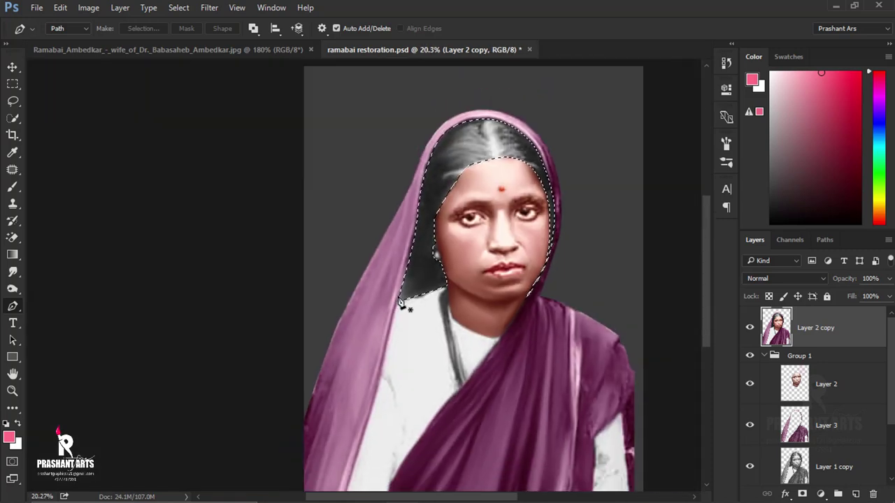
Step: Feather the hair selection by 4 pixels
key("m")
right_click(428, 237)
left_click(465, 275)
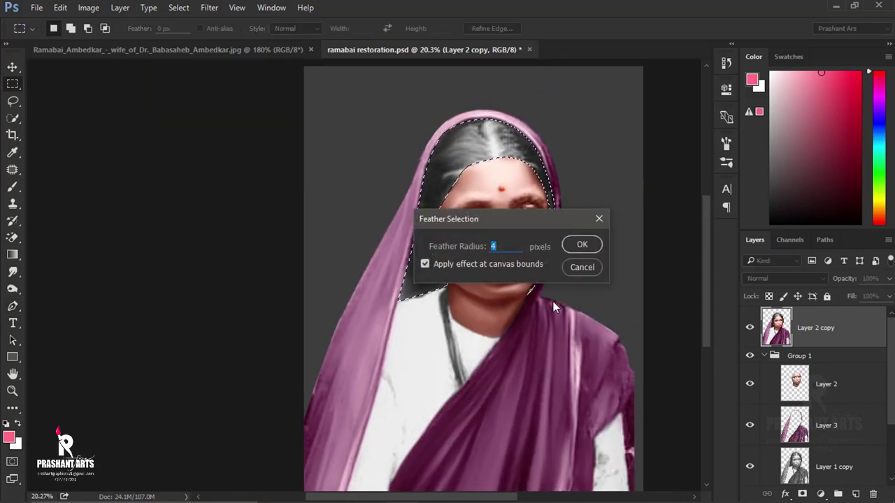
key("Return")
Step: Copy the hair onto a new Layer 4 and apply Levels with midtones at 1.02
key("ctrl+j")
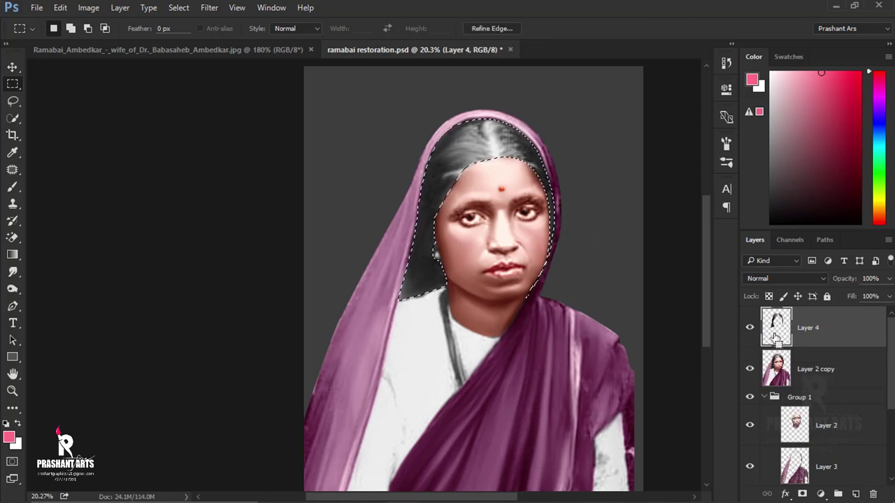
key("ctrl+l")
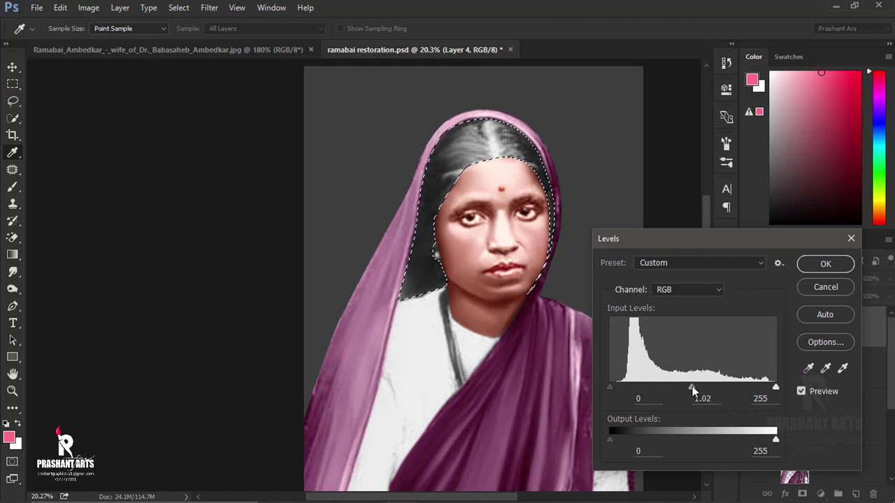
left_click(815, 266)
Step: With the Brush active, reset colours to black and white and shift the picker hue to purple
left_click(13, 187)
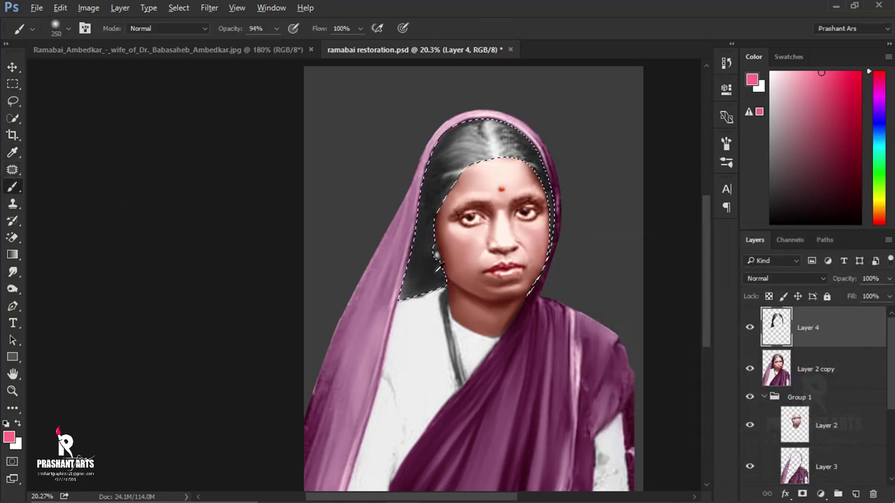
key("d")
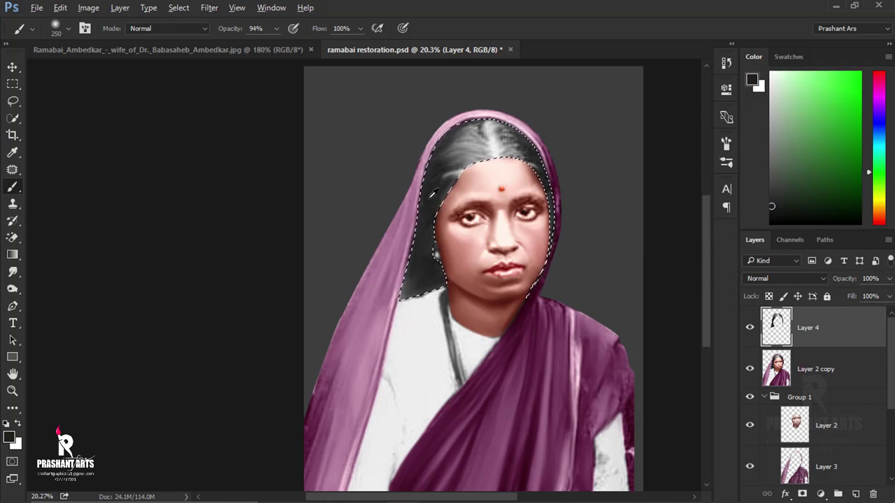
left_click(421, 268, "alt")
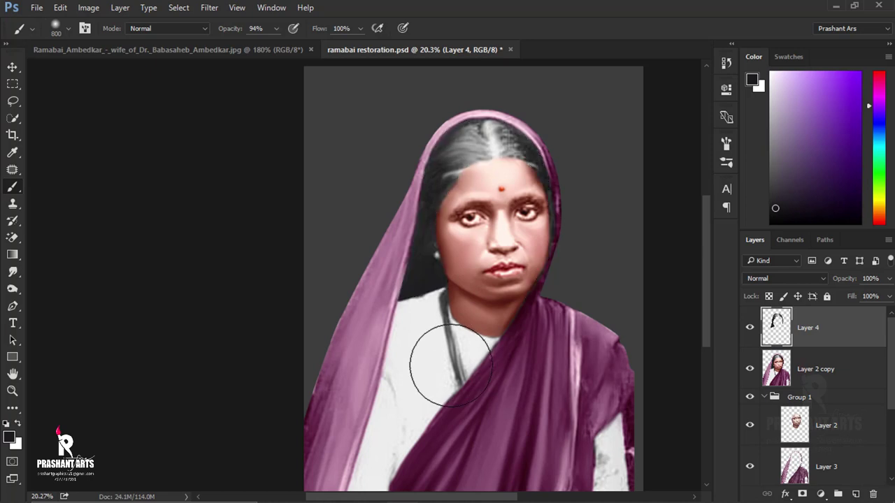
scroll(440, 366, "down", 3, "alt")
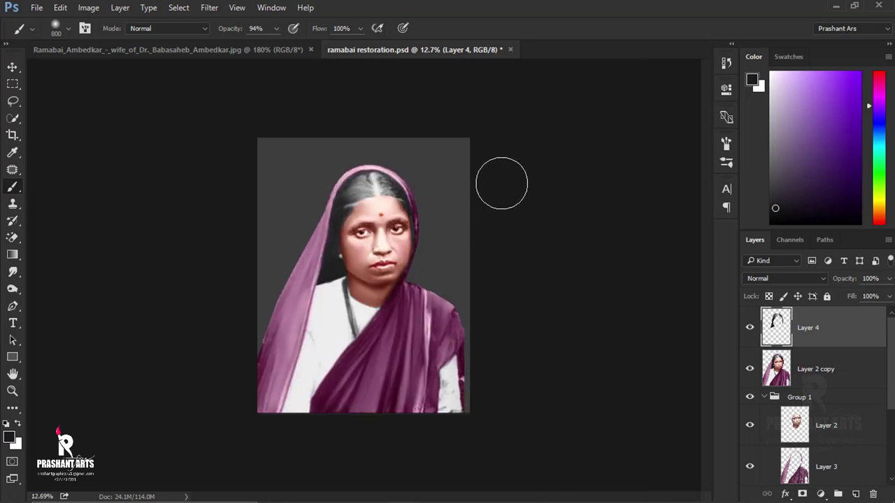
left_click(12, 66)
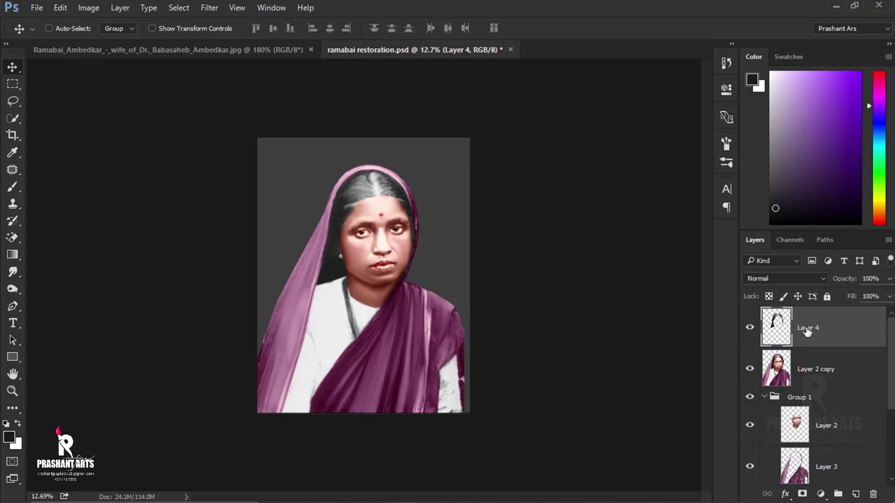
Step: Duplicate Layer 4, move the copy into Group 1, and collapse the group
key("ctrl+j")
key("ctrl+bracketleft")
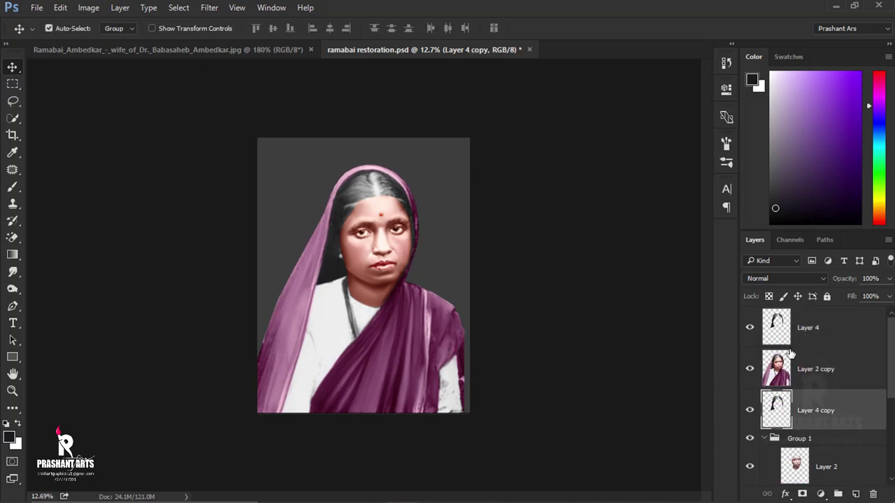
key("ctrl+bracketleft")
left_click(763, 400)
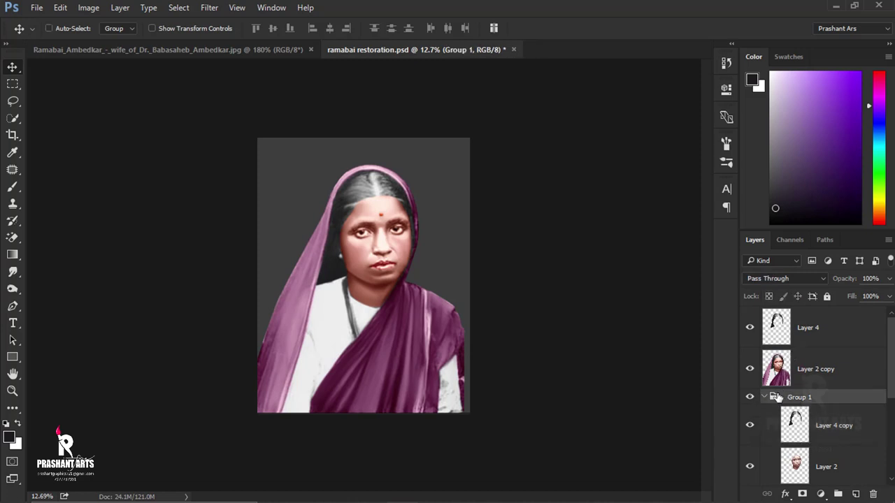
left_click(764, 397)
Step: Replace the original Layer 4 with a fresh empty layer on top
left_click(790, 333)
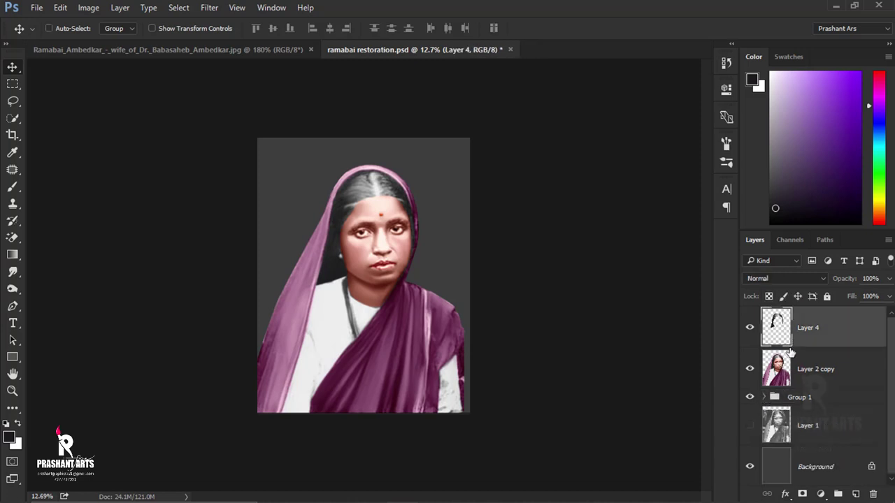
key("Delete")
left_click(859, 494)
Step: Set up a small dark red-brown brush zoomed in on the left eye
left_click(12, 186)
scroll(301, 209, "up", 10)
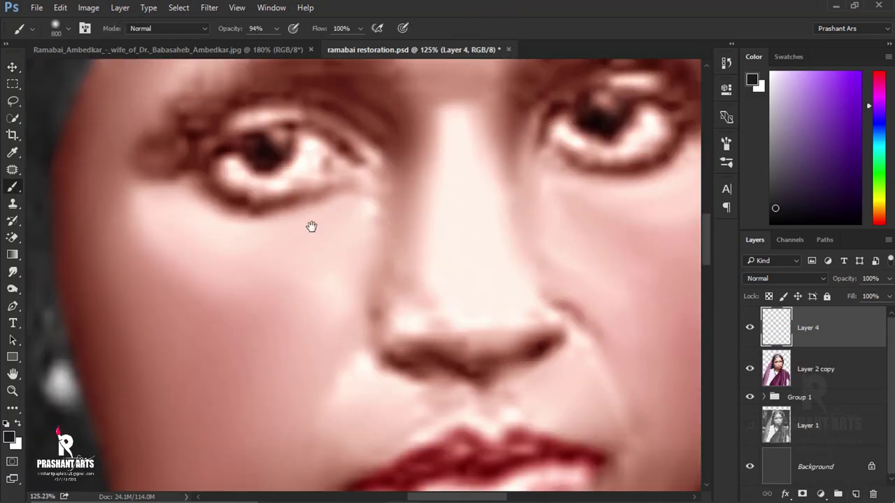
left_click_drag(311, 227, 350, 294)
key("[")
key("[")
key("[")
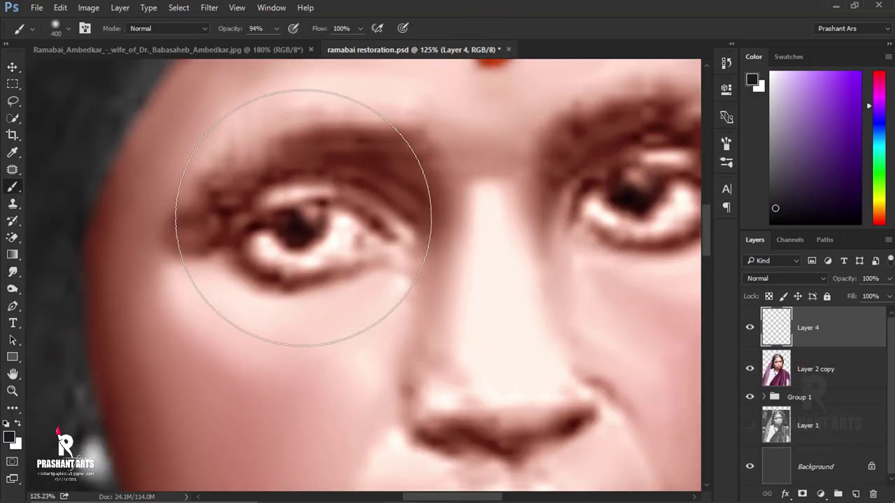
key("[")
key("[")
key("[")
scroll(306, 241, "up", 5)
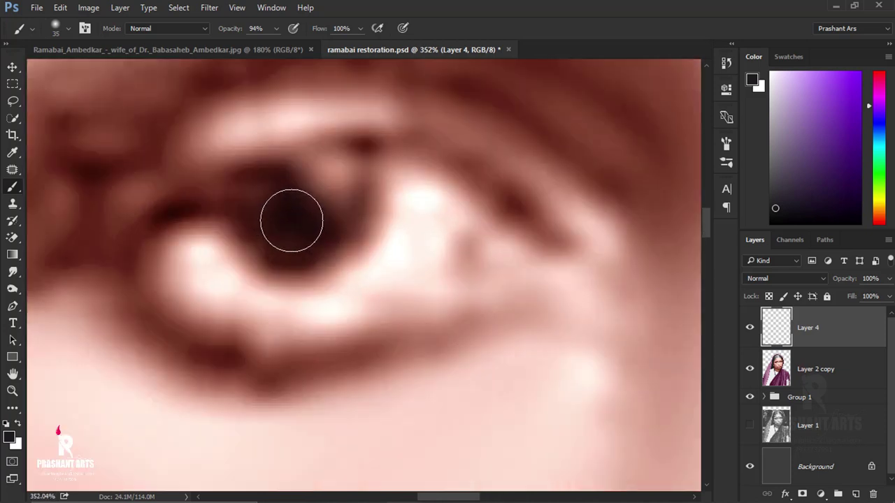
left_click(176, 209, "alt")
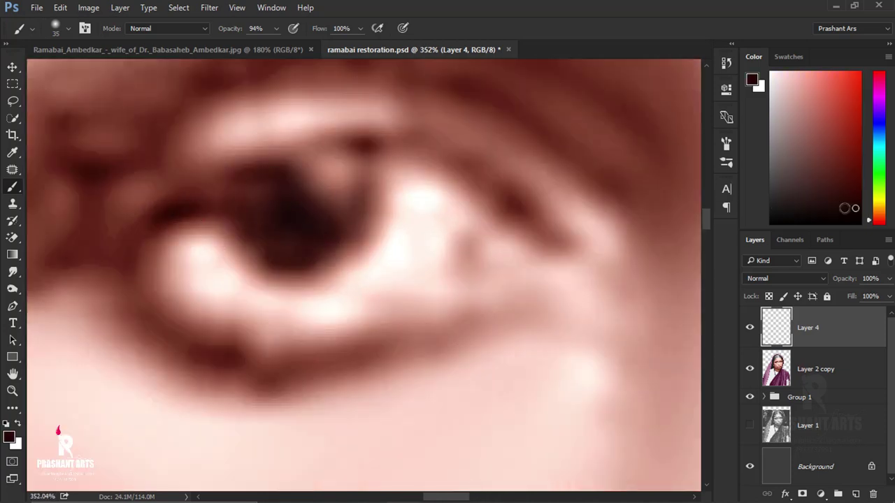
key("[")
key("[")
key("[")
Step: Paint the left eye's iris dark brown with a dark outline
left_click_drag(217, 210, 357, 237)
left_click_drag(368, 150, 353, 232)
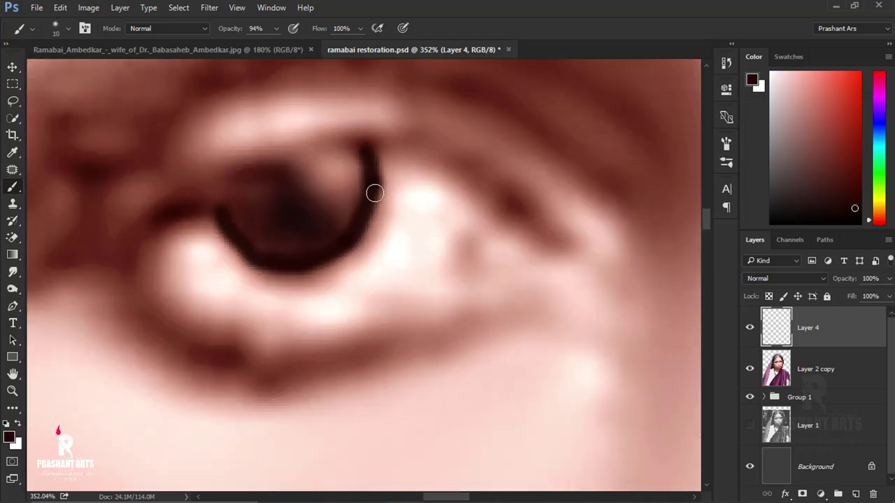
mouse_move(236, 189)
left_mouse_down()
mouse_move(316, 219)
mouse_move(292, 195)
mouse_move(344, 213)
left_mouse_up()
key("]")
key("]")
key("]")
Step: Paint a dark lash line along the left eye's upper lid and outer corner
key("ctrl+0")
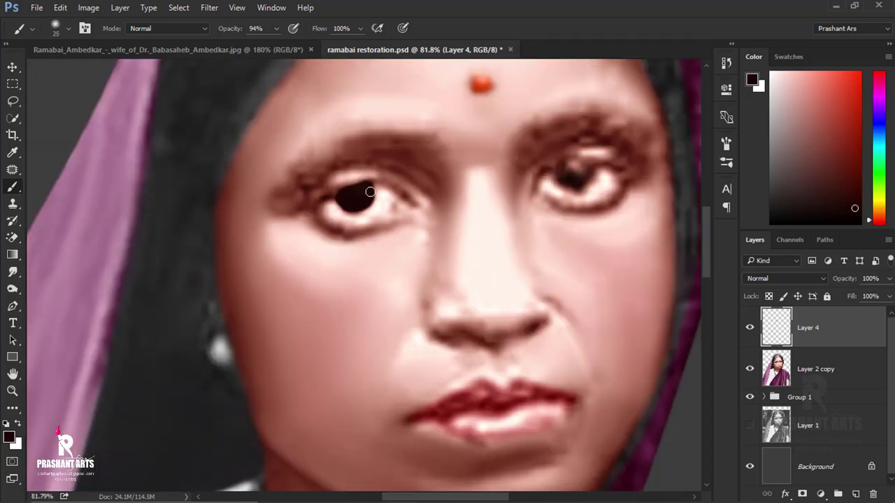
scroll(214, 256, "up", 5)
key("[")
left_click_drag(214, 256, 297, 209)
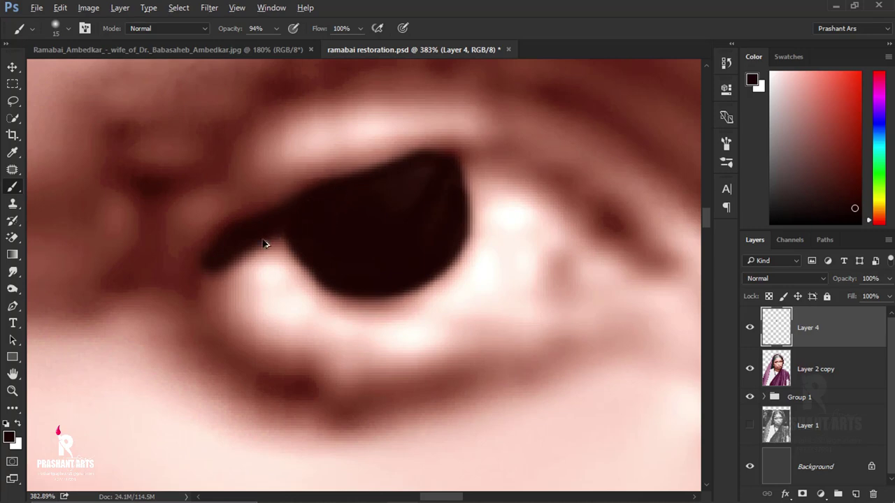
key("ctrl+z")
left_click_drag(200, 285, 328, 187)
mouse_move(438, 172)
left_mouse_down()
mouse_move(196, 240)
mouse_move(309, 240)
left_mouse_up()
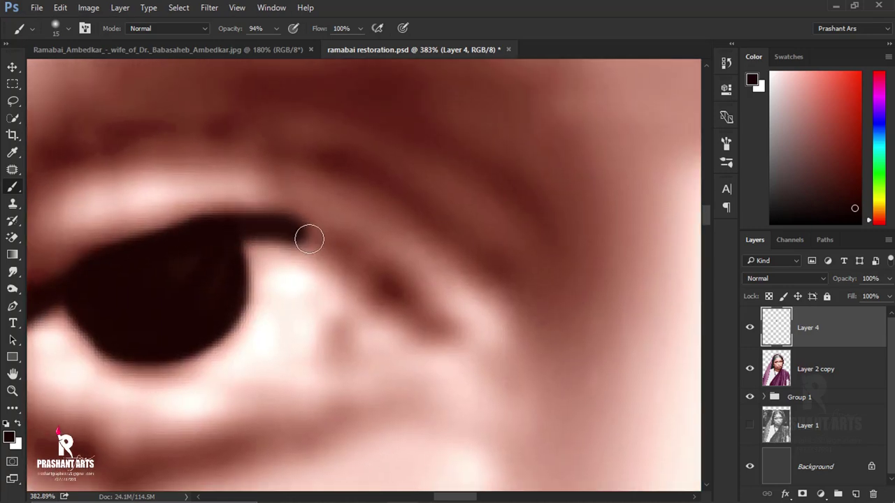
key("ctrl+0")
Step: Darken the right eye's iris edge and paint its upper eyelid line
scroll(434, 243, "up", 5)
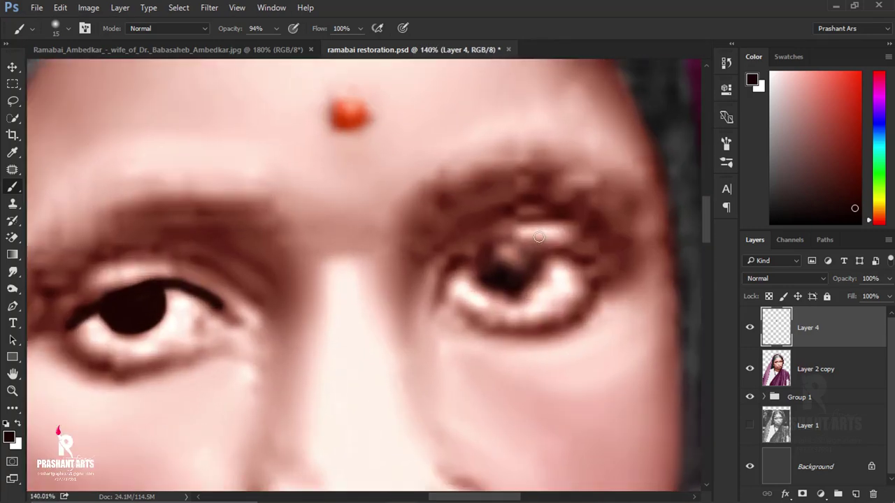
scroll(429, 284, "up", 3)
left_click_drag(489, 336, 534, 268)
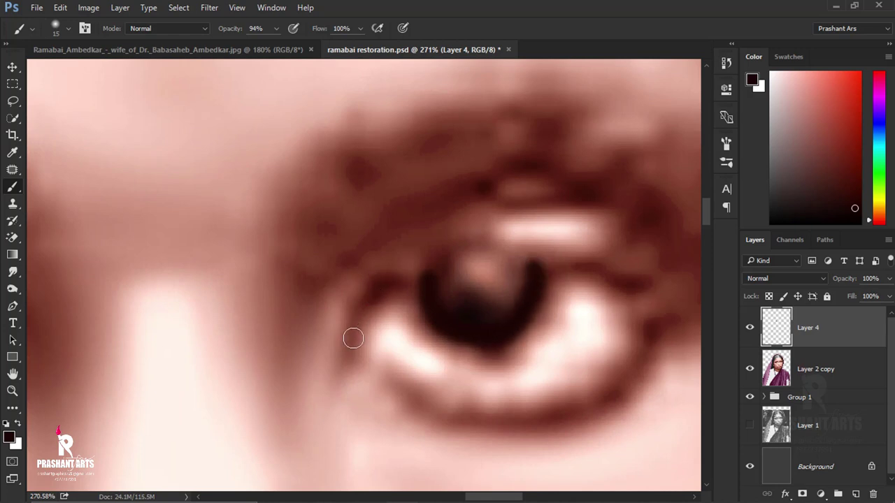
left_click_drag(353, 339, 485, 256)
scroll(550, 310, "right", 3)
mouse_move(550, 310)
left_mouse_down()
mouse_move(447, 271)
mouse_move(405, 289)
left_mouse_up()
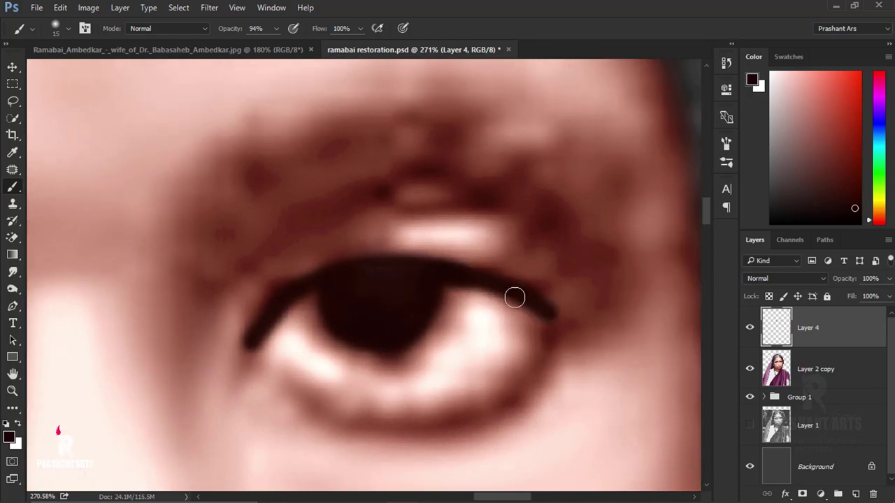
Step: Review both eyes and swap the painting colour to white
scroll(442, 276, "down", 10)
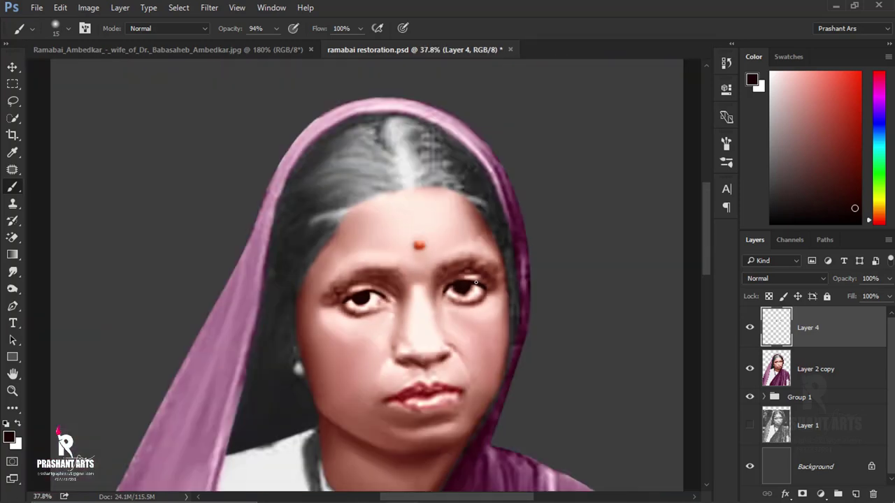
scroll(444, 294, "up", 10)
scroll(443, 294, "down", 5)
scroll(347, 286, "down", 2)
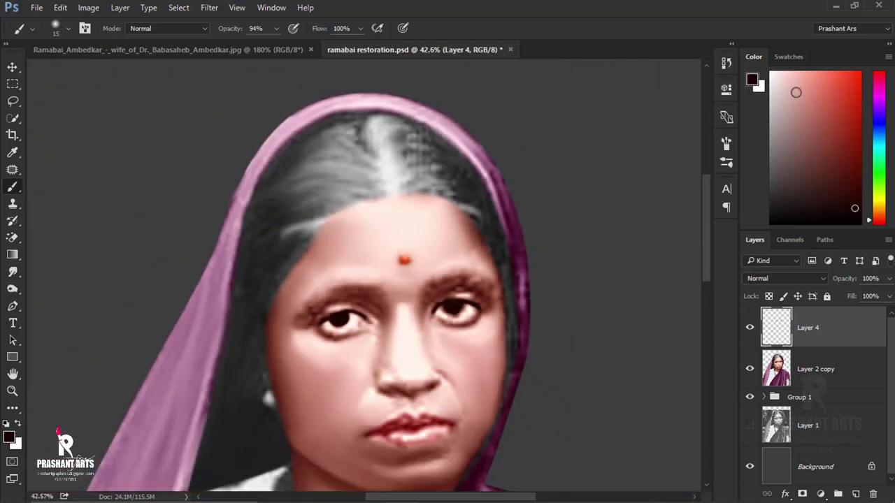
key("x")
scroll(347, 285, "up", 5)
scroll(343, 300, "up", 1)
Step: Dab a small white catchlight into the left eye on a new layer
left_click(856, 494)
key("bracketleft")
key("bracketleft")
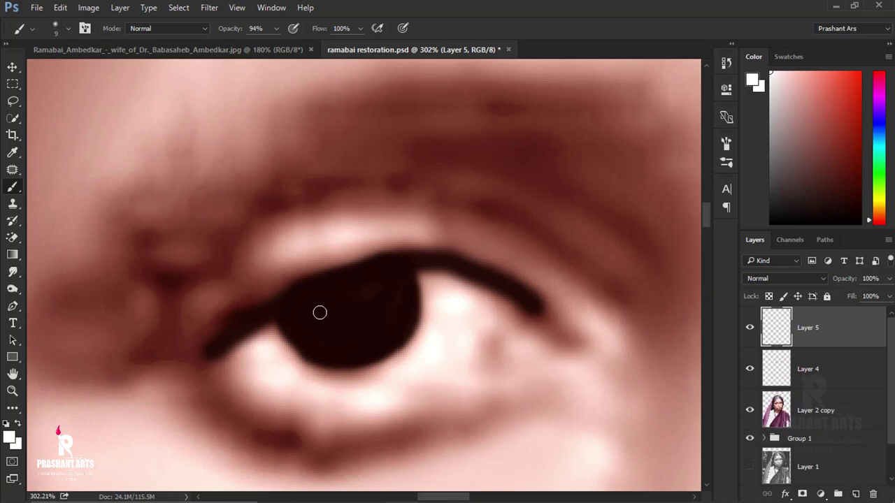
left_click(383, 296)
scroll(383, 295, "down", 3)
scroll(426, 299, "down", 2)
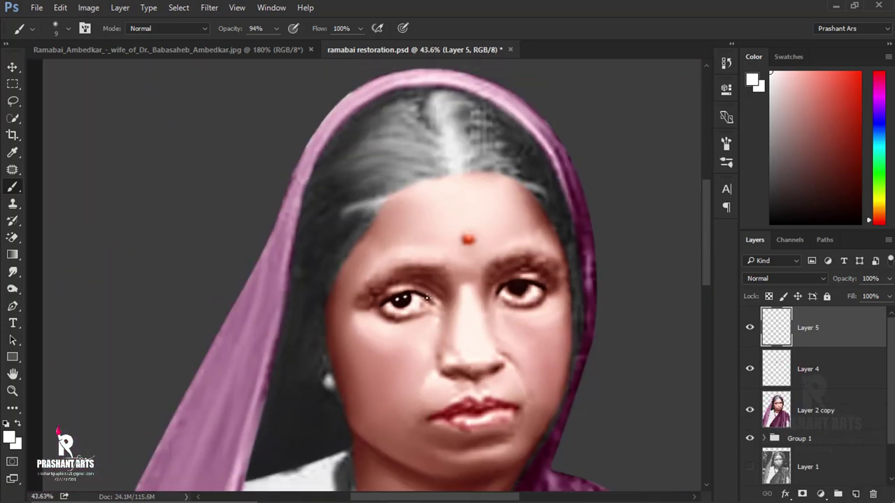
scroll(427, 299, "up", 3)
scroll(356, 303, "up", 2)
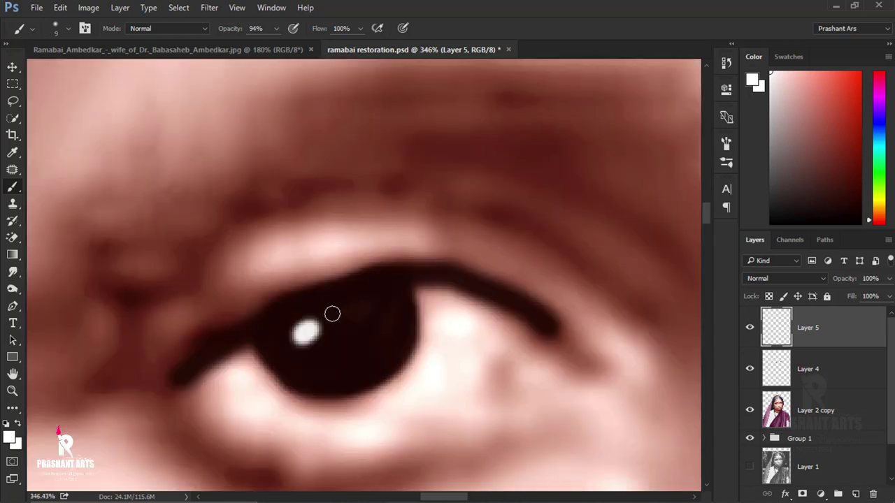
mouse_move(451, 340)
left_mouse_down()
mouse_move(274, 323)
mouse_move(203, 327)
left_mouse_up()
Step: Duplicate the catchlight layer, nudge the original, and place the copy on the right eye
key("ctrl+j")
key("v")
scroll(285, 345, "down", 5)
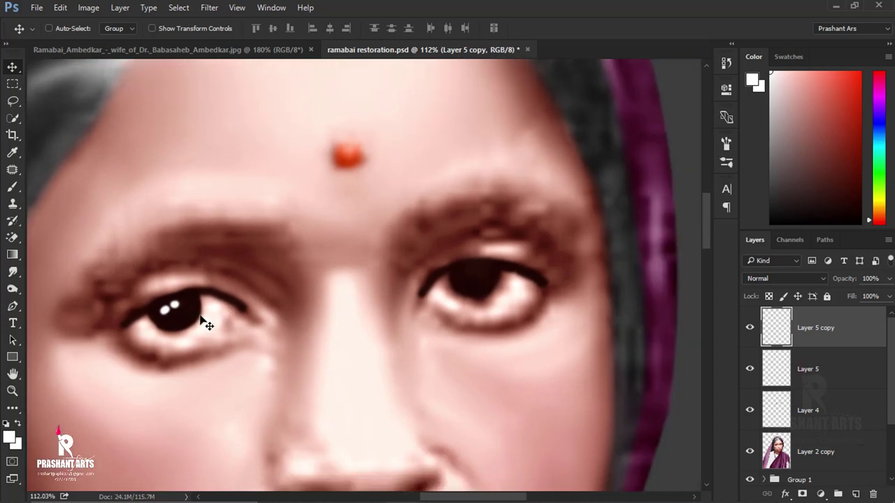
left_click(874, 494)
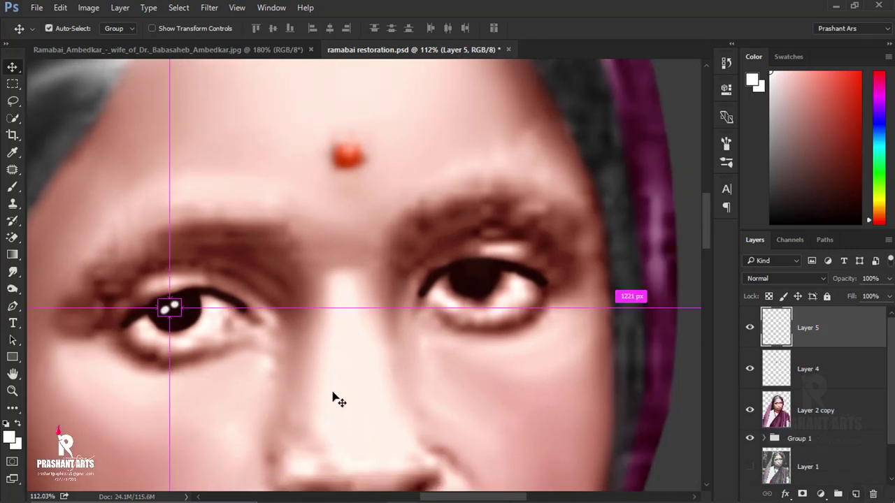
key("ctrl+t")
key("Return")
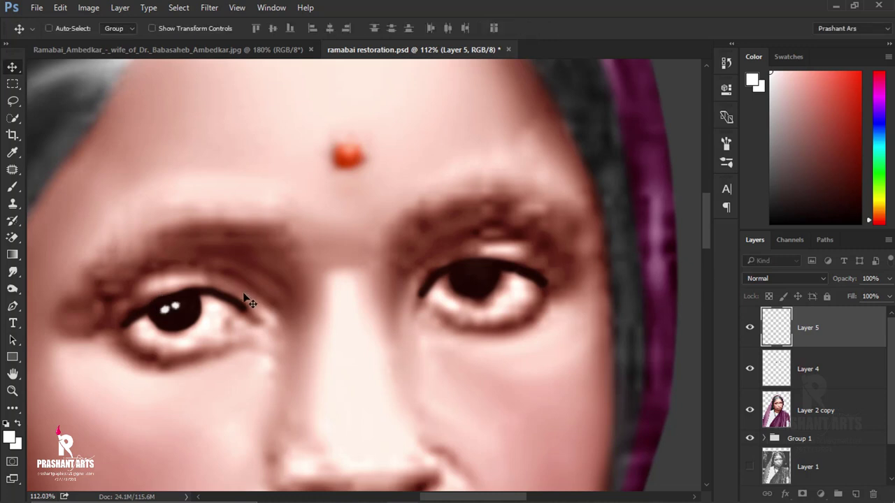
left_click_drag(193, 318, 204, 321)
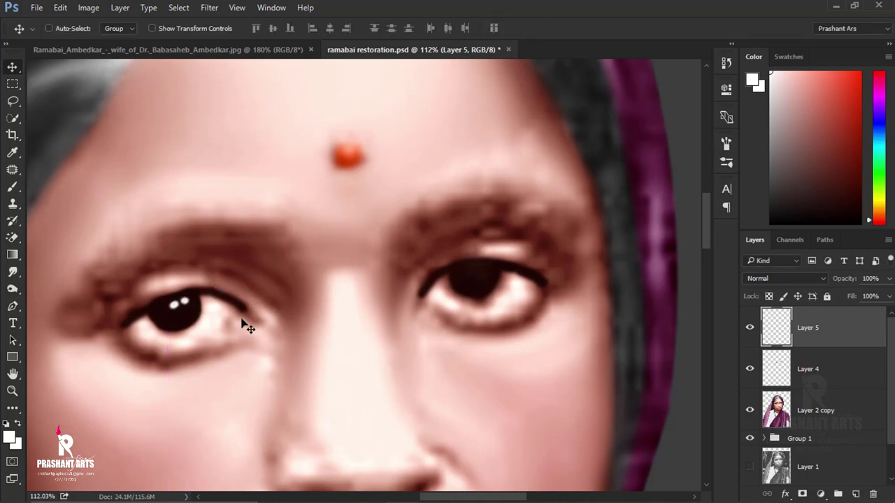
mouse_move(245, 325)
left_mouse_down("alt")
mouse_move(513, 305)
mouse_move(526, 292)
left_mouse_up("alt")
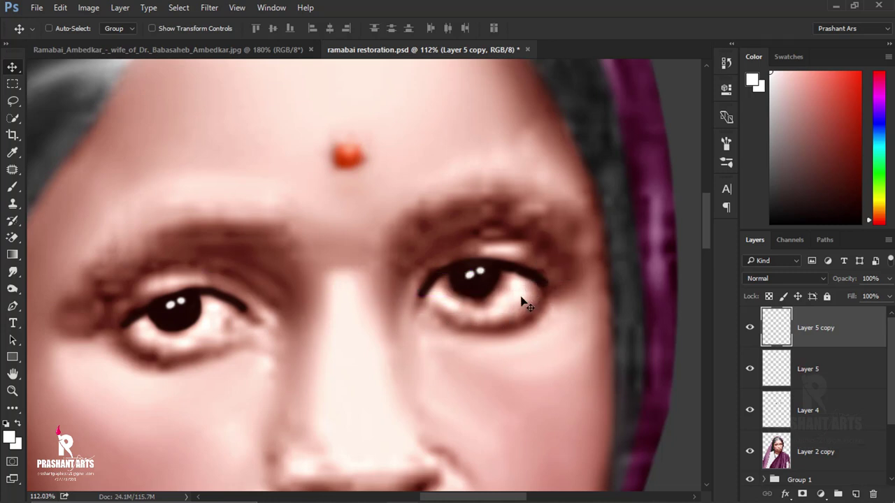
key("ctrl+0")
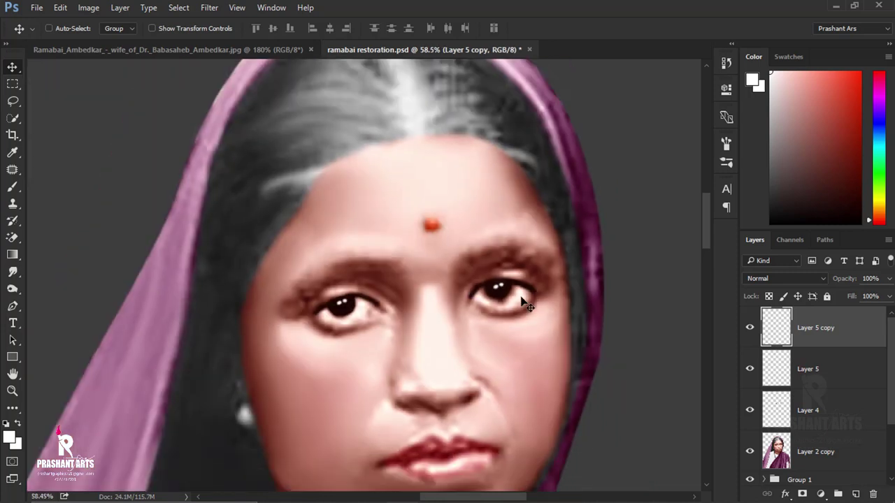
scroll(531, 316, "up", 3)
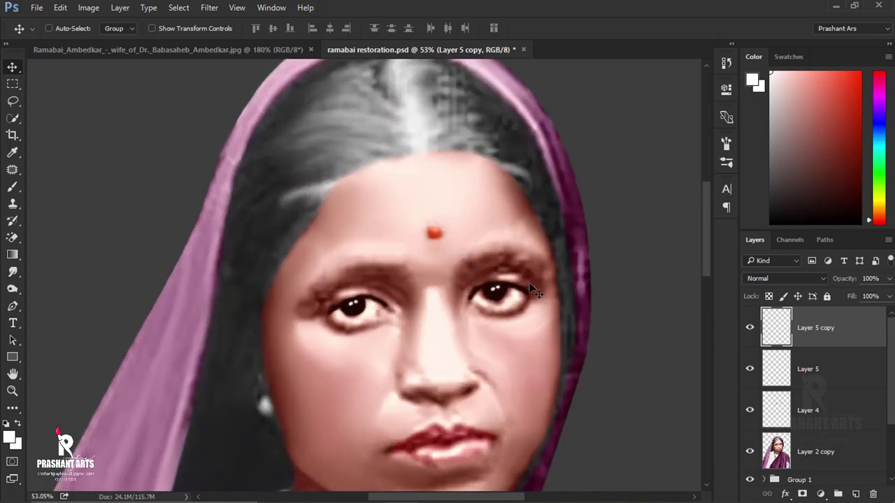
Step: Select the Smudge tool with strength around 45%
left_click(12, 271)
key("alt+[")
key("alt+[")
scroll(382, 286, "up", 5)
left_click_drag(200, 29, 213, 35)
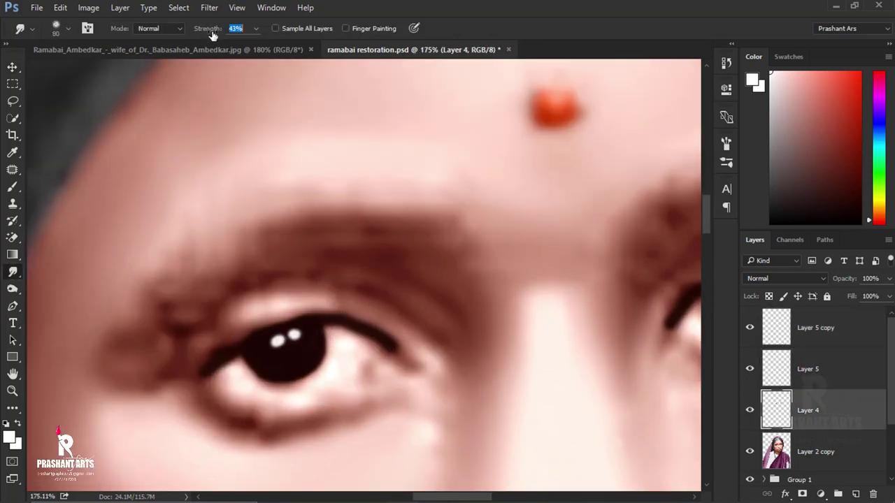
scroll(215, 343, "down", 5)
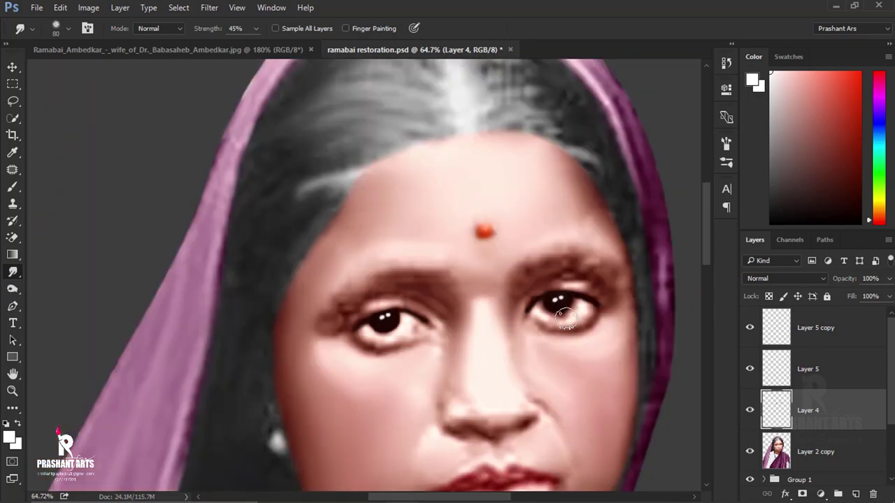
scroll(543, 323, "up", 5)
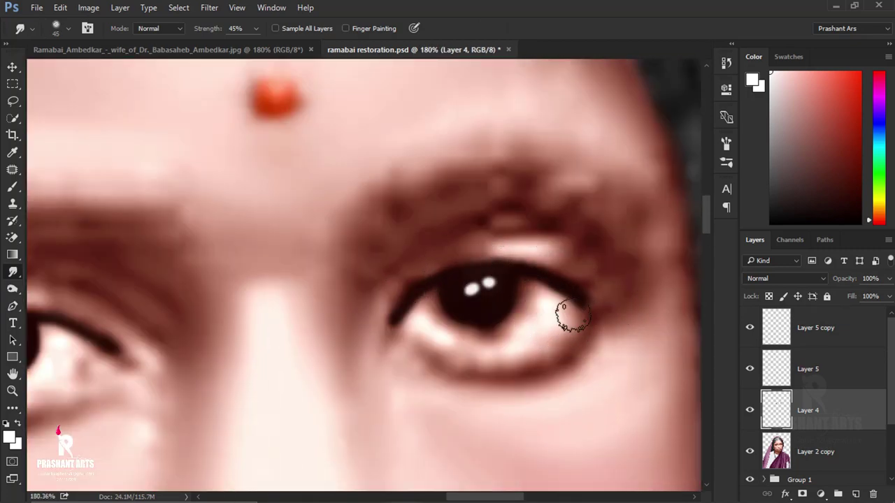
scroll(572, 316, "down", 5)
Step: Delete the Layer 5 copy layer and zoom out to the whole portrait
key("v")
left_click(765, 329)
scroll(549, 320, "up", 4)
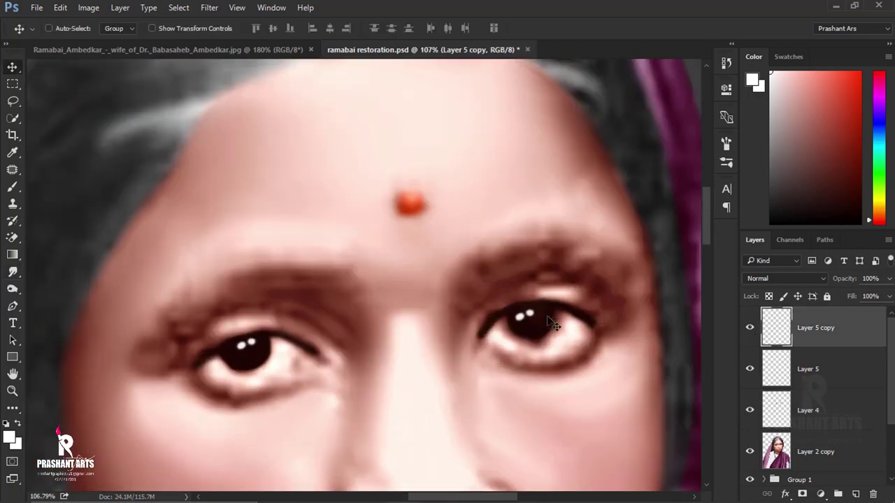
left_click(774, 378)
key("ctrl+minus")
key("ctrl+minus")
key("ctrl+minus")
left_click(801, 329)
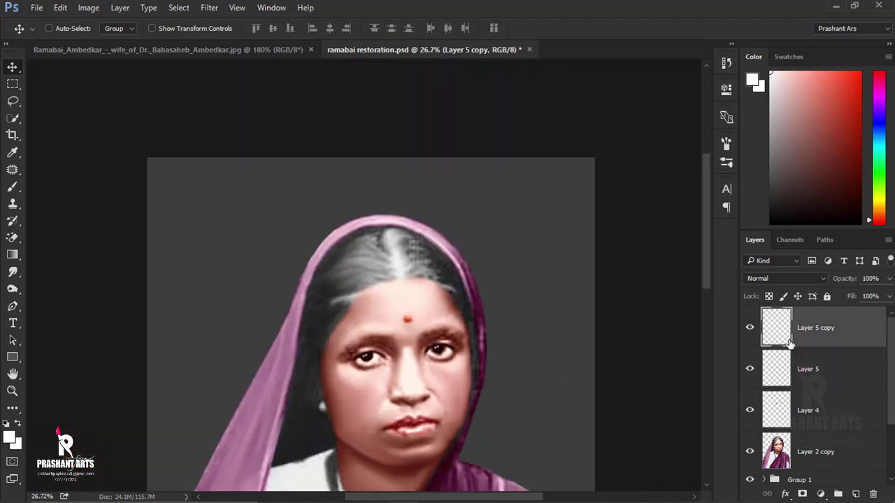
key("Delete")
key("ctrl+0")
scroll(369, 173, "up", 5)
scroll(371, 175, "down", 4)
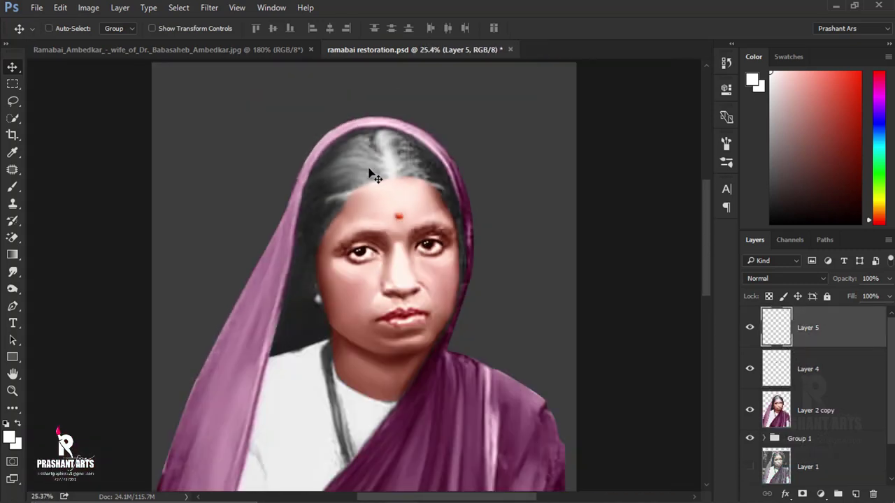
scroll(372, 175, "down", 1)
key("ctrl+minus")
Step: Set the Smudge tool to 30% strength with a 300 brush on Layer 2 copy
key("alt+bracketleft")
key("alt+bracketleft")
key("r")
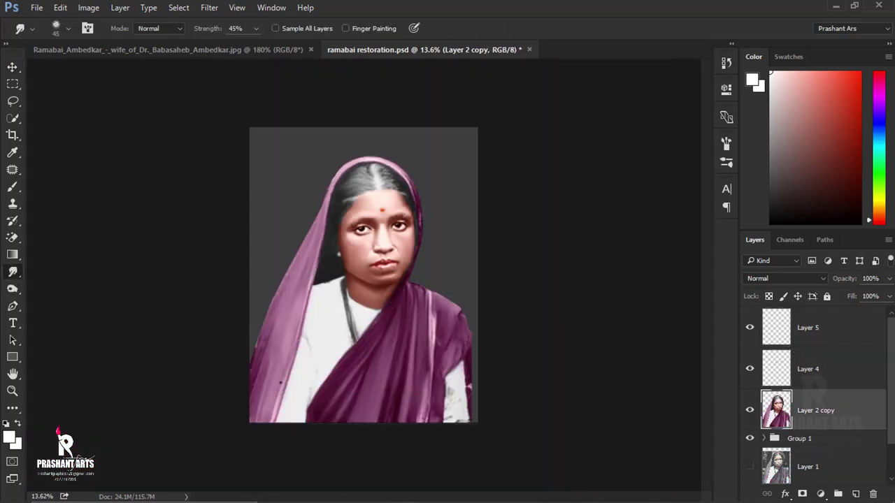
key("3")
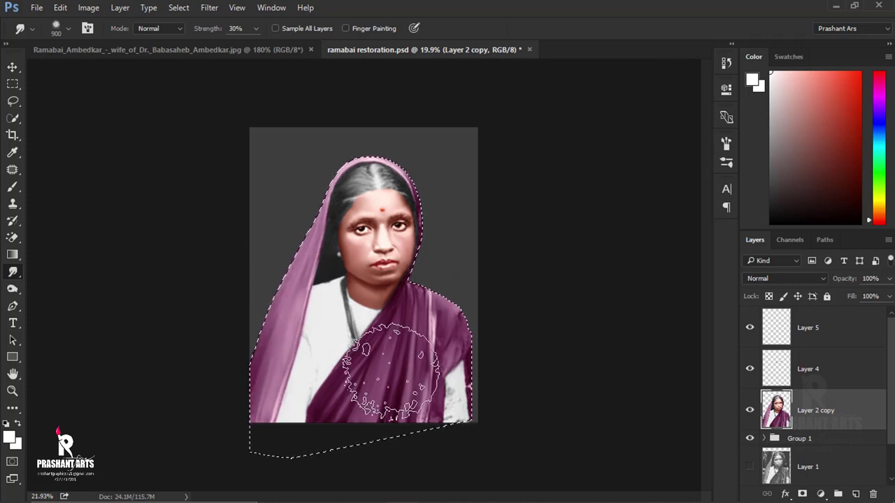
scroll(389, 324, "up", 5)
key("bracketleft")
key("bracketleft")
key("bracketleft")
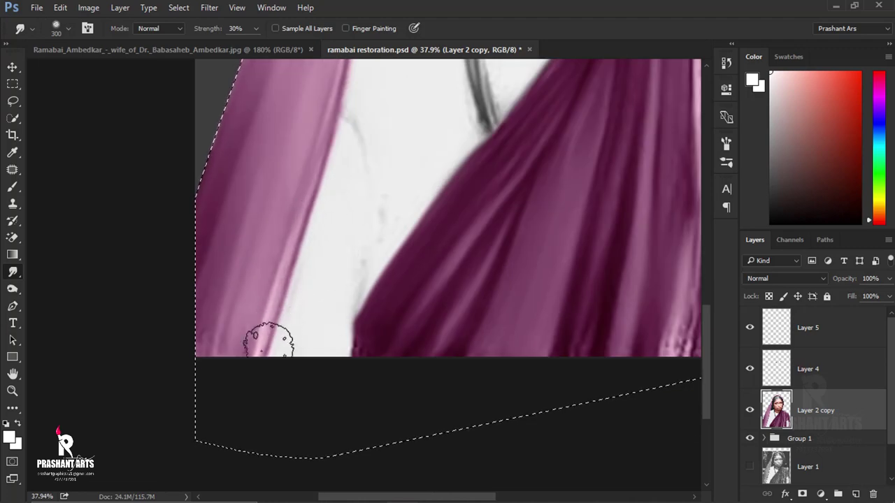
Step: Smudge the pale streak on the sari's right edge into purple with a 175 brush
mouse_move(318, 263)
left_mouse_down()
mouse_move(275, 296)
mouse_move(353, 186)
left_mouse_up()
mouse_move(371, 230)
left_mouse_down()
mouse_move(380, 259)
mouse_move(416, 237)
left_mouse_up()
scroll(613, 259, "up", 3)
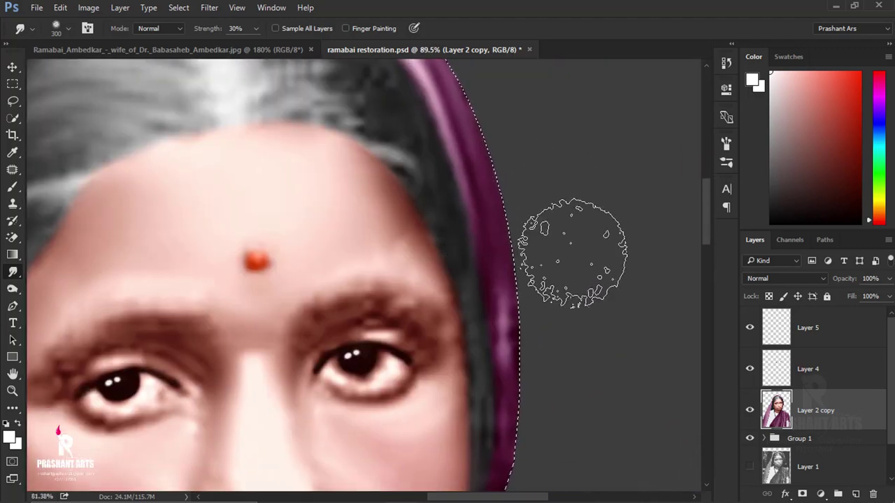
scroll(536, 259, "down", 3)
scroll(456, 370, "down", 2)
scroll(475, 300, "up", 3)
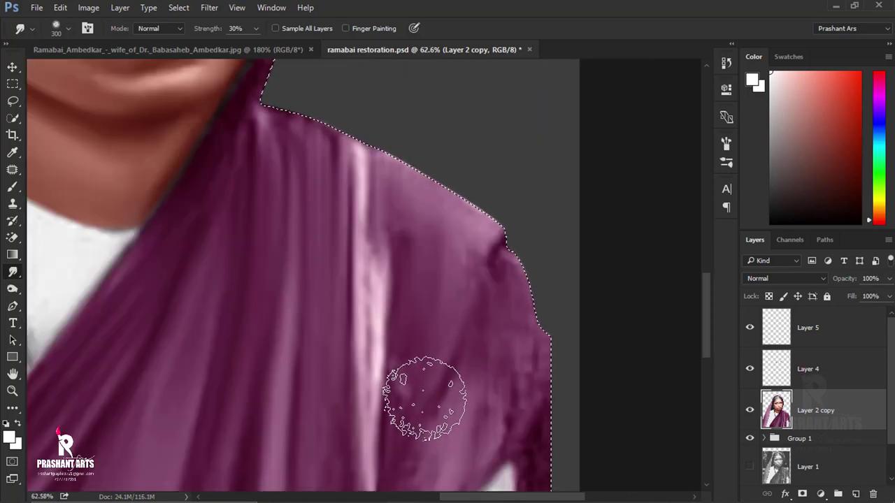
scroll(500, 304, "up", 2)
scroll(482, 279, "down", 3)
key("bracketleft")
key("bracketleft")
key("bracketleft")
scroll(405, 294, "down", 4)
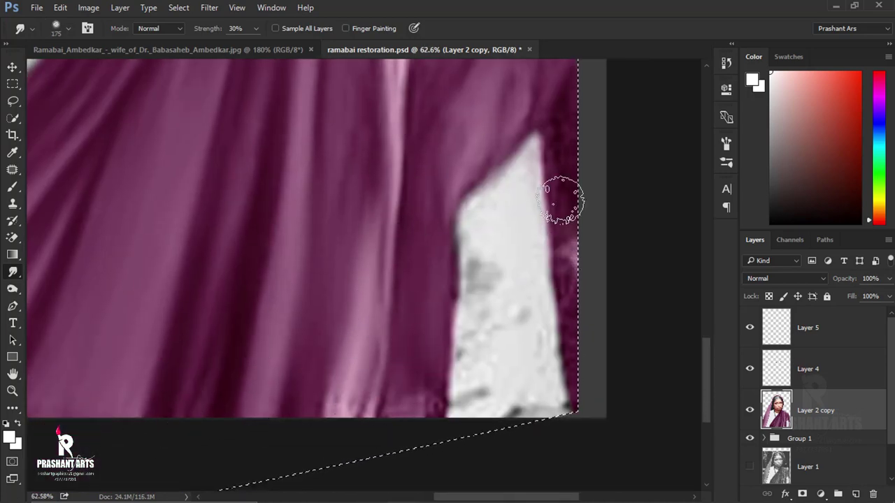
left_click_drag(563, 196, 566, 391)
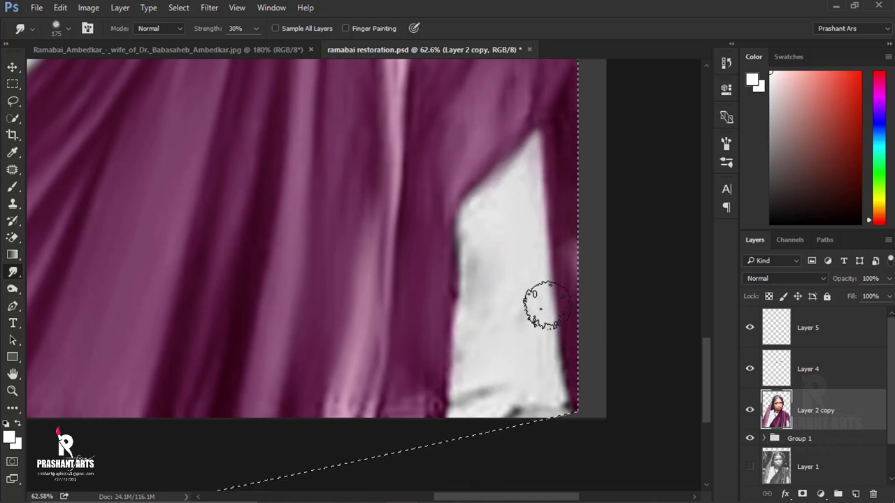
scroll(540, 305, "down", 3)
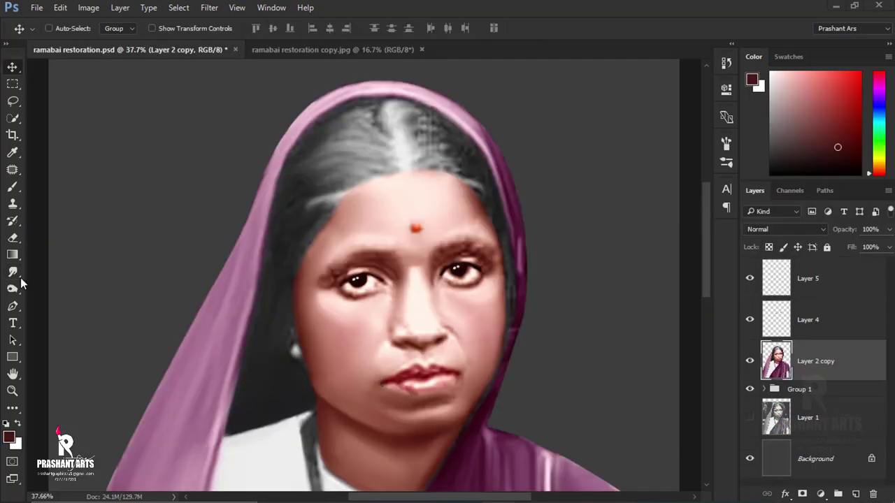
Step: Load the sari's outline as a selection and set Smudge strength to 31%
left_click(12, 272)
left_click(67, 29)
left_click(262, 36)
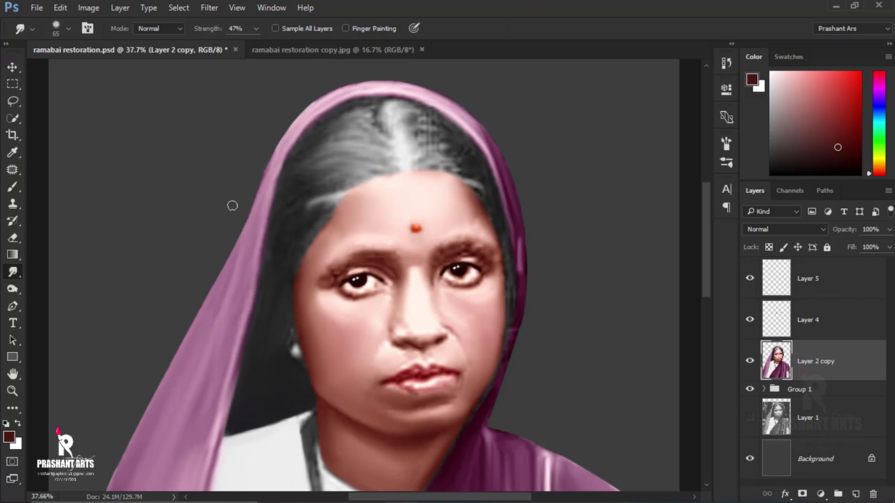
scroll(237, 280, "up", 5)
left_click(768, 362, "ctrl")
mouse_move(326, 110)
left_mouse_down()
mouse_move(354, 244)
mouse_move(330, 326)
mouse_move(375, 347)
left_mouse_up()
scroll(354, 340, "down", 1)
scroll(314, 324, "down", 1)
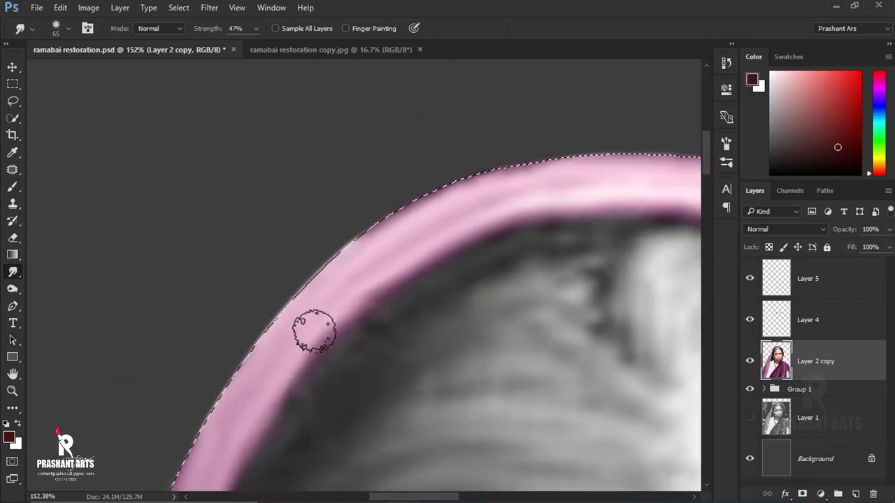
scroll(350, 262, "down", 1)
scroll(464, 290, "down", 1)
scroll(464, 290, "up", 4)
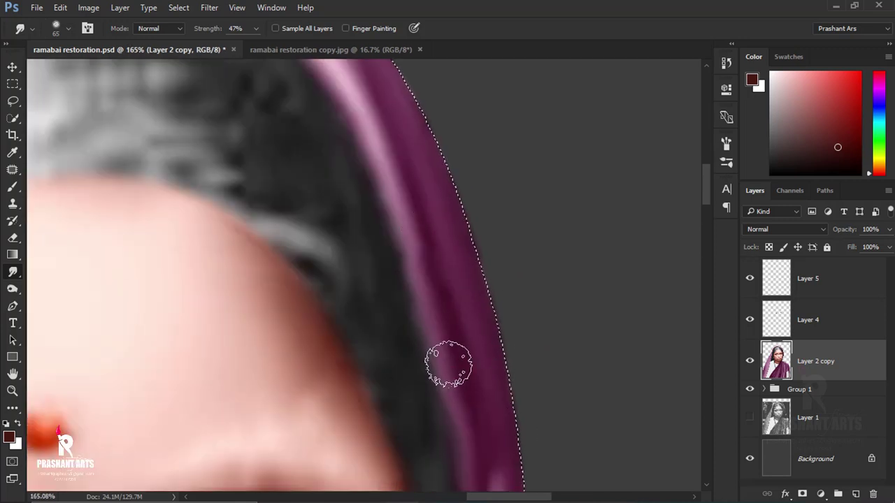
left_click_drag(214, 32, 204, 35)
Step: Smudge the sari's edge beside the head and face, brush sized 150 then 60
scroll(436, 244, "down", 5)
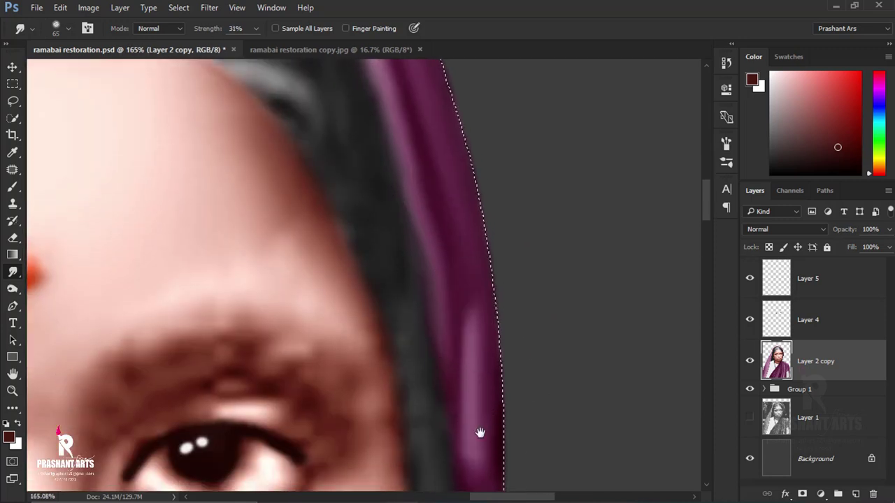
scroll(469, 280, "down", 3)
scroll(476, 329, "down", 3)
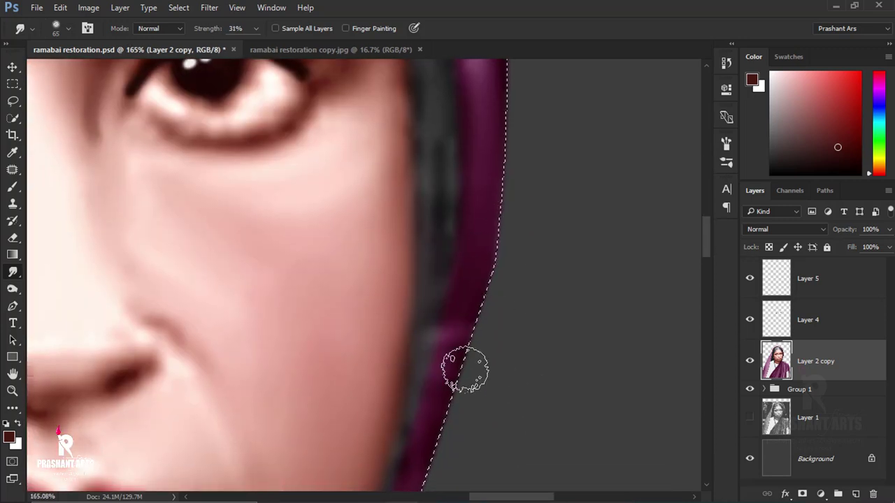
scroll(434, 392, "down", 2)
scroll(411, 360, "down", 3)
scroll(350, 436, "down", 2)
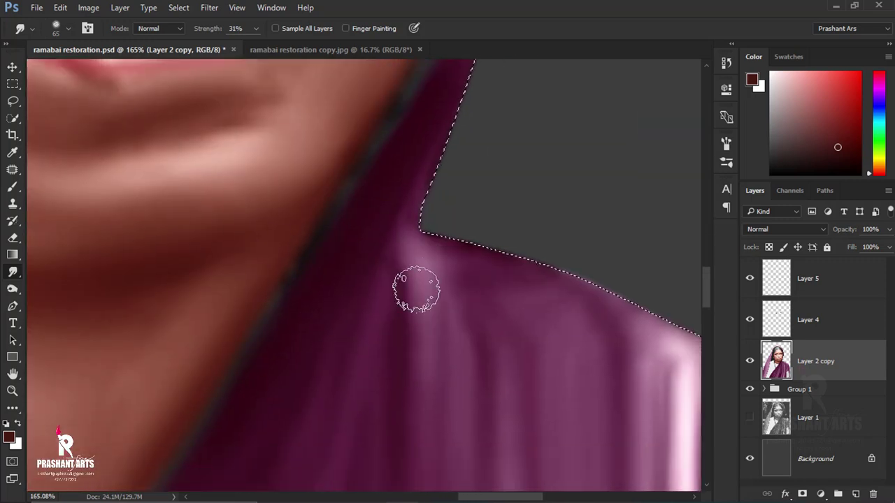
scroll(415, 290, "down", 2)
scroll(510, 194, "down", 2)
scroll(314, 343, "down", 3)
key("bracketright")
key("bracketright")
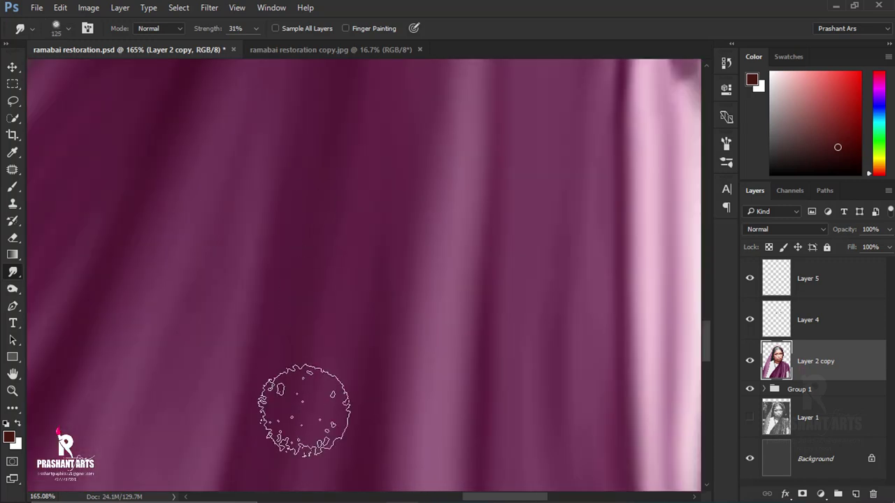
key("bracketright")
key("bracketright")
key("bracketright")
scroll(436, 266, "right", 3)
left_click_drag(436, 266, 391, 140)
key("bracketleft")
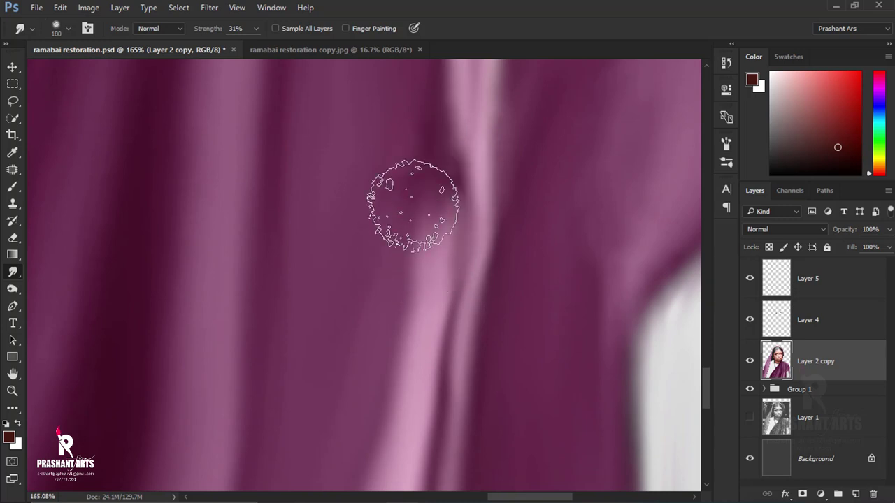
key("bracketleft")
key("bracketleft")
key("bracketleft")
Step: Smudge the sari folds toward the white blouse with a 125 brush
scroll(495, 394, "down", 3)
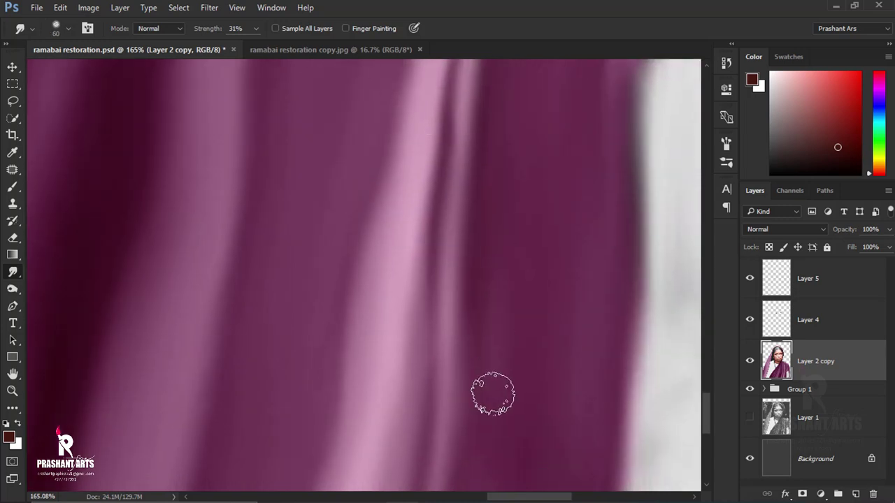
scroll(396, 224, "down", 3)
scroll(469, 274, "down", 2)
scroll(469, 273, "right", 2)
scroll(490, 308, "up", 2)
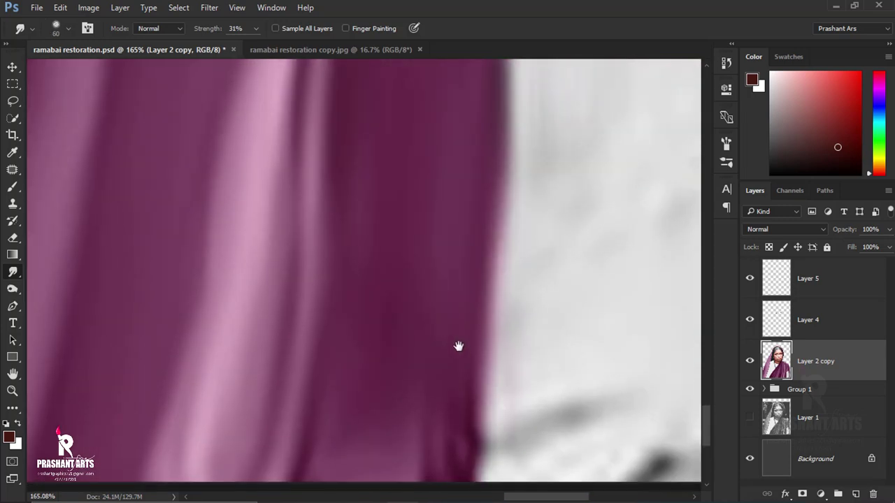
scroll(461, 314, "right", 3)
key("bracketright")
key("bracketright")
key("bracketright")
scroll(406, 245, "down", 2)
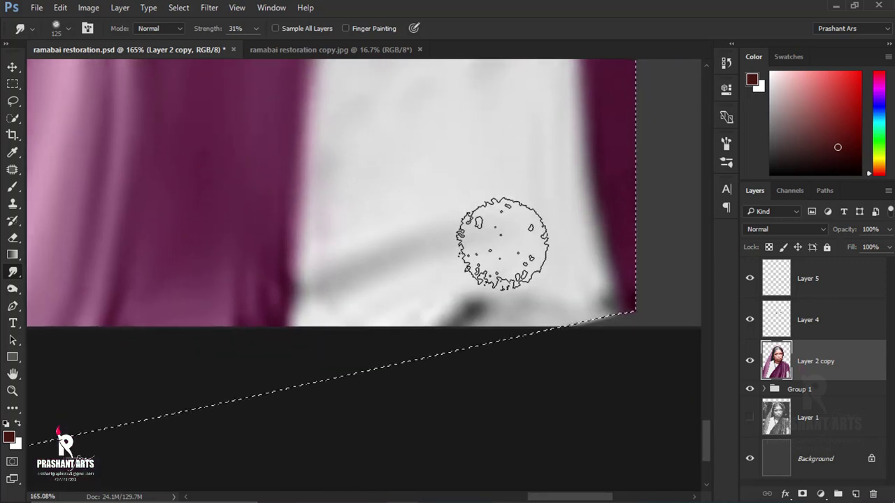
mouse_move(488, 228)
left_mouse_down()
mouse_move(497, 356)
mouse_move(411, 302)
left_mouse_up()
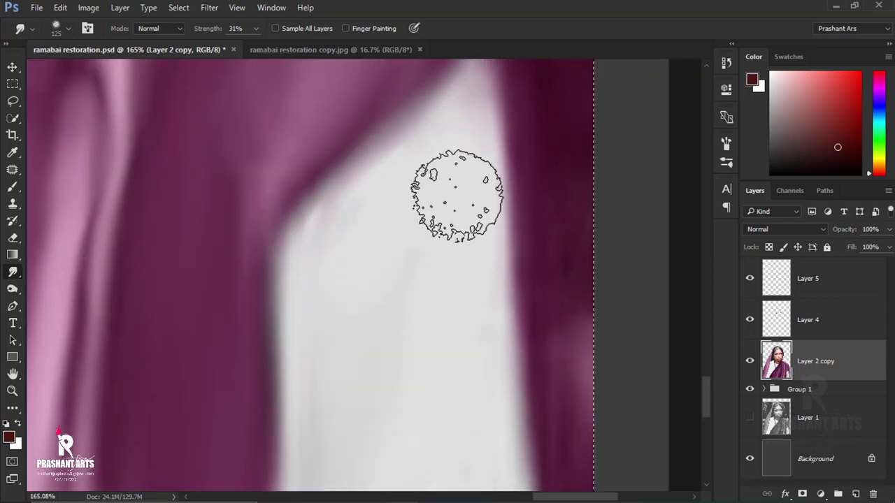
scroll(454, 200, "down", 5)
left_click(764, 389)
scroll(796, 419, "down", 2)
Step: Load the sari outline as a selection and set up a new layer with an 80 px purple brush
left_click(796, 423, "ctrl")
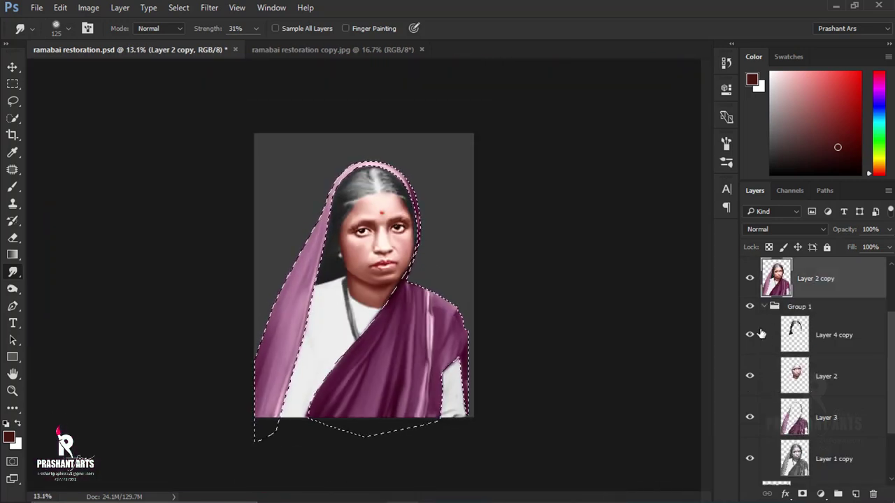
left_click(764, 306)
scroll(320, 259, "up", 5)
key("b")
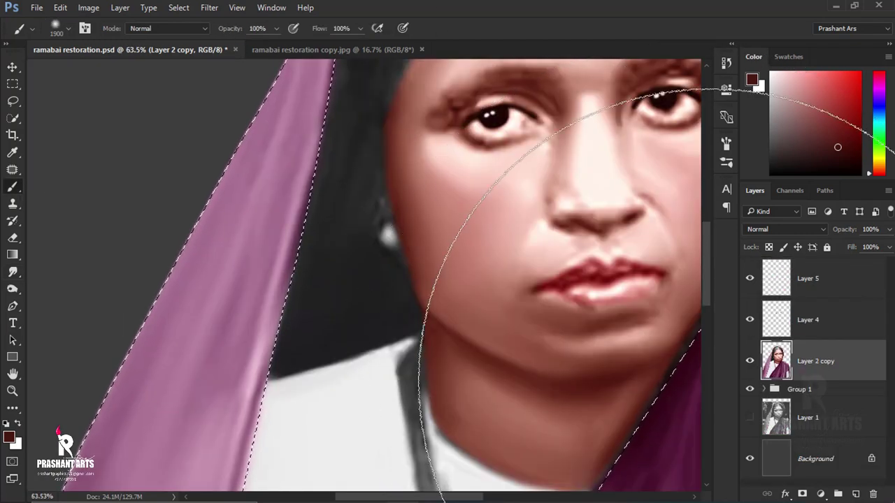
key("bracketleft")
key("bracketleft")
key("bracketleft")
key("0")
key("ctrl+shift+alt+n")
left_click(311, 207, "alt")
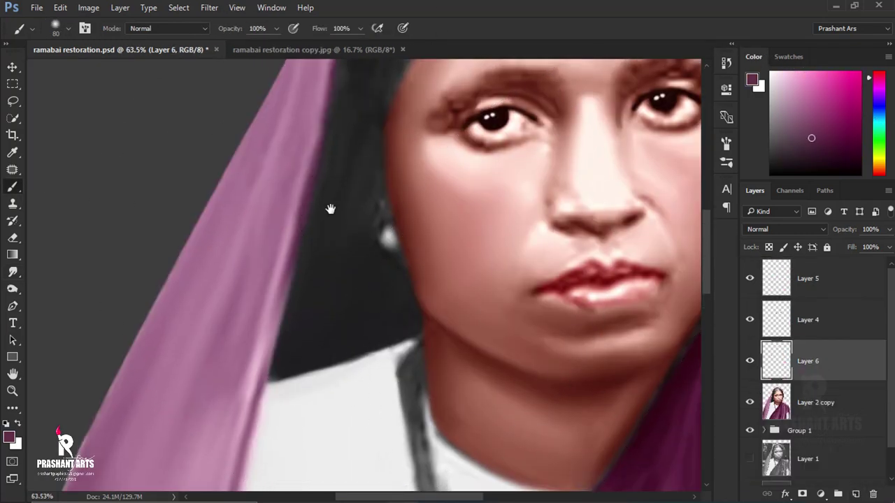
Step: Follow the pink sari arc over the head toward the forehead, then deselect and zoom out
scroll(329, 210, "up", 2)
scroll(350, 210, "up", 2)
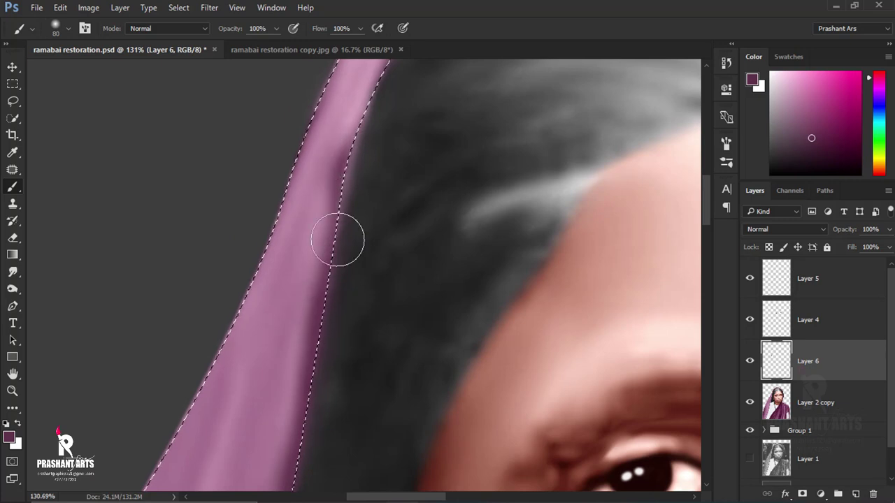
scroll(340, 370, "down", 3)
scroll(346, 315, "up", 3)
left_click_drag(399, 266, 364, 362)
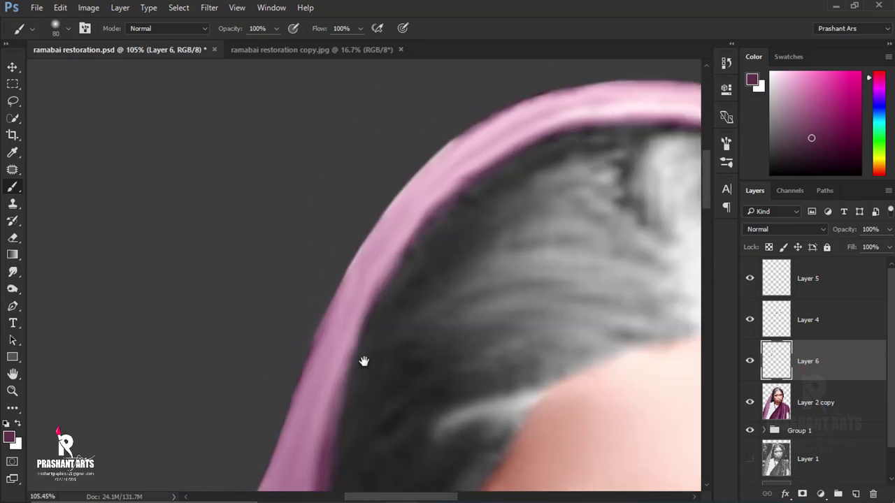
left_click_drag(354, 270, 299, 357)
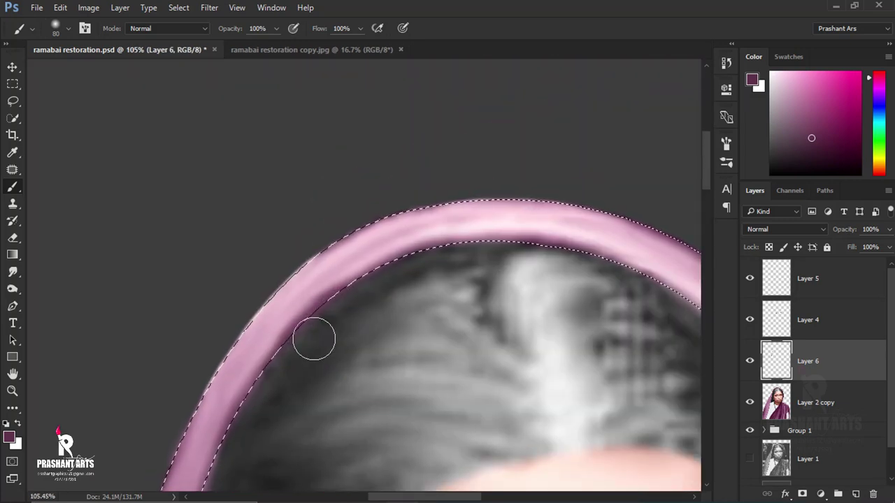
left_click_drag(487, 272, 312, 317)
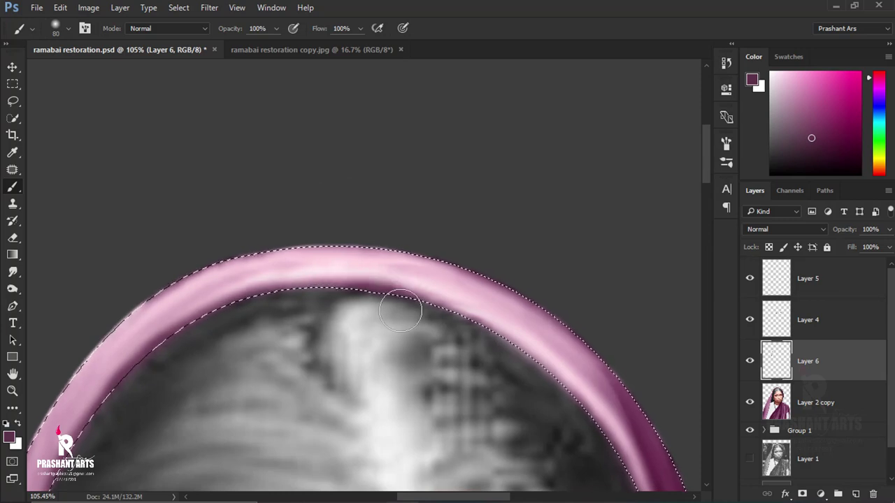
left_click_drag(354, 366, 74, 233)
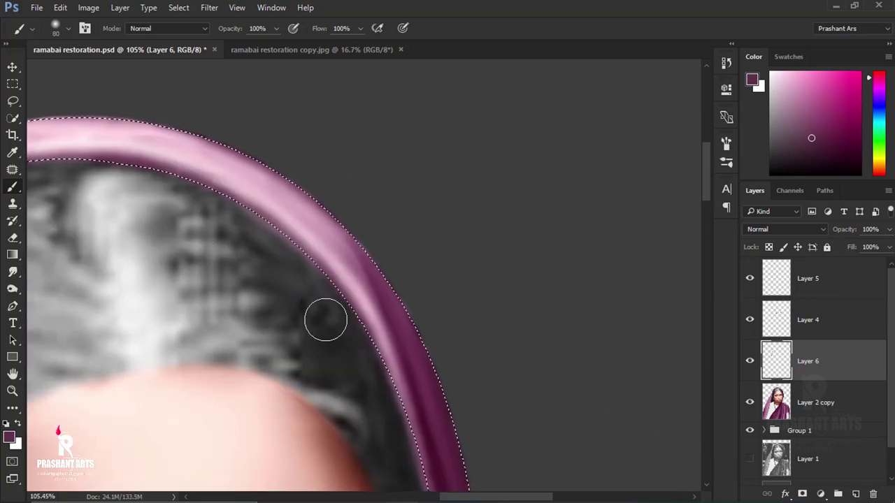
scroll(326, 315, "down", 5)
scroll(156, 326, "up", 1)
key("ctrl+d")
scroll(237, 350, "down", 1)
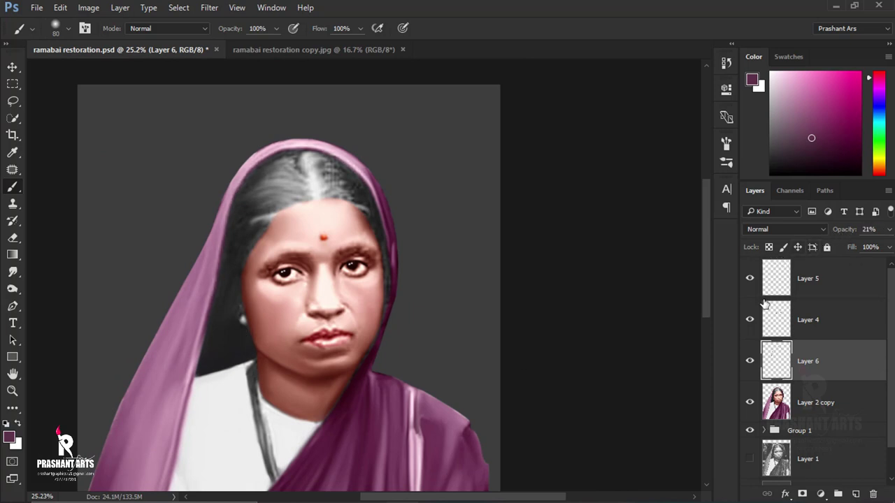
Step: Delete Layer 6
key("Delete")
scroll(433, 339, "down", 1)
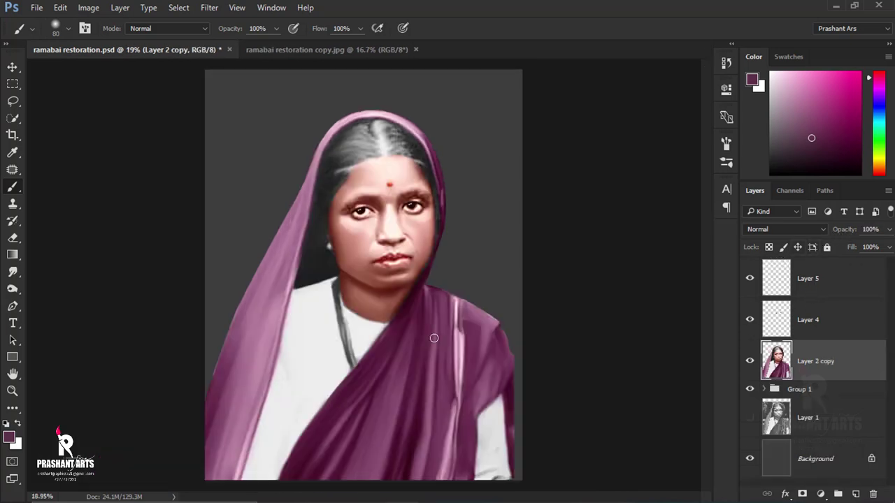
scroll(406, 363, "up", 2)
scroll(356, 330, "up", 2)
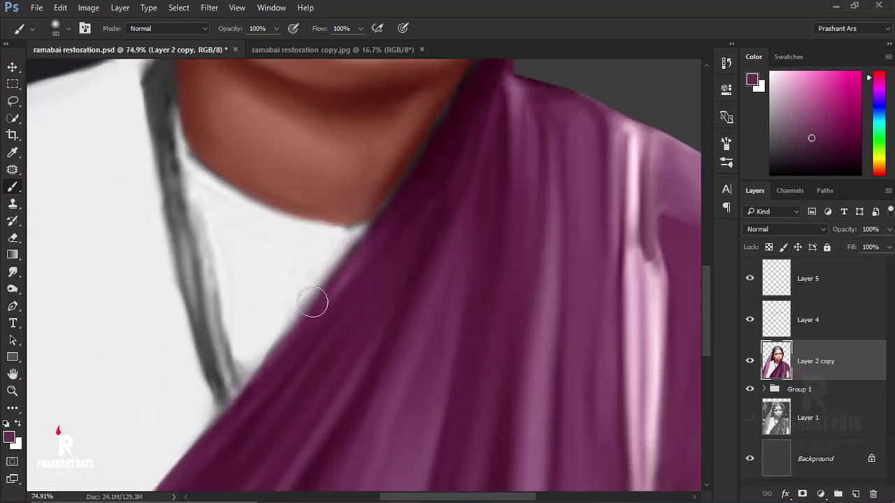
scroll(303, 294, "up", 2)
Step: Set up the Smudge tool with 60% strength and brush hardness 60
left_click(14, 273)
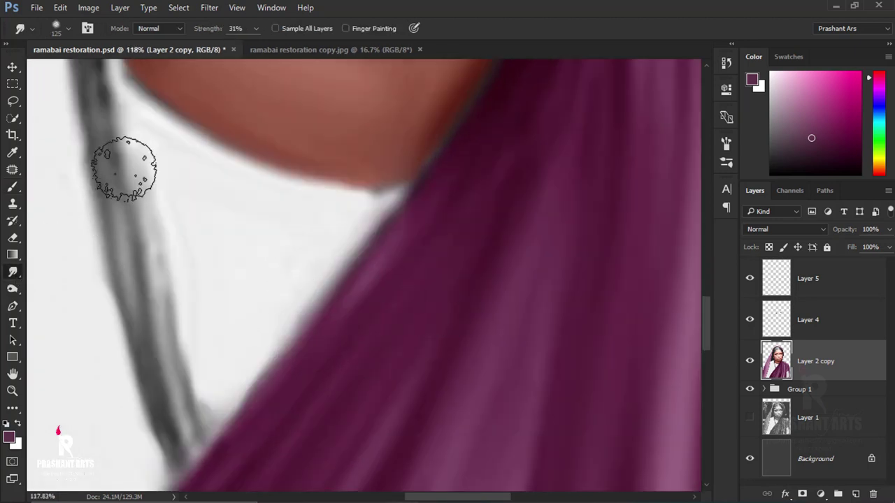
left_click(60, 30)
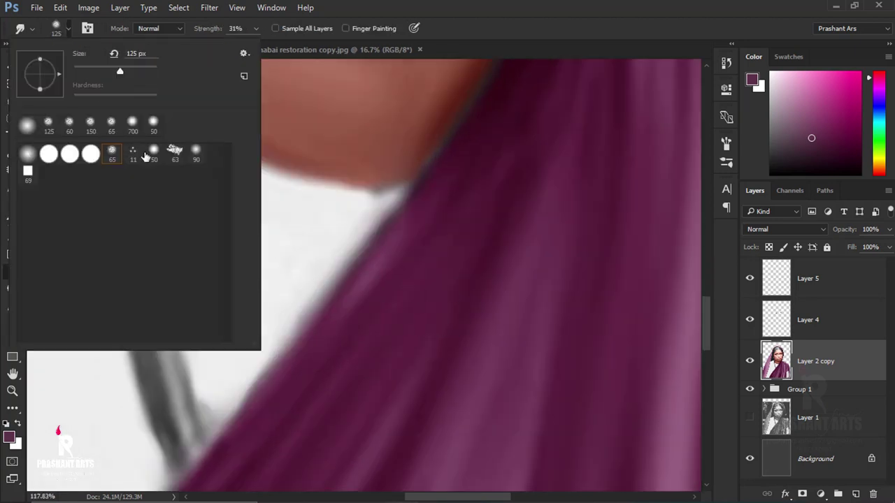
left_click(221, 32)
type("60")
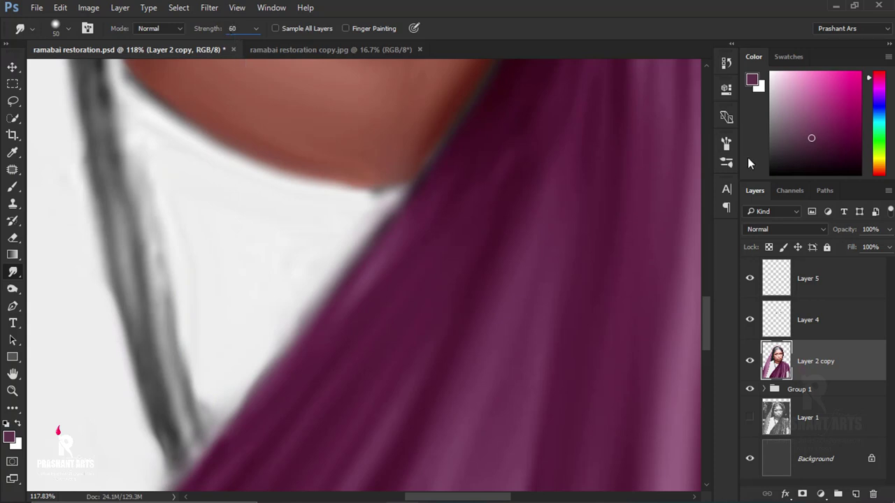
left_click(726, 144)
left_click(689, 315)
type("60")
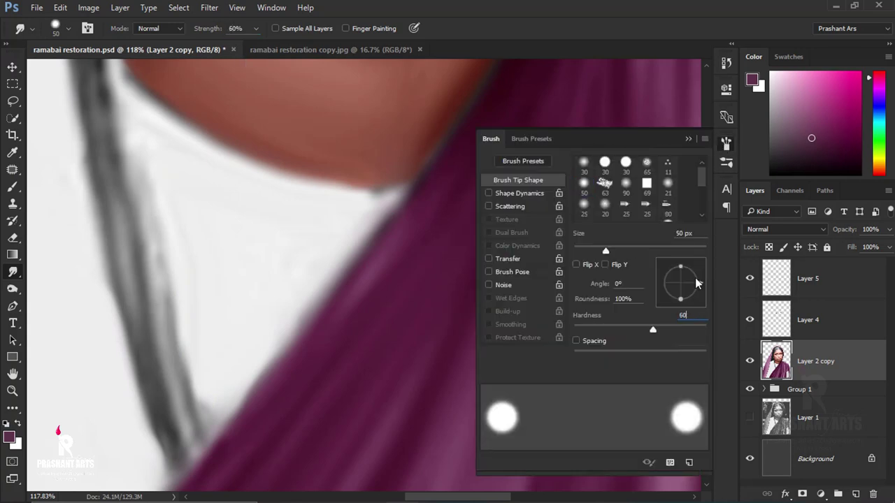
left_click(688, 139)
scroll(342, 166, "up", 3)
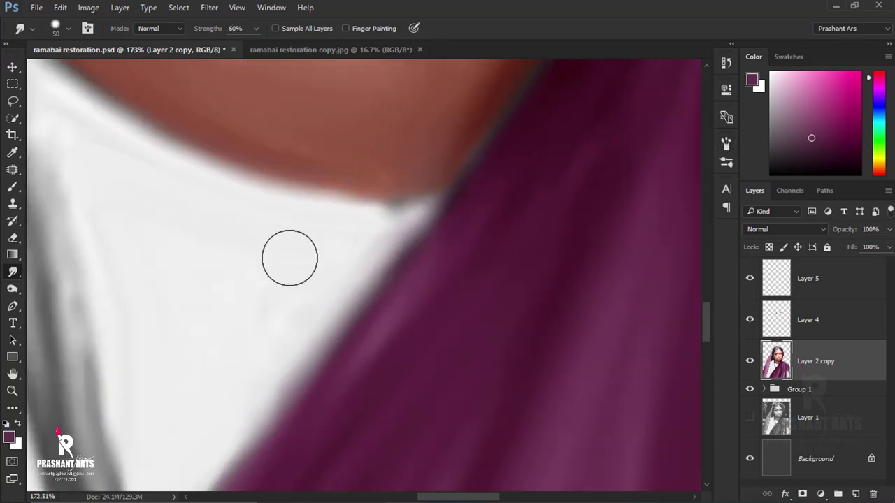
Step: Smudge the white blouse edge into the sari and along the skin with a 50 px brush
mouse_move(279, 256)
left_mouse_down()
mouse_move(340, 260)
mouse_move(267, 386)
left_mouse_up()
mouse_move(292, 349)
left_mouse_down()
mouse_move(423, 217)
mouse_move(363, 306)
left_mouse_up()
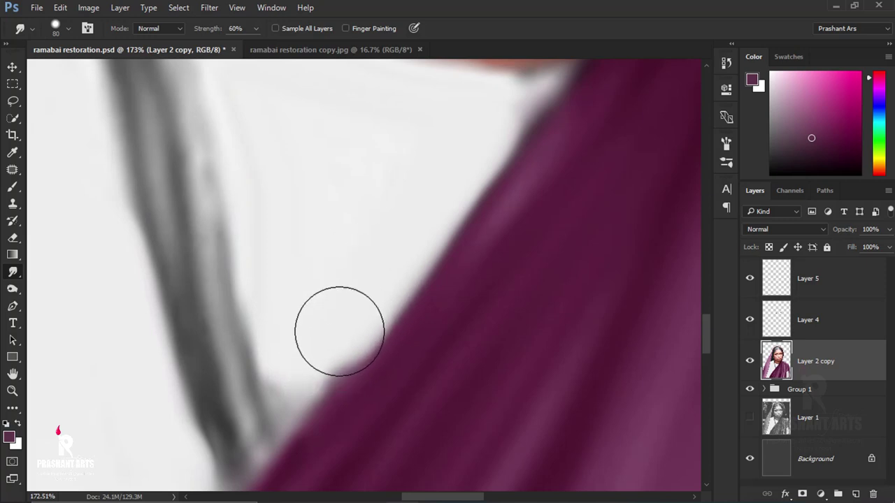
key("bracketleft")
key("bracketleft")
key("bracketleft")
mouse_move(327, 344)
left_mouse_down()
mouse_move(469, 221)
mouse_move(325, 334)
mouse_move(384, 312)
mouse_move(368, 344)
left_mouse_up()
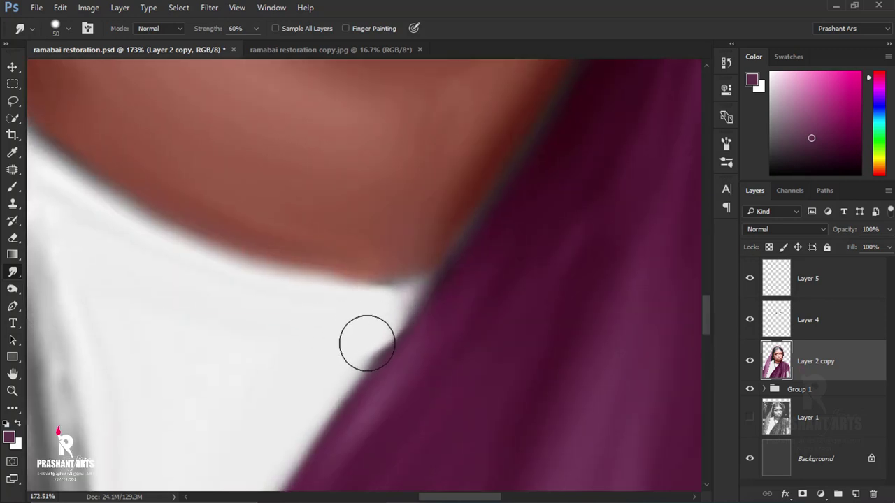
left_click_drag(295, 246, 400, 331)
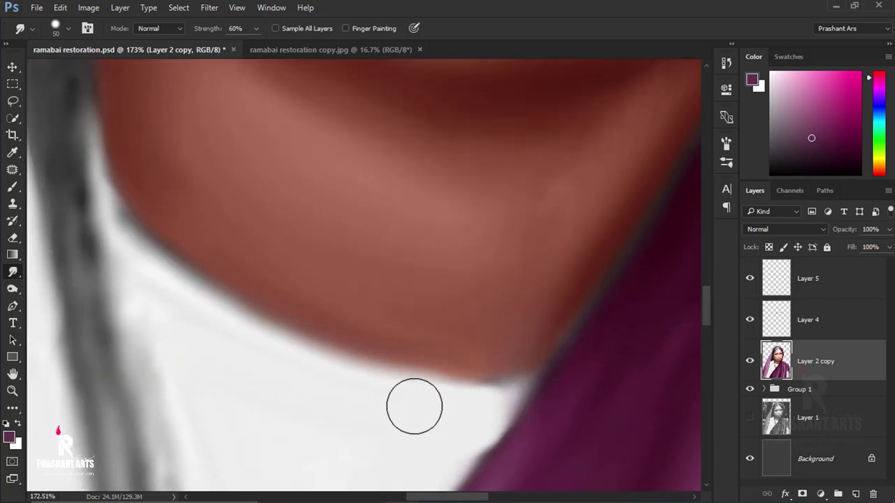
mouse_move(415, 406)
left_mouse_down()
mouse_move(272, 351)
mouse_move(195, 300)
mouse_move(124, 230)
left_mouse_up()
Step: Push the white collar edge up toward the neck to soften it
scroll(337, 344, "down", 5)
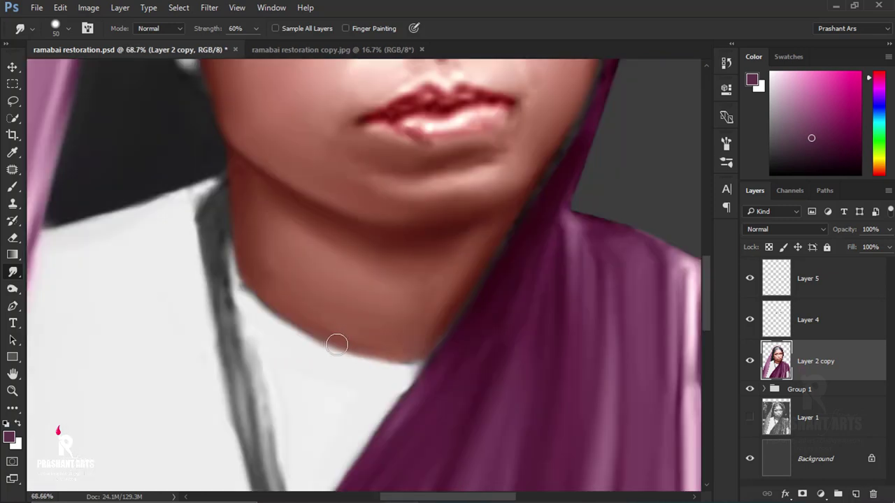
scroll(337, 344, "down", 5)
scroll(337, 344, "up", 3)
scroll(332, 304, "up", 3)
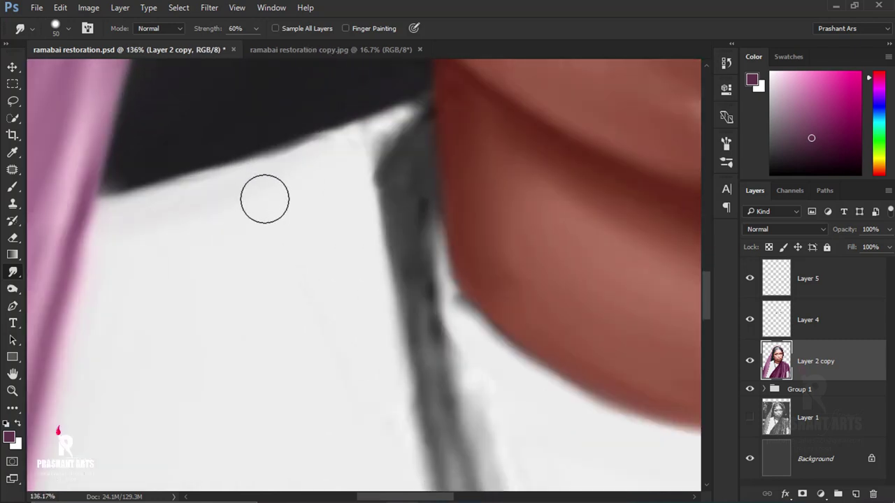
left_click_drag(315, 216, 330, 287)
left_click_drag(352, 260, 421, 208)
scroll(370, 288, "down", 3)
scroll(370, 287, "down", 2)
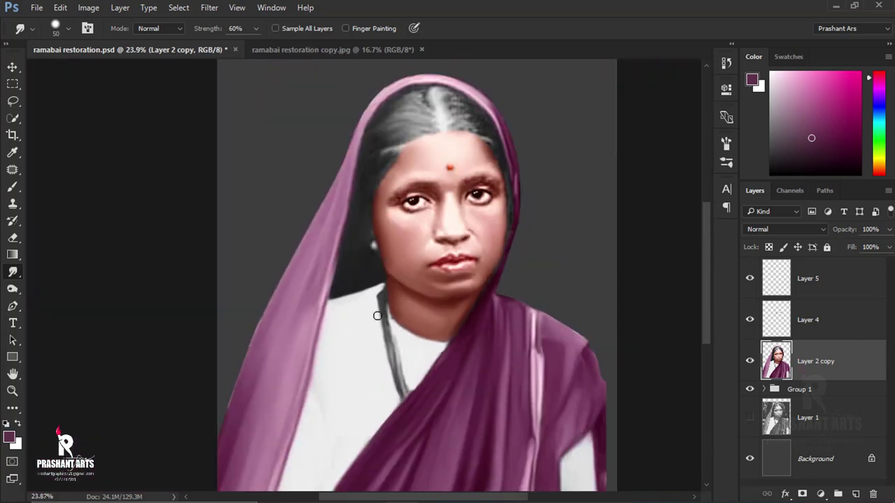
scroll(386, 313, "up", 3)
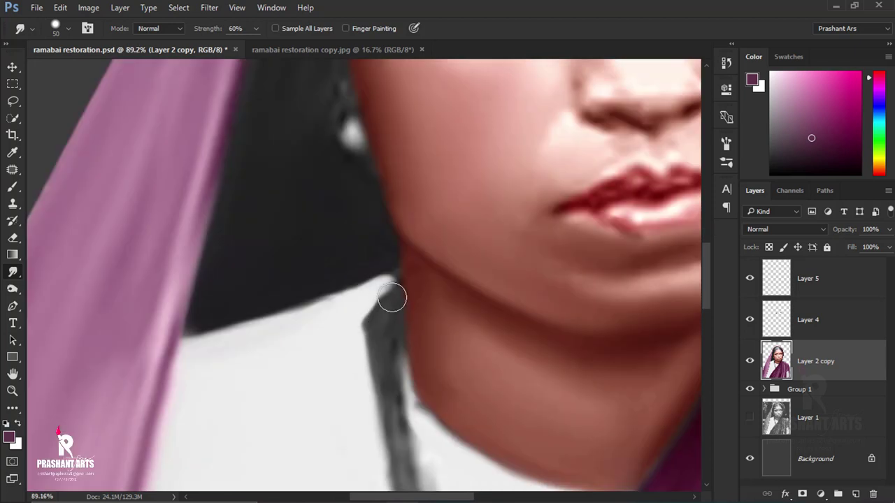
scroll(385, 373, "down", 2)
scroll(388, 366, "down", 1)
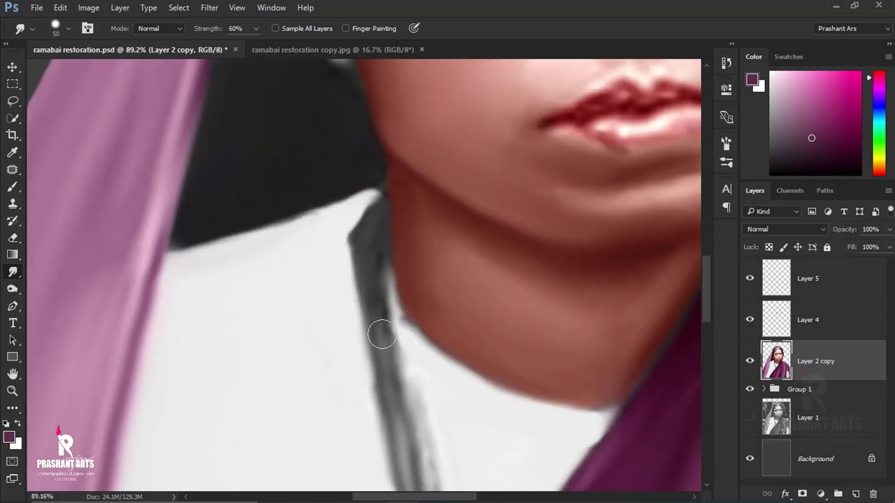
scroll(400, 401, "down", 1)
scroll(314, 282, "right", 2)
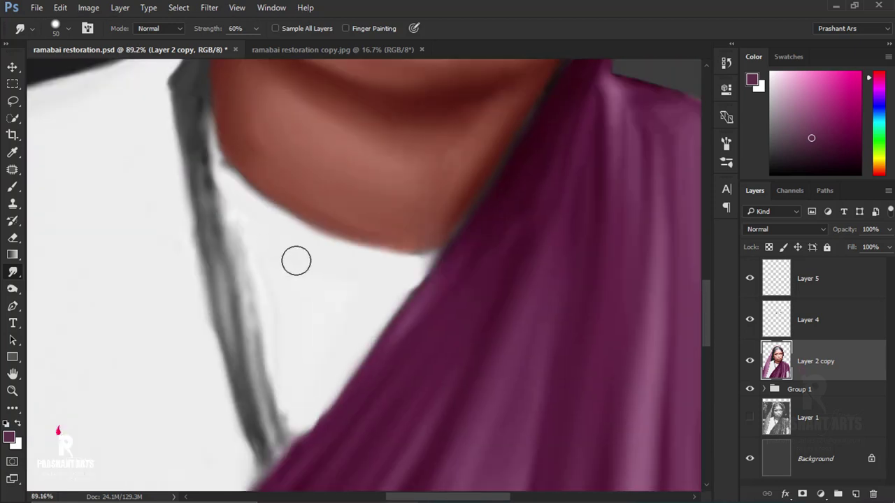
scroll(296, 260, "down", 1)
Step: Shape the Pen path curves along the sari edge, neck and strap end around the blouse patch
left_click(13, 306)
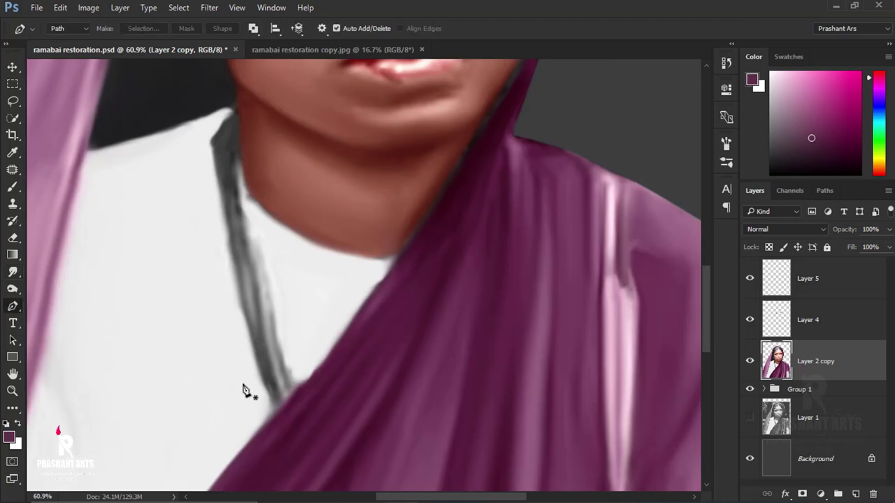
scroll(291, 334, "up", 2)
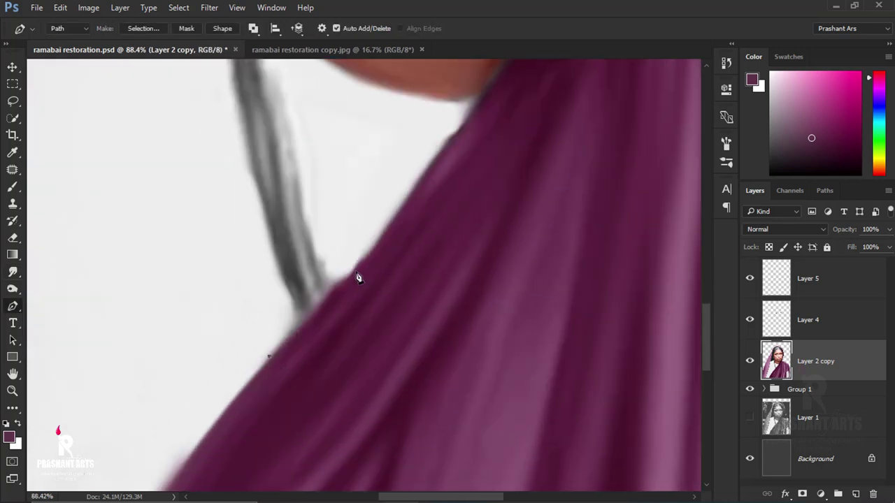
left_click_drag(494, 72, 498, 64)
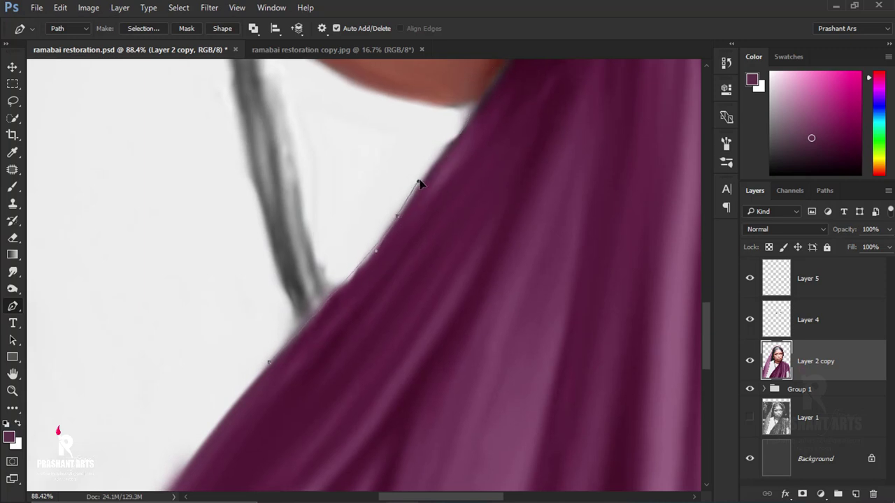
left_click_drag(410, 120, 317, 375)
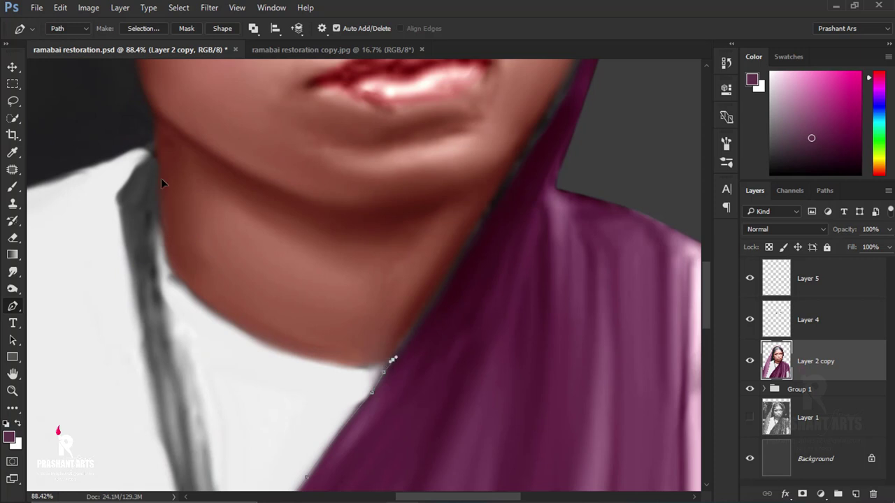
left_click_drag(144, 70, 114, 60)
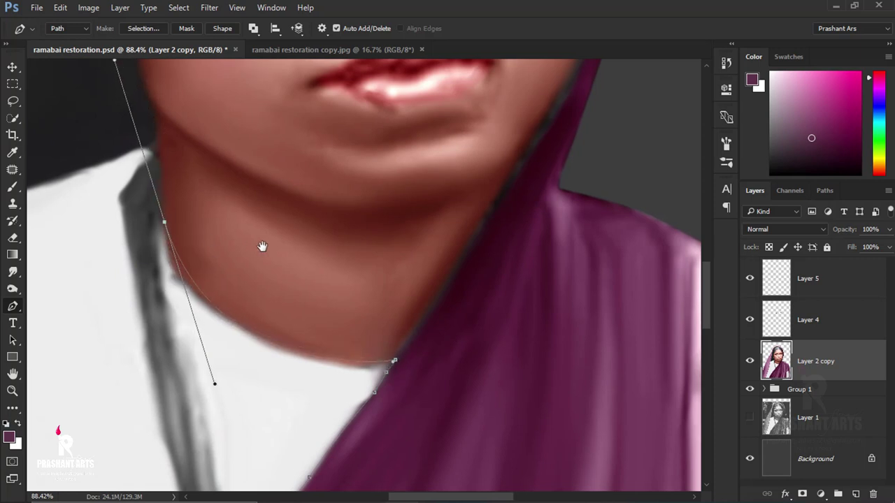
left_click_drag(262, 247, 361, 258)
left_click_drag(220, 236, 192, 237)
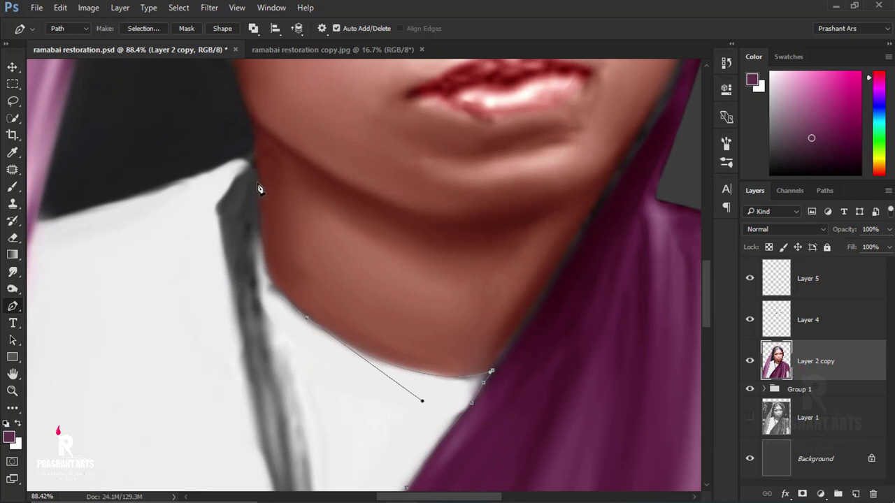
mouse_move(263, 70)
left_mouse_down()
mouse_move(260, 54)
mouse_move(263, 84)
left_mouse_up()
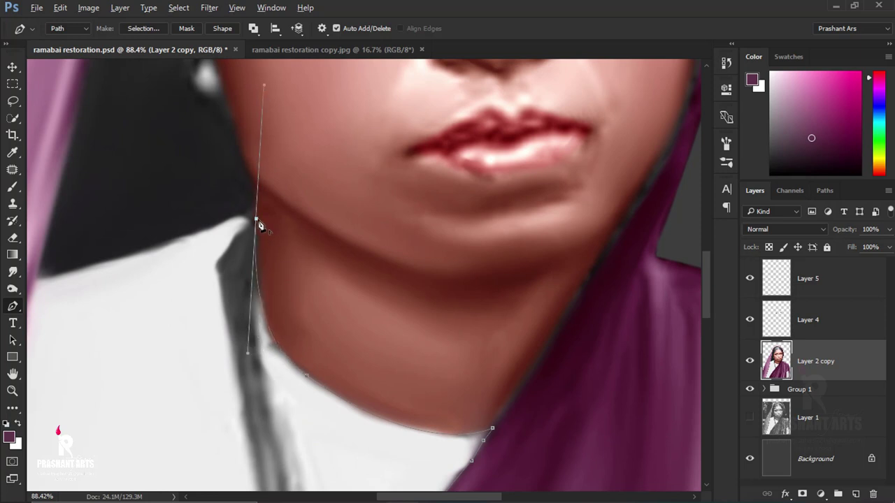
left_click_drag(58, 292, 124, 260)
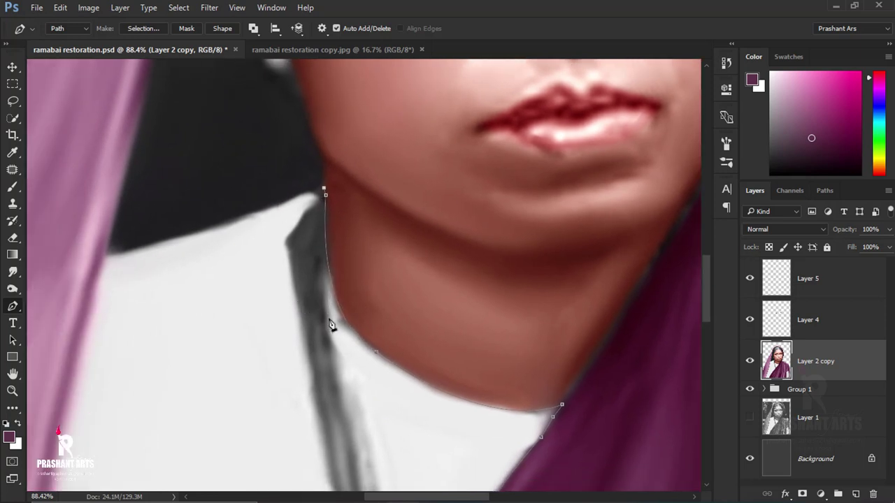
left_click_drag(350, 408, 296, 240)
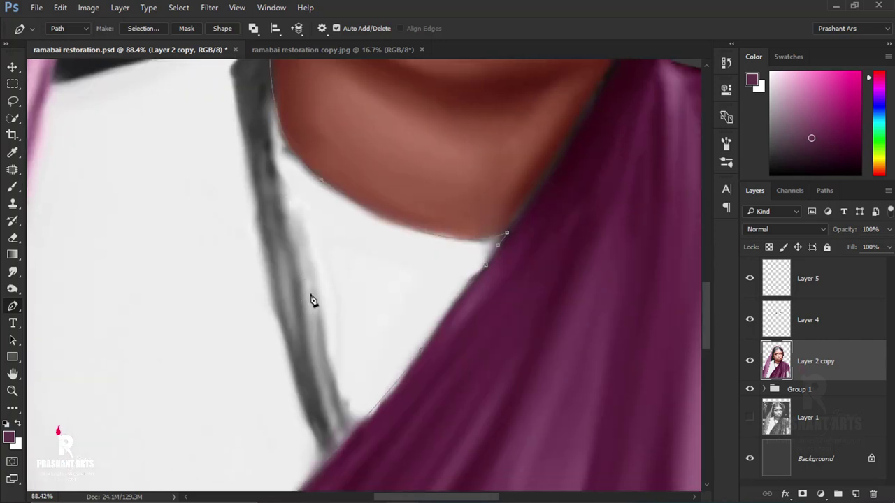
left_click_drag(278, 163, 285, 193)
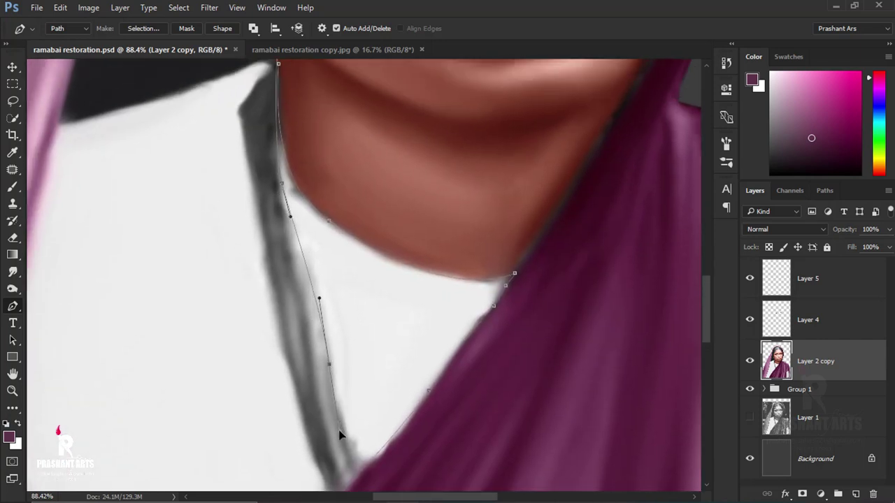
scroll(352, 438, "down", 3)
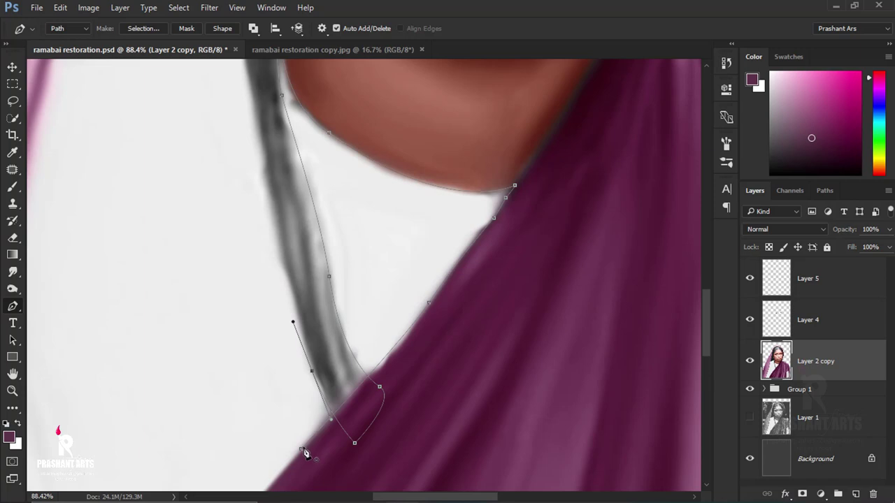
left_click_drag(309, 462, 312, 421)
Step: Turn the traced path into a selection feathered by 2 pixels
key("ctrl+Return")
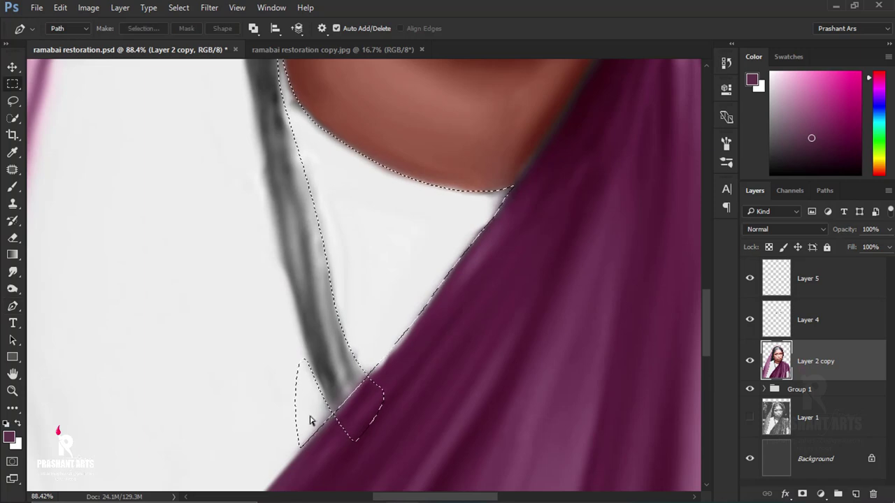
key("m")
right_click(392, 241)
left_click(432, 279)
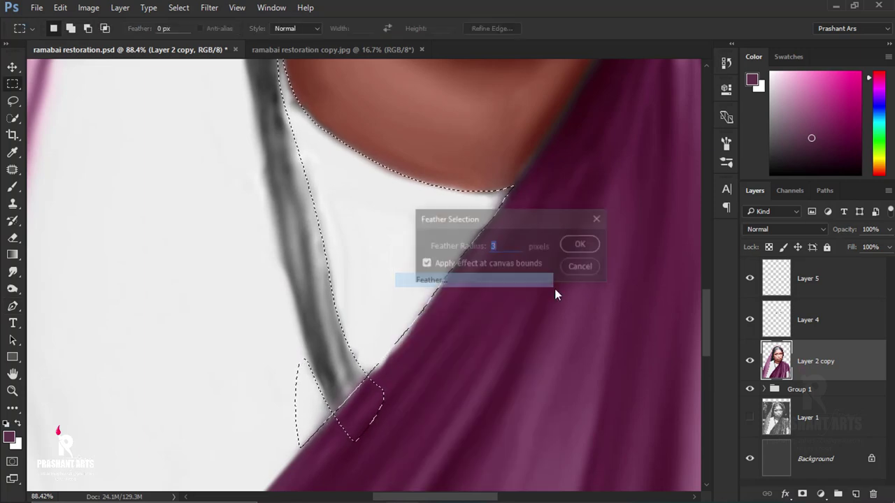
left_click(582, 245)
Step: Switch to a larger Smudge brush and frame the chin and neck line
key("r")
key("bracketright")
key("bracketright")
key("bracketright")
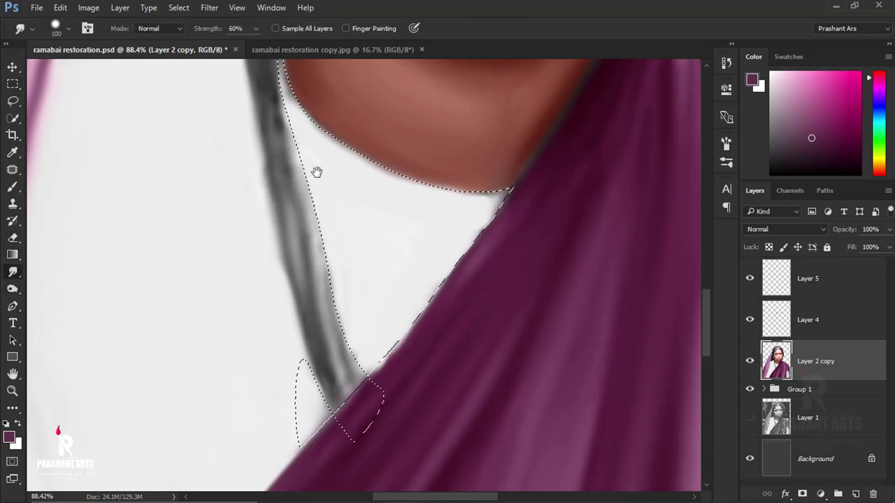
left_click_drag(273, 88, 300, 176)
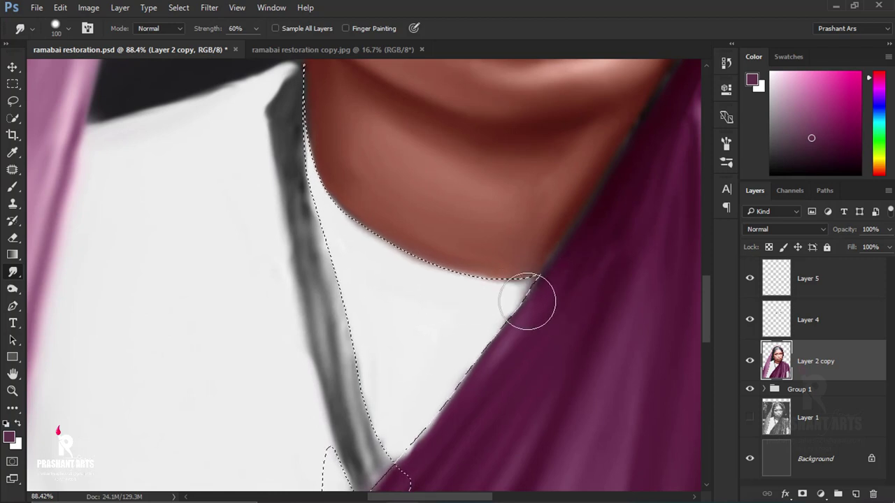
Step: Smudge the grey strap end into the sari, then clear the selection
scroll(434, 336, "down", 1)
scroll(434, 335, "down", 1)
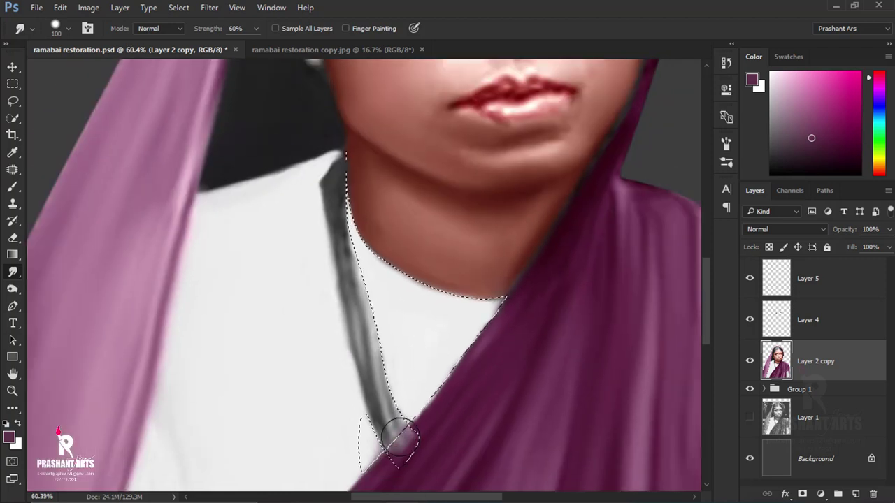
left_click_drag(391, 430, 402, 423)
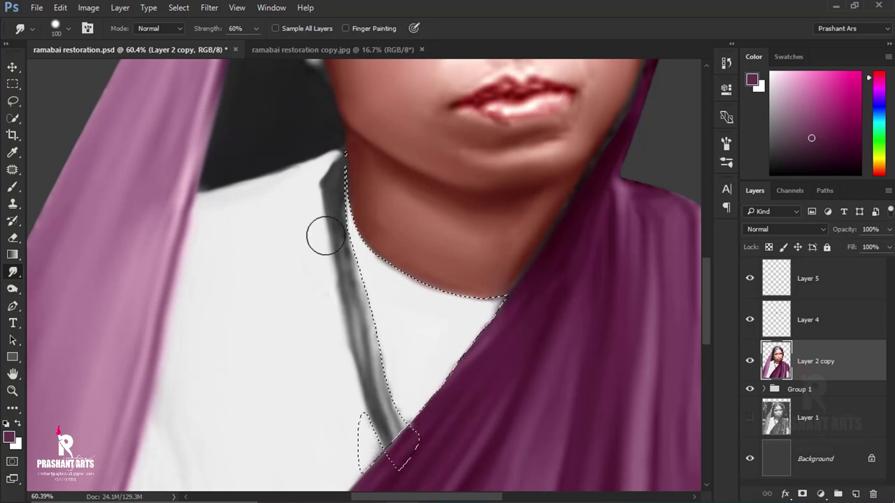
key("ctrl+d")
key("bracketleft")
Step: Expand Group 1 in the Layers panel and return to the white area beside the sari
scroll(326, 236, "up", 3)
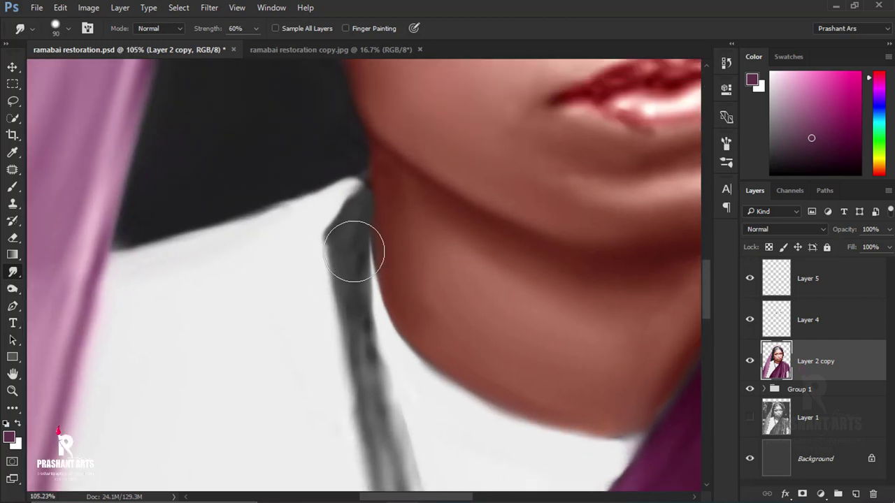
scroll(335, 223, "down", 5)
scroll(294, 294, "up", 2)
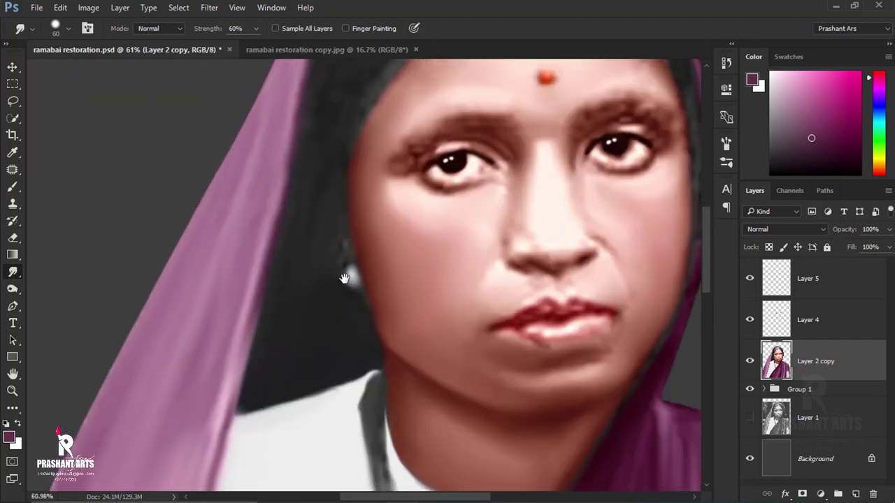
scroll(271, 335, "up", 1)
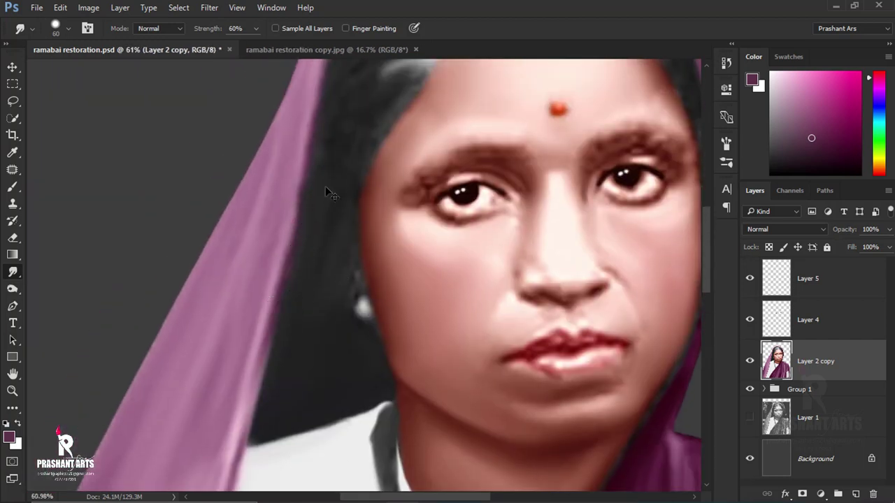
scroll(310, 214, "down", 3)
scroll(284, 382, "down", 1)
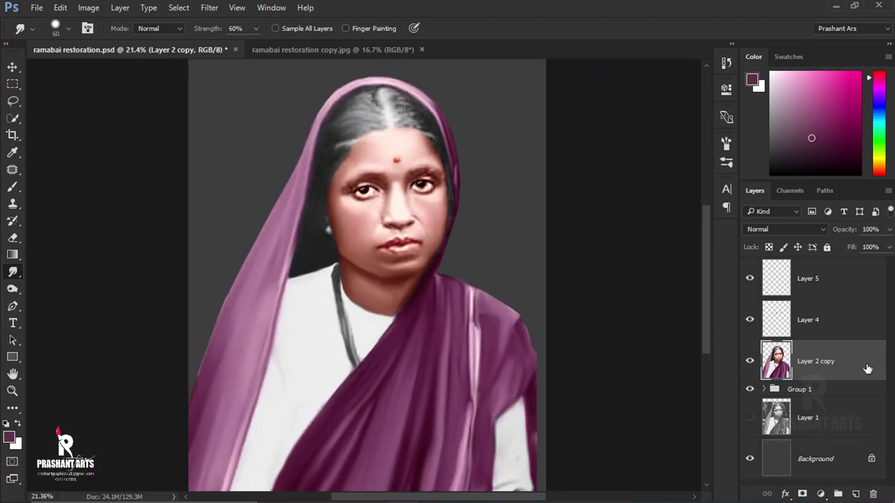
left_click(765, 389)
scroll(769, 399, "down", 1)
scroll(776, 399, "down", 1)
scroll(797, 381, "up", 2)
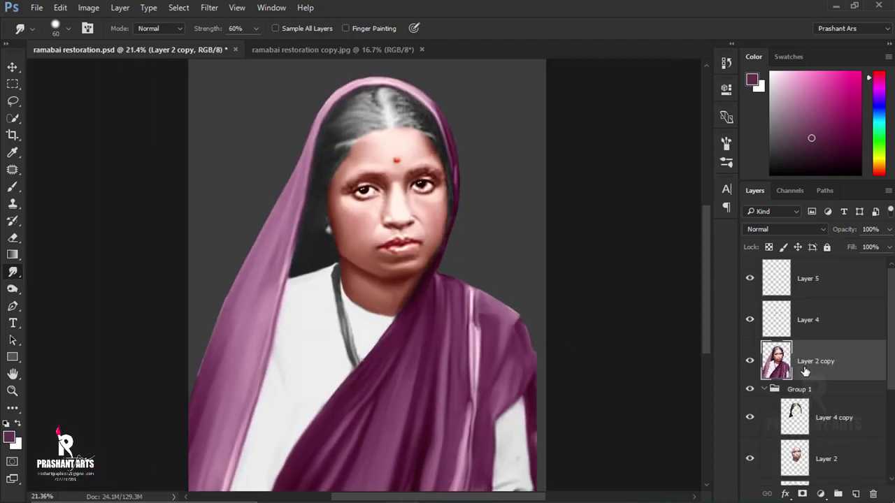
scroll(547, 420, "up", 5)
Step: Smudge the white blouse area into the magenta sari fold with a larger brush
left_click_drag(496, 413, 480, 305)
key("bracketright")
key("bracketright")
key("bracketright")
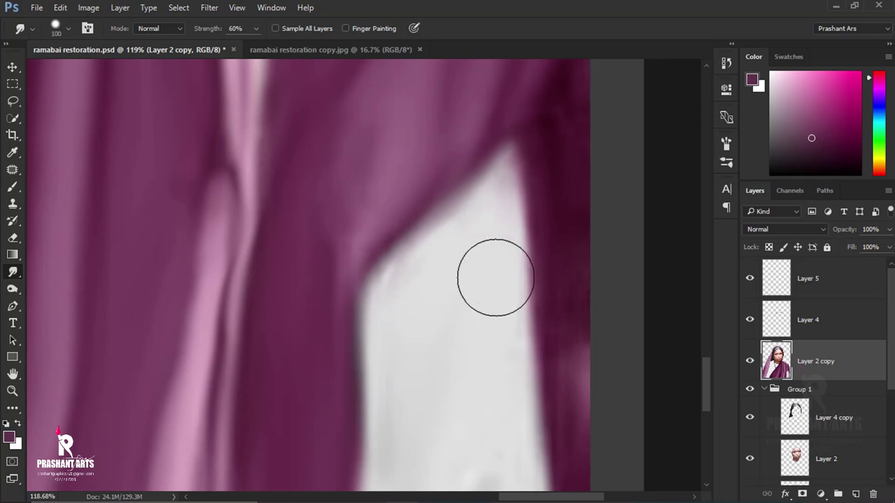
mouse_move(405, 300)
left_mouse_down()
mouse_move(416, 235)
mouse_move(476, 286)
mouse_move(482, 255)
left_mouse_up()
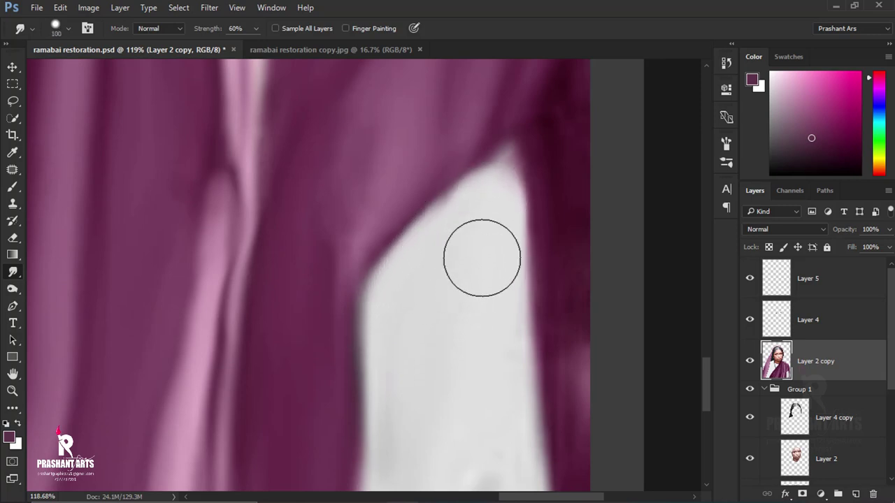
key("bracketleft")
key("bracketleft")
scroll(450, 324, "down", 3)
scroll(426, 376, "down", 2)
scroll(445, 246, "up", 4)
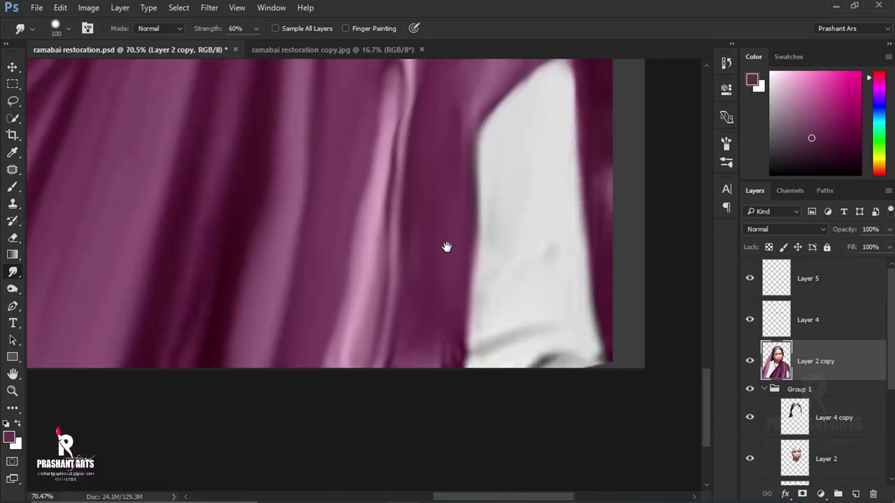
scroll(446, 254, "down", 1)
scroll(463, 204, "down", 2)
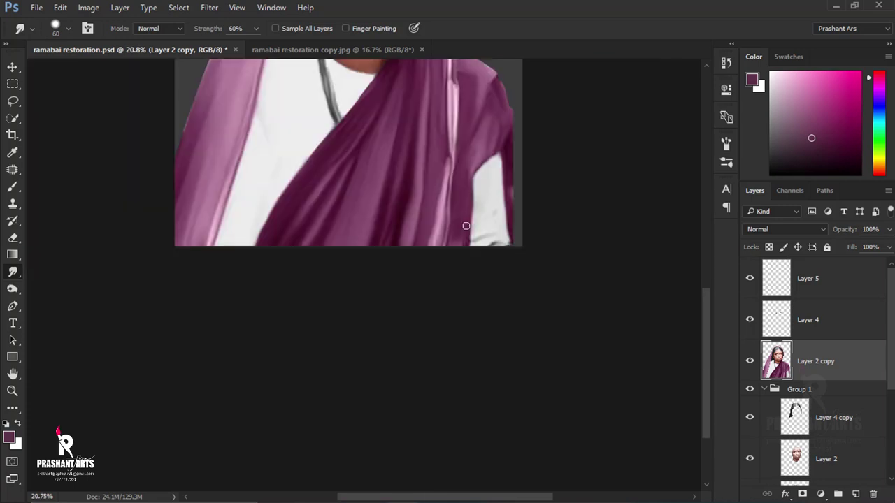
scroll(467, 244, "down", 2)
Step: Load the hair and face selection and feather its edge
left_click(795, 417, "ctrl")
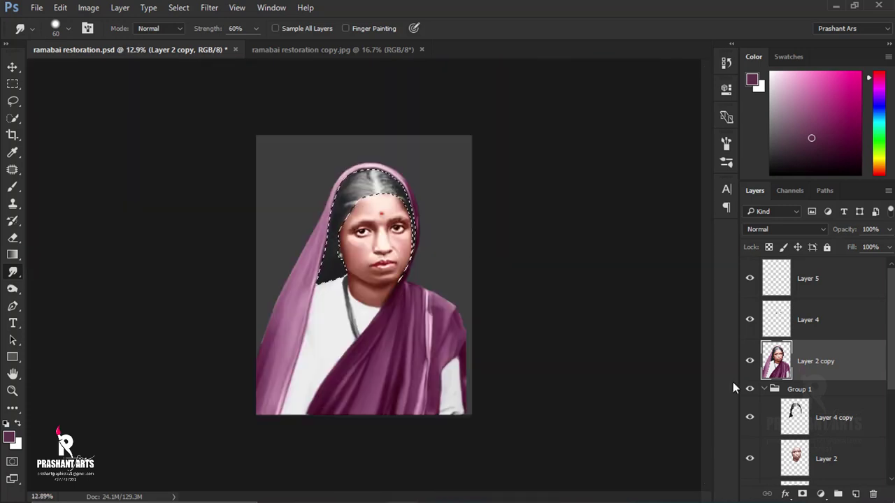
key("m")
right_click(358, 201)
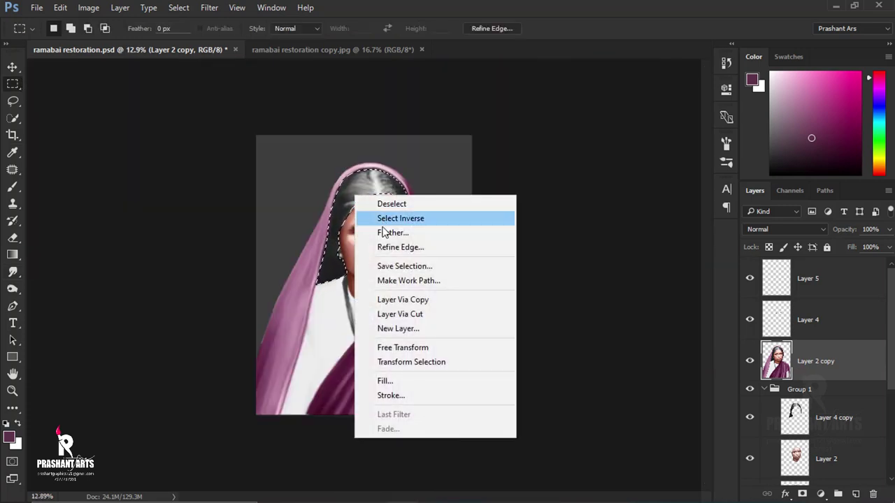
left_click(384, 233)
left_click(592, 238)
Step: Darken the hair and face with Levels black input 19, then deselect
scroll(425, 264, "up", 1)
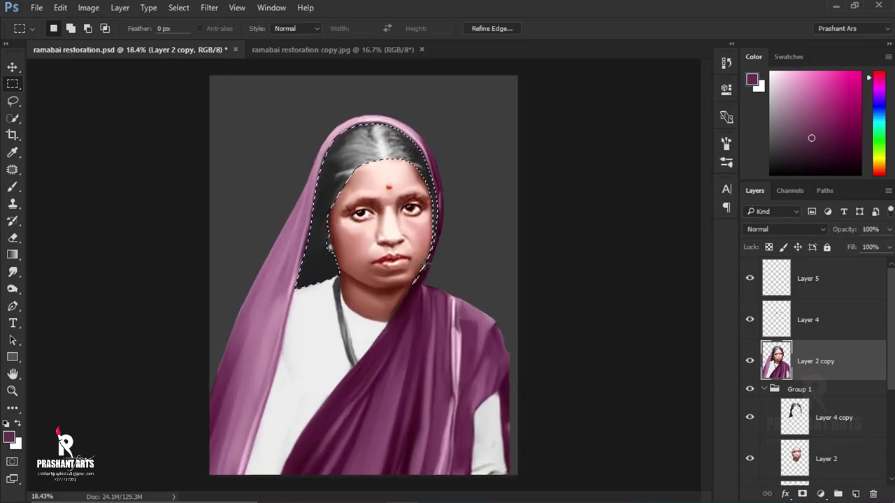
key("ctrl+l")
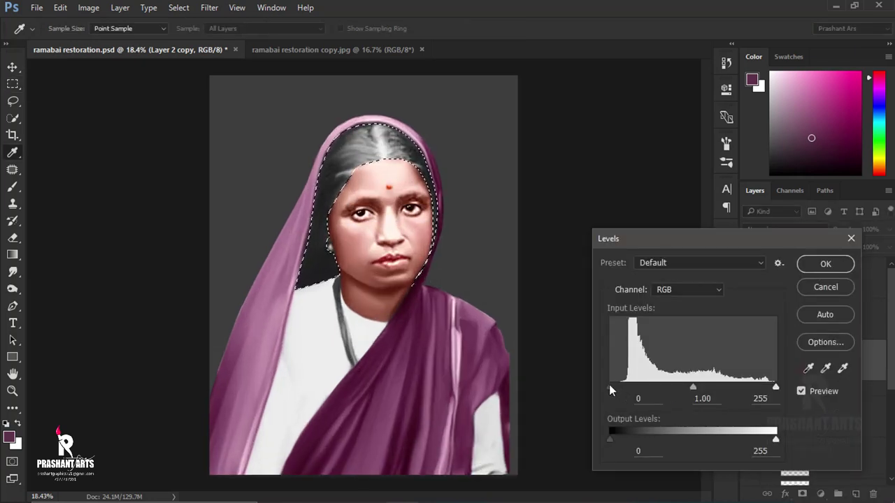
left_click_drag(610, 386, 622, 386)
left_click(837, 267)
key("m")
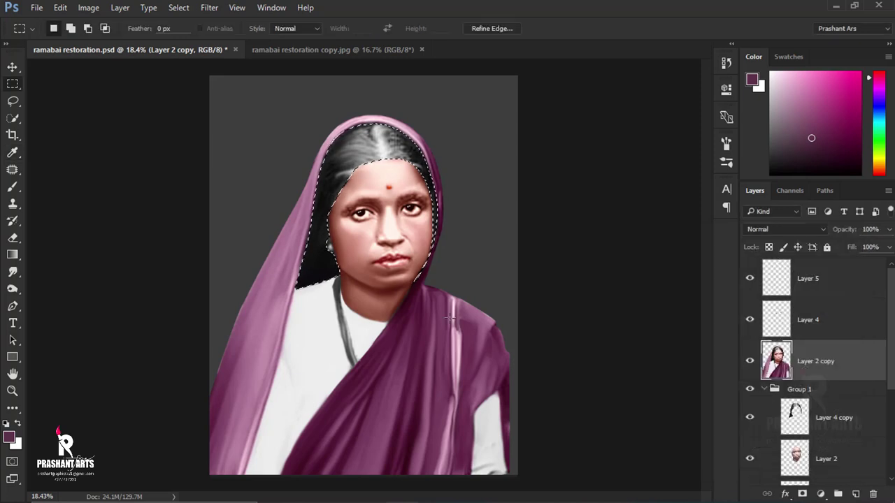
key("ctrl+d")
Step: Select the woman from Layer 2 copy and boost Hue/Saturation to +70, then deselect
scroll(858, 435, "down", 2)
left_click(776, 278, "ctrl")
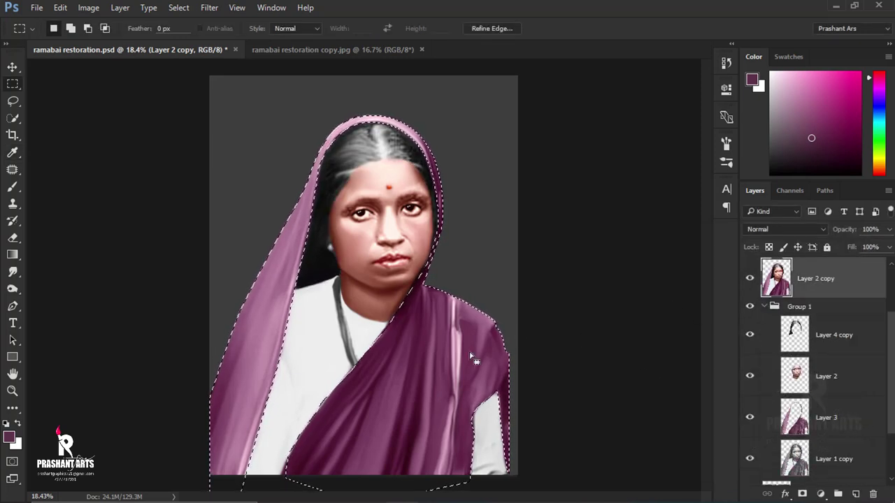
key("ctrl+u")
left_click_drag(668, 323, 712, 321)
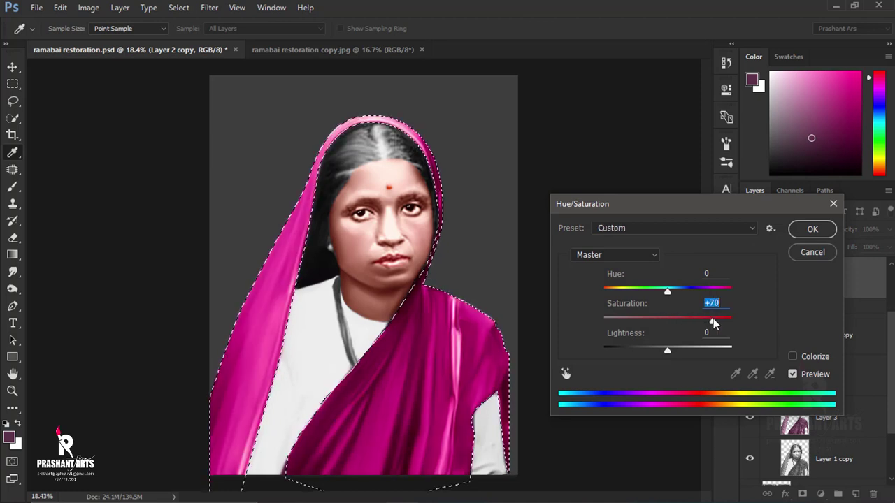
key("Return")
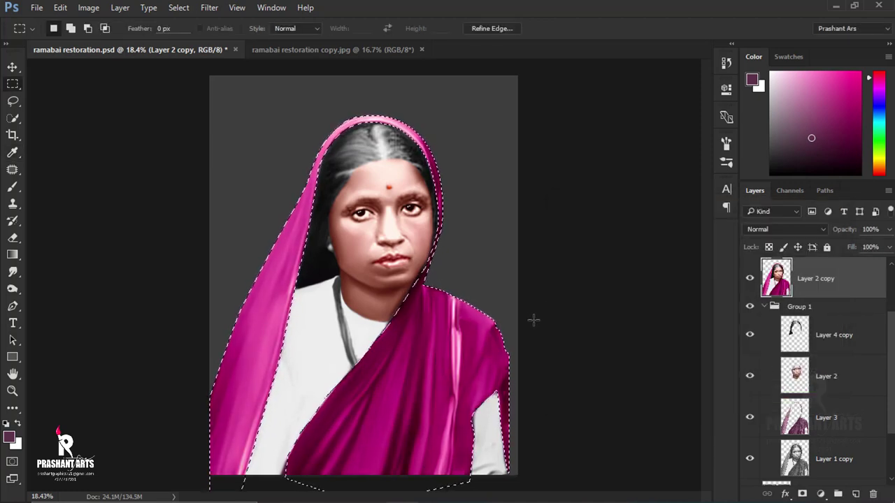
key("ctrl+d")
Step: Trace a Pen path along the necklace strand beside the neck
left_click(13, 305)
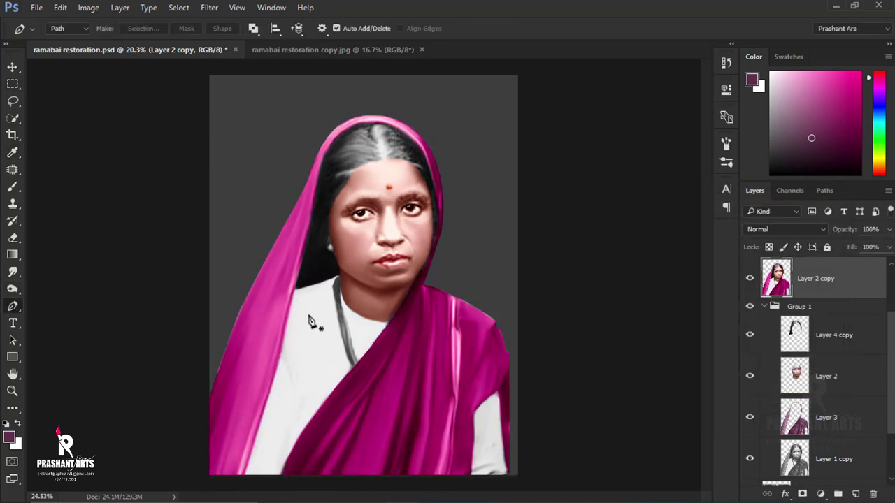
scroll(374, 241, "up", 5)
left_click(340, 239)
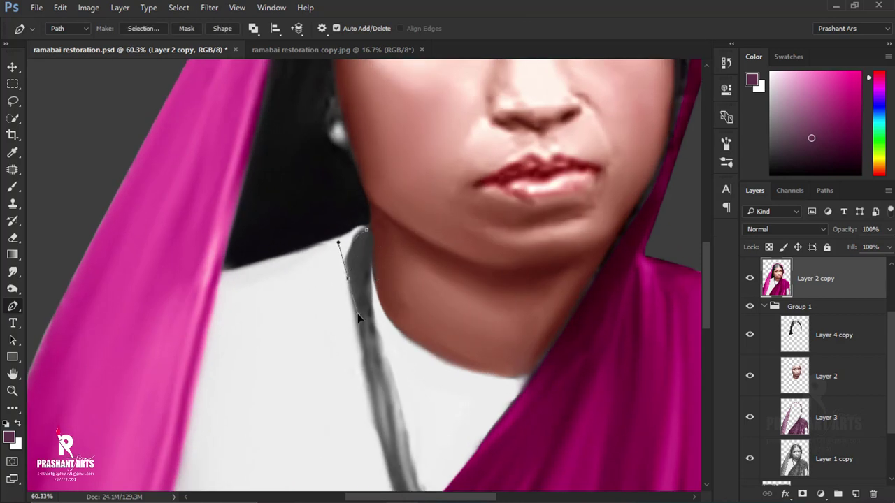
left_click(347, 278)
left_click(354, 317)
left_click_drag(375, 436, 334, 299)
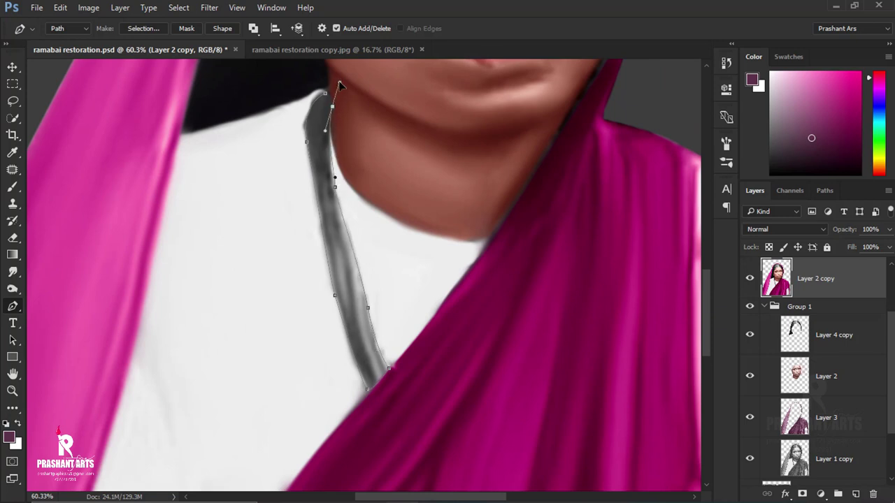
Step: Convert the necklace path into a selection feathered by 2 pixels
key("ctrl+Return")
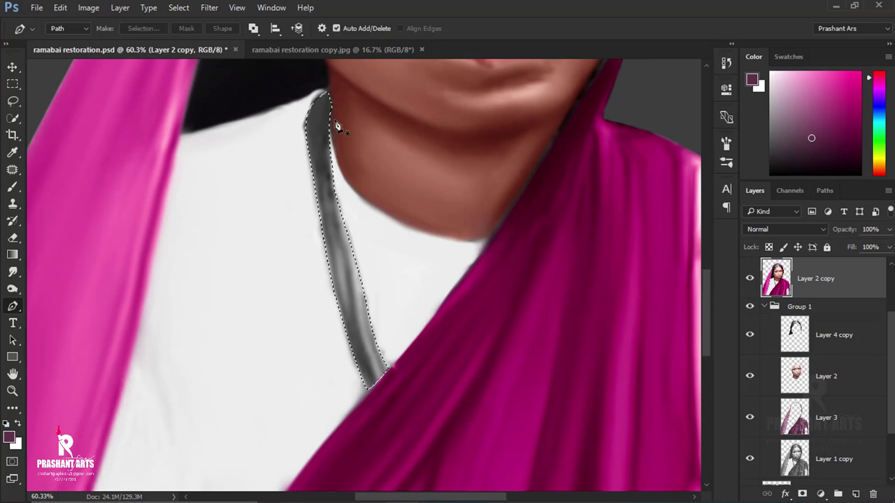
key("m")
right_click(328, 162)
left_click(357, 201)
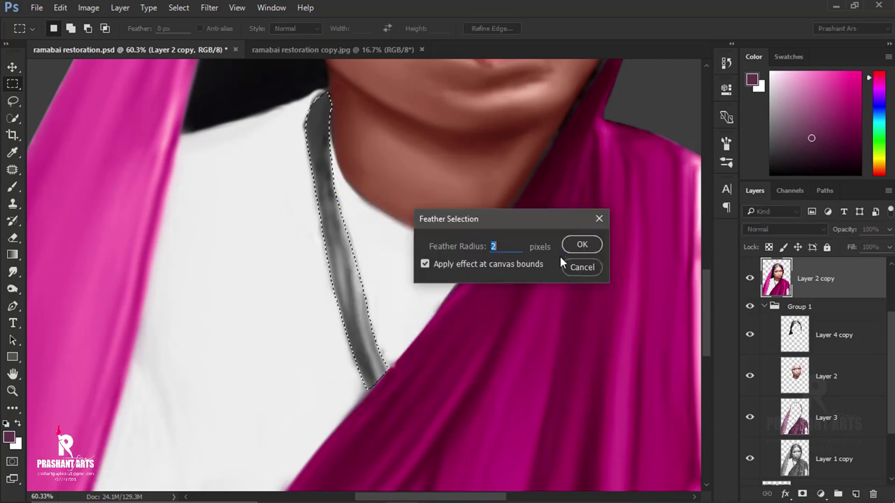
left_click(577, 243)
Step: Darken the necklace with Levels black input 16, then deselect
key("ctrl+l")
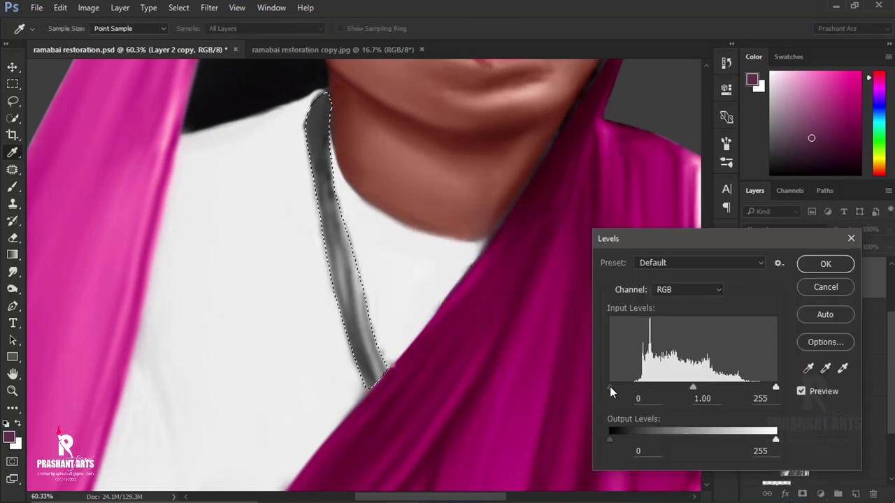
left_click_drag(611, 387, 620, 388)
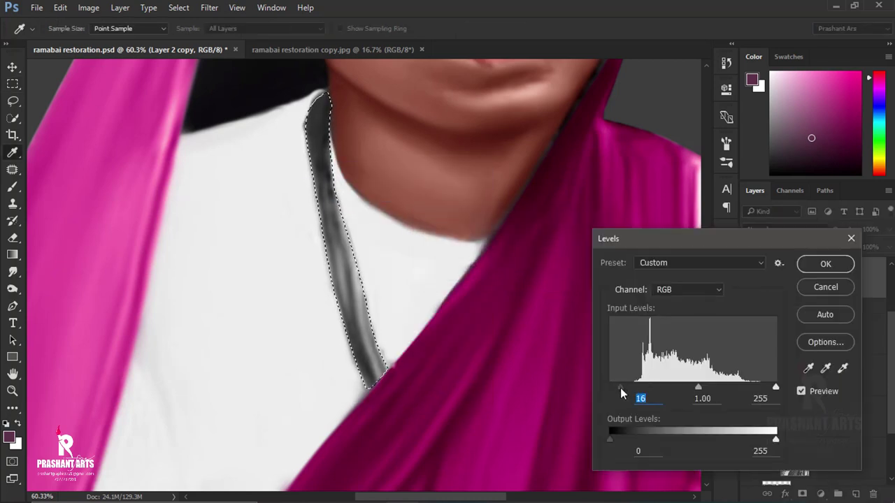
left_click(826, 264)
key("ctrl+d")
scroll(408, 311, "down", 2)
Step: Load Layer 2's face outline as a selection and feather its edges
scroll(408, 311, "down", 3)
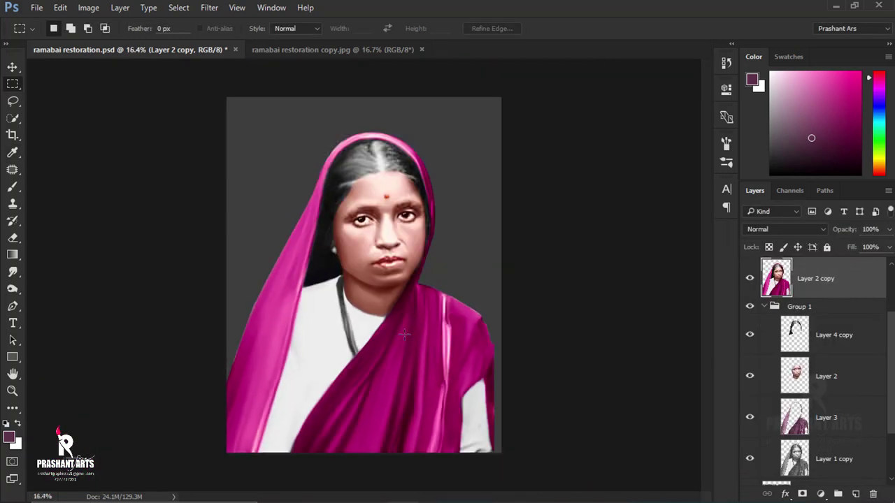
left_click(796, 385, "ctrl")
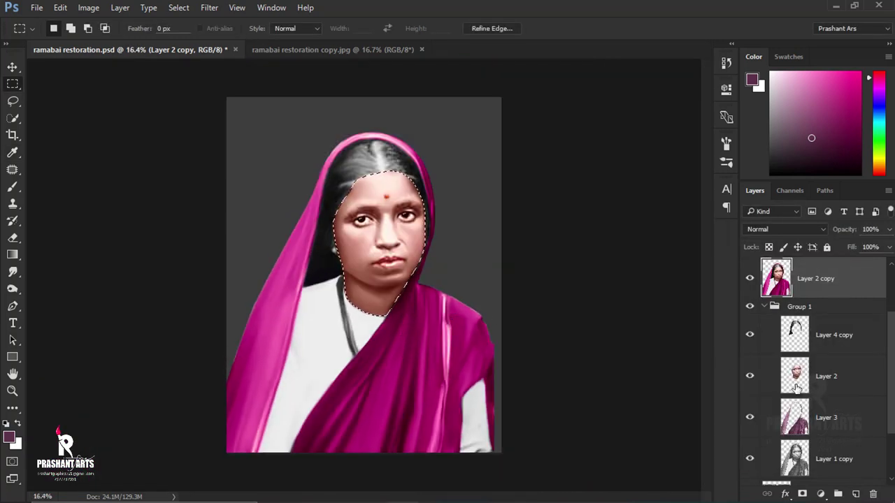
scroll(364, 236, "up", 2)
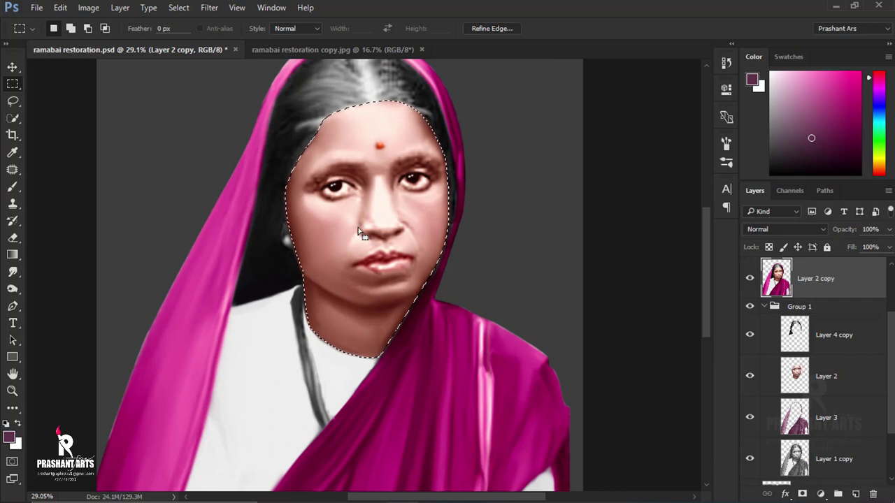
right_click(347, 232)
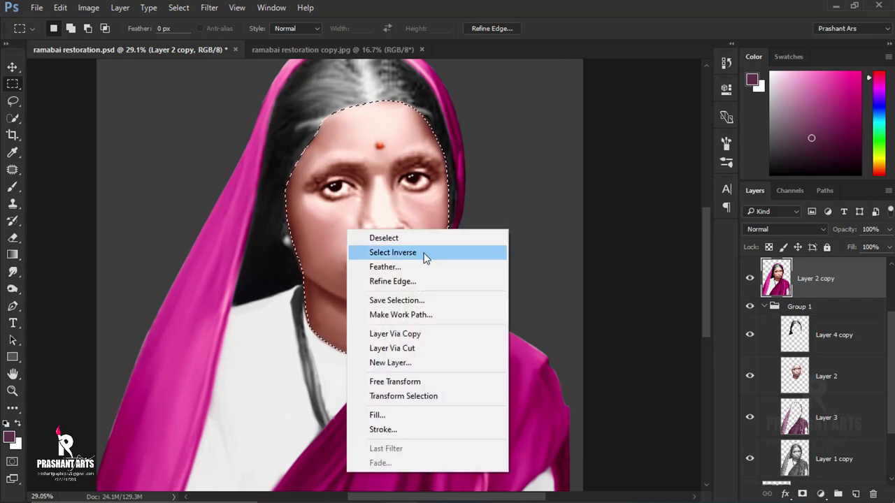
left_click(420, 267)
left_click(579, 243)
Step: Add +41 Yellow to the face's Reds with Selective Color, then deselect
left_click(88, 7)
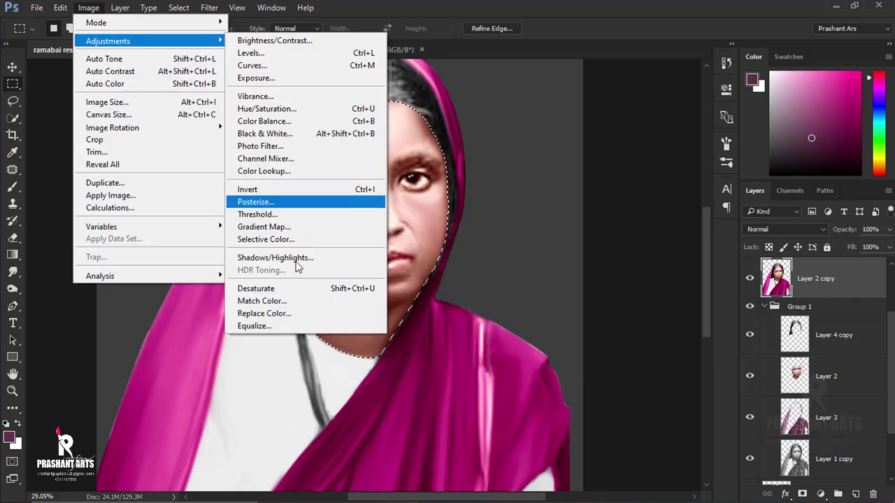
left_click(338, 241)
left_click_drag(154, 346, 180, 346)
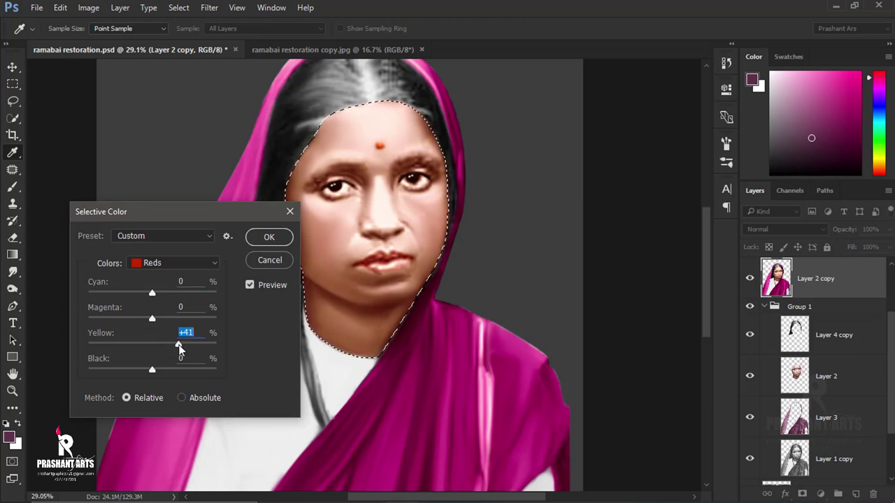
key("Return")
key("m")
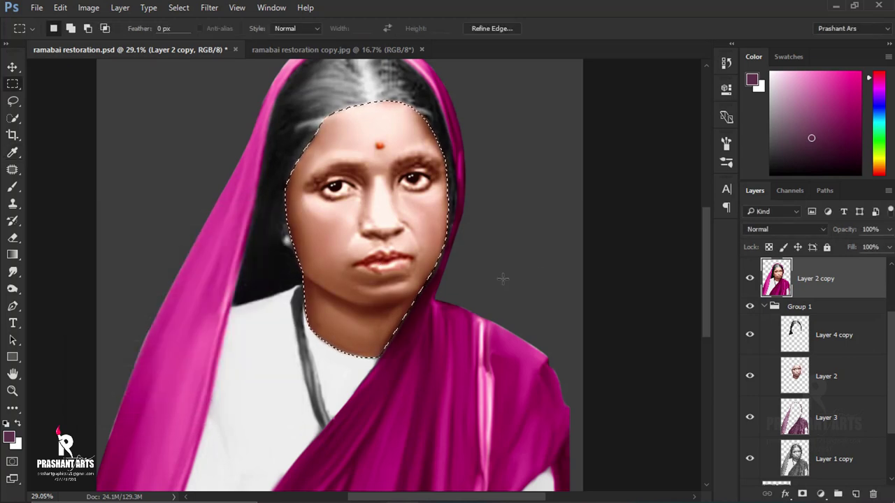
Step: Zoom out to the whole portrait and save the document
key("ctrl+0")
scroll(357, 234, "up", 3)
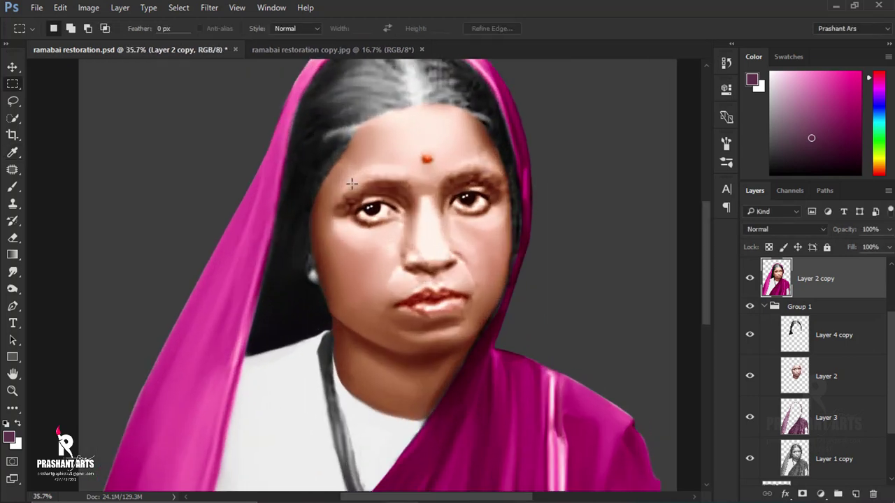
key("ctrl+s")
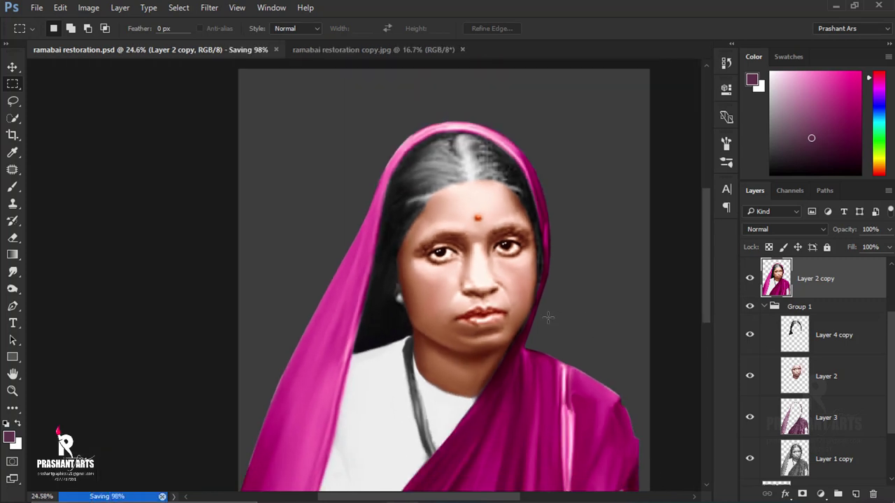
Step: Duplicate the colourised layer, hide the original, move Layer 2 copy into Group 1, and save
scroll(447, 167, "up", 1)
scroll(448, 167, "up", 5)
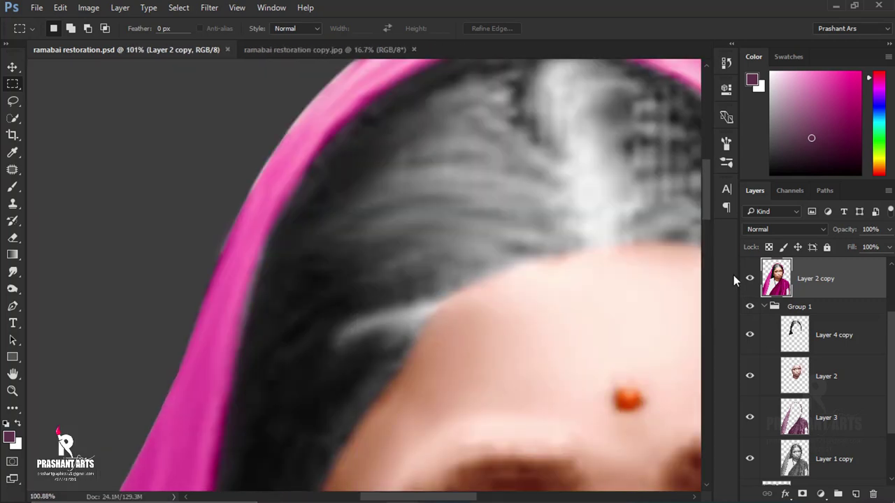
key("ctrl+j")
left_click(816, 320)
left_click(750, 319)
left_click_drag(776, 320, 789, 355)
left_click(764, 308)
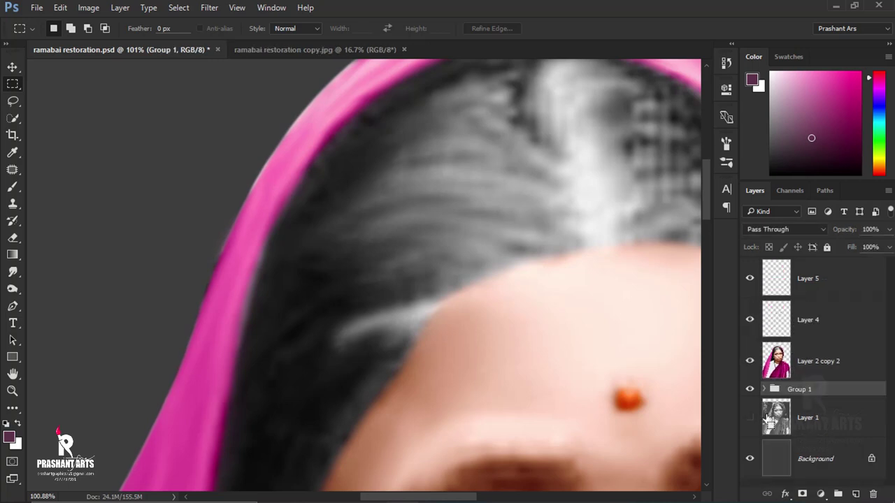
key("ctrl+s")
Step: Set up the Smudge tool at 81% strength, adjusting its brush tip and spacing
key("alt+bracketright")
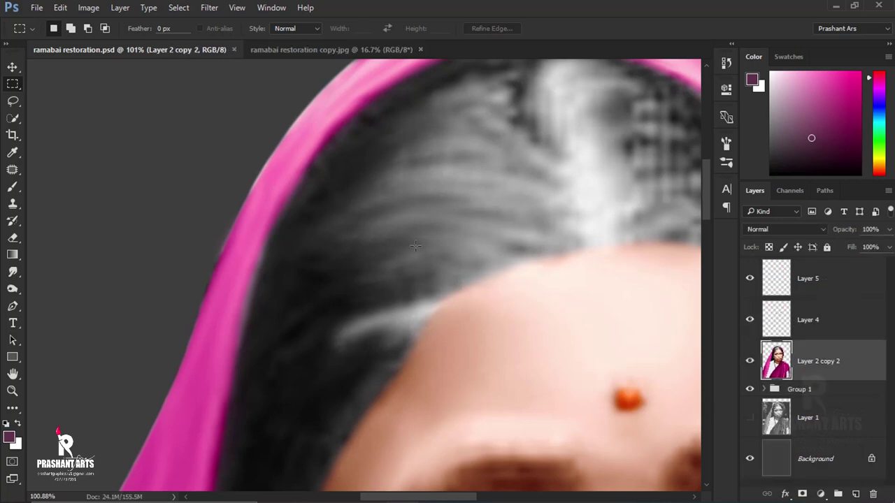
left_click_drag(456, 258, 330, 300)
left_click(13, 272)
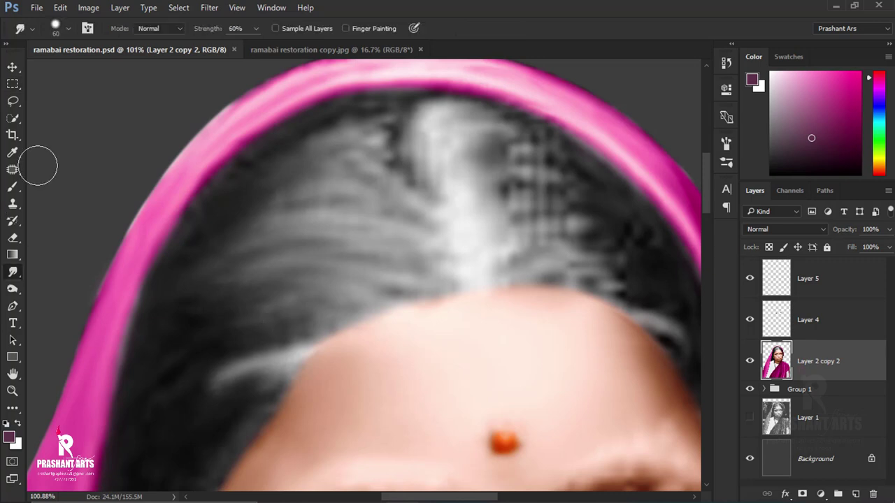
left_click(68, 28)
left_click(351, 194)
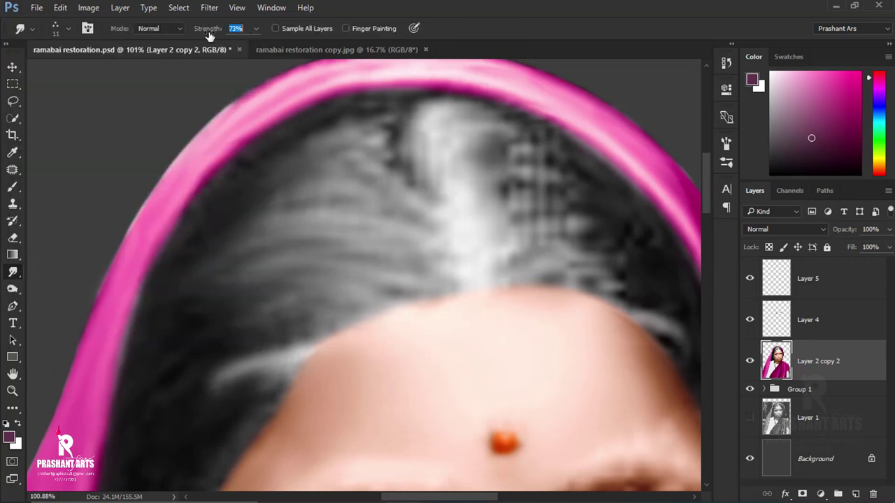
left_click(728, 145)
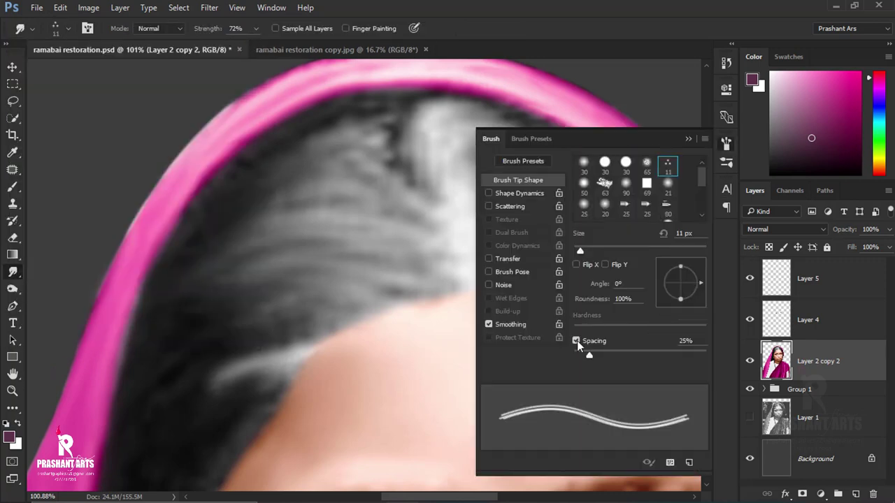
left_click(577, 341)
left_click(688, 138)
scroll(349, 245, "up", 3, "alt")
mouse_move(338, 240)
left_mouse_down()
mouse_move(368, 185)
mouse_move(396, 164)
left_mouse_up()
Step: Smudge the grey strands above the forehead and along the hairline into streaks
left_click_drag(190, 323, 248, 299)
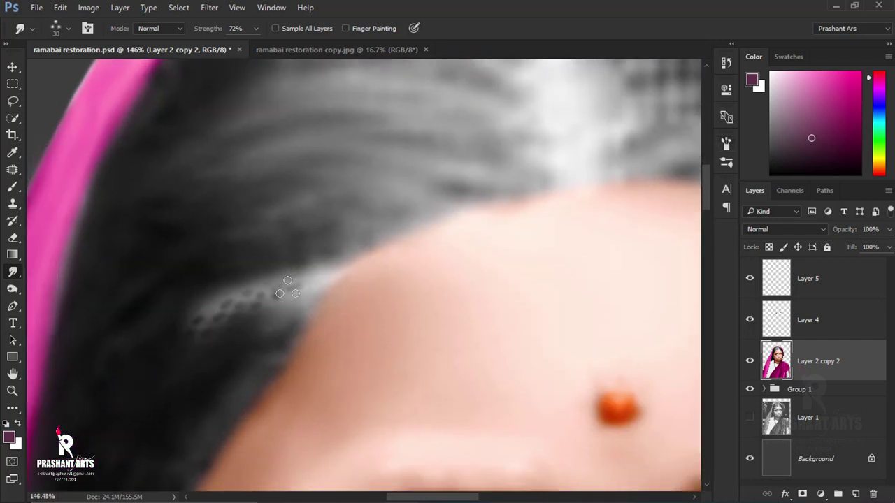
left_click(726, 143)
left_click(688, 139)
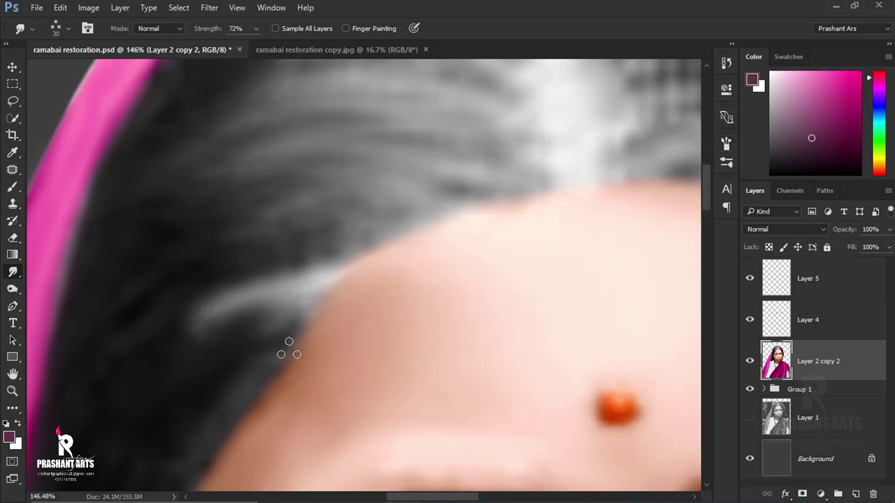
left_click_drag(187, 326, 293, 290)
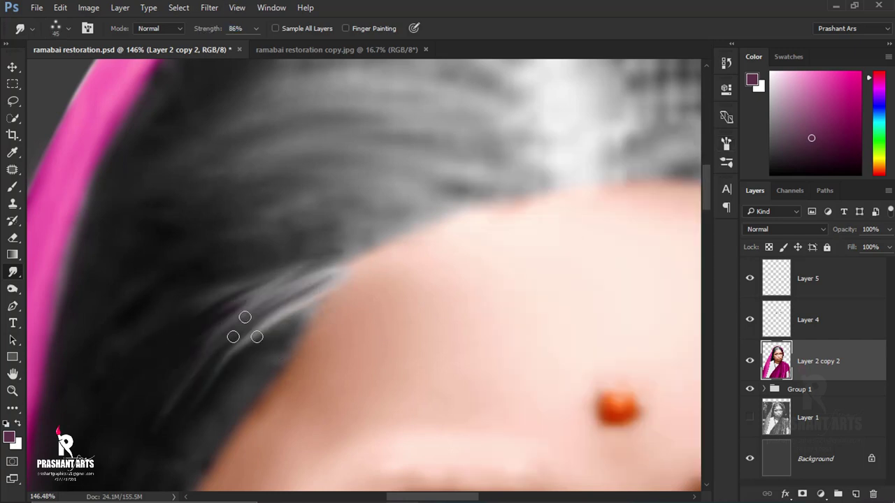
left_click_drag(244, 326, 334, 280)
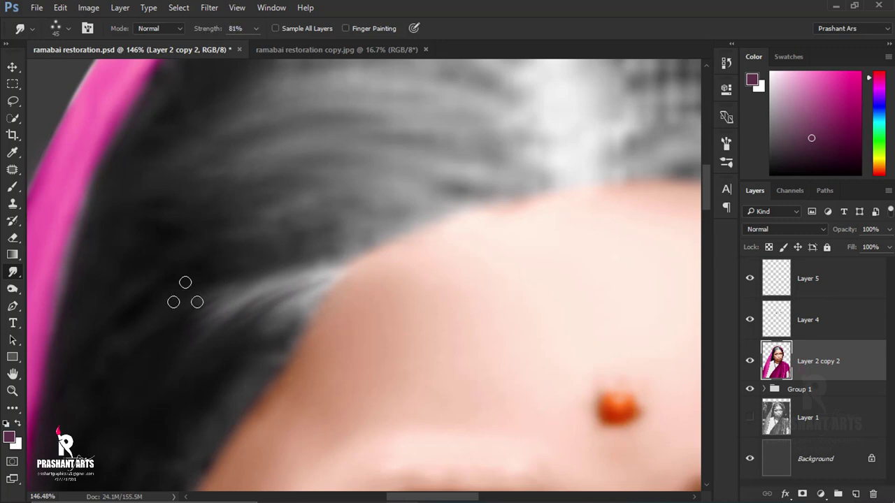
left_click_drag(198, 260, 494, 202)
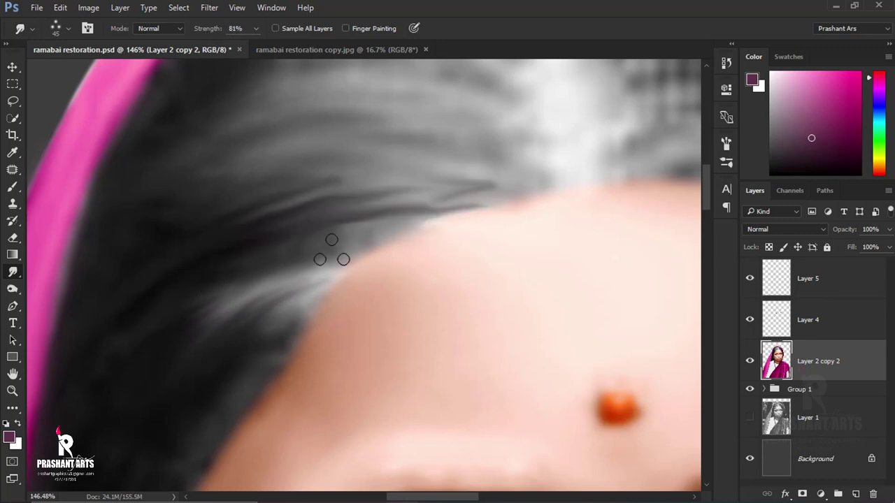
Step: Zoom and pan around the hairline to inspect the smudged strands
scroll(443, 234, "down", 5)
scroll(376, 270, "up", 5)
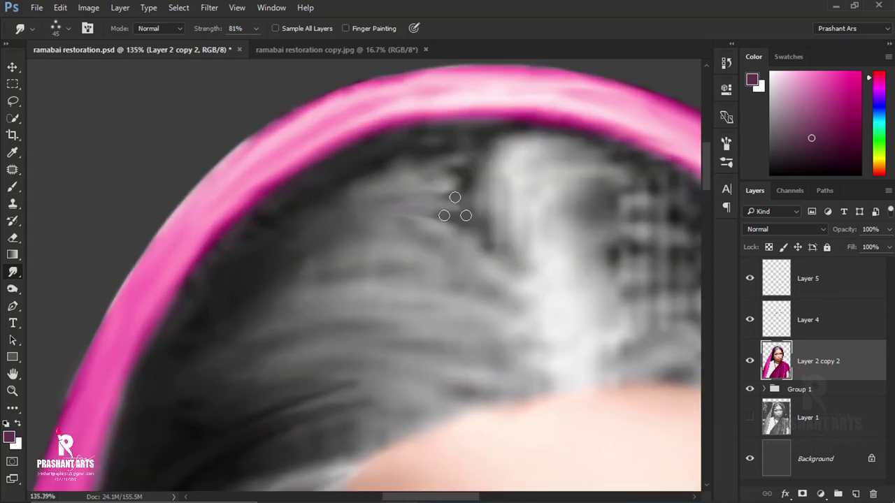
scroll(434, 158, "up", 3)
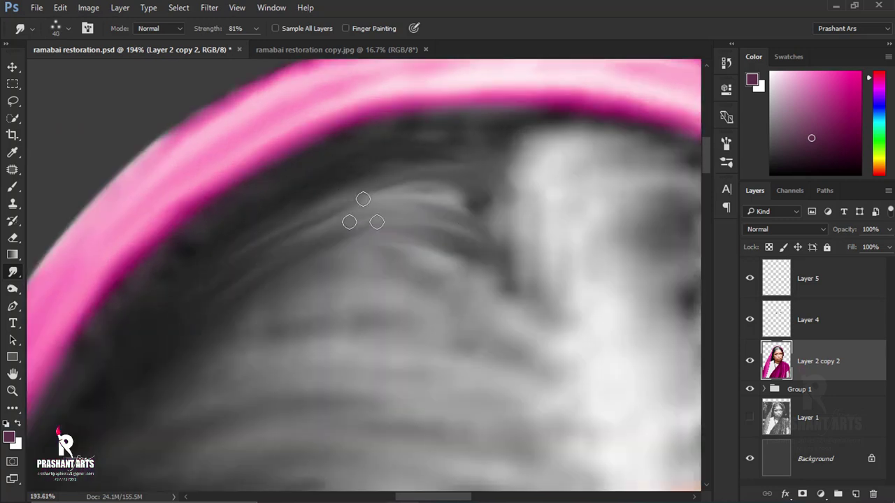
scroll(440, 210, "down", 2)
scroll(331, 166, "up", 2)
scroll(410, 250, "down", 5)
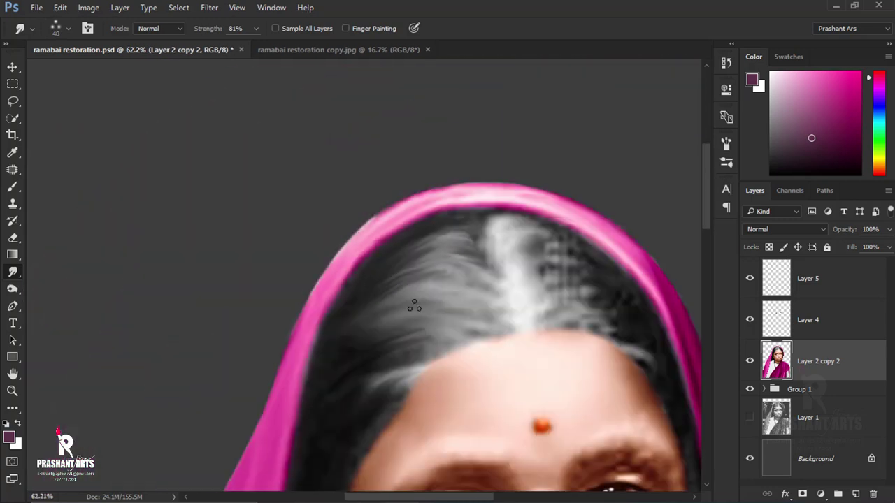
scroll(308, 280, "up", 7)
scroll(284, 222, "up", 1)
scroll(202, 287, "down", 3)
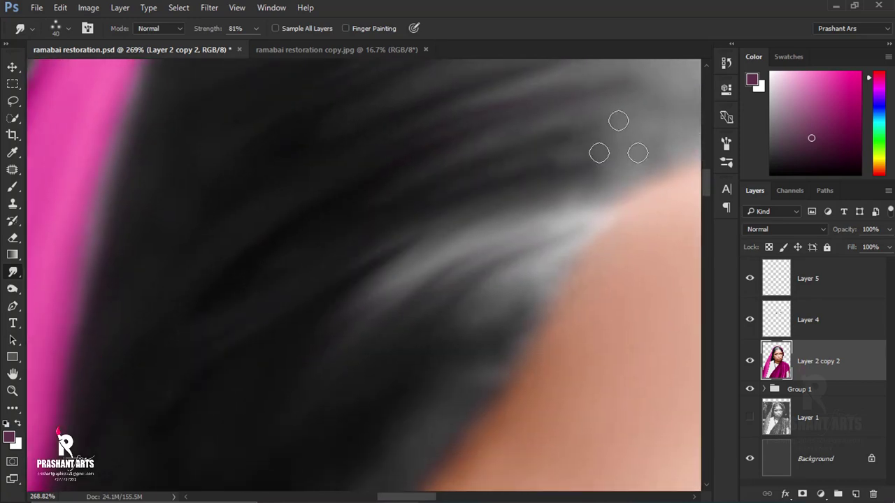
scroll(200, 354, "down", 2)
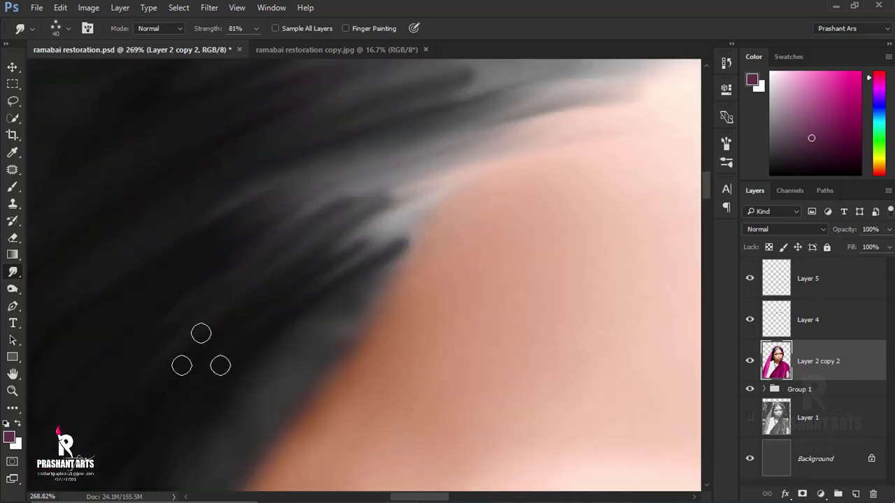
scroll(524, 190, "down", 5)
scroll(358, 284, "up", 1)
scroll(410, 190, "up", 1)
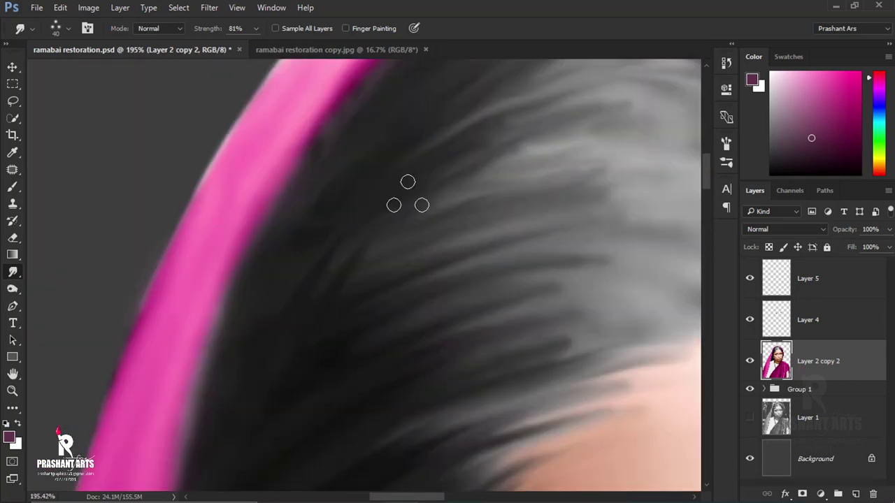
scroll(410, 189, "down", 5)
scroll(425, 140, "up", 5)
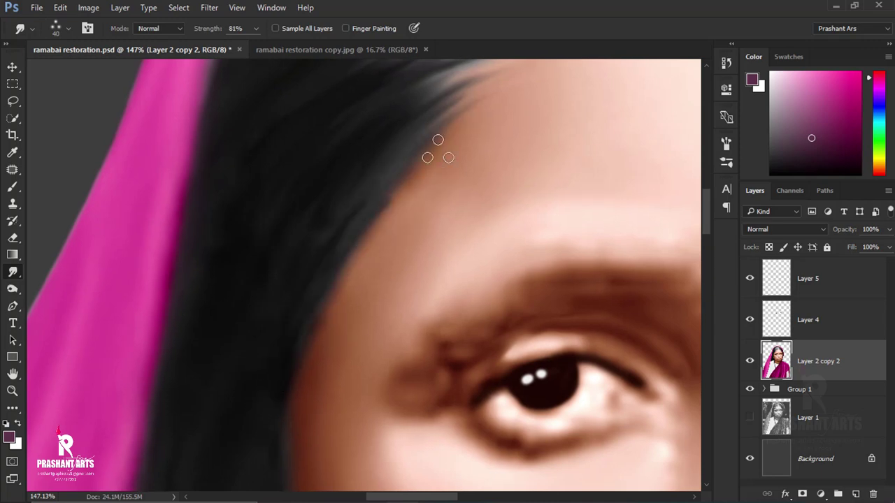
scroll(434, 149, "down", 5)
scroll(171, 287, "up", 5)
scroll(384, 313, "up", 10)
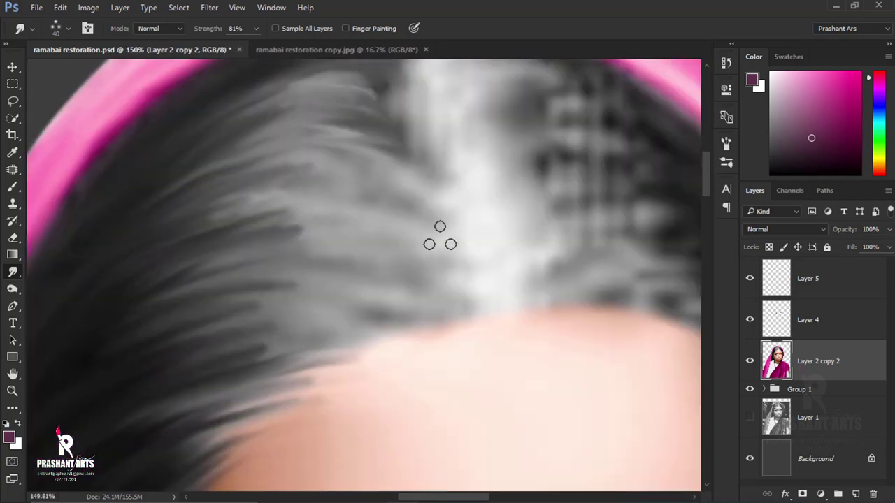
scroll(480, 256, "down", 2)
scroll(480, 256, "right", 2)
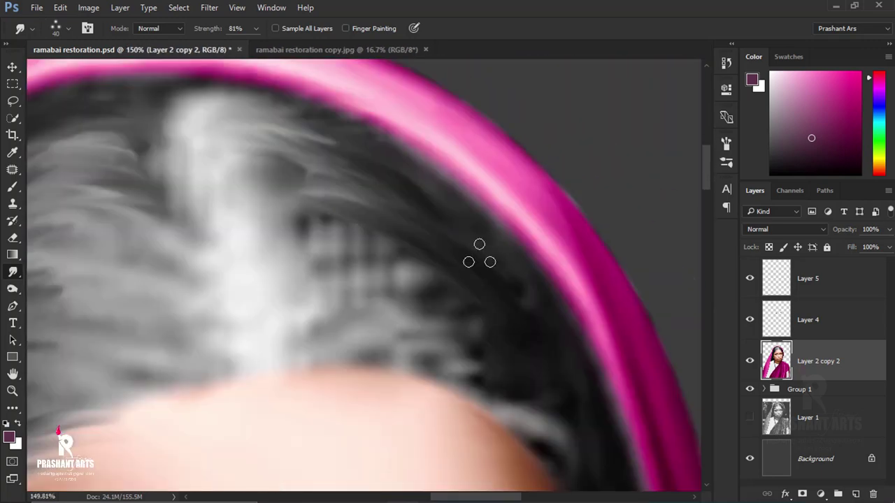
scroll(396, 220, "down", 8)
scroll(413, 284, "up", 9)
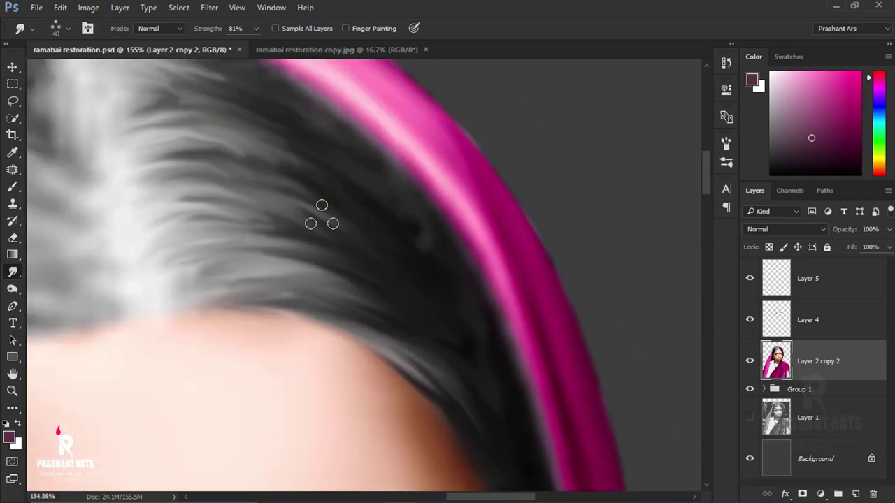
scroll(300, 251, "left", 4)
scroll(347, 314, "up", 3)
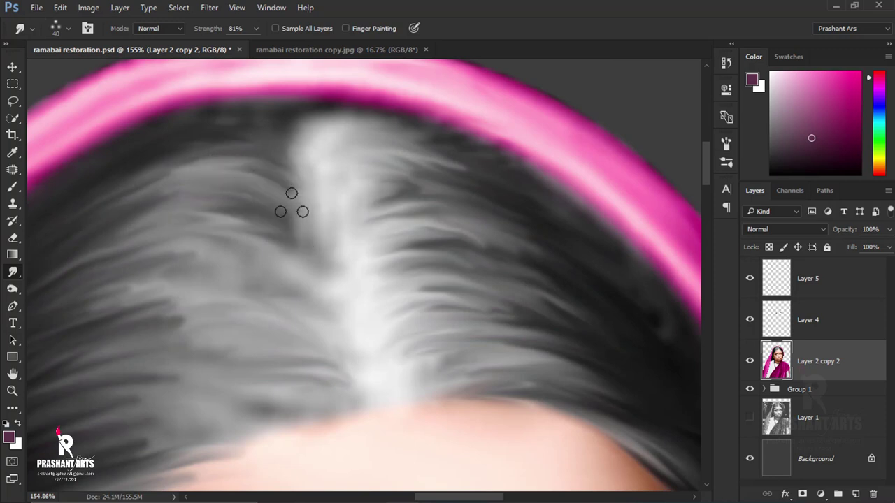
scroll(291, 203, "down", 2)
scroll(340, 256, "down", 3)
scroll(210, 301, "left", 3)
Step: Sample a dark colour from the hair and switch to a soft brush
left_click(94, 349, "alt")
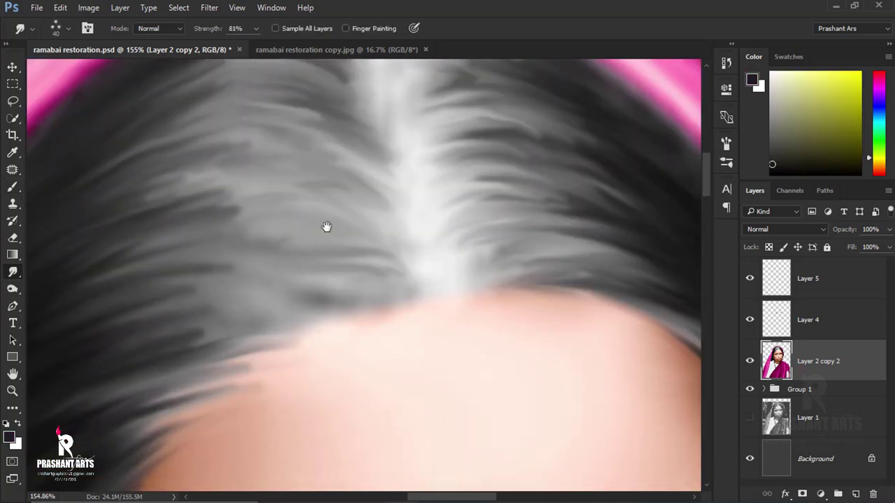
scroll(326, 227, "up", 3)
scroll(423, 284, "down", 3)
scroll(454, 277, "down", 2)
scroll(454, 276, "left", 3)
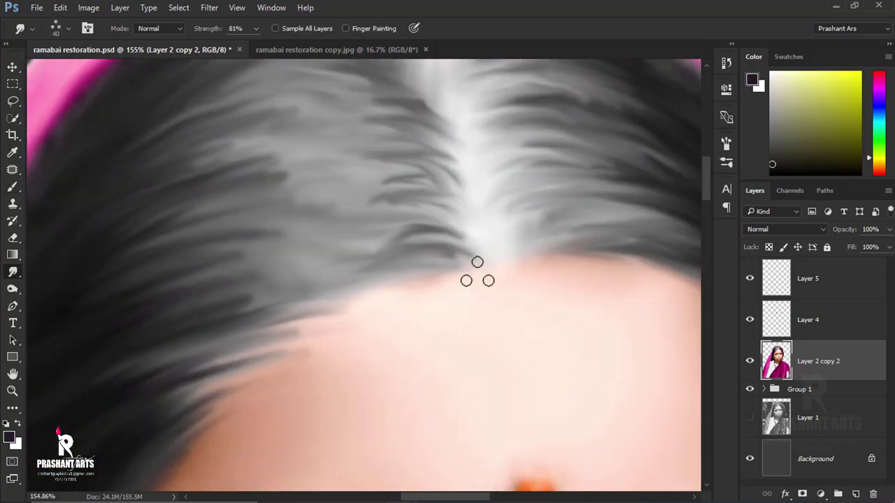
scroll(493, 279, "right", 5)
scroll(493, 280, "up", 2)
scroll(423, 295, "down", 10)
scroll(499, 170, "up", 10)
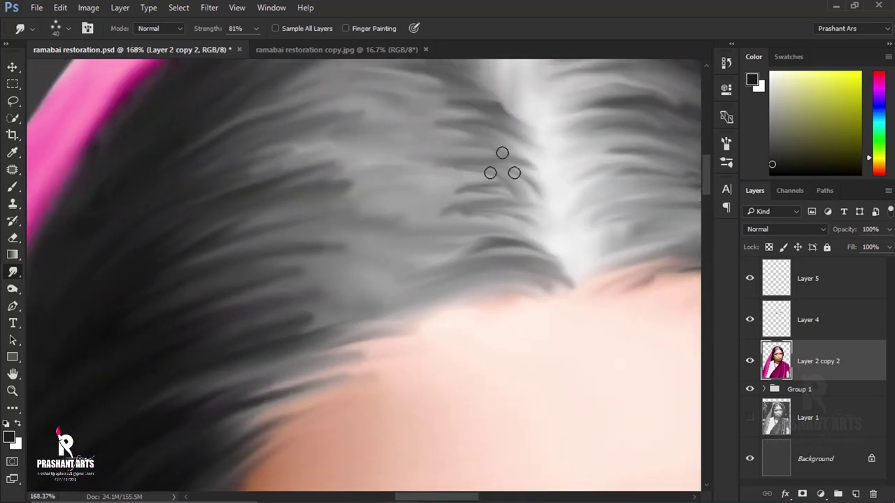
scroll(200, 300, "up", 3)
scroll(191, 277, "down", 3)
scroll(190, 278, "down", 2)
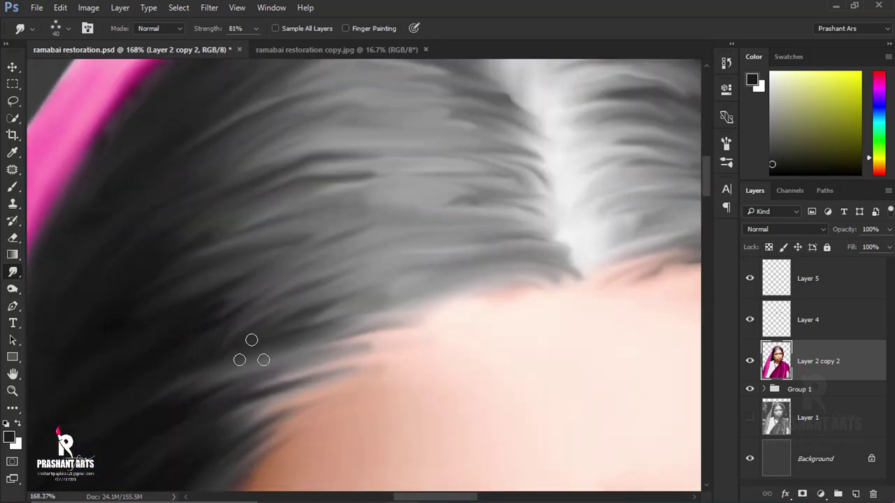
scroll(250, 359, "up", 3)
scroll(310, 245, "down", 1)
scroll(301, 284, "up", 3)
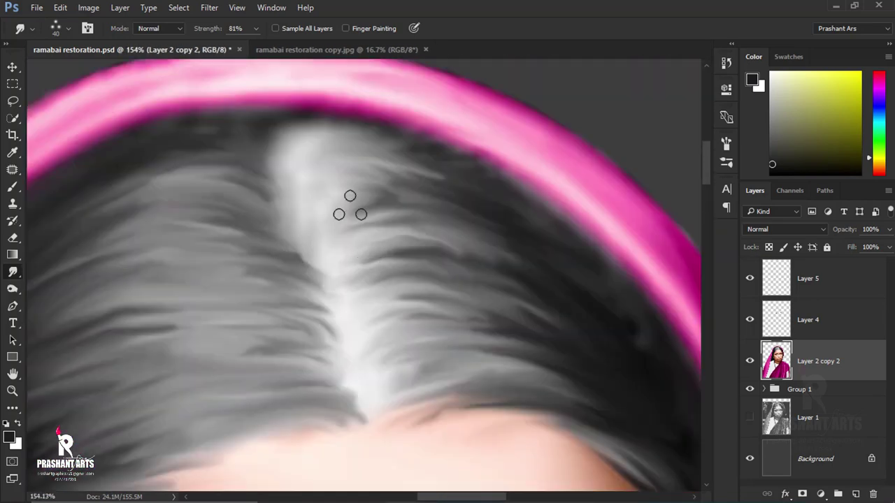
scroll(350, 204, "down", 5)
scroll(386, 245, "up", 5)
scroll(320, 202, "down", 5)
scroll(390, 175, "up", 6)
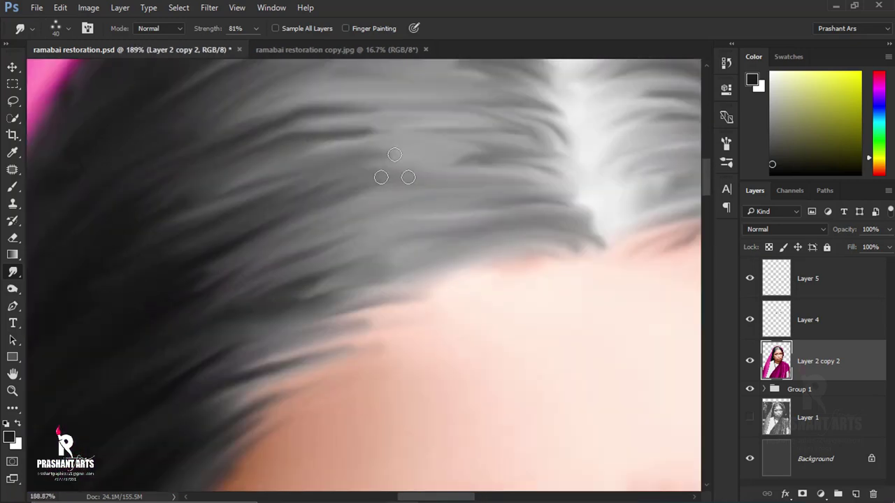
scroll(240, 345, "down", 2)
scroll(365, 292, "down", 3)
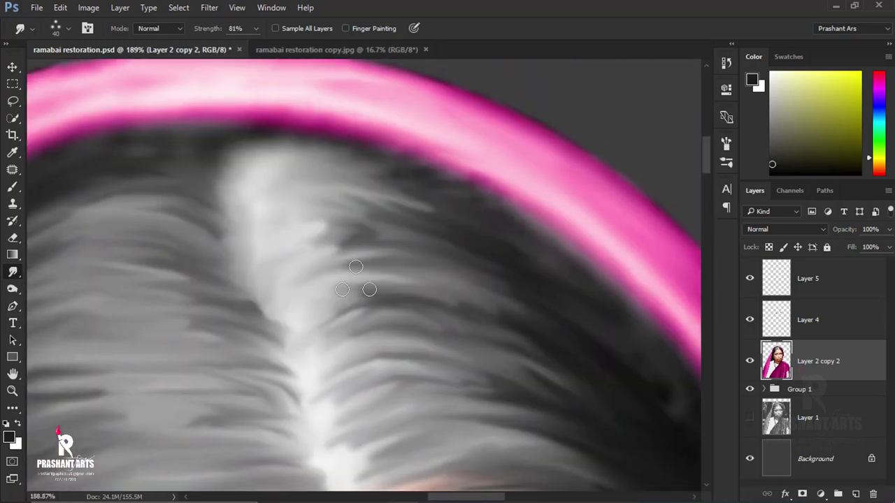
scroll(378, 291, "down", 3)
scroll(400, 287, "down", 3)
scroll(377, 279, "up", 5)
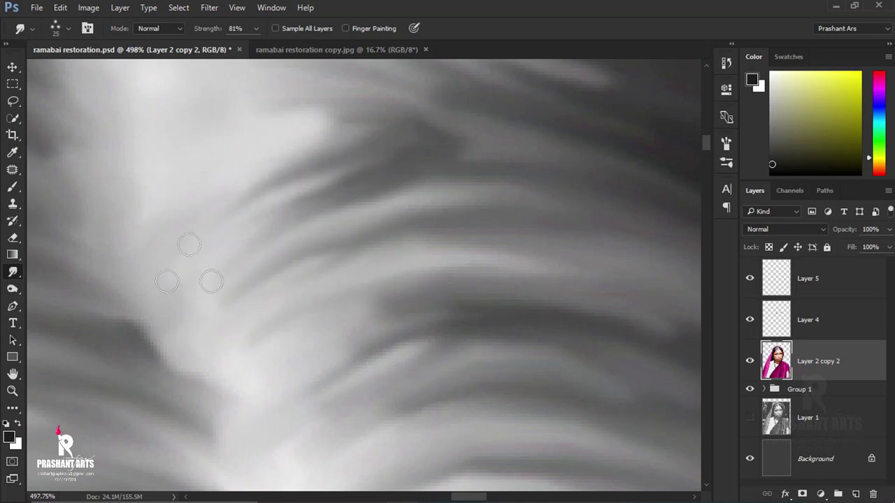
scroll(331, 300, "down", 5)
key("b")
scroll(442, 272, "up", 2)
scroll(332, 303, "up", 4)
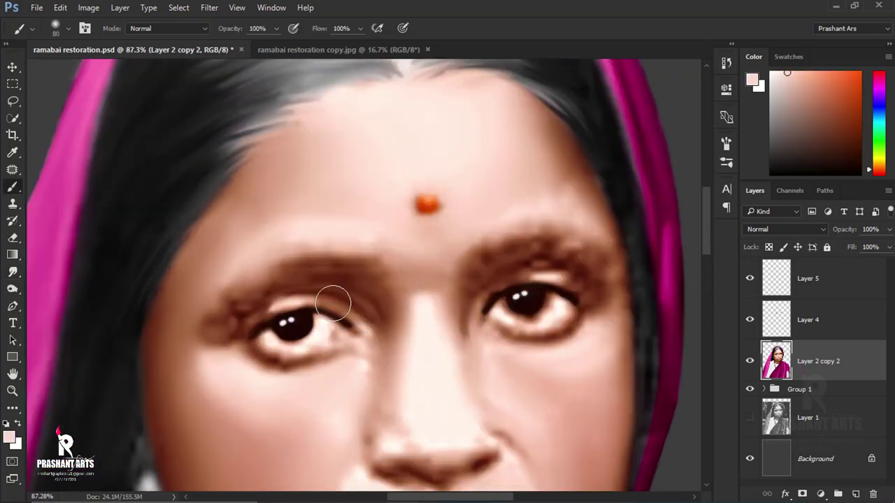
scroll(329, 299, "up", 1)
Step: Trace the right-hand eyebrow with the Pen tool and convert it to a selection
left_click(12, 305)
left_click_drag(514, 255, 391, 291)
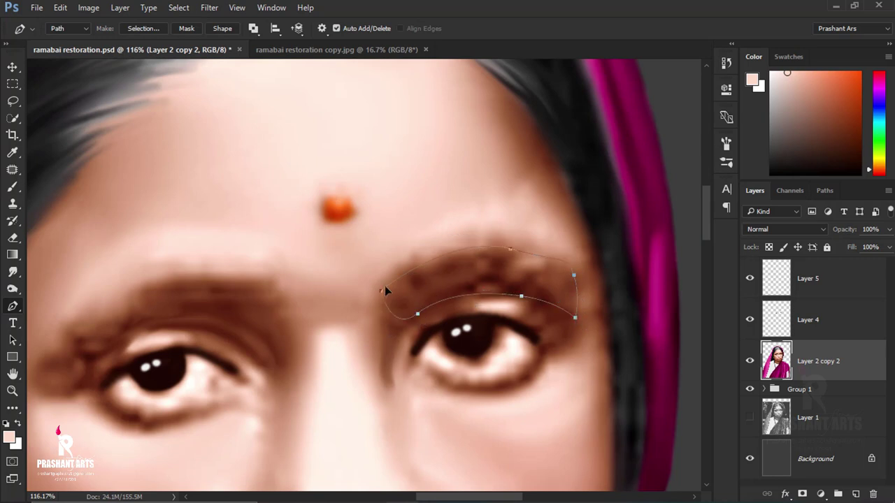
key("ctrl+Return")
Step: Trace the left eyebrow with curved points and add it to the selection
scroll(235, 285, "left", 3)
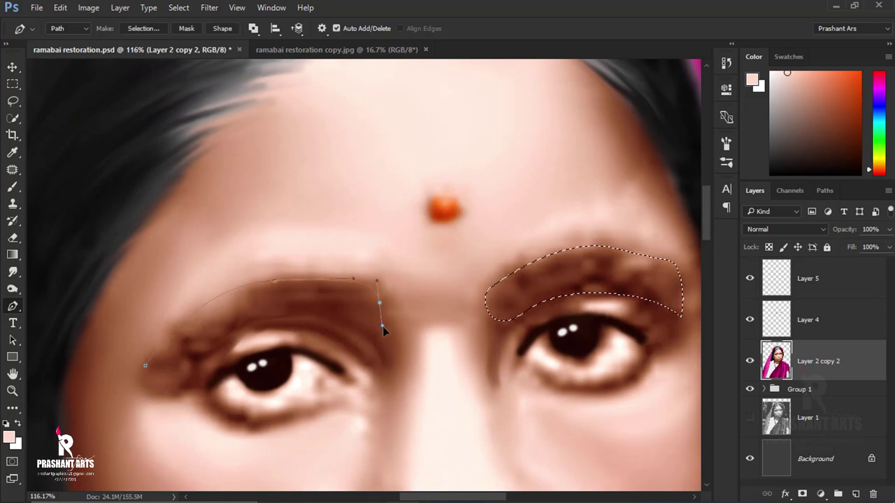
left_click_drag(387, 356, 358, 348)
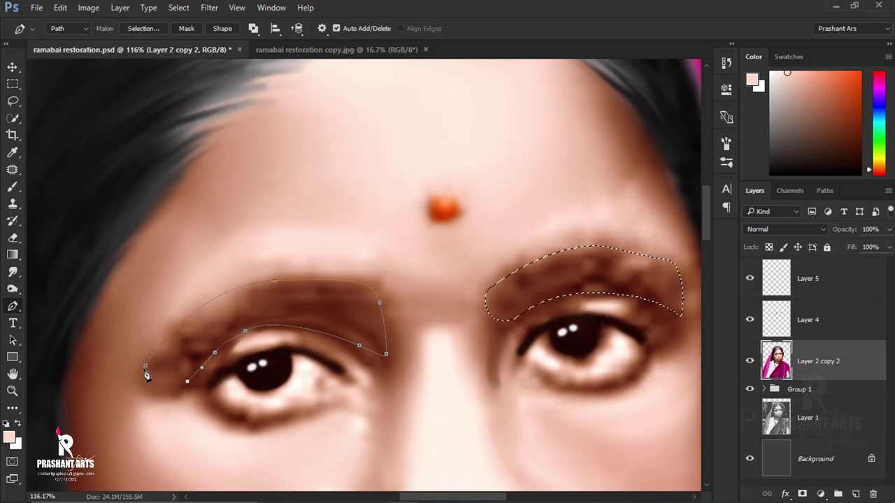
left_click(187, 380, "ctrl")
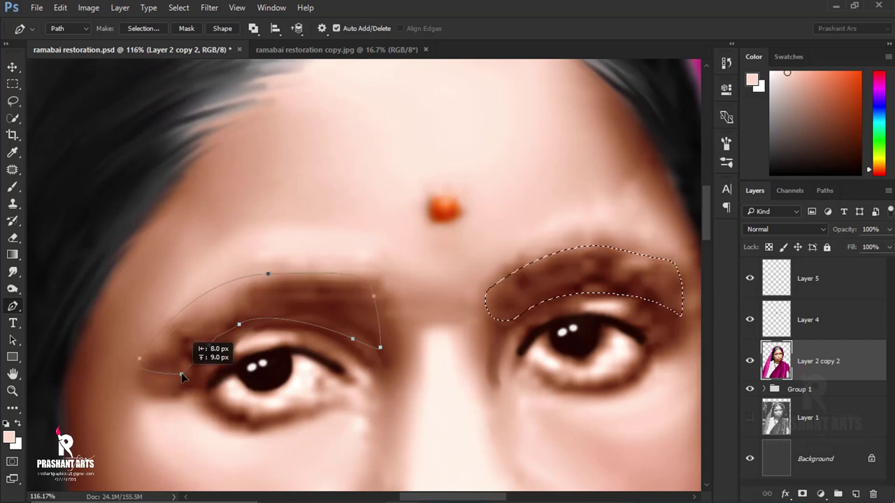
left_click_drag(201, 407, 186, 382)
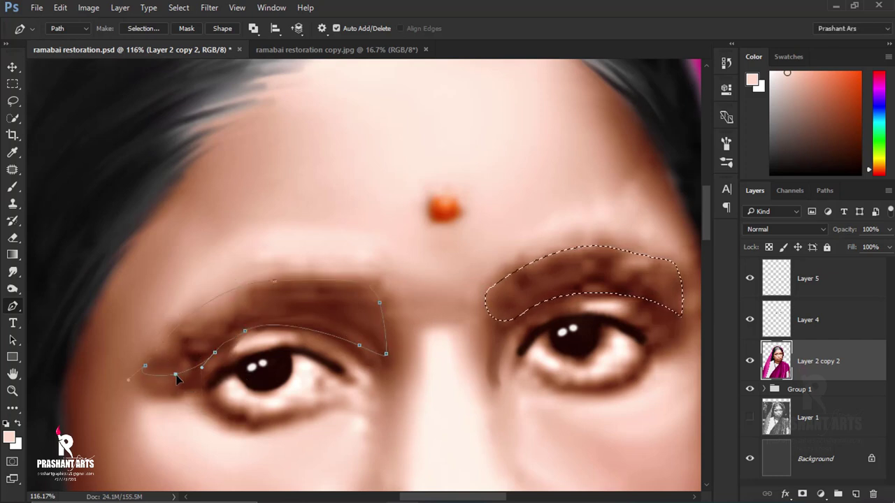
left_click(385, 355, "ctrl")
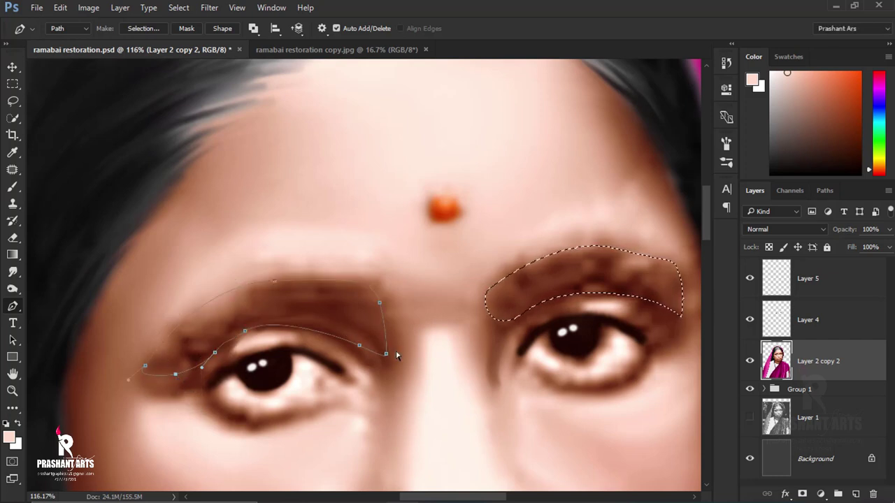
key("ctrl+Return")
Step: Feather the eyebrow selection by 10 pixels
key("m")
right_click(345, 314)
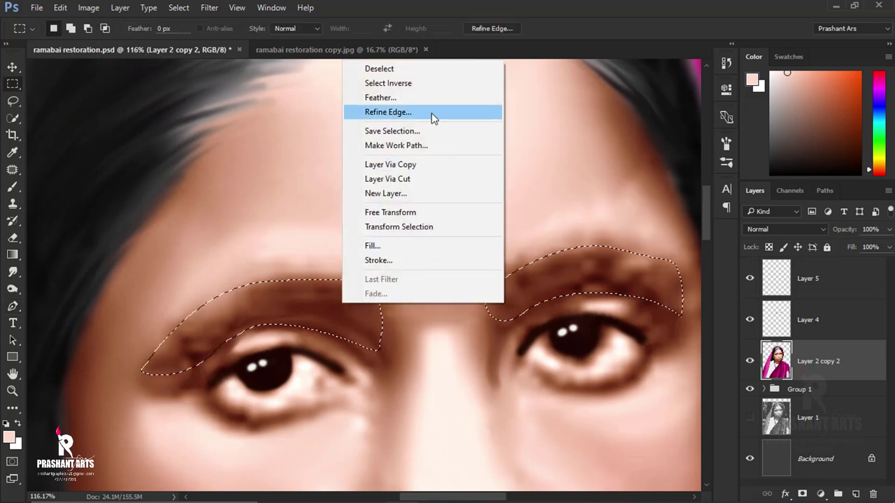
left_click(377, 97)
type("10")
left_click(582, 244)
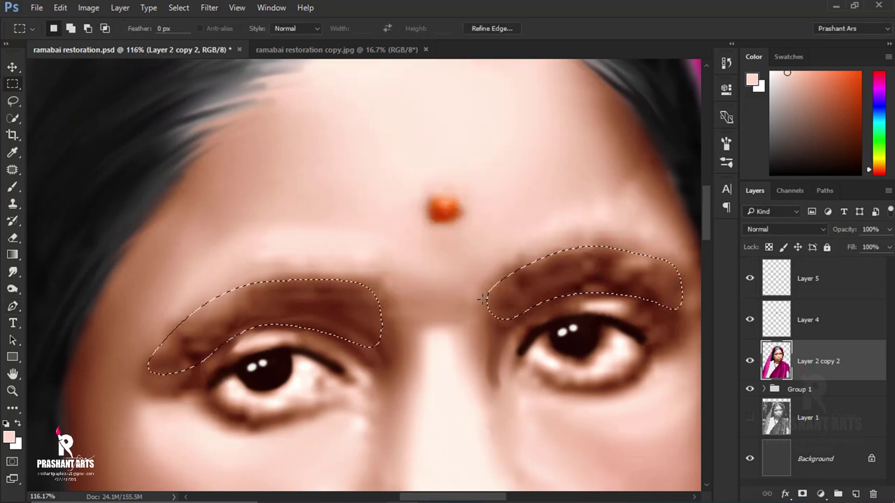
scroll(483, 300, "down", 3)
key("ctrl+u")
left_click_drag(668, 318, 660, 322)
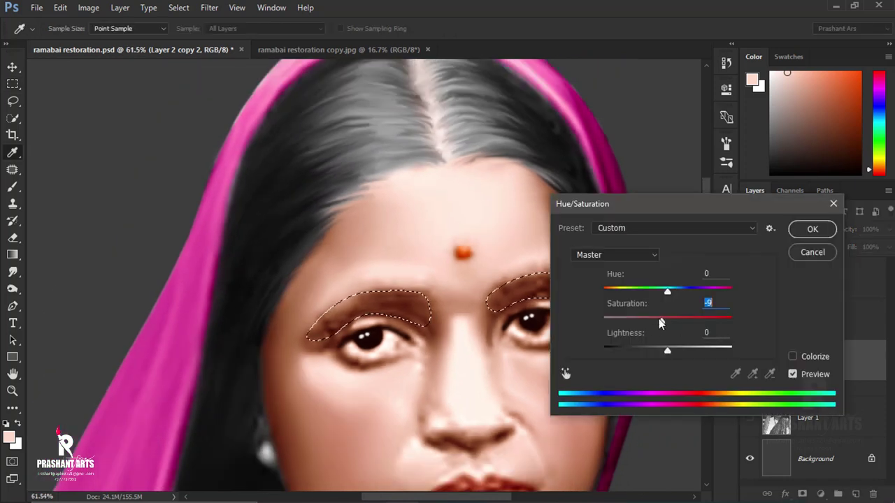
left_click(812, 229)
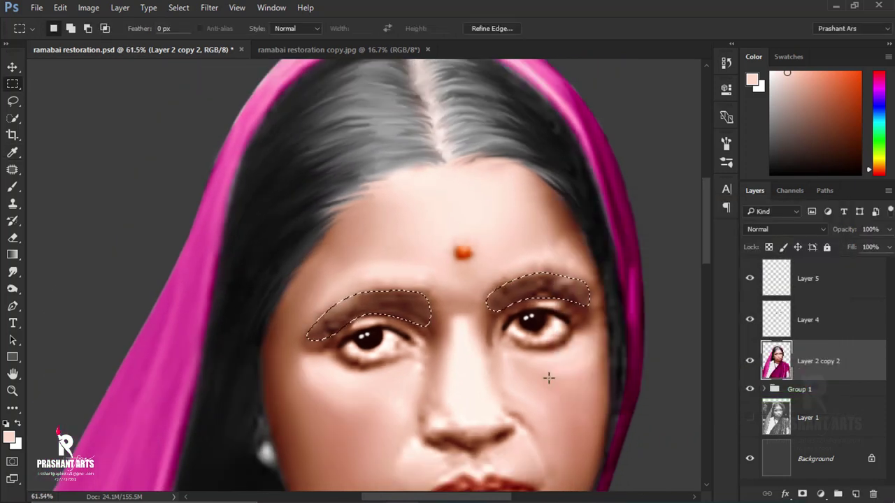
key("ctrl+d")
scroll(535, 378, "down", 5)
scroll(535, 377, "up", 5)
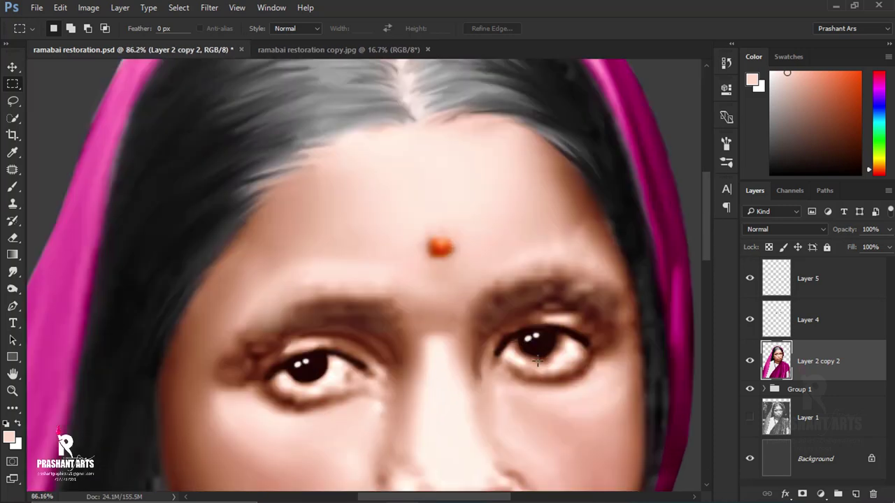
key("ctrl+shift+d")
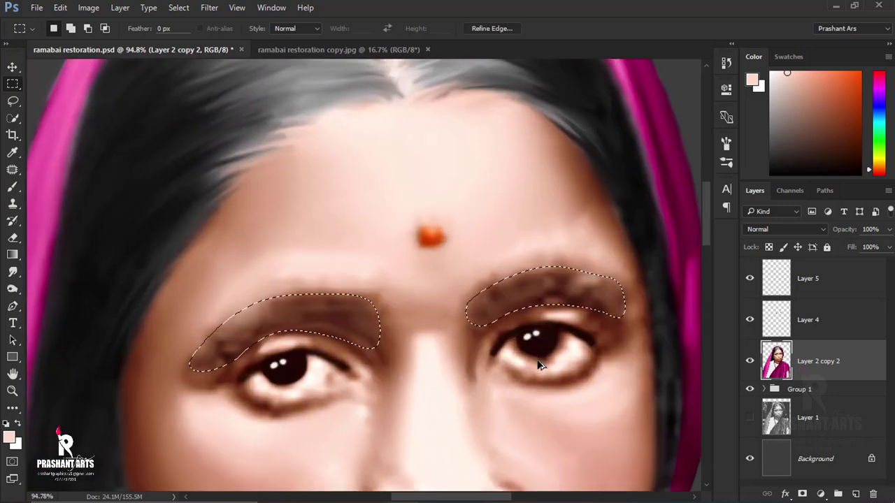
key("ctrl+b")
left_click_drag(689, 411, 696, 412)
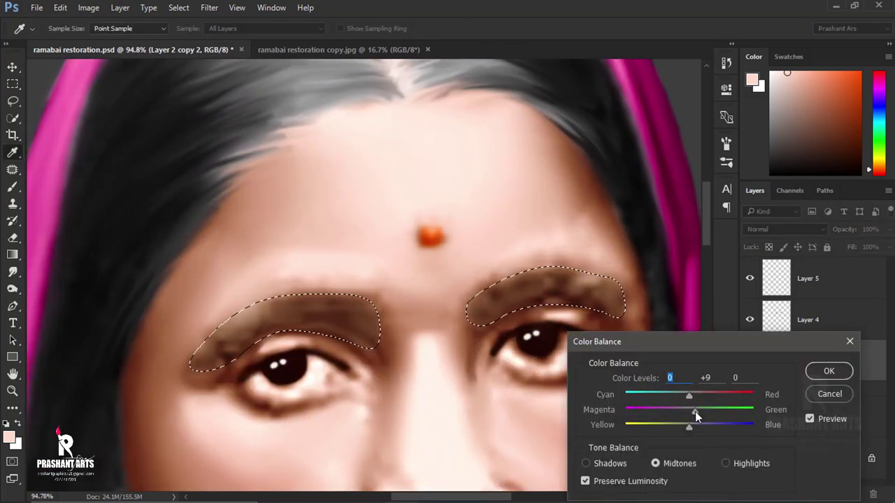
left_click(829, 371)
key("m")
key("ctrl+d")
scroll(348, 381, "down", 2)
scroll(348, 381, "down", 3)
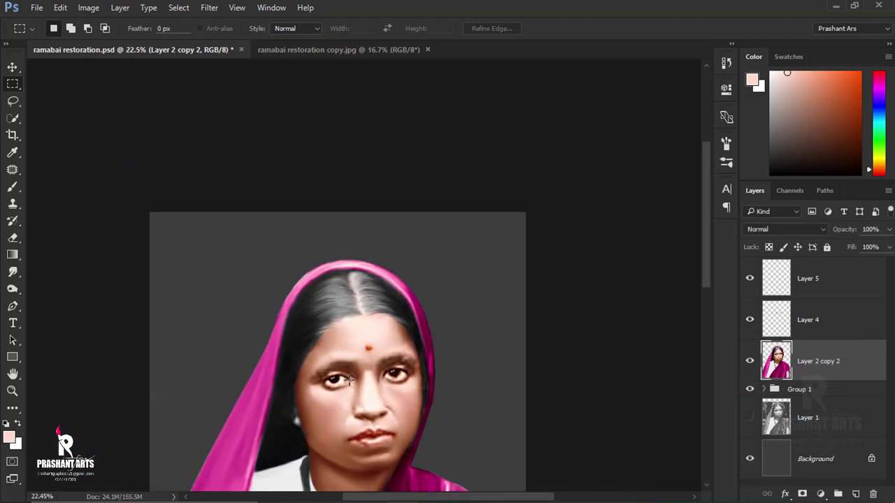
scroll(364, 377, "down", 1)
scroll(383, 225, "up", 1)
scroll(384, 225, "up", 3)
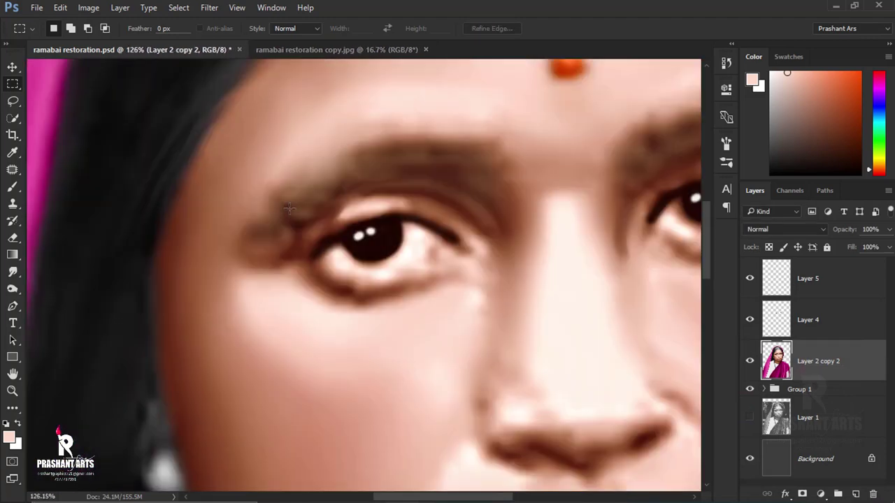
scroll(384, 225, "up", 1)
scroll(338, 227, "down", 2)
scroll(338, 227, "down", 1)
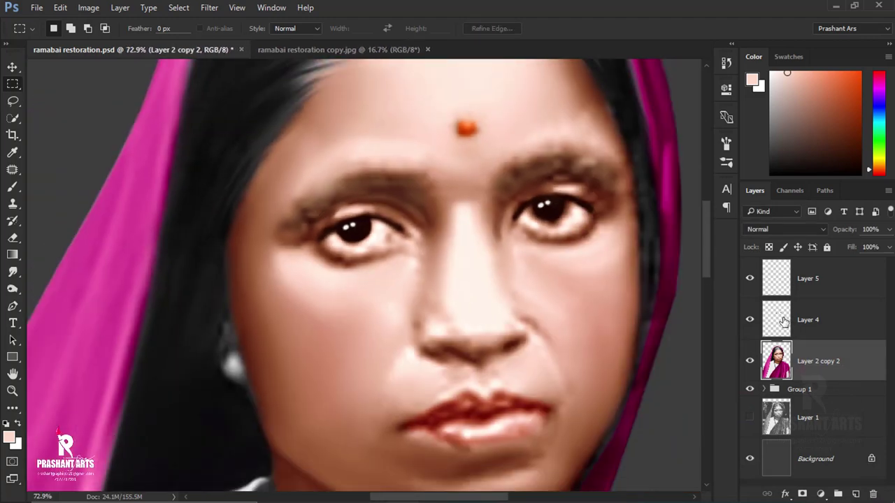
Step: Add a new layer above the portrait and paint white over the whites of both eyes
left_click(750, 320)
left_click(793, 320)
left_click(812, 361)
left_click(855, 494)
key("b")
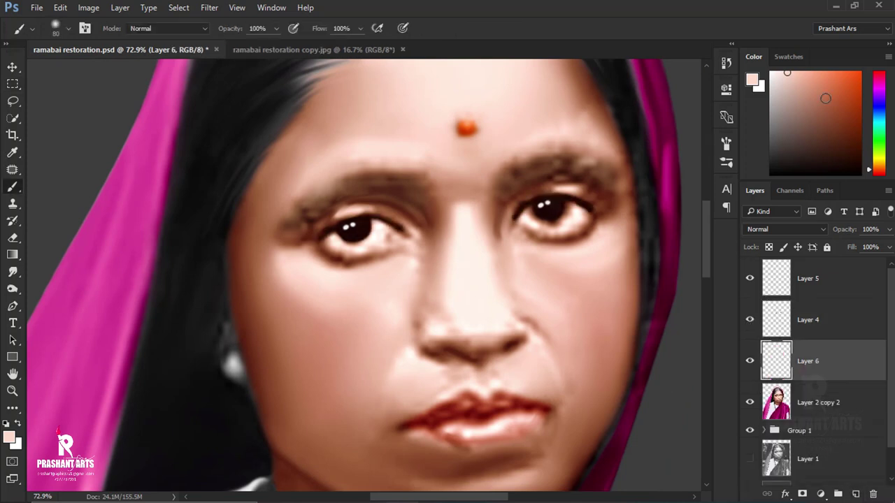
scroll(493, 271, "up", 5)
key("bracketleft")
key("bracketleft")
key("bracketleft")
mouse_move(560, 230)
left_mouse_down()
mouse_move(519, 200)
mouse_move(447, 210)
left_mouse_up()
left_click_drag(574, 194, 409, 248)
left_click_drag(280, 266, 216, 272)
Step: Load the eye layer as a selection, paint the iris black inside it, then deselect
scroll(434, 228, "down", 5)
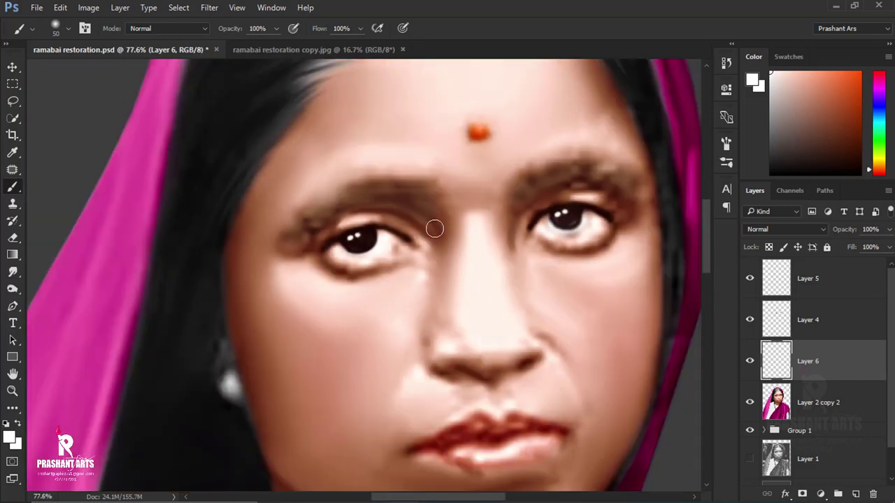
scroll(434, 228, "down", 1)
left_click(780, 316)
scroll(489, 210, "up", 3)
scroll(490, 210, "up", 3)
key("bracketleft")
key("bracketleft")
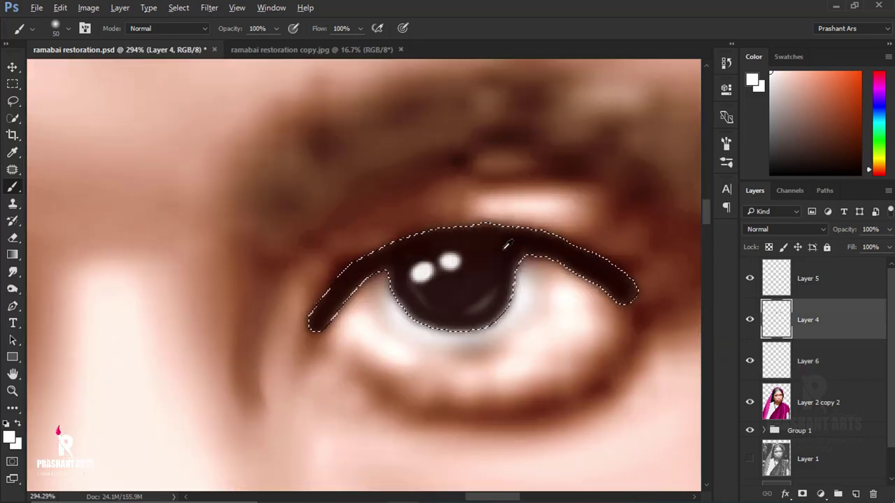
key("x")
mouse_move(494, 286)
left_mouse_down()
mouse_move(415, 286)
mouse_move(492, 273)
mouse_move(422, 304)
mouse_move(494, 258)
left_mouse_up()
key("ctrl+d")
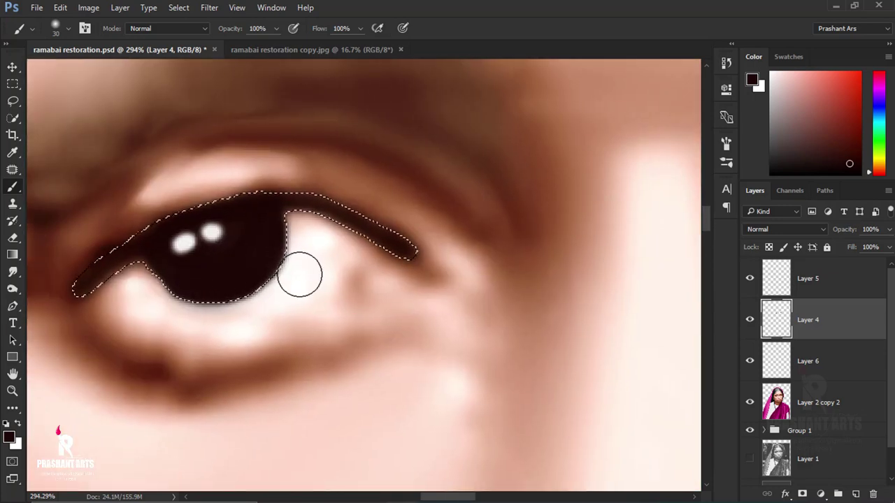
Step: Smudge the lower pupil edge downward on the eye-white layer
scroll(446, 267, "down", 5)
scroll(577, 268, "down", 2)
left_click(807, 360)
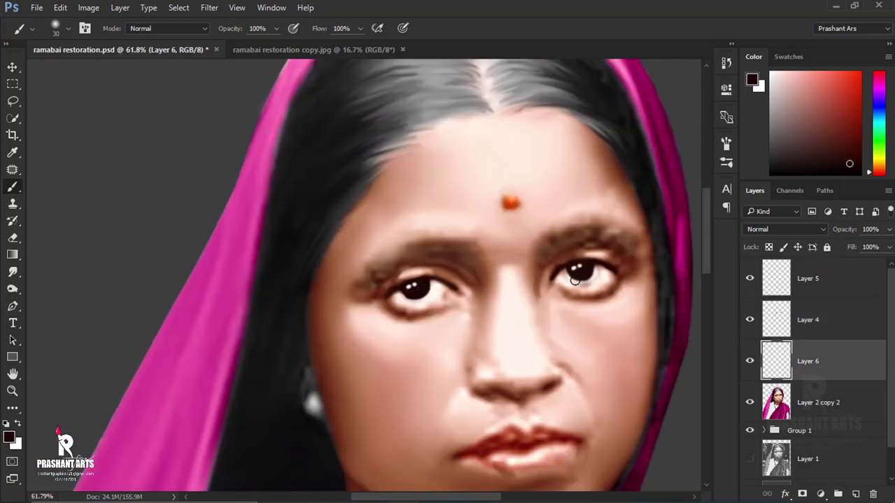
scroll(545, 328, "up", 10)
key("r")
left_click(67, 28)
key("Escape")
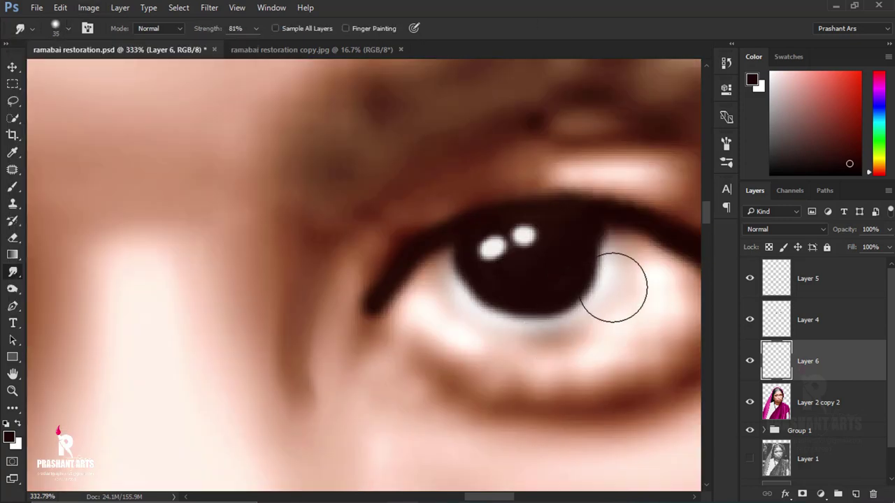
left_click_drag(500, 303, 566, 314)
Step: Merge the eye, eye-white and portrait layers together with Ctrl+E
scroll(565, 313, "down", 2)
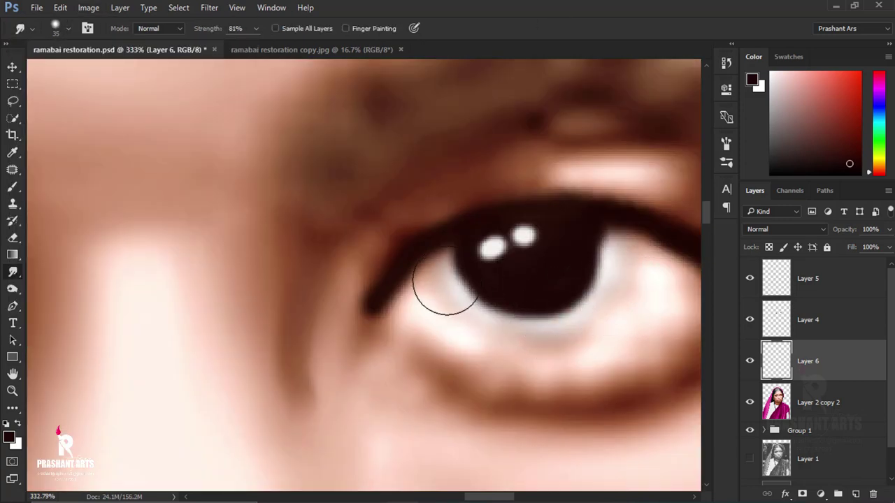
scroll(508, 264, "up", 1)
scroll(515, 299, "down", 10)
scroll(515, 300, "up", 5)
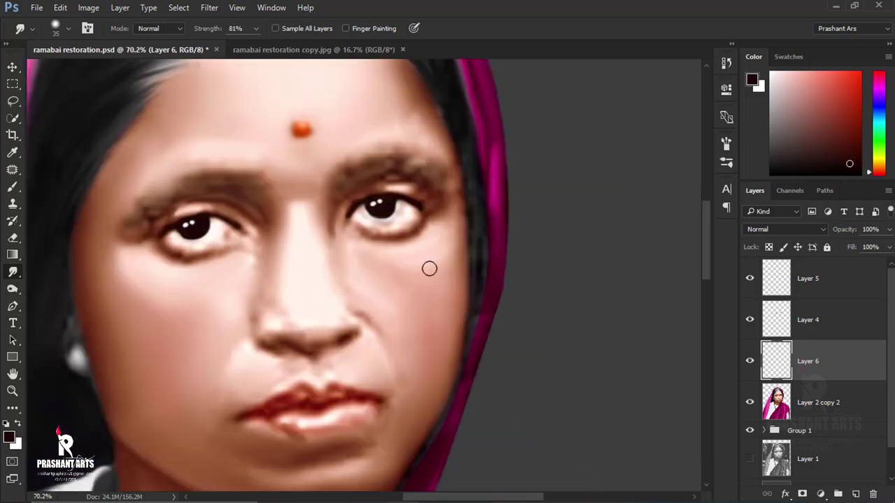
scroll(427, 268, "up", 2)
scroll(412, 236, "down", 2)
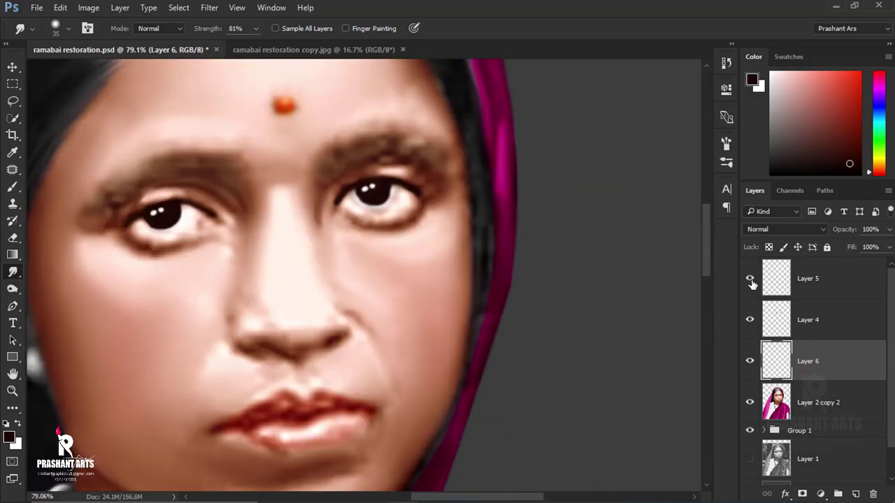
left_click(808, 319)
left_click(811, 402, "shift")
key("ctrl+e")
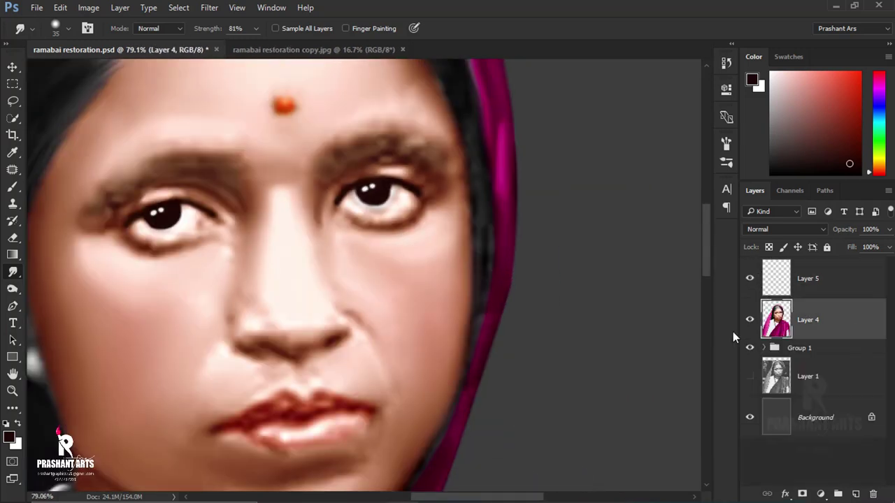
Step: Add an empty iris-colour layer and smudge along the lower iris edge with a small brush
left_click(856, 494)
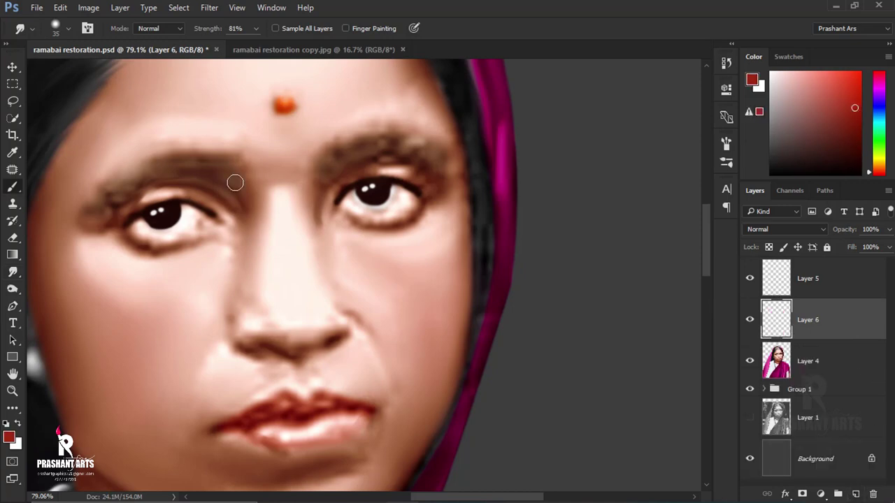
scroll(399, 176, "up", 5)
scroll(404, 220, "up", 5)
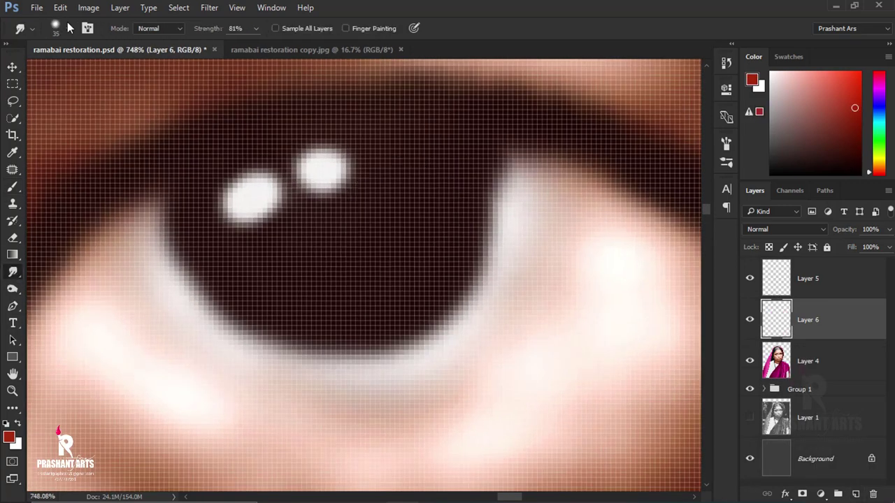
key("bracketleft")
key("bracketleft")
key("bracketleft")
key("bracketleft")
scroll(360, 241, "down", 3)
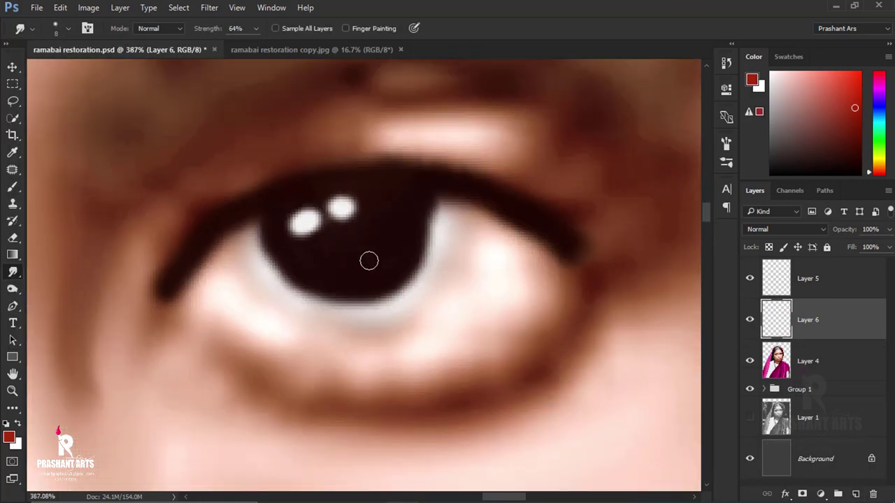
key("alt+bracketleft")
scroll(382, 204, "up", 1)
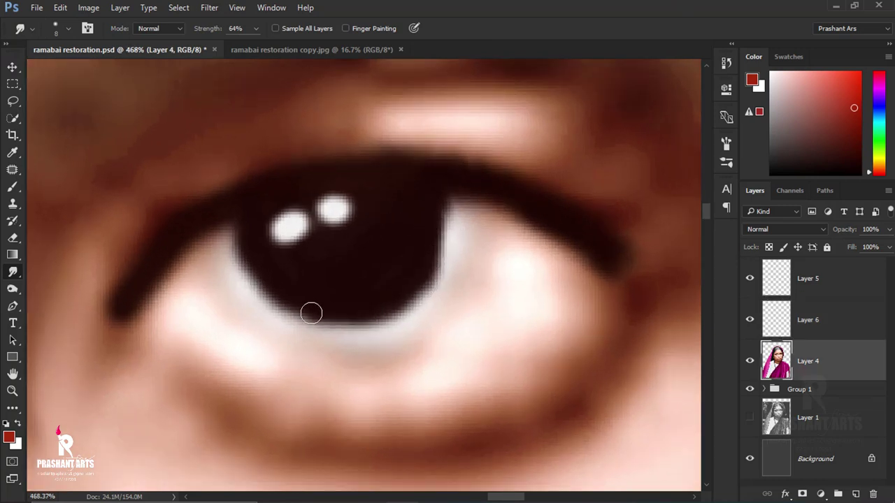
left_click_drag(311, 313, 287, 293)
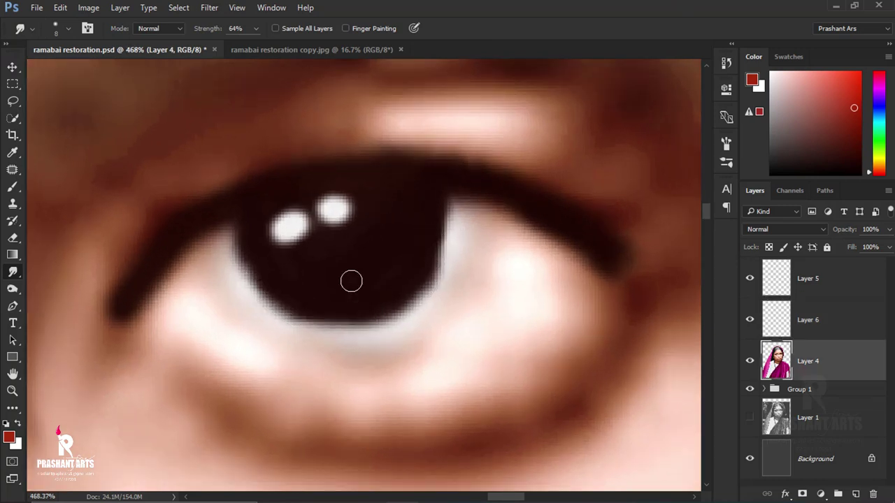
Step: Paint a red arc across the lower iris and smear it out to the iris rim
left_click(802, 325)
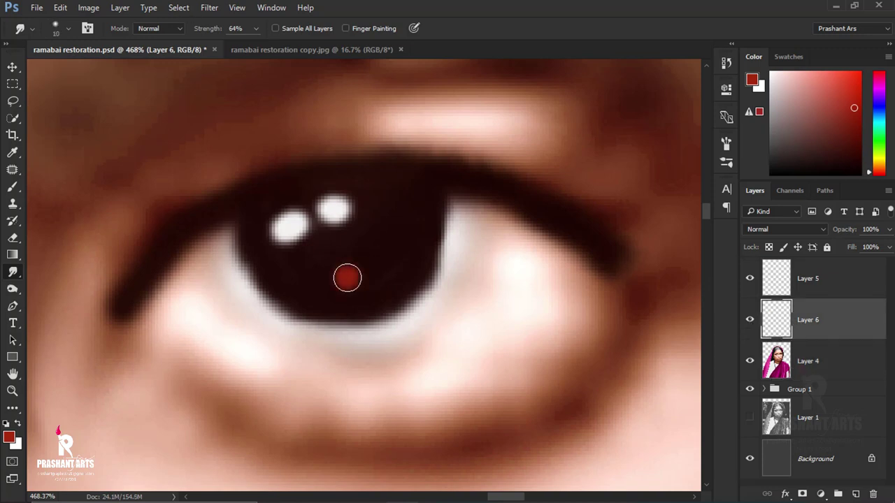
left_click_drag(347, 278, 412, 235)
left_click_drag(347, 281, 288, 264)
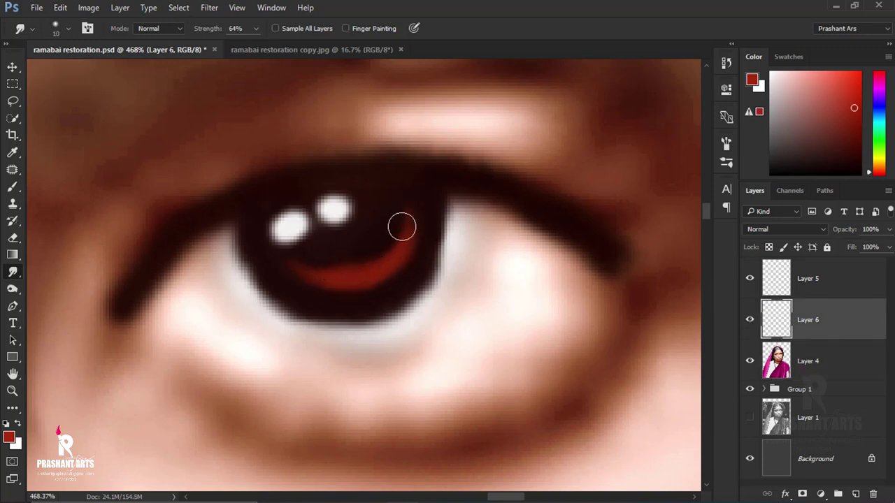
left_click_drag(363, 269, 381, 283)
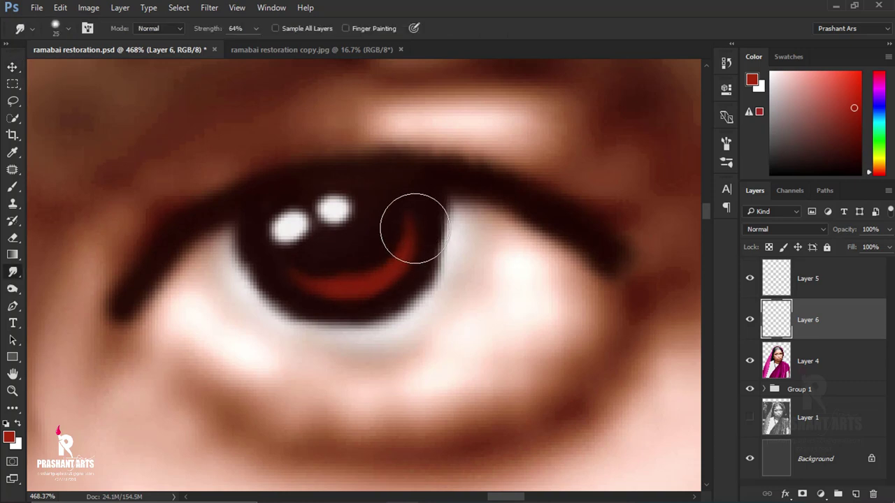
mouse_move(415, 229)
left_mouse_down()
mouse_move(292, 284)
mouse_move(250, 210)
mouse_move(343, 250)
mouse_move(365, 242)
left_mouse_up()
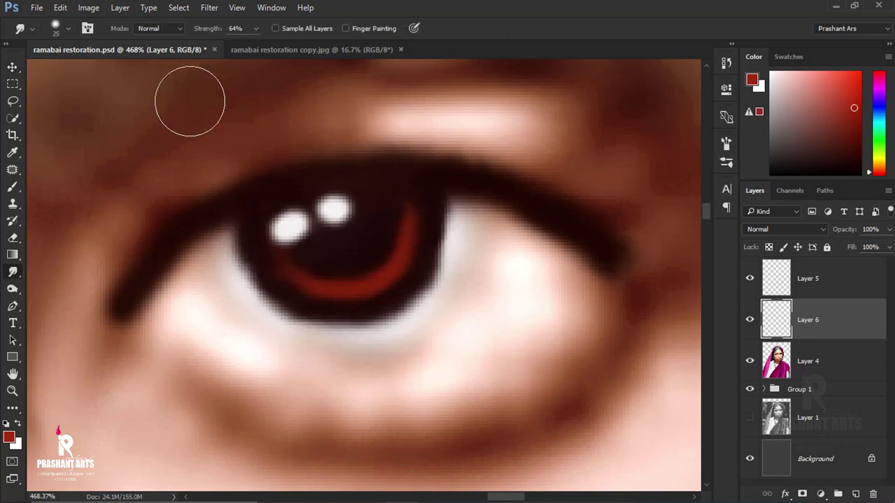
Step: Smudge the red ring beside the pupil and soften the other eye's pupil edge
key("v")
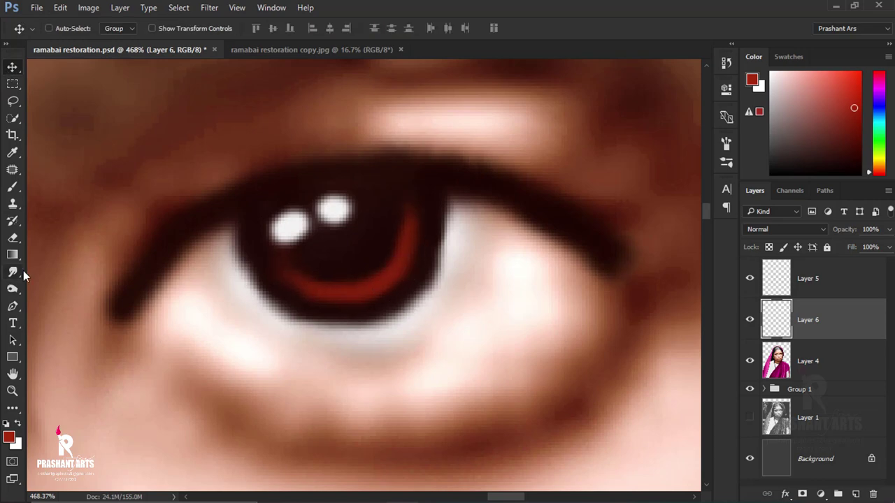
left_click(16, 273)
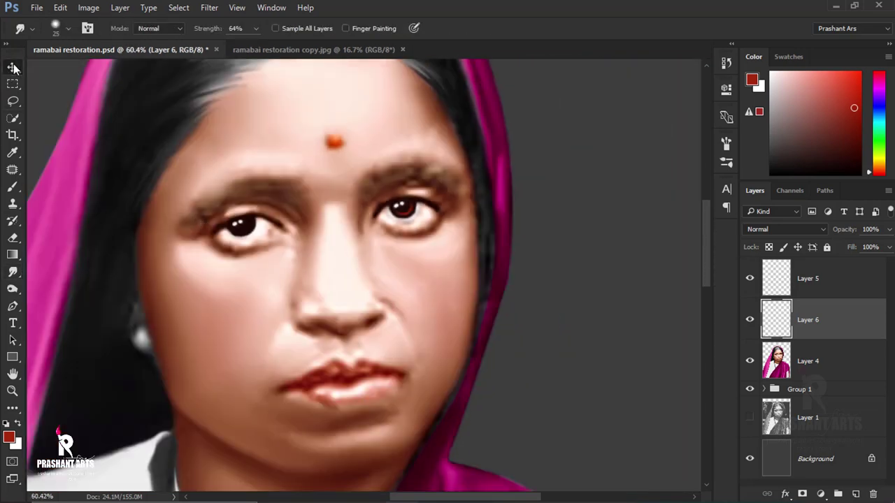
scroll(402, 210, "up", 5)
left_click(499, 230, "ctrl")
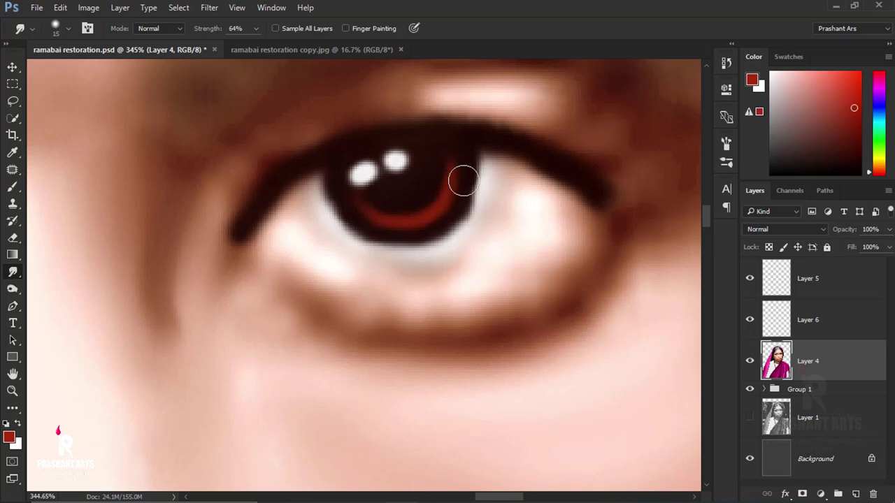
left_click_drag(463, 181, 445, 227)
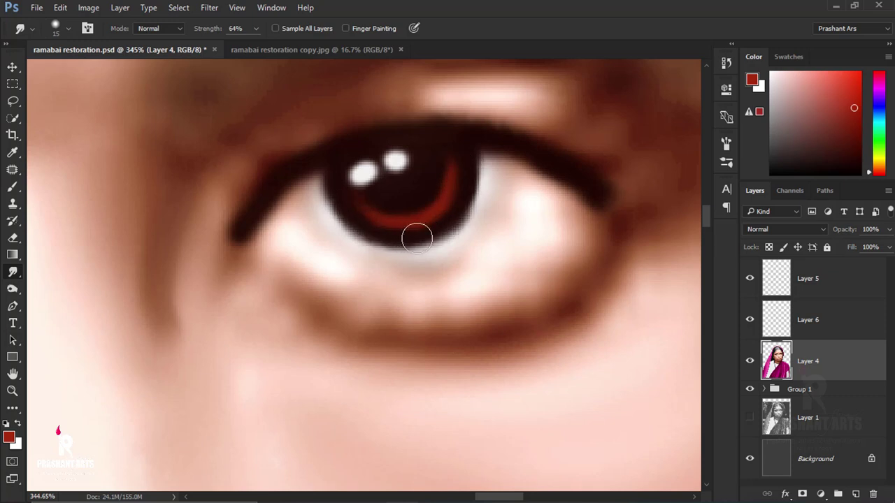
left_click_drag(70, 262, 414, 242)
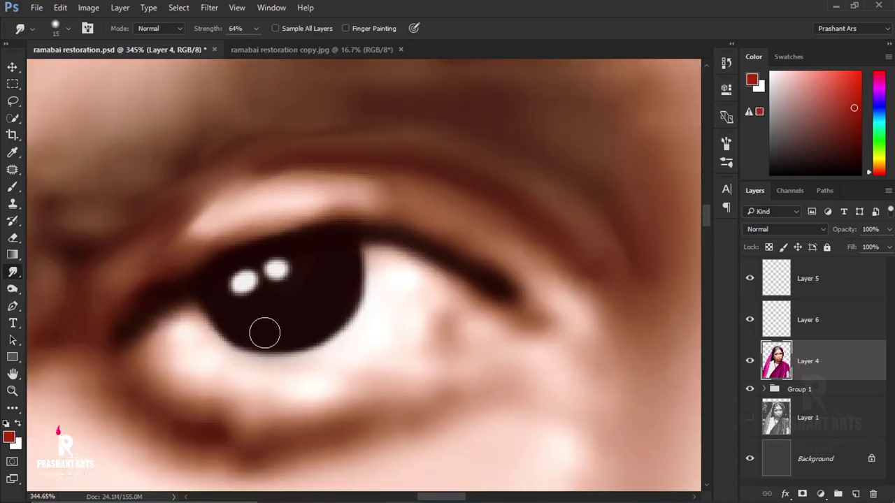
mouse_move(345, 264)
left_mouse_down()
mouse_move(340, 315)
mouse_move(314, 343)
left_mouse_up()
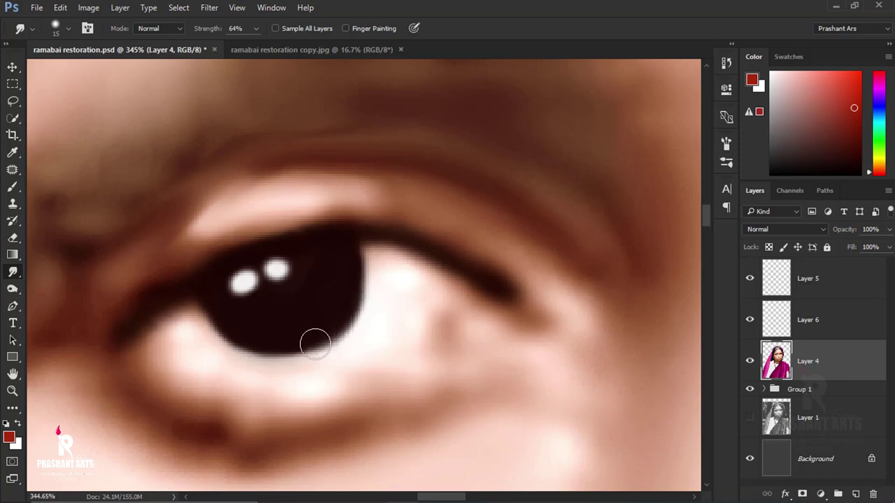
Step: Duplicate the iris colour layer with Ctrl+J
scroll(314, 343, "down", 5)
key("v")
left_click(808, 329)
key("ctrl+j")
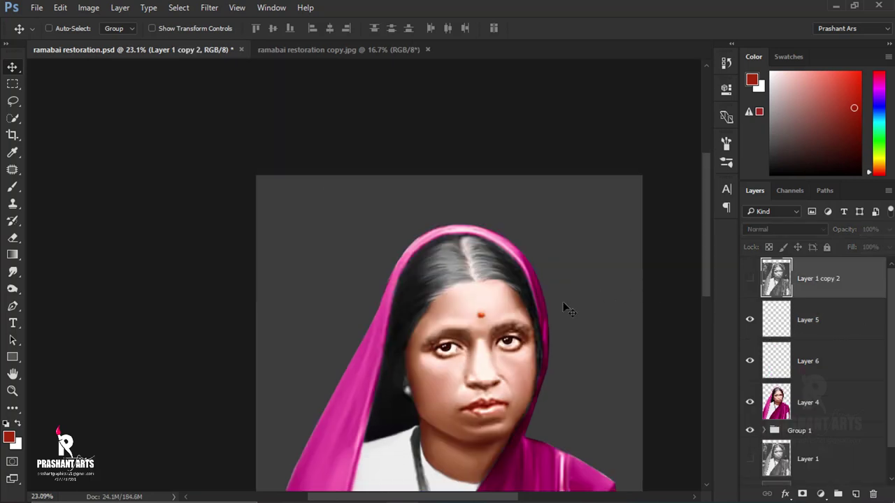
Step: Flip the eye highlights horizontally, rotate them about 12°, and nudge them slightly right
scroll(568, 310, "up", 5)
scroll(511, 354, "up", 3)
left_click(784, 316)
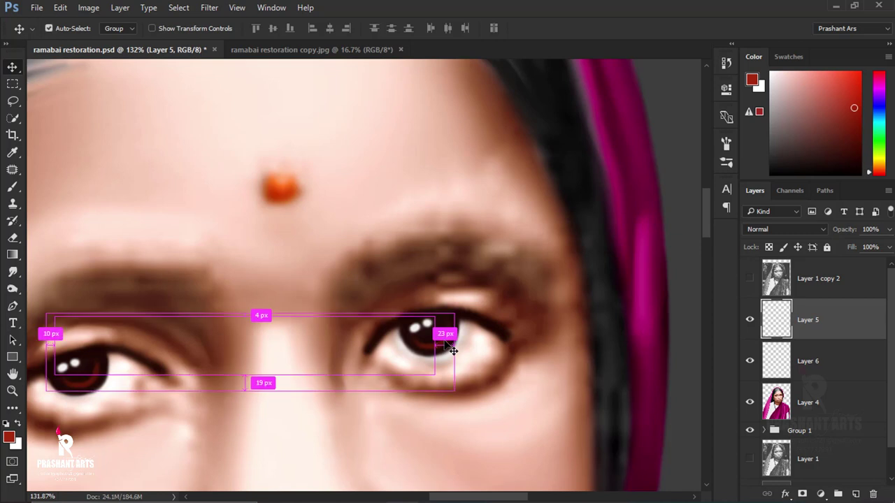
key("ctrl+t")
right_click(450, 389)
left_click(503, 363)
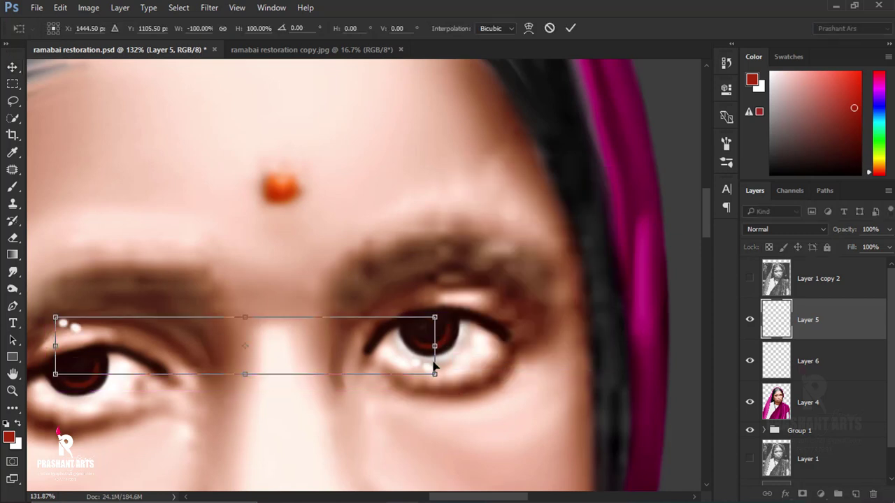
left_click_drag(531, 301, 493, 242)
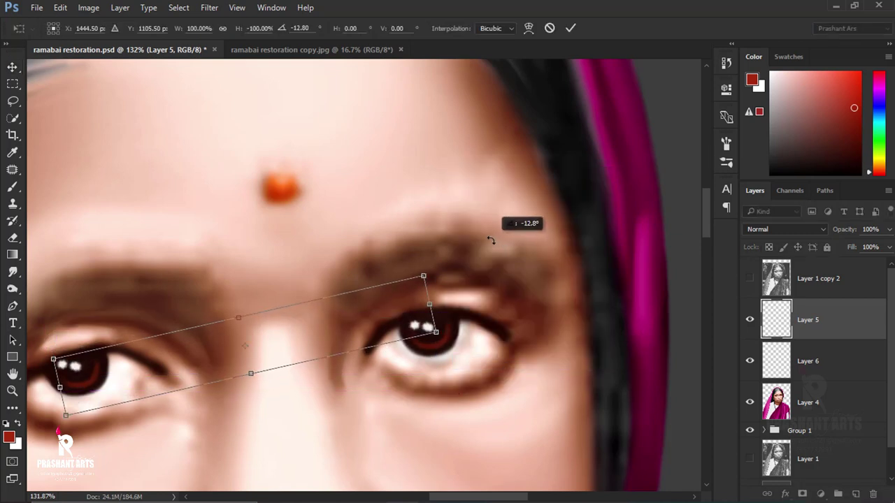
key("Return")
left_click_drag(257, 355, 280, 354)
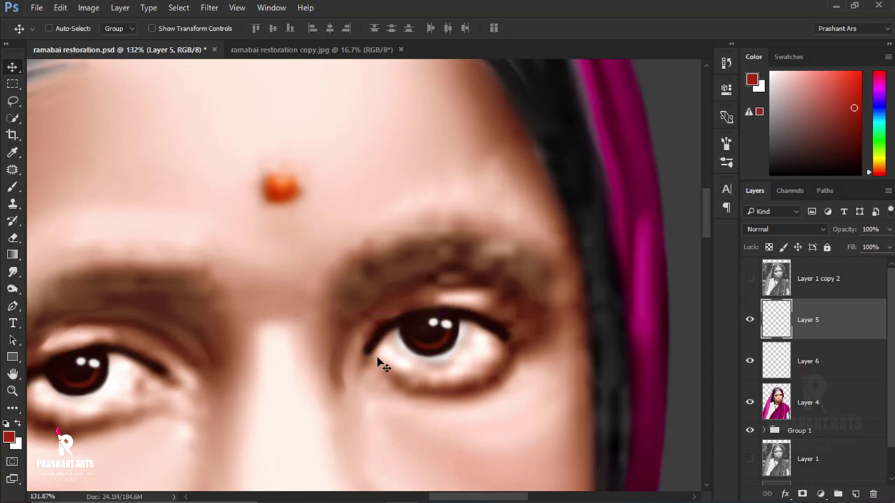
scroll(380, 359, "down", 5)
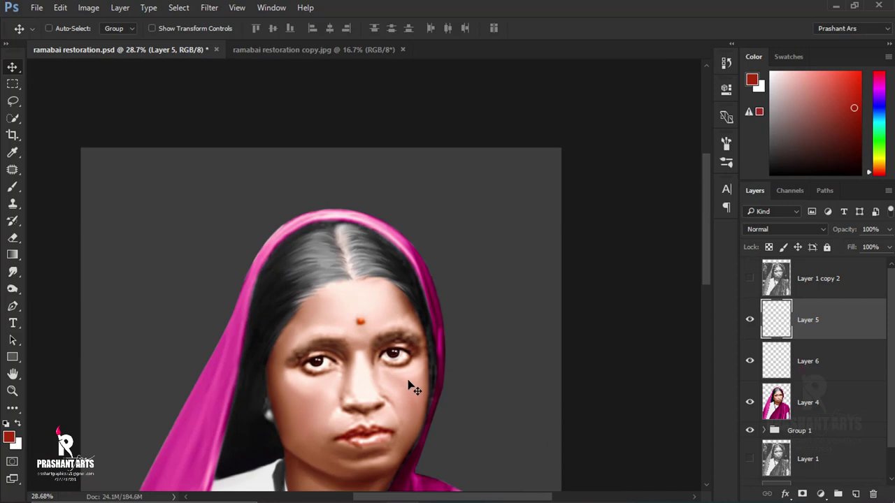
Step: Duplicate Layer 6, the eye layer, to make Layer 6 copy
left_click_drag(412, 386, 415, 312)
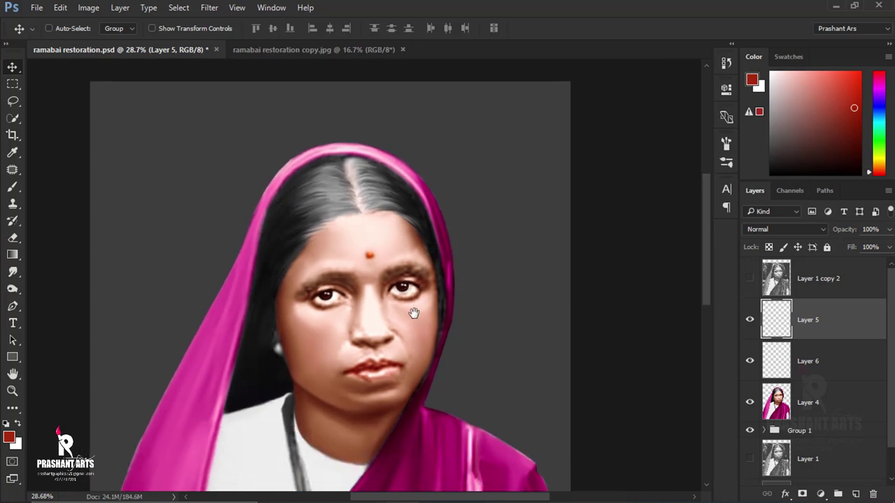
left_click(792, 344)
scroll(376, 326, "up", 2)
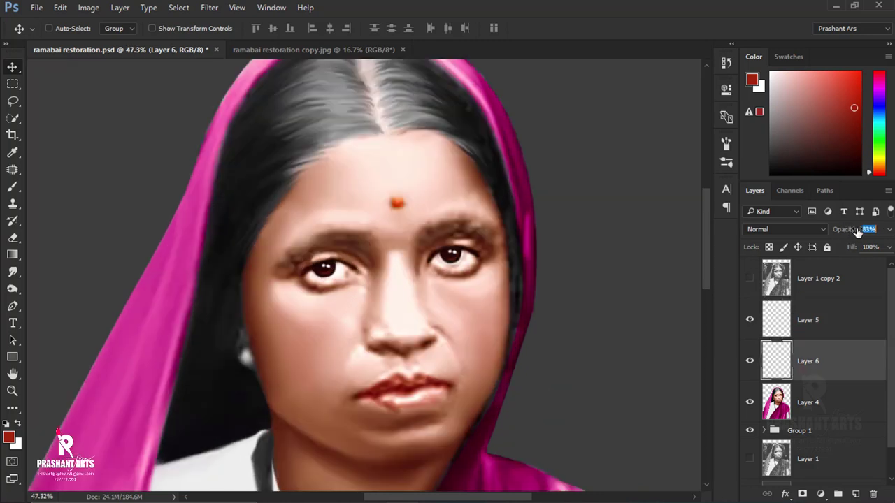
scroll(470, 343, "down", 2)
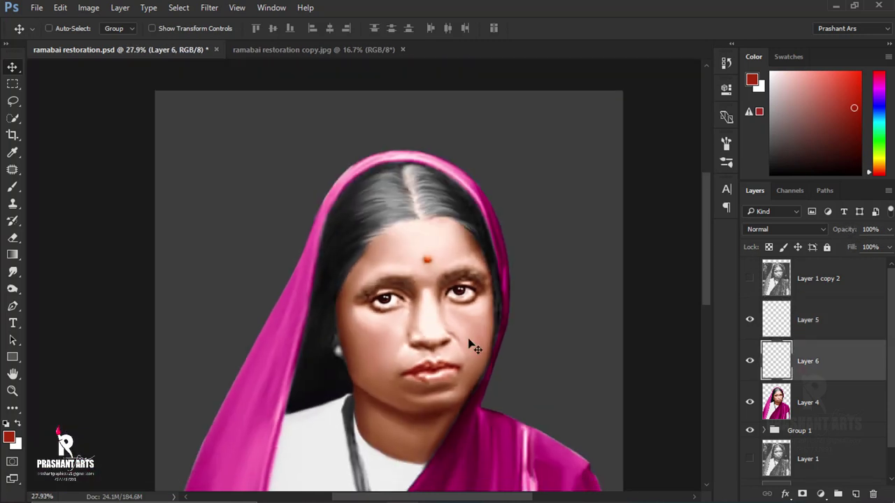
left_click_drag(526, 353, 494, 319)
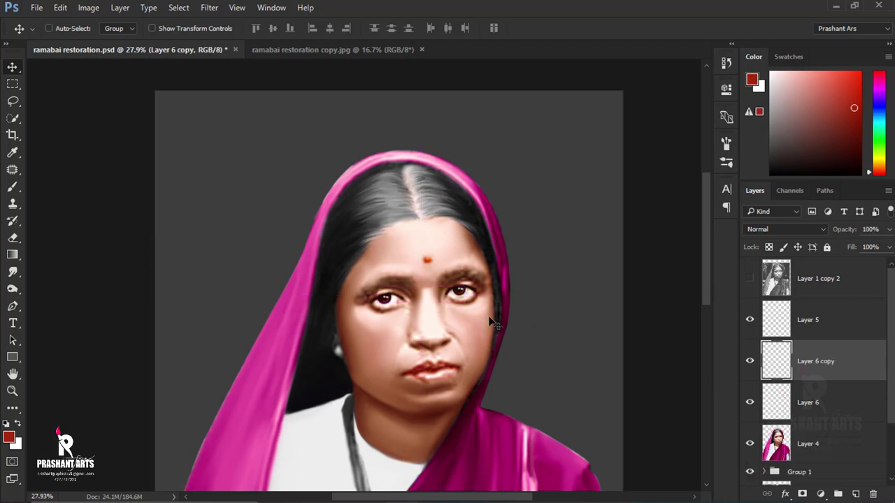
scroll(493, 319, "up", 2)
scroll(492, 322, "down", 2)
scroll(492, 321, "up", 1)
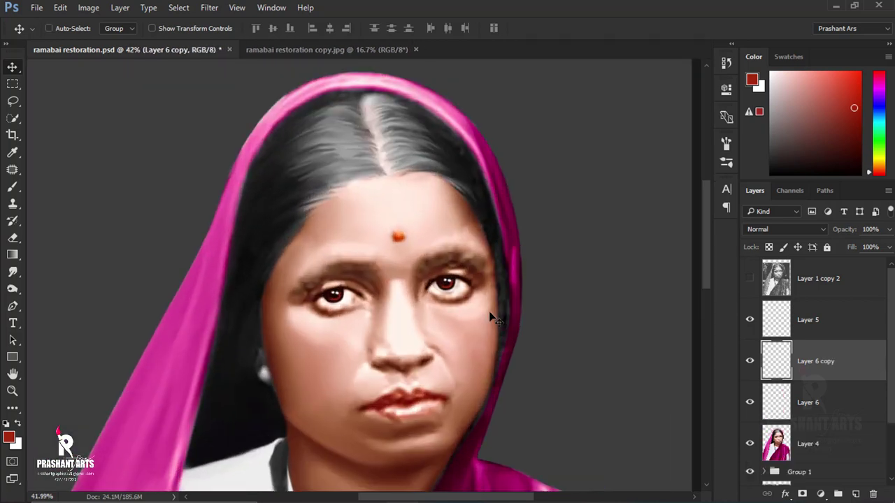
Step: Give Layer 6 copy a black layer mask and apply the mask
left_click(803, 493, "alt")
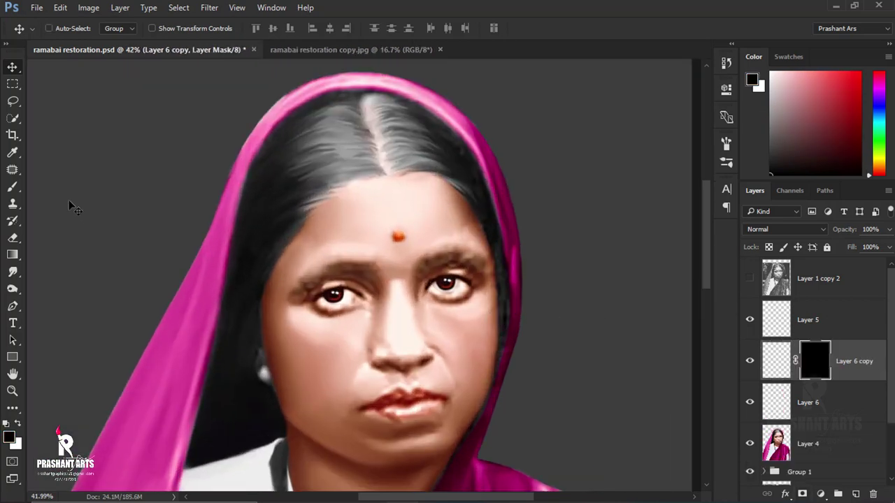
left_click(11, 187)
scroll(338, 300, "up", 3)
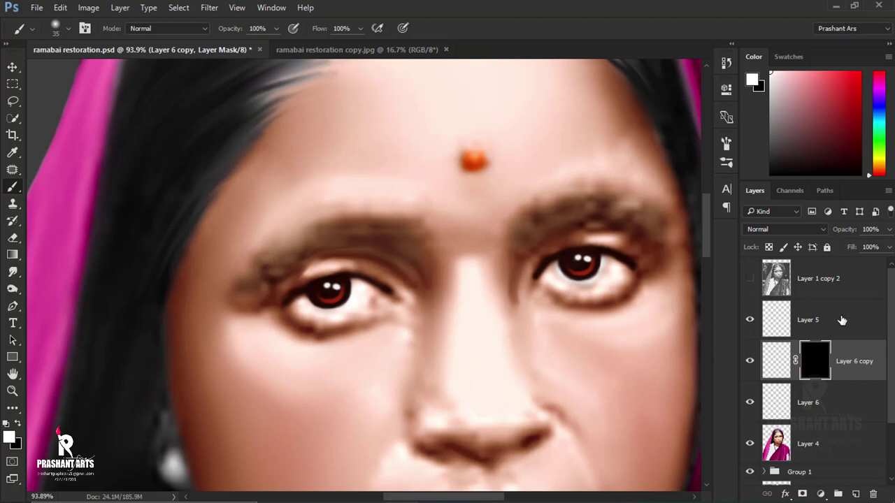
right_click(823, 374)
left_click(798, 271)
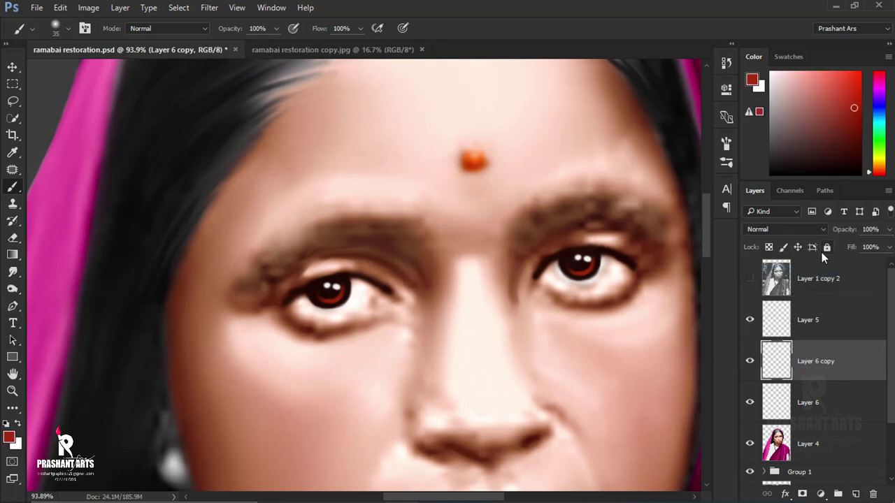
Step: Select Layer 5 through Layer 4 together in the Layers panel
scroll(591, 350, "down", 2)
scroll(591, 350, "down", 2)
scroll(593, 349, "down", 2)
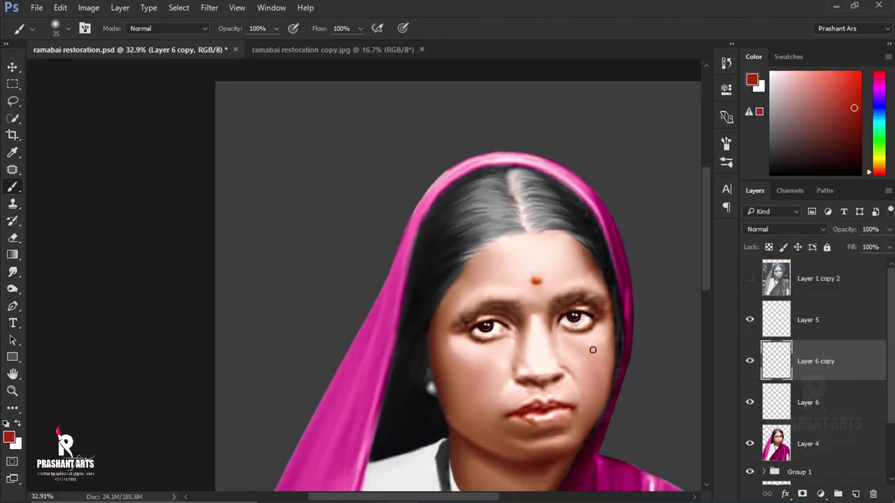
scroll(593, 349, "down", 1)
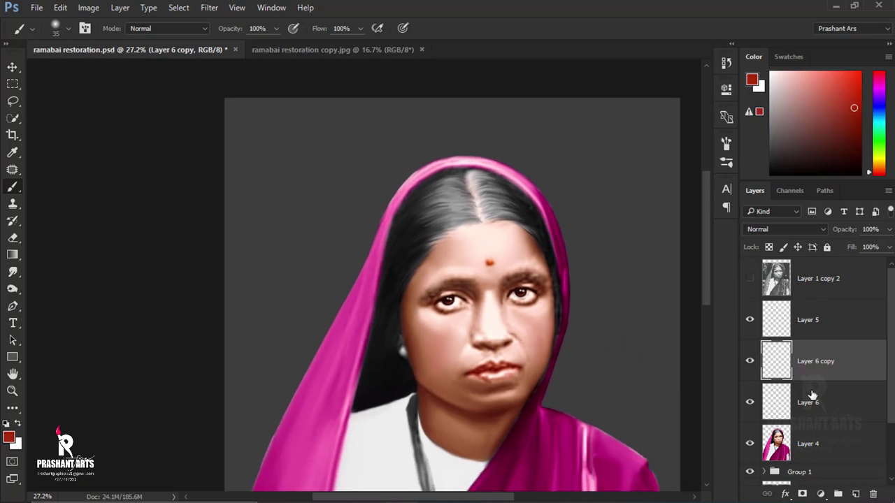
key("alt+bracketright")
left_click(815, 437, "shift")
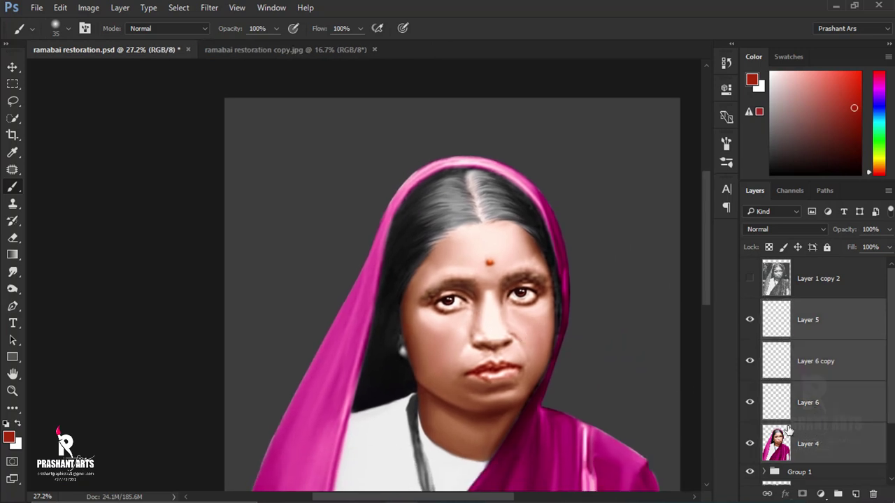
Step: Merge the selected layers into Layer 5 and add a new empty Layer 6
key("ctrl+e")
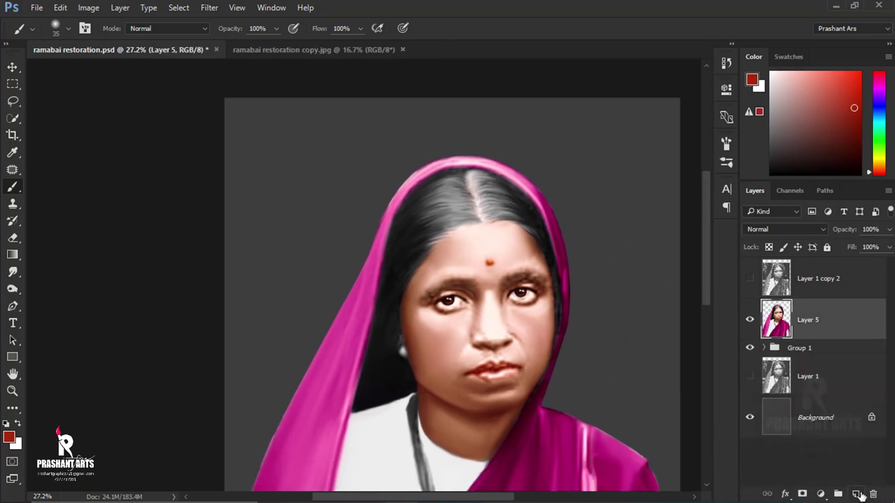
left_click(856, 494)
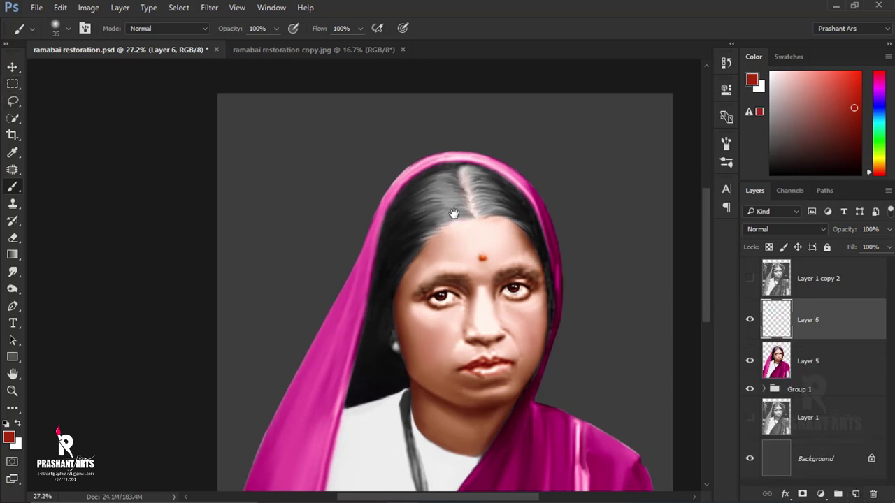
left_click_drag(541, 270, 454, 213)
Step: Load the hair and face outline as a selection, then darken the magenta edge along the right cheek with a size-100 brush
left_click(765, 389)
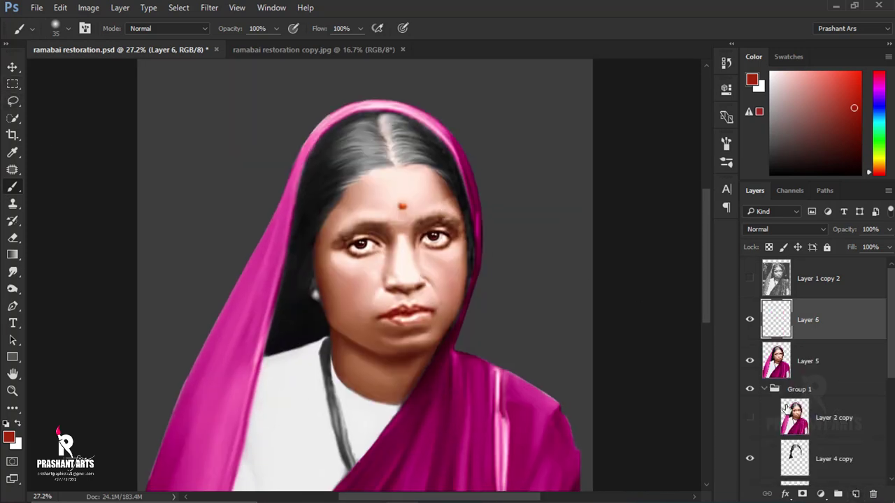
left_click(794, 453, "ctrl")
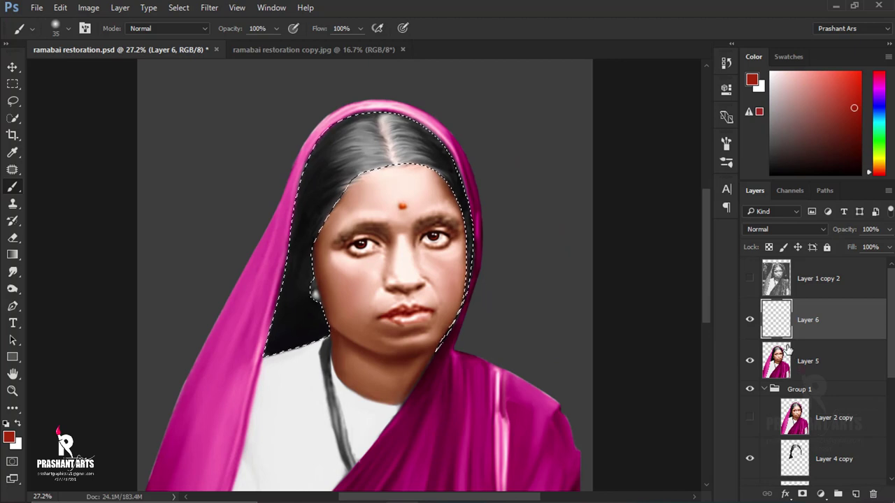
left_click(788, 359)
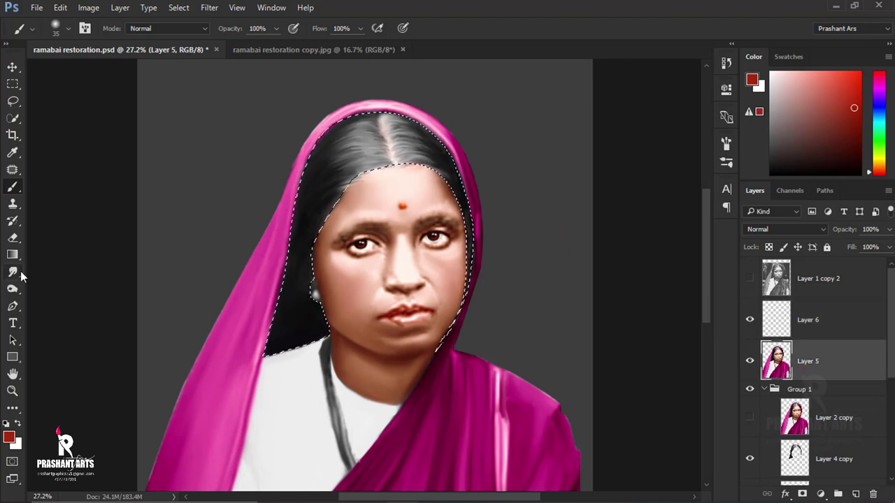
scroll(412, 191, "up", 3)
scroll(480, 202, "up", 1)
key("d")
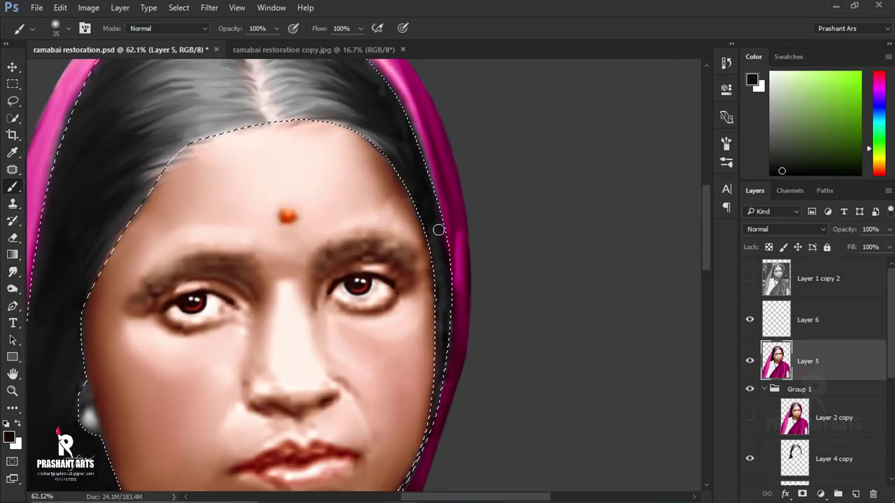
key("bracketright")
key("bracketright")
key("bracketright")
mouse_move(440, 235)
left_mouse_down()
mouse_move(443, 410)
mouse_move(444, 340)
left_mouse_up()
left_click_drag(394, 455, 427, 360)
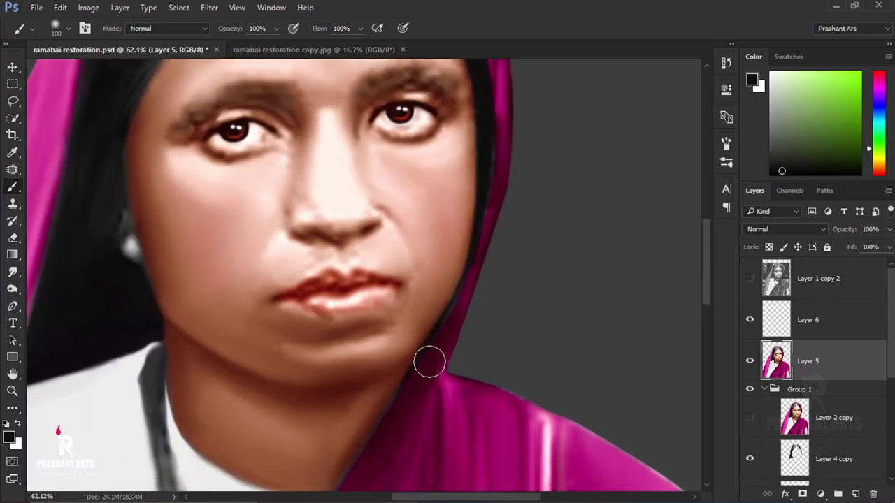
scroll(515, 312, "down", 2)
scroll(515, 312, "down", 1)
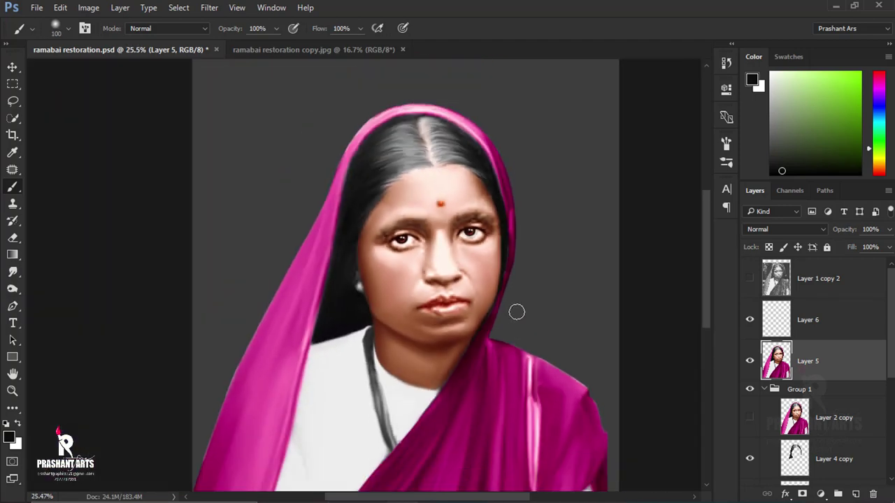
scroll(516, 312, "down", 1)
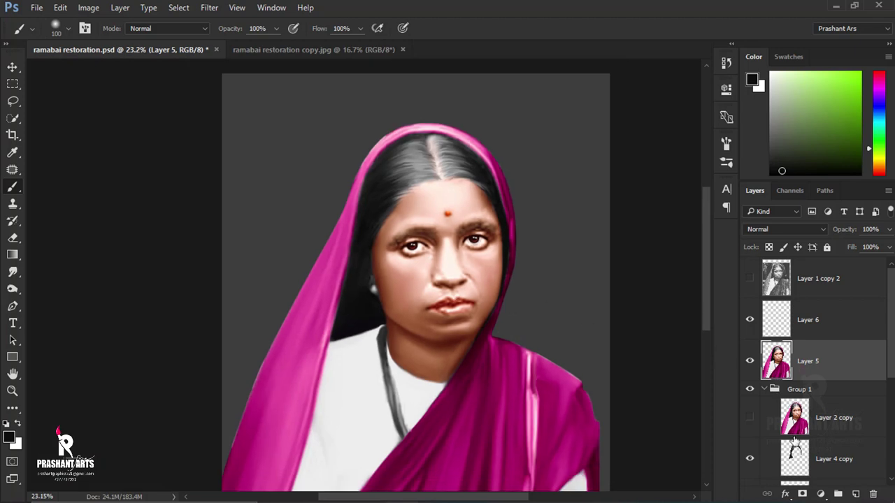
Step: Darken the hair's top edge with black inside the loaded outline selection, and save the portrait
key("ctrl+shift+d")
scroll(463, 177, "up", 3)
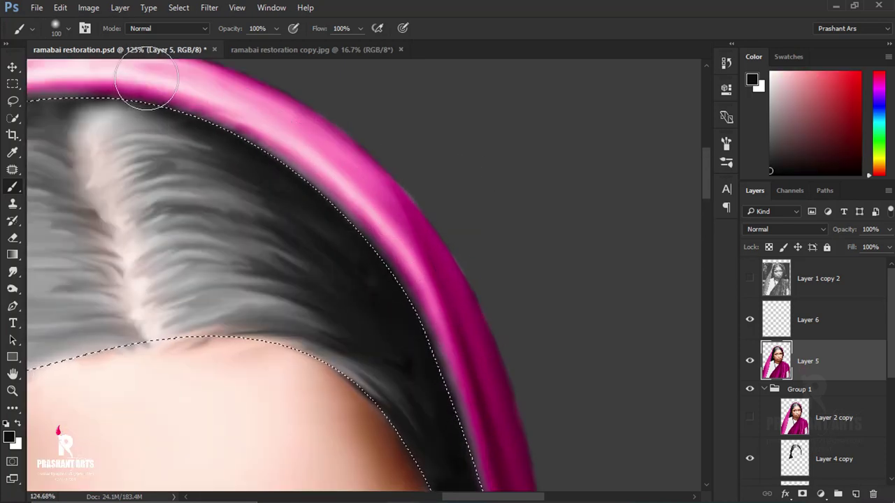
scroll(186, 130, "down", 3)
left_click_drag(227, 200, 372, 148)
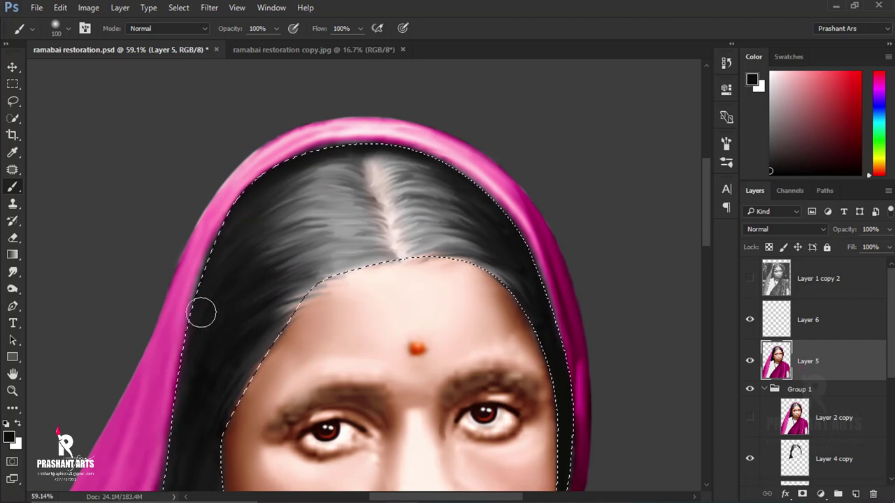
scroll(296, 314, "down", 3)
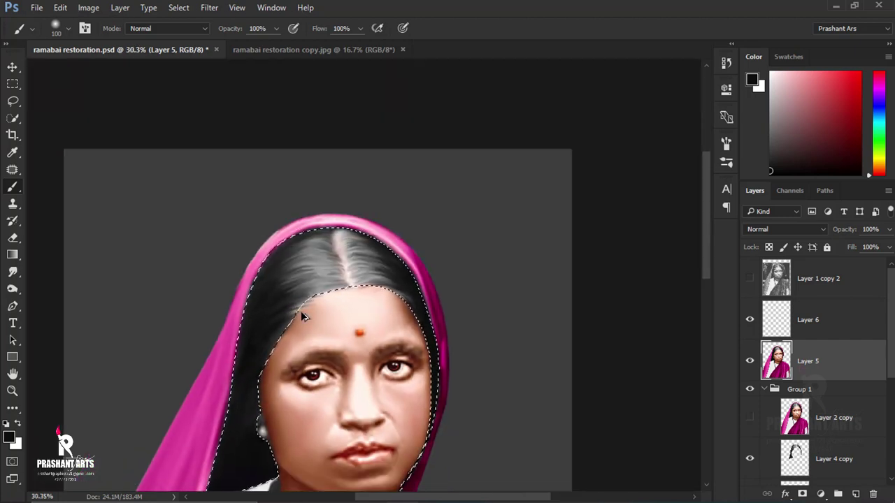
scroll(440, 245, "up", 3)
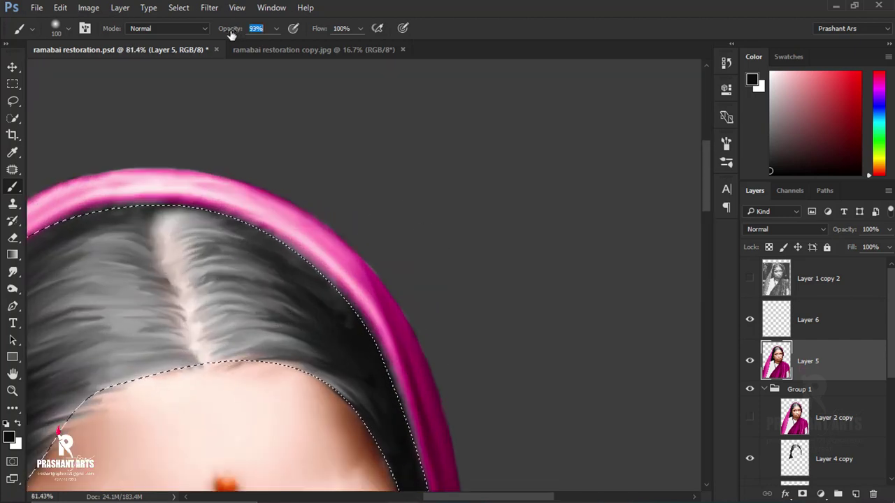
key("ctrl+s")
Step: Lighten the hair strands beside the parting with the Dodge tool and a smaller brush
scroll(364, 246, "down", 2)
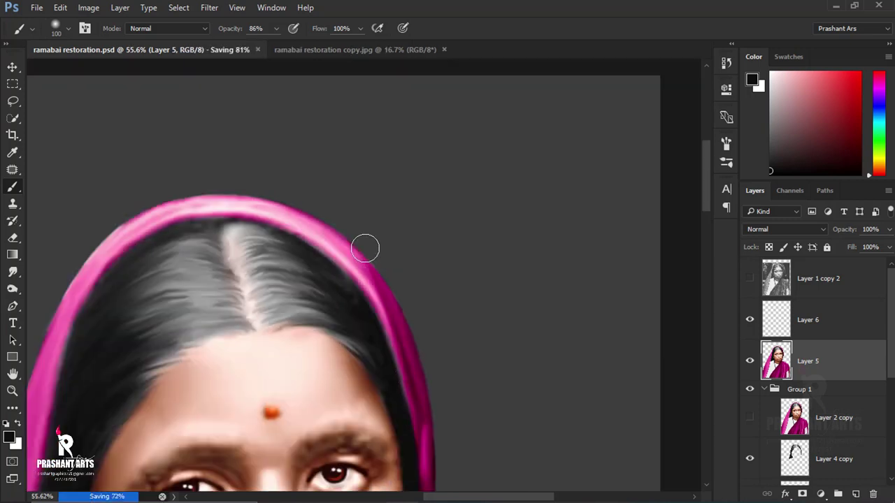
scroll(363, 246, "down", 3)
left_click(13, 290)
scroll(318, 195, "up", 3)
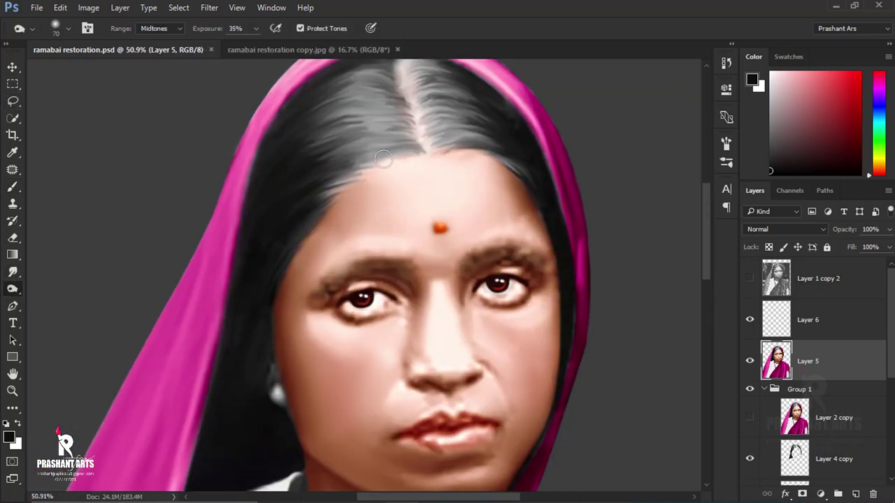
left_click_drag(384, 256, 372, 259)
key("bracketleft")
key("bracketleft")
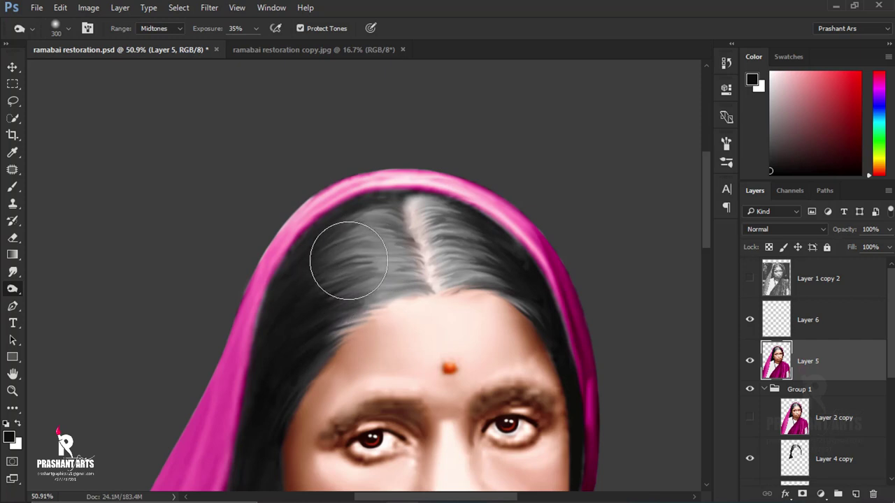
scroll(488, 256, "down", 3)
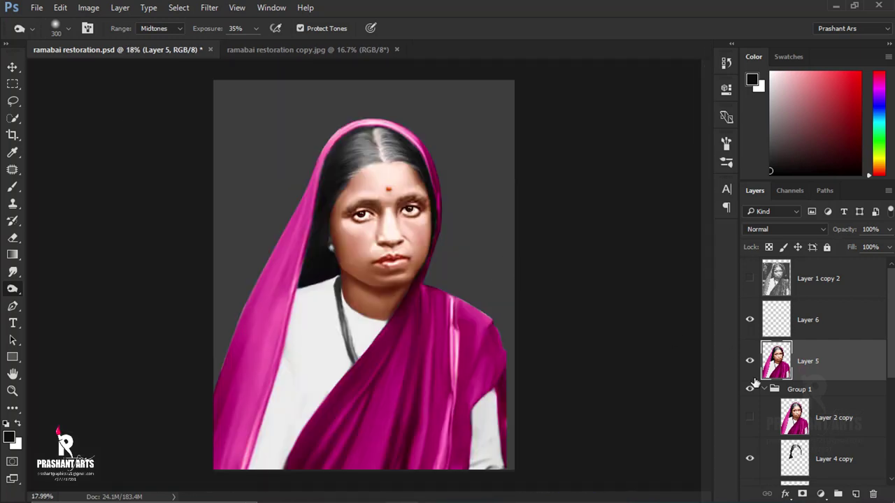
left_click(765, 389)
Step: Paint a skin-tone stroke down the nose bridge on empty Layer 6
left_click(771, 326)
key("b")
scroll(414, 221, "up", 4)
left_click(279, 233, "alt")
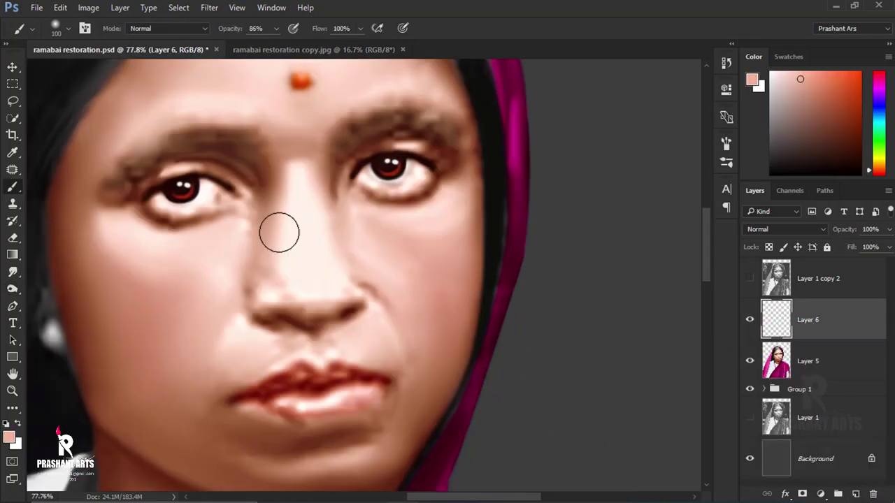
left_click_drag(306, 191, 314, 290)
Step: Lower Layer 6 opacity to about 33% and merge it down into Layer 5
mouse_move(849, 231)
left_mouse_down()
mouse_move(820, 248)
mouse_move(729, 248)
left_mouse_up()
key("ctrl+0")
key("ctrl+minus")
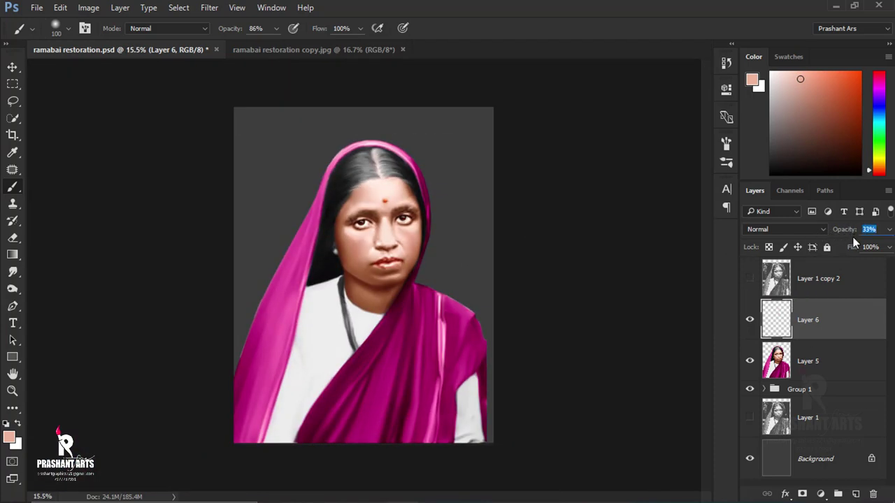
key("ctrl+e")
left_click(777, 320, "ctrl")
scroll(485, 264, "up", 5)
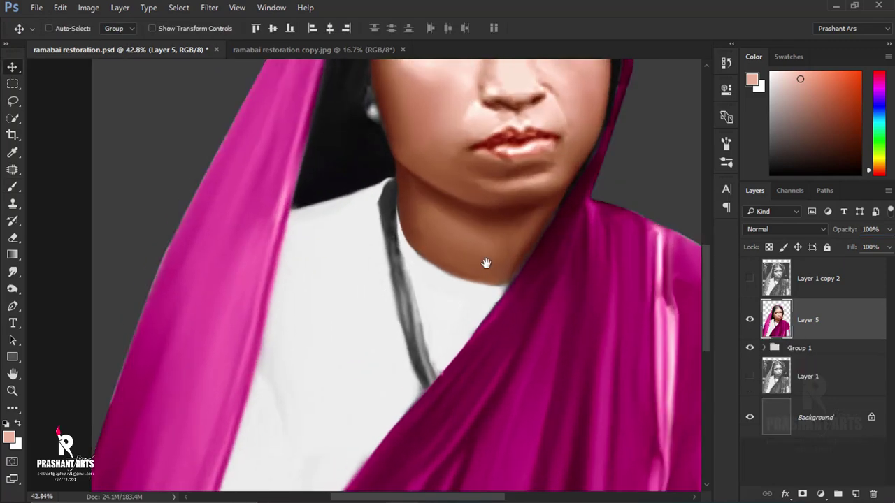
key("r")
scroll(434, 181, "up", 5)
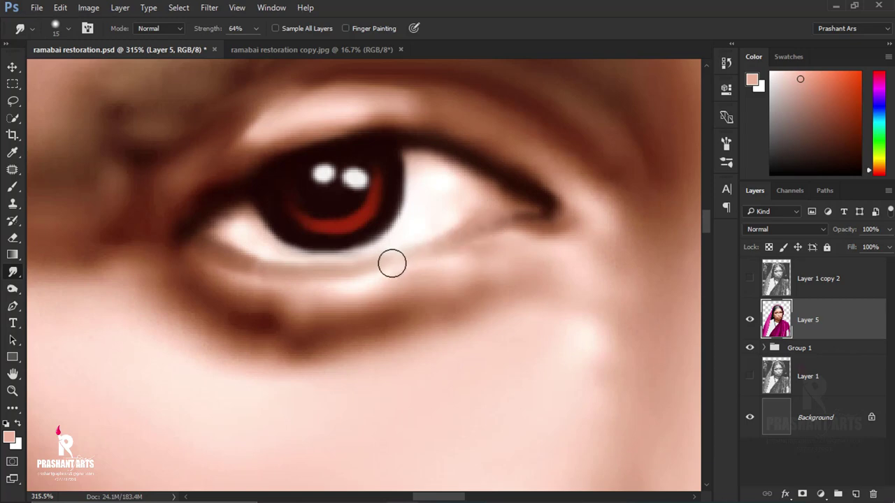
Step: Smudge along the lower eyelid to blend the painted skin
scroll(392, 264, "down", 5)
scroll(580, 252, "up", 6)
mouse_move(599, 206)
left_mouse_down()
mouse_move(580, 240)
mouse_move(485, 281)
left_mouse_up()
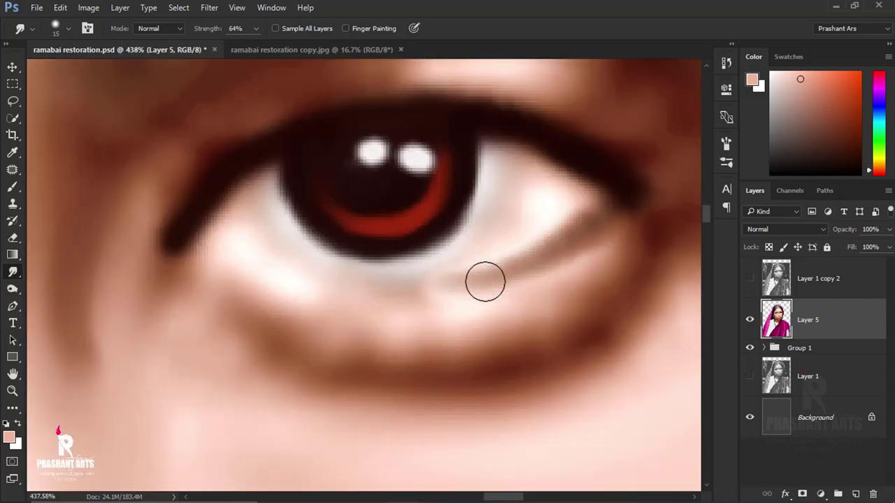
mouse_move(200, 276)
left_mouse_down()
mouse_move(249, 266)
mouse_move(464, 286)
left_mouse_up()
scroll(463, 286, "down", 10)
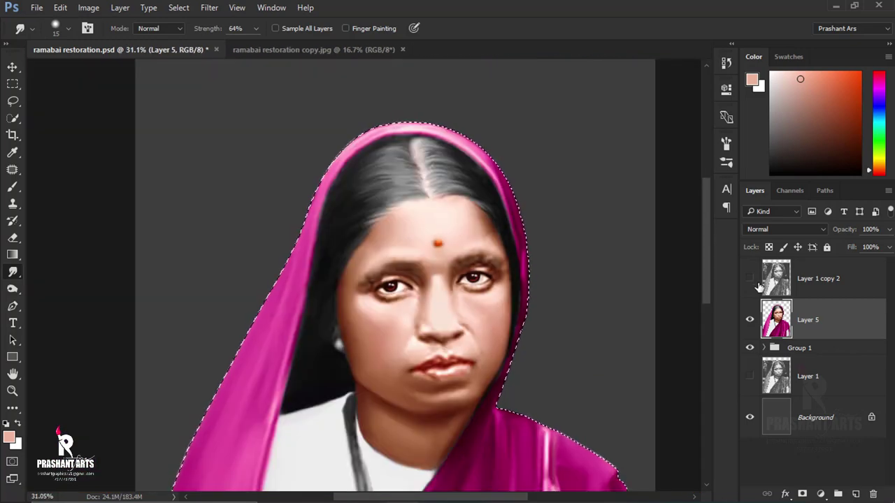
scroll(453, 215, "down", 2)
scroll(452, 214, "up", 8)
Step: At 34% Smudge strength, blend the skin around the eyebrows and inner eye corners
key("3")
key("4")
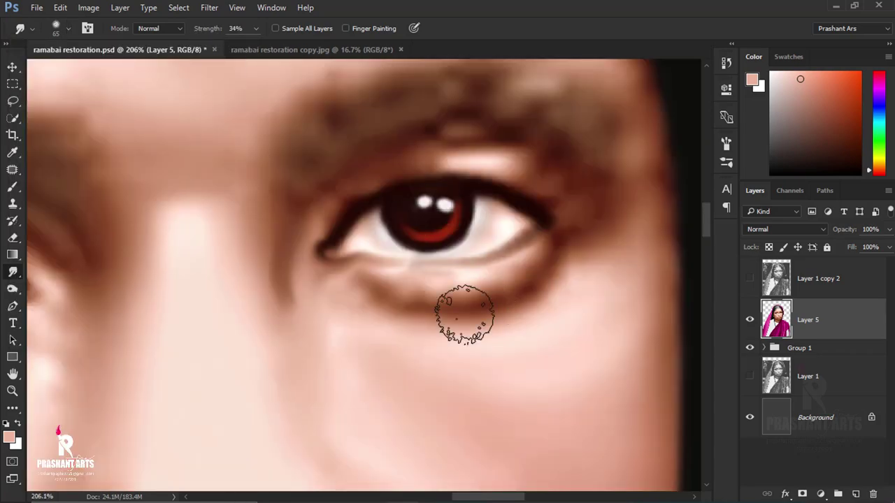
scroll(465, 314, "up", 4)
scroll(130, 280, "down", 5)
scroll(220, 340, "up", 4)
scroll(381, 319, "up", 1)
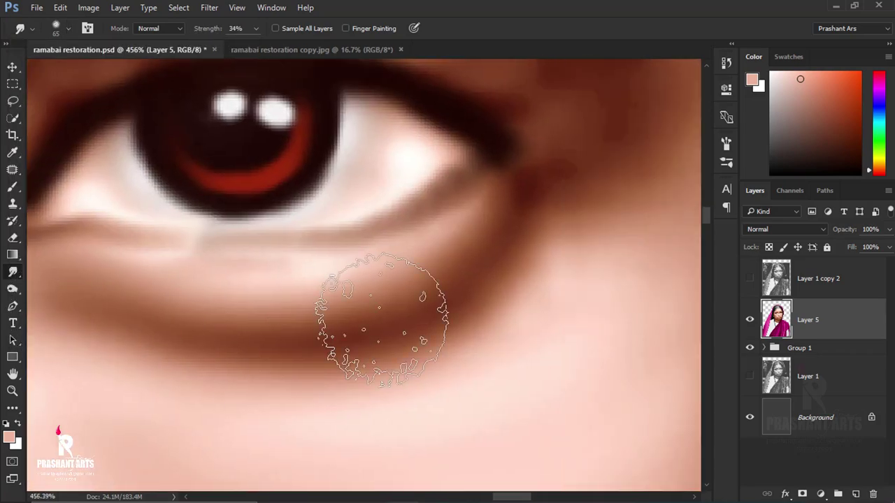
scroll(436, 355, "down", 5)
scroll(480, 300, "up", 5)
scroll(509, 343, "down", 5)
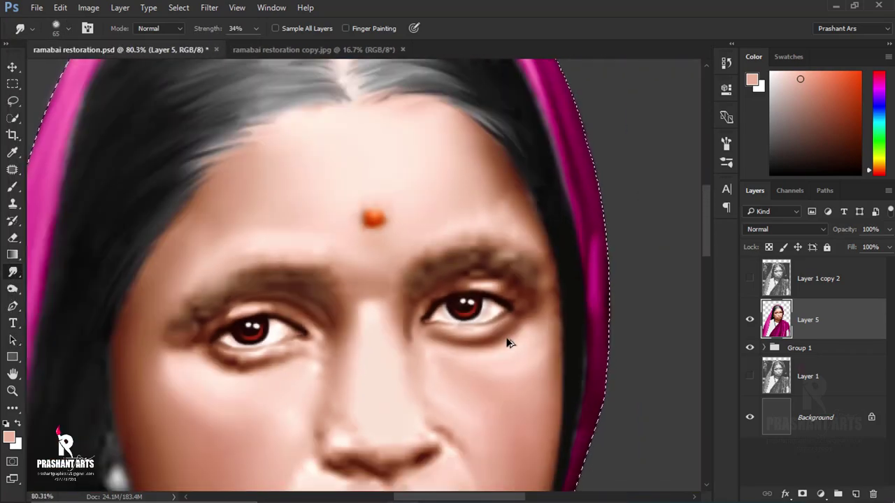
scroll(503, 342, "up", 5)
scroll(413, 344, "down", 5)
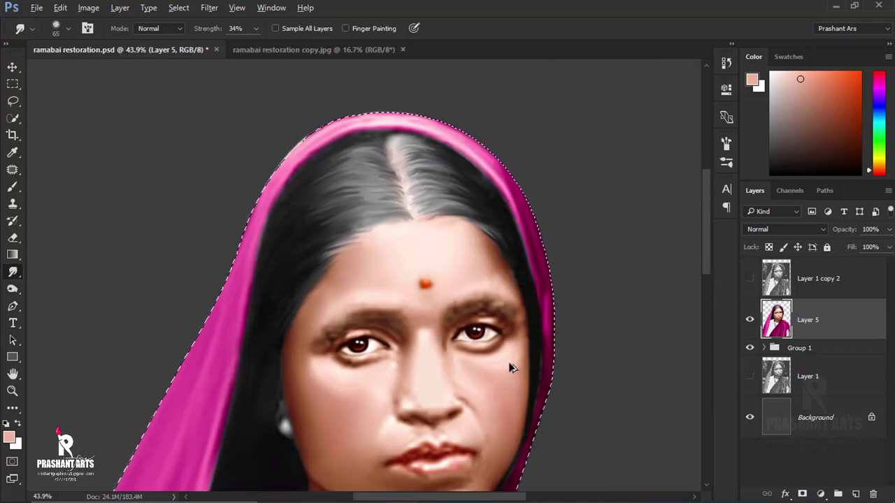
scroll(510, 368, "up", 5)
scroll(370, 349, "down", 1)
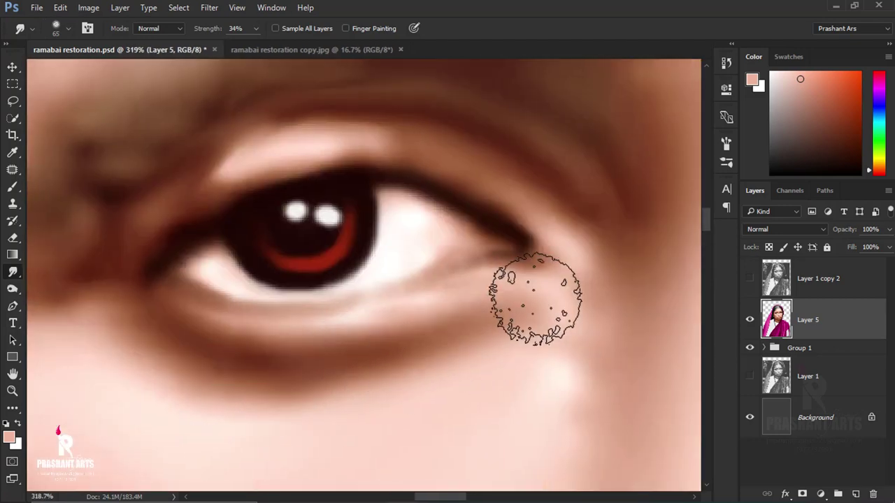
scroll(334, 342, "down", 5)
scroll(499, 366, "up", 1)
scroll(449, 306, "up", 4)
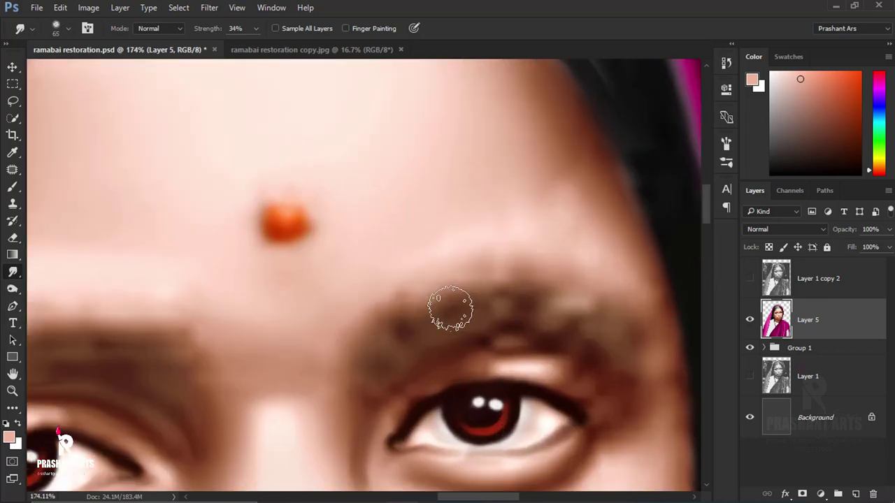
scroll(429, 306, "up", 2)
Step: Smooth the nose and nostril area with a smaller brush, then use a 50 px hard round tip
key("bracketleft")
key("bracketleft")
scroll(440, 330, "left", 3)
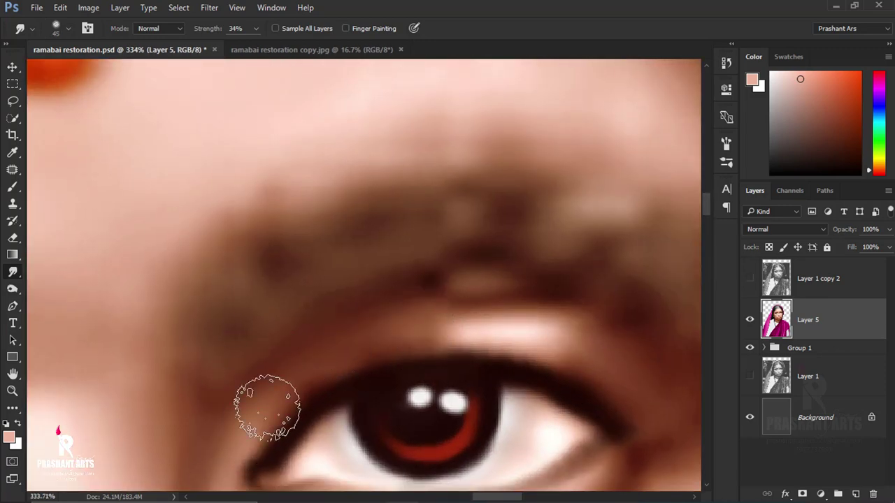
scroll(267, 408, "down", 5)
scroll(370, 354, "up", 5)
scroll(336, 366, "left", 3)
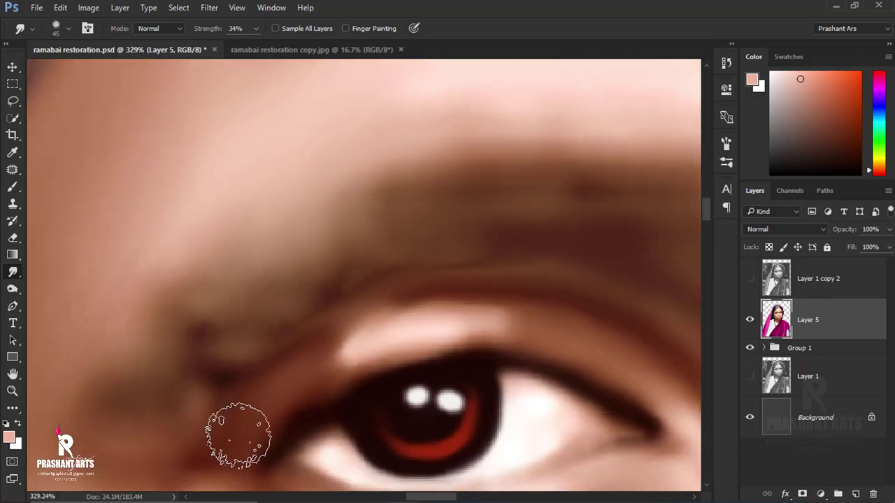
scroll(237, 435, "down", 5)
scroll(393, 379, "up", 5)
scroll(394, 380, "down", 5)
scroll(518, 232, "up", 4)
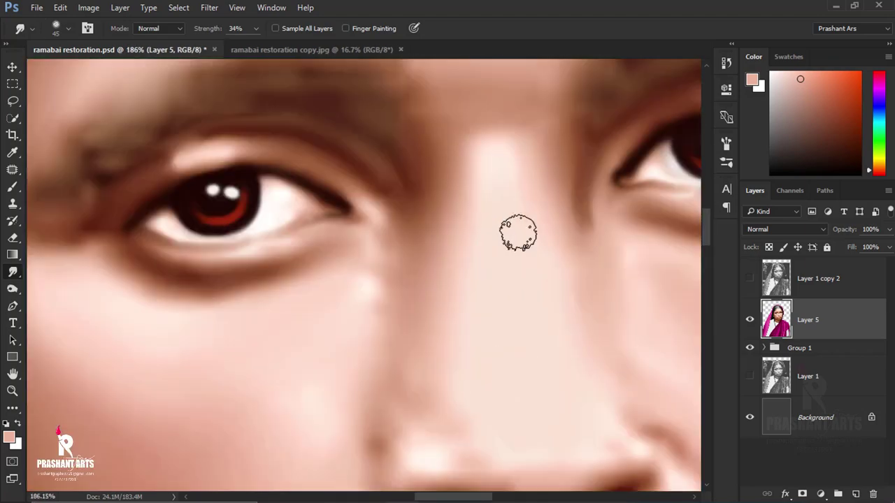
scroll(363, 245, "right", 2)
scroll(505, 261, "down", 5)
scroll(405, 308, "up", 5)
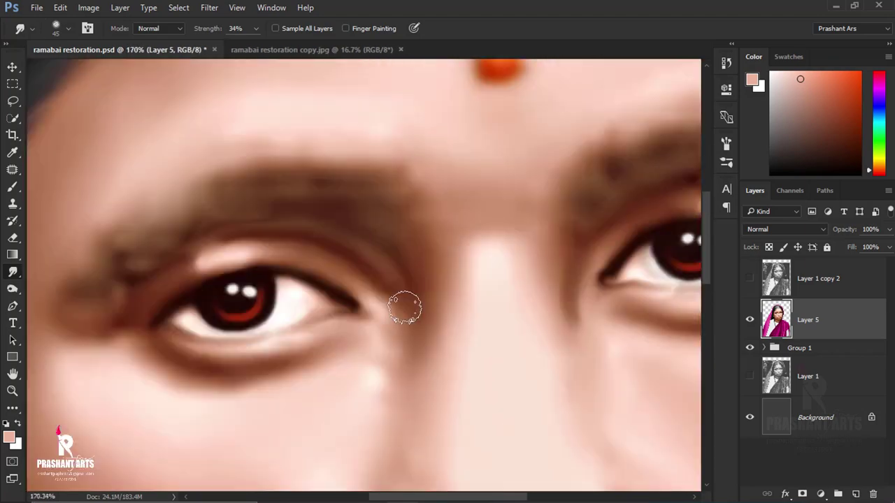
scroll(448, 253, "down", 2)
scroll(447, 254, "down", 3)
scroll(443, 416, "up", 4)
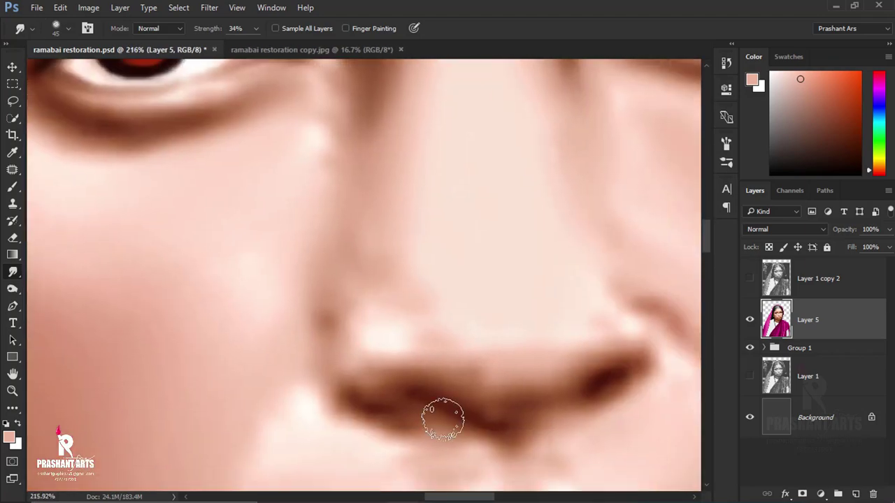
scroll(263, 295, "up", 2)
right_click(263, 295)
key("Return")
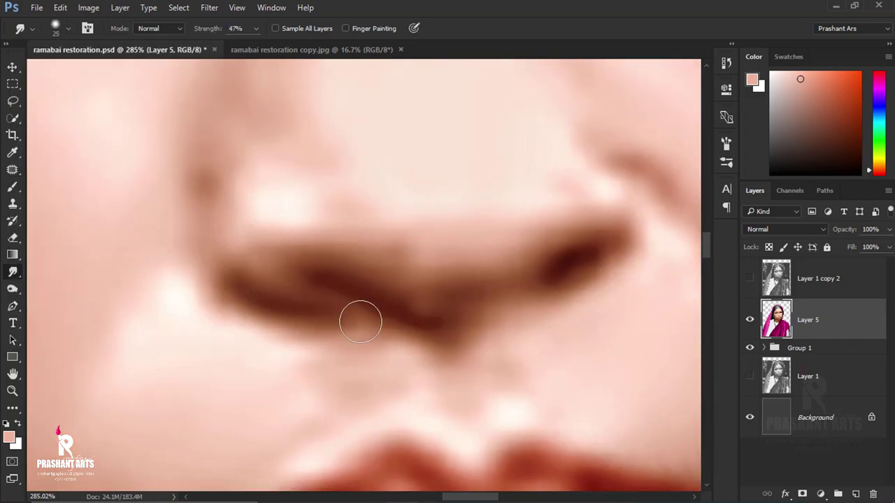
Step: On Layer 5, smudge the skin beside the nostril and the chin highlight below the lips
scroll(360, 322, "up", 2)
scroll(284, 336, "up", 2)
scroll(416, 380, "up", 2)
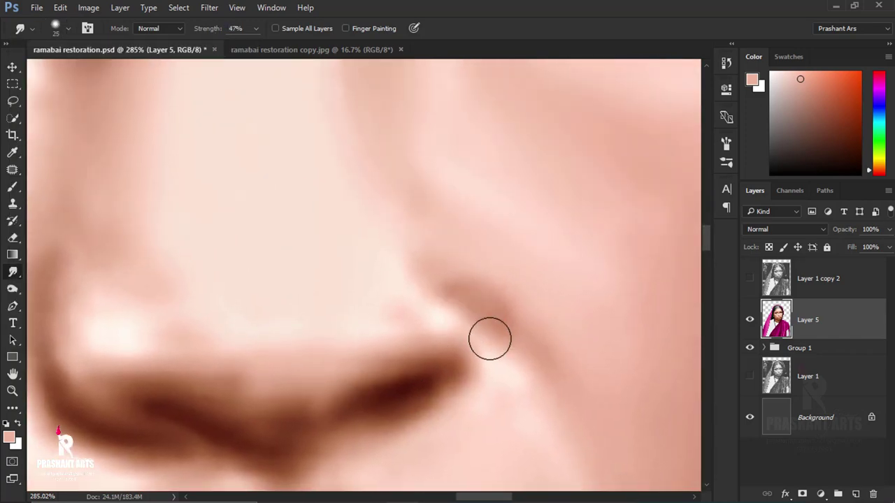
left_click_drag(409, 413, 405, 247)
scroll(433, 287, "down", 3)
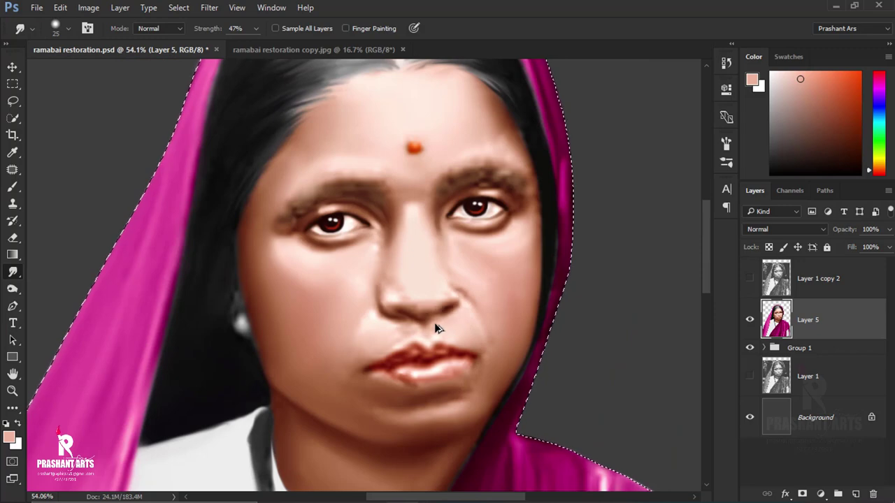
scroll(434, 322, "up", 3)
scroll(509, 259, "up", 2)
scroll(354, 216, "up", 2)
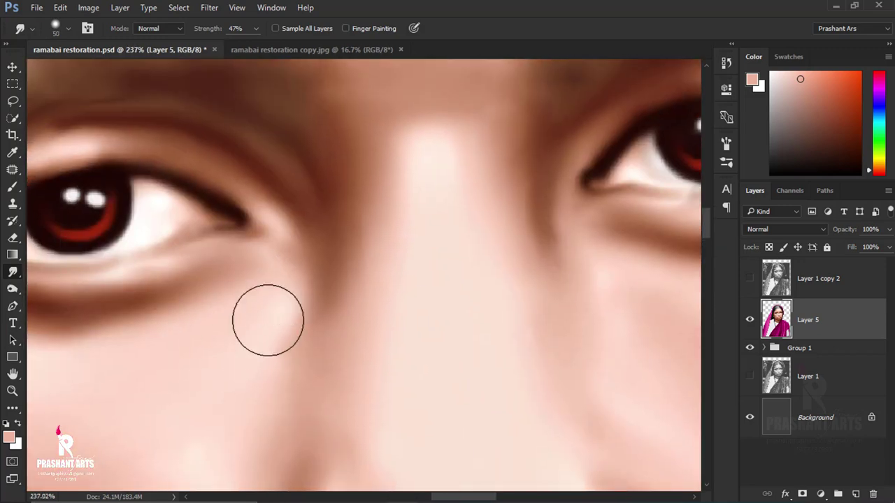
scroll(266, 315, "up", 2)
scroll(485, 282, "down", 3)
scroll(500, 301, "down", 1)
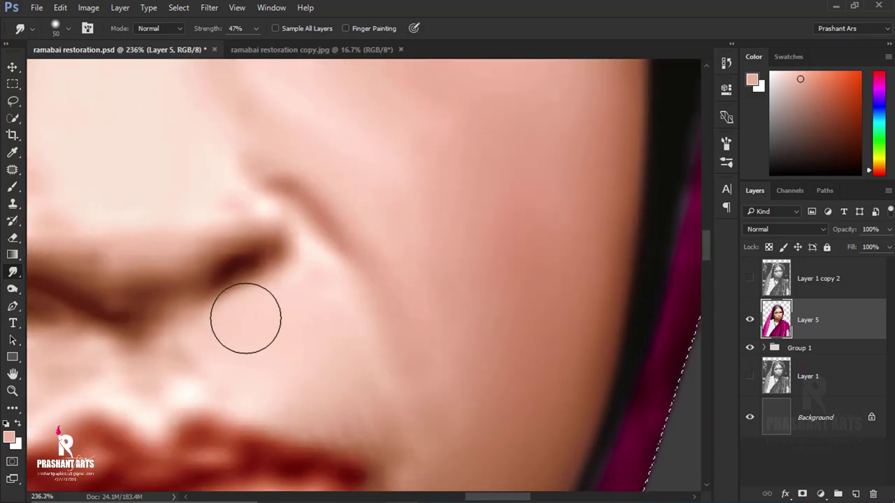
scroll(348, 428, "down", 3)
scroll(369, 274, "up", 2)
scroll(361, 361, "down", 2)
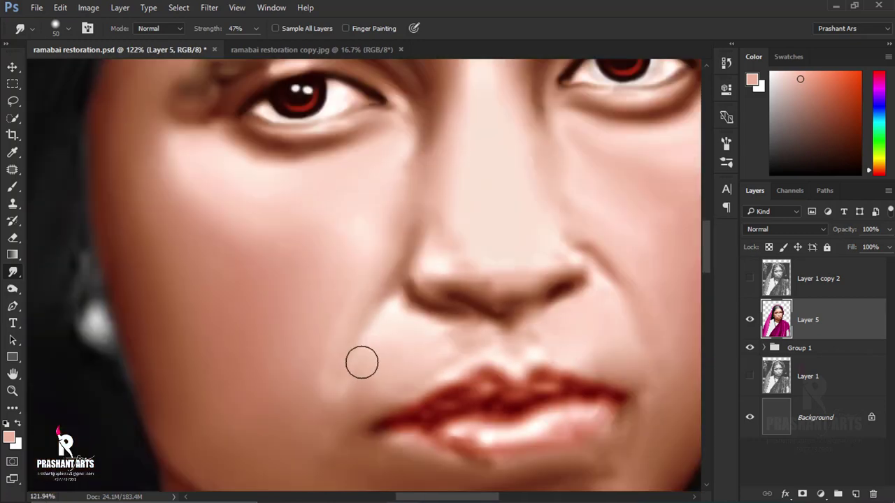
scroll(386, 378, "down", 1)
scroll(385, 377, "up", 1)
scroll(373, 414, "down", 3)
scroll(433, 336, "up", 6)
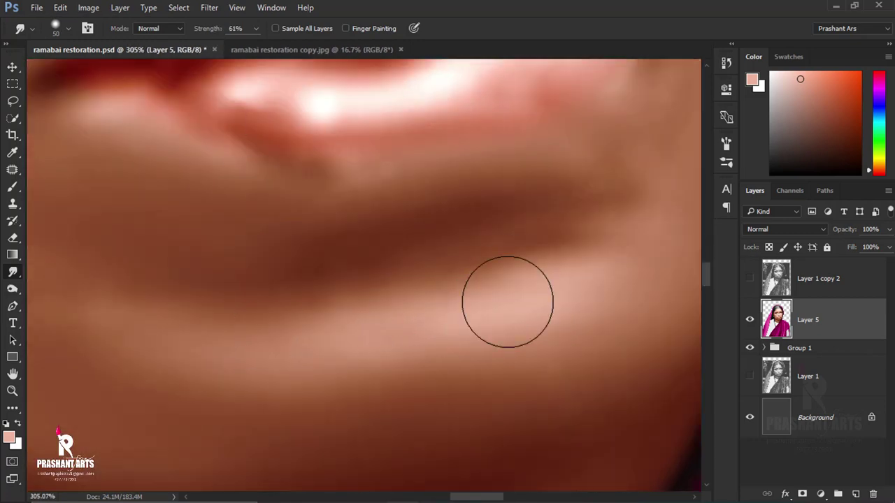
left_click_drag(439, 350, 475, 320)
Step: Add a new empty layer above the portrait, then return to Layer 5
left_click(855, 494)
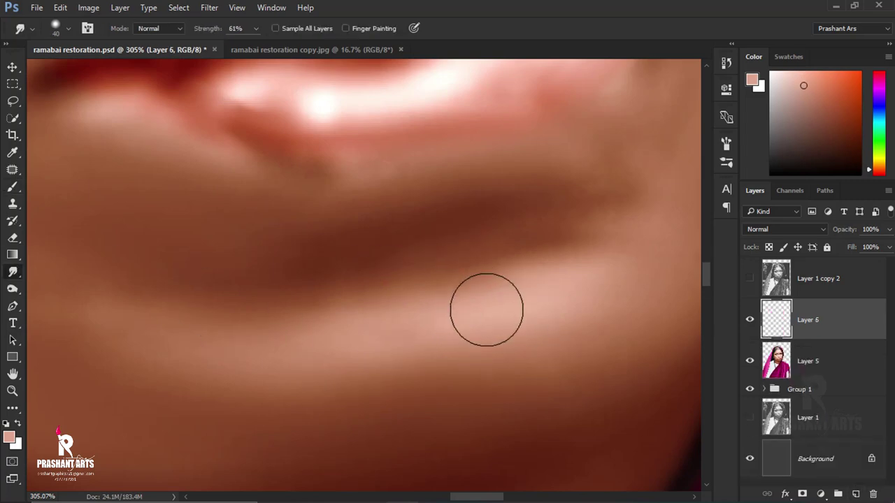
scroll(460, 314, "down", 3)
scroll(366, 340, "up", 4)
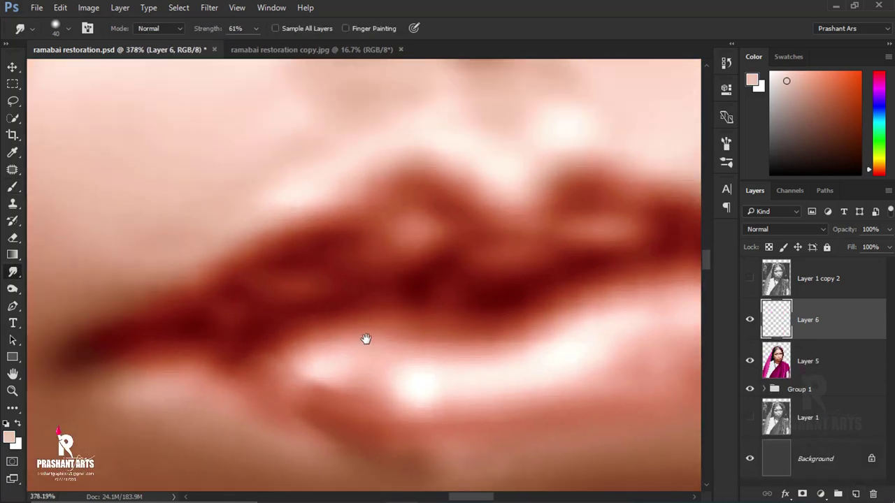
left_click(825, 361)
scroll(280, 343, "down", 2)
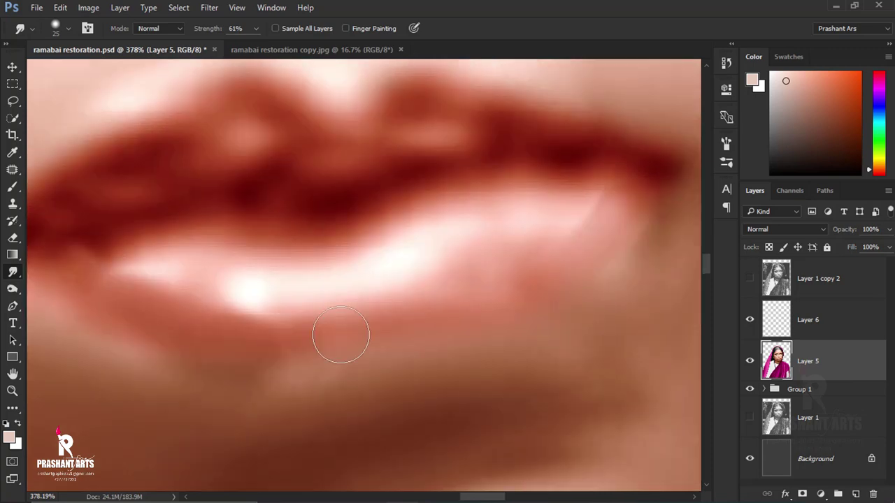
scroll(350, 294, "up", 2)
scroll(420, 251, "right", 2)
scroll(413, 266, "up", 2)
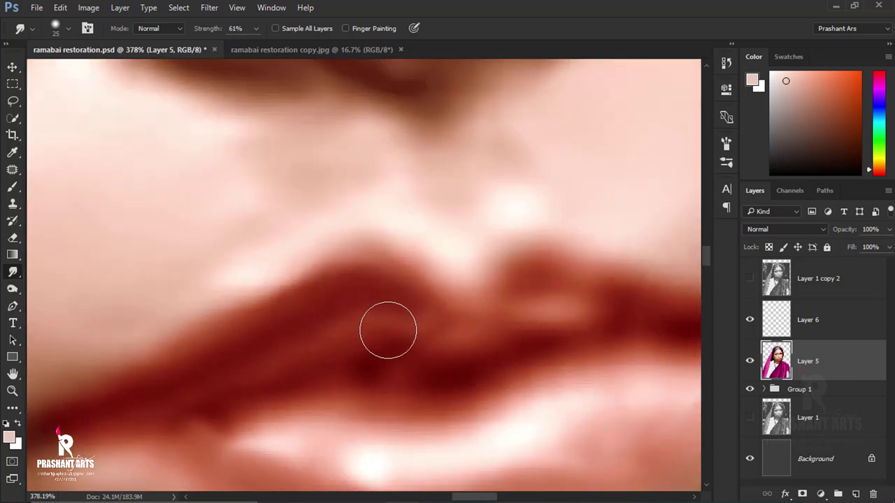
scroll(405, 328, "up", 2)
scroll(248, 278, "down", 3)
scroll(286, 291, "up", 4)
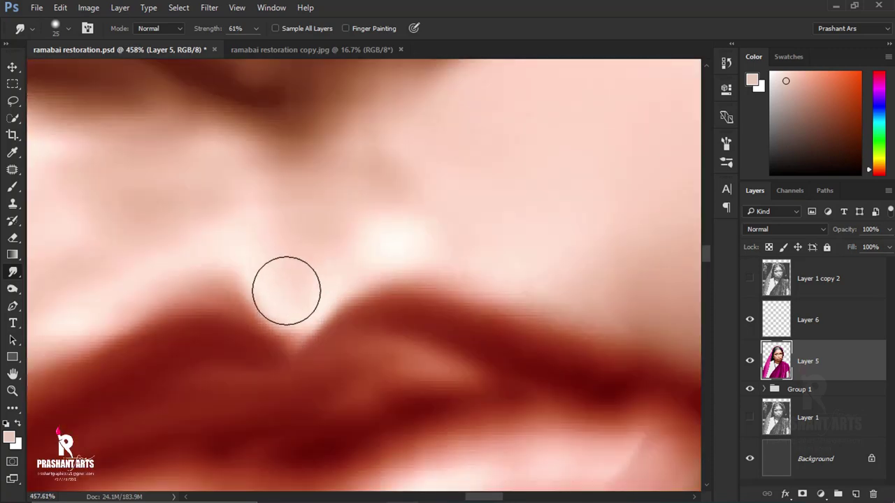
scroll(315, 280, "down", 1)
scroll(326, 294, "down", 3)
scroll(482, 212, "up", 3)
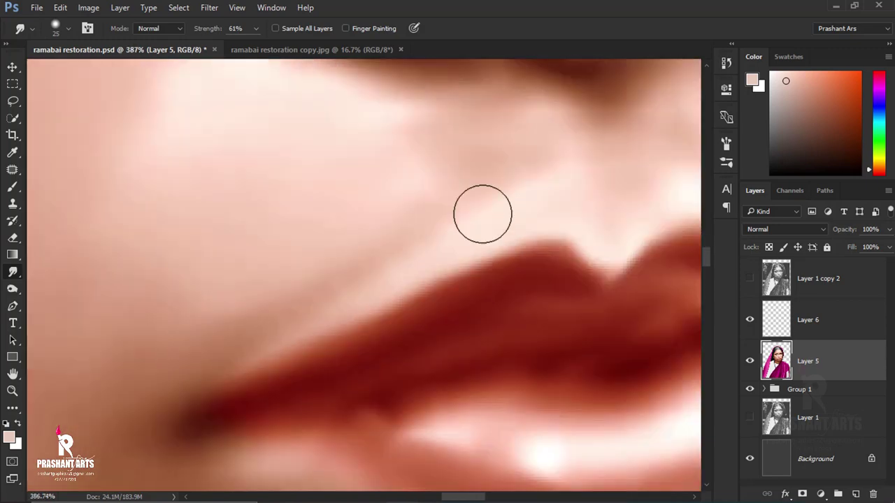
scroll(280, 315, "right", 5)
scroll(291, 301, "up", 1)
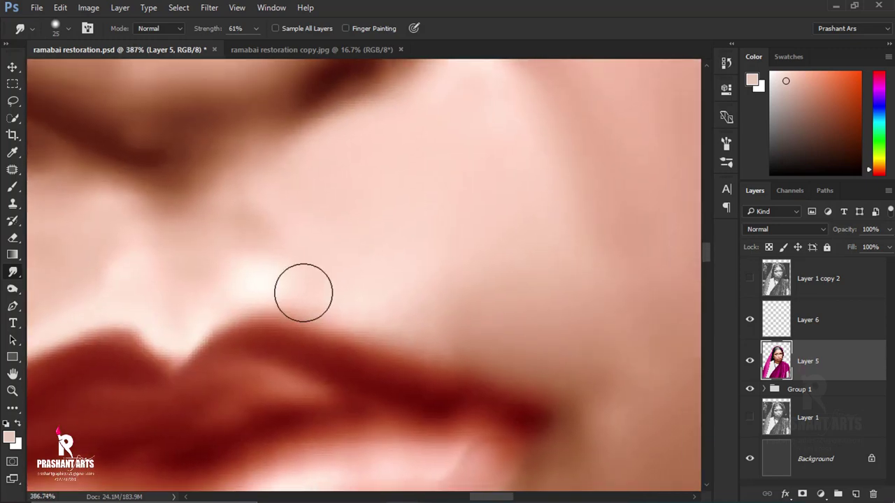
Step: Shrink the smudge brush, raise strength to 72%, and blend the colours within the lips
key("bracketleft")
key("bracketright")
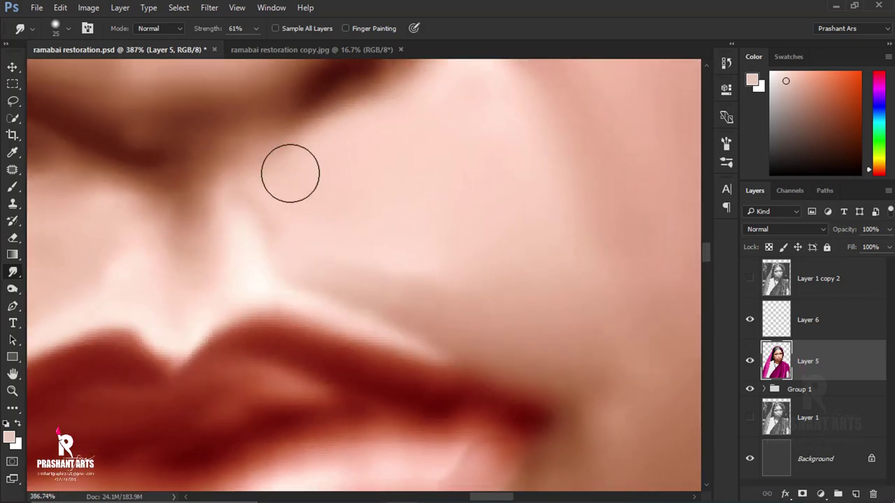
scroll(210, 256, "left", 3)
scroll(209, 257, "up", 1)
scroll(273, 308, "down", 3)
scroll(360, 305, "up", 3)
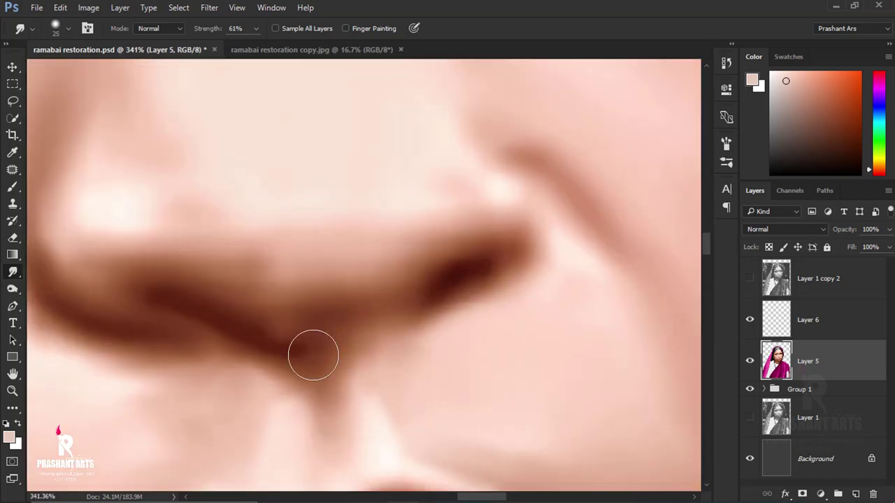
key("bracketleft")
key("bracketleft")
left_click(727, 143)
left_click(689, 138)
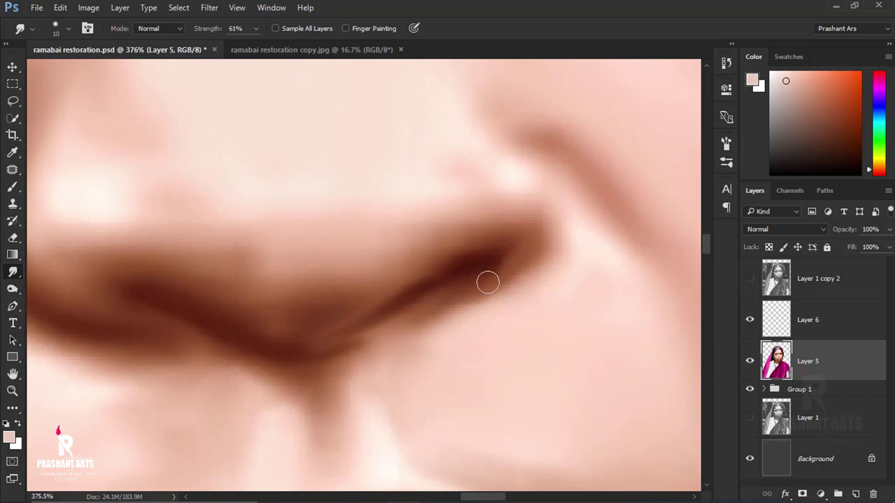
scroll(488, 283, "down", 10)
scroll(293, 311, "up", 10)
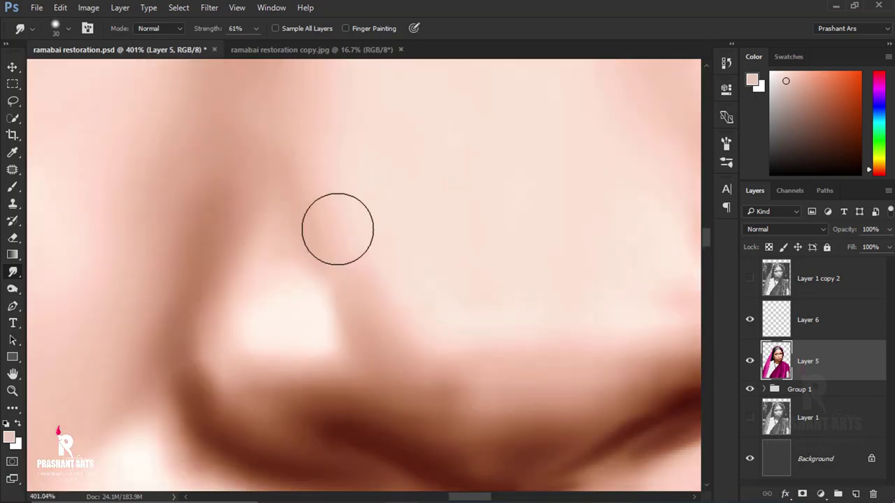
scroll(337, 230, "down", 5)
scroll(506, 349, "down", 2)
scroll(438, 324, "up", 3)
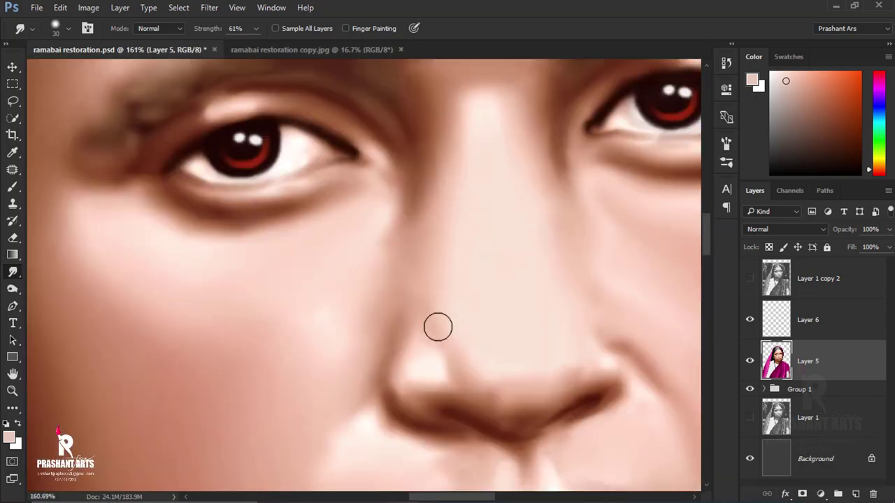
scroll(459, 380, "up", 3)
scroll(194, 352, "up", 3)
scroll(217, 376, "up", 1)
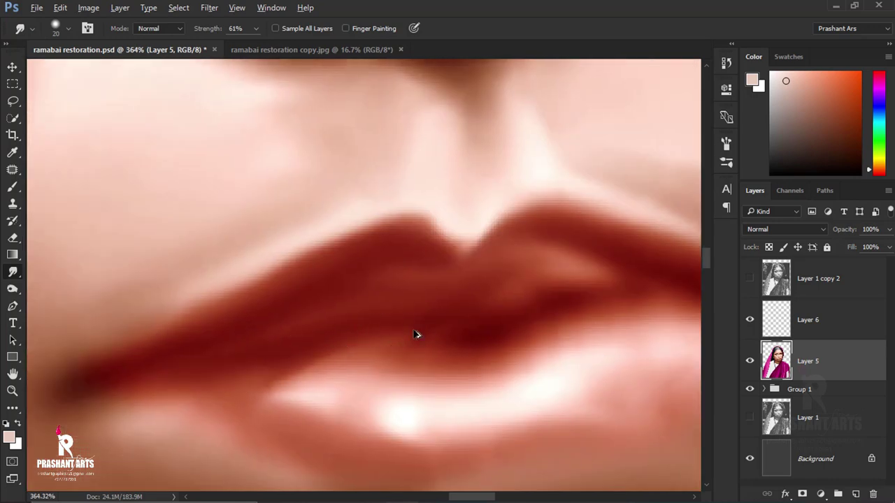
key("7")
key("2")
scroll(450, 340, "down", 2)
scroll(293, 343, "down", 2)
scroll(279, 346, "up", 5)
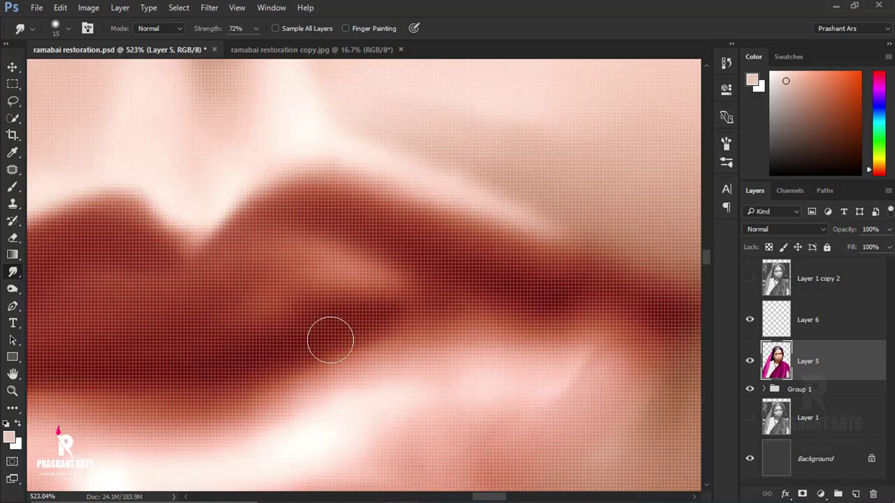
left_click_drag(310, 340, 494, 296)
scroll(494, 296, "down", 8)
scroll(514, 306, "up", 4)
scroll(160, 270, "up", 2)
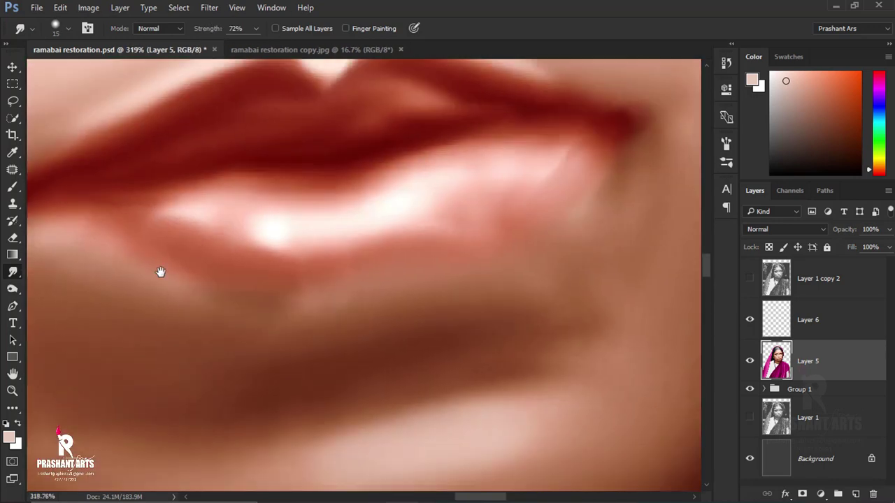
scroll(246, 266, "down", 2)
Step: Smudge a soft pale highlight streak along the lower lip edge
mouse_move(353, 264)
left_mouse_down()
mouse_move(395, 272)
mouse_move(314, 304)
mouse_move(462, 273)
left_mouse_up()
left_click_drag(545, 242, 179, 272)
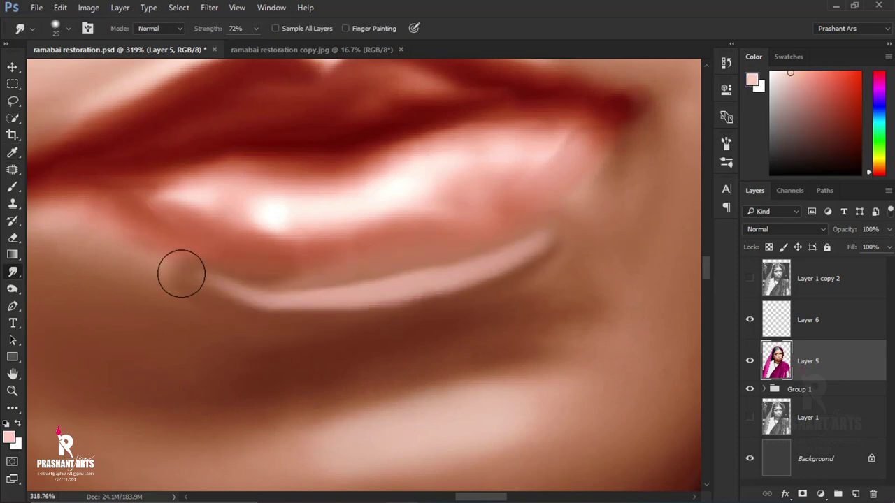
scroll(345, 279, "down", 8)
scroll(378, 255, "up", 5)
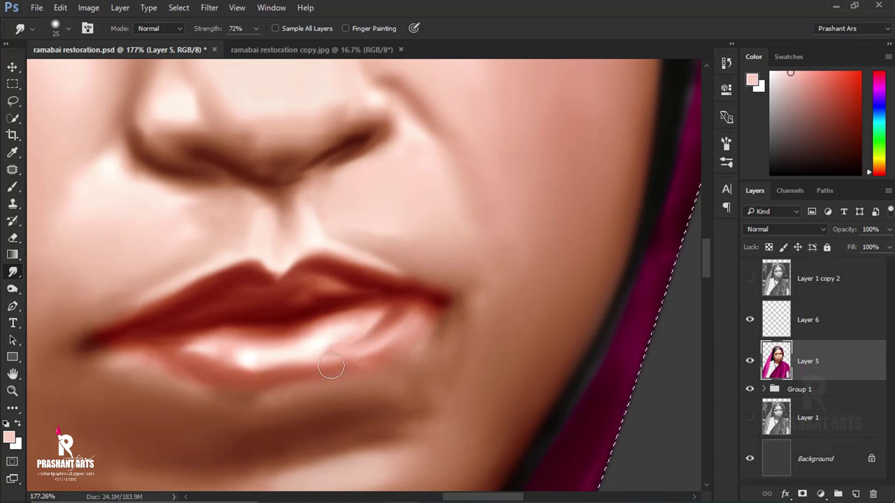
scroll(240, 392, "down", 6)
scroll(424, 348, "up", 5)
scroll(421, 335, "up", 2)
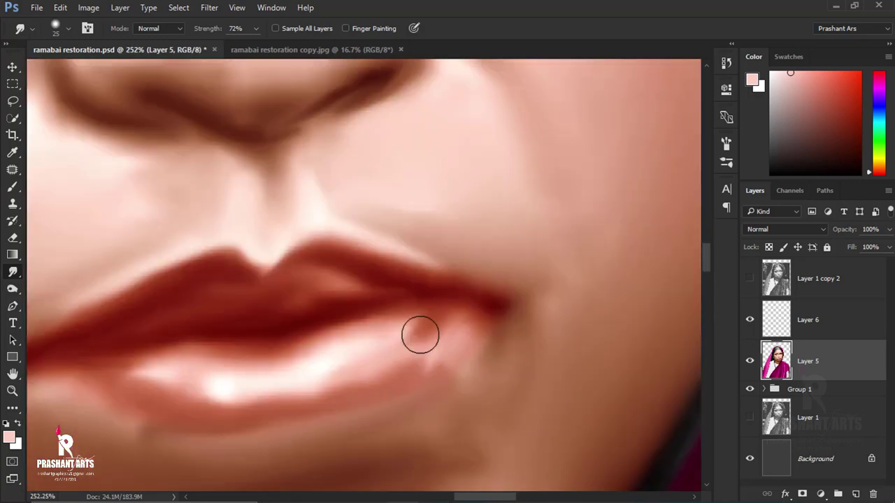
scroll(472, 336, "down", 8)
scroll(405, 364, "up", 7)
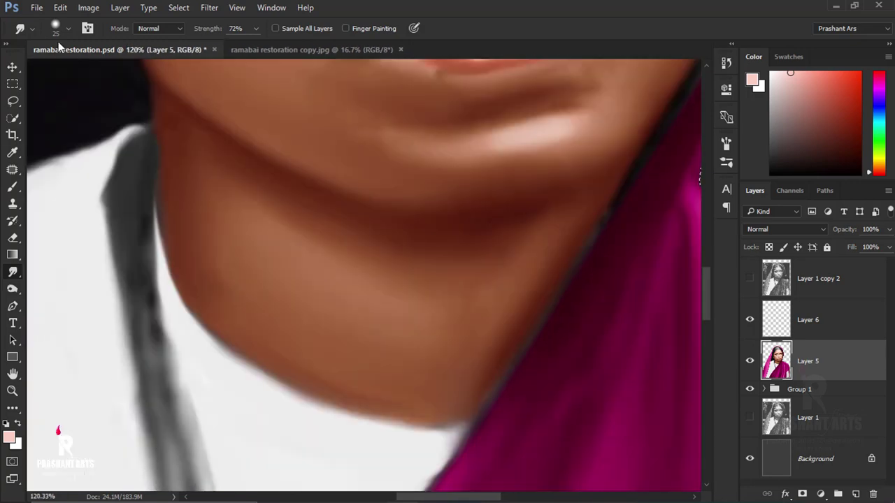
Step: Enlarge the smudge brush and lower strength to 30%, then 20%, to softly blend chin and nose
key("bracketright")
key("bracketright")
key("bracketright")
scroll(399, 349, "down", 3)
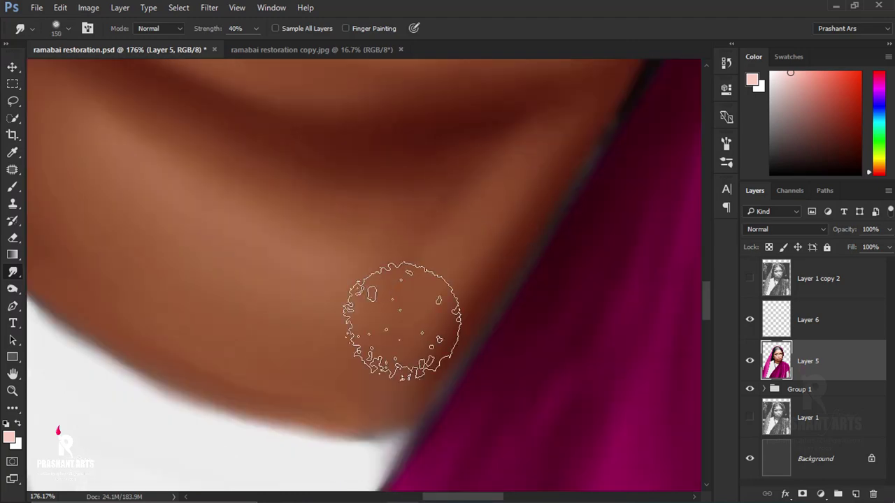
scroll(365, 320, "up", 5)
scroll(195, 152, "up", 4)
key("3")
scroll(200, 280, "right", 3)
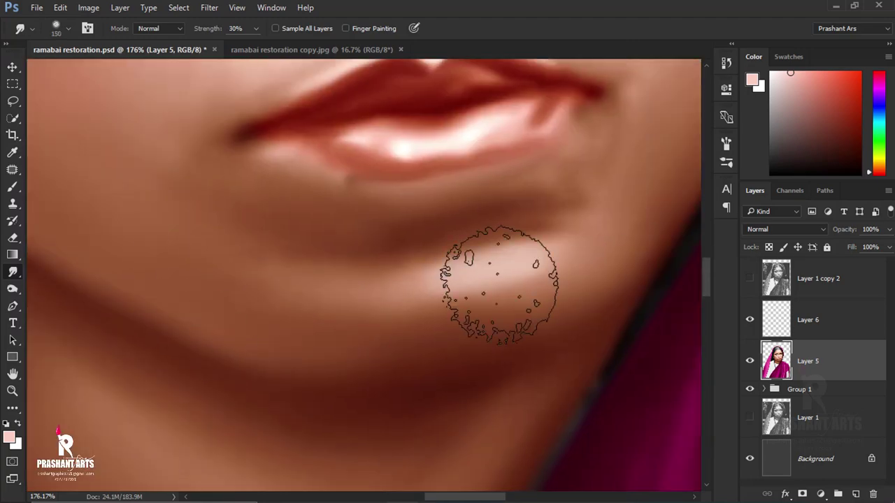
mouse_move(489, 290)
left_mouse_down()
mouse_move(452, 372)
mouse_move(484, 373)
left_mouse_up()
scroll(454, 294, "down", 3)
scroll(489, 231, "left", 3)
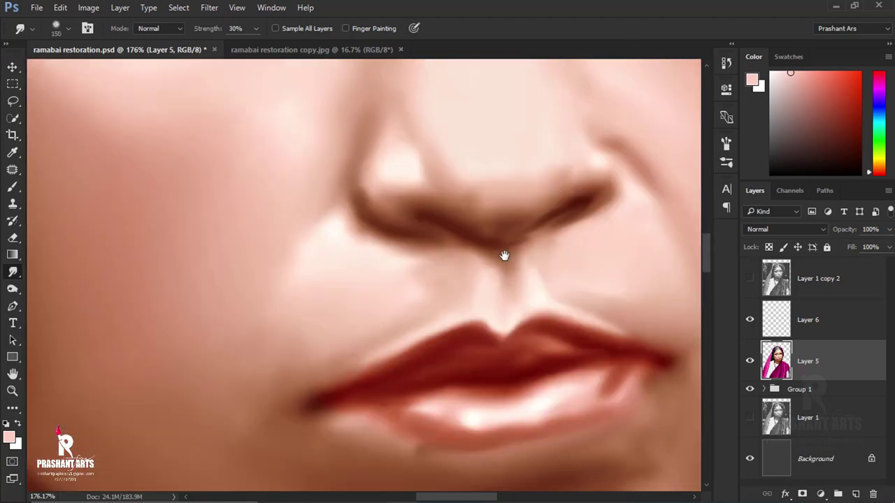
scroll(385, 302, "up", 4)
scroll(384, 302, "down", 2)
key("2")
key("bracketright")
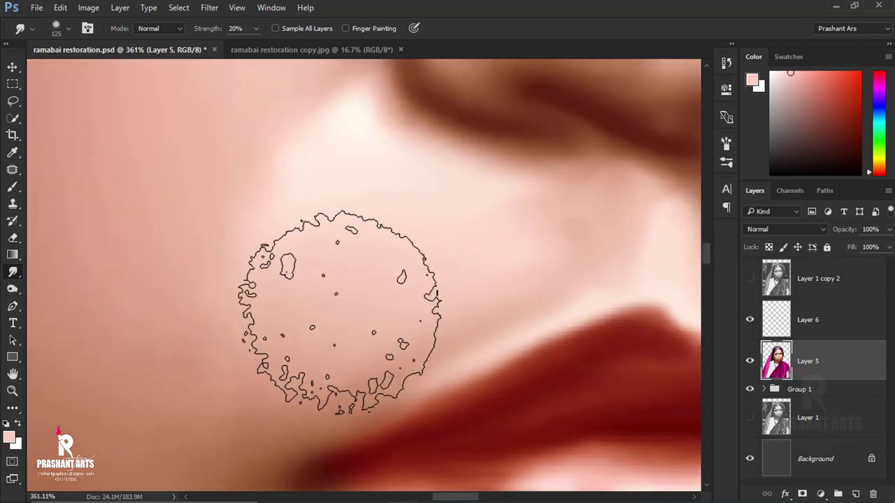
scroll(329, 320, "down", 2)
scroll(464, 237, "up", 2)
scroll(529, 190, "down", 3)
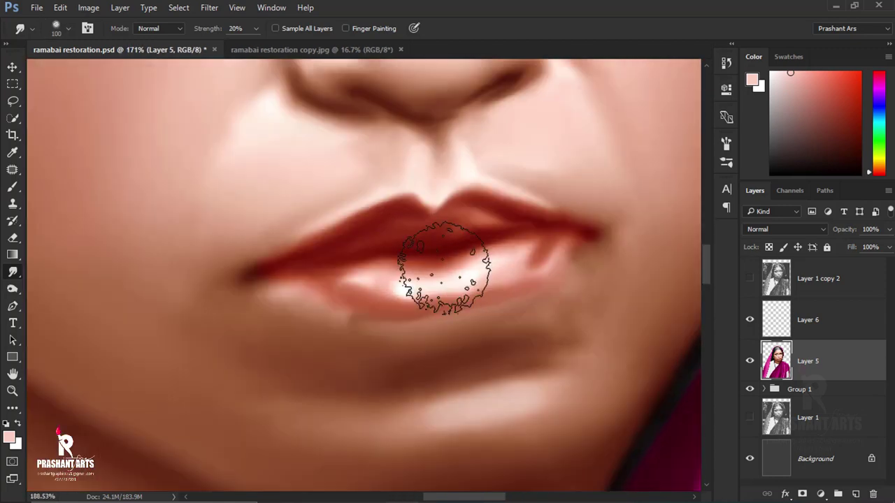
scroll(439, 280, "up", 2)
Step: Resize the brush at 30% smudge strength to soften the lip corner
key("bracketleft")
key("bracketleft")
key("bracketleft")
key("3")
key("bracketright")
scroll(539, 370, "down", 3)
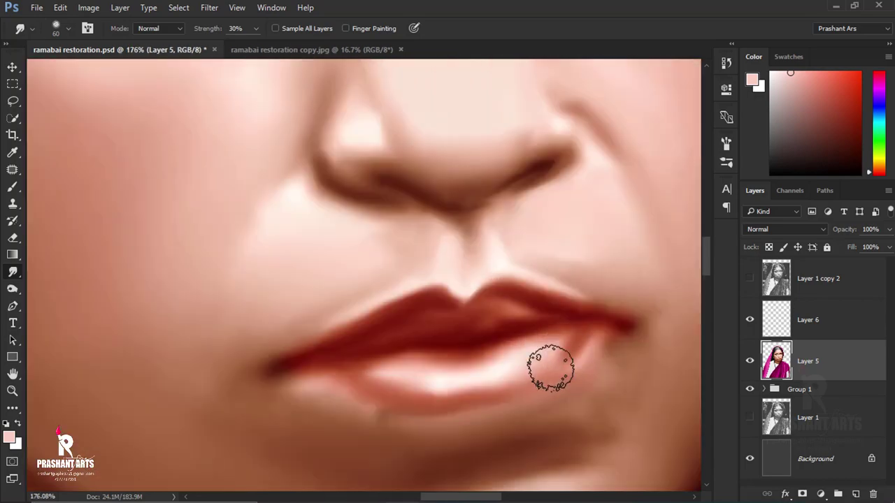
scroll(329, 380, "down", 1)
scroll(384, 184, "down", 3)
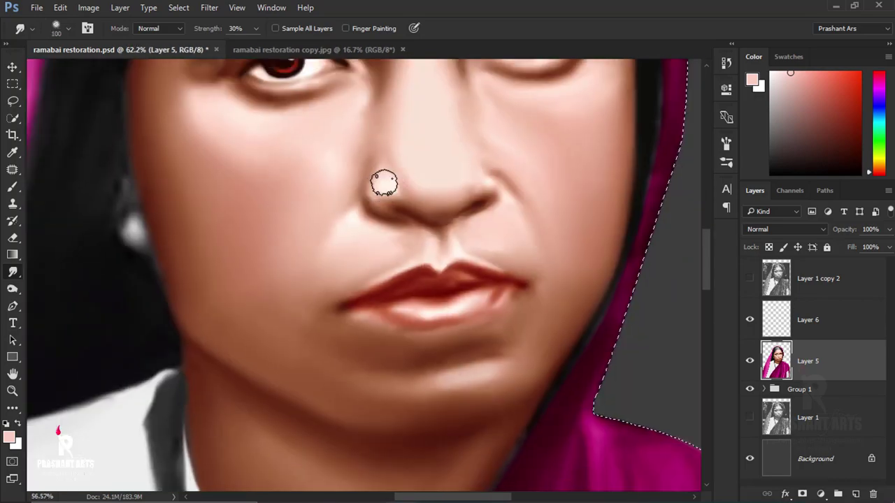
scroll(399, 175, "up", 2)
scroll(441, 257, "down", 4)
scroll(383, 207, "up", 10)
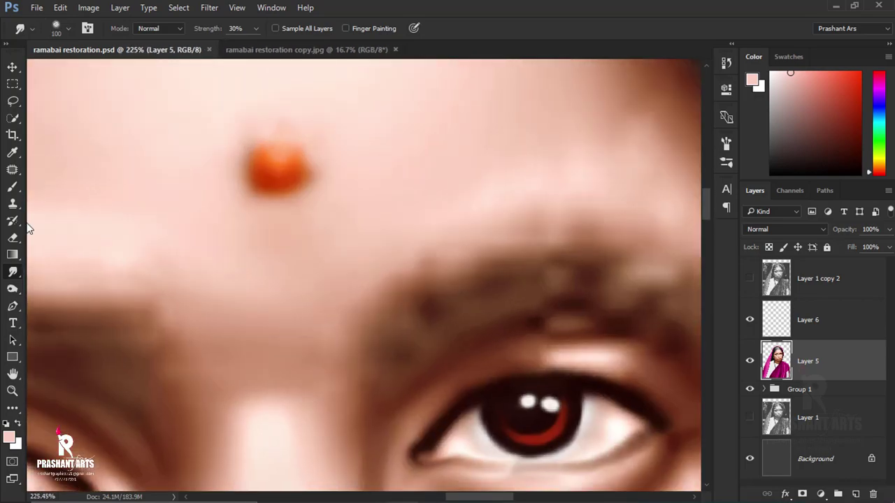
scroll(273, 150, "up", 3)
Step: With a small brush, smudge the top of the orange bindi into a soft rounded shape
key("bracketleft")
key("bracketleft")
key("bracketleft")
scroll(272, 211, "up", 2)
key("bracketleft")
key("bracketleft")
left_click_drag(295, 227, 256, 156)
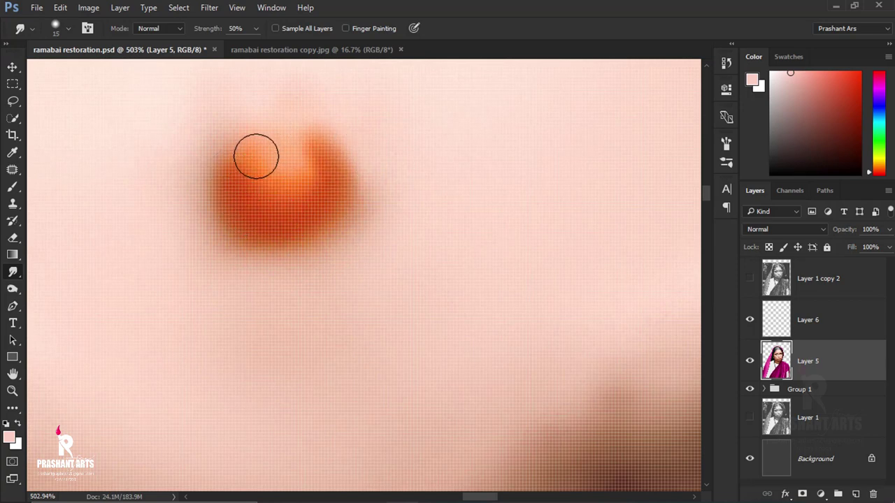
scroll(266, 177, "down", 10)
scroll(391, 203, "up", 6)
scroll(343, 273, "up", 5)
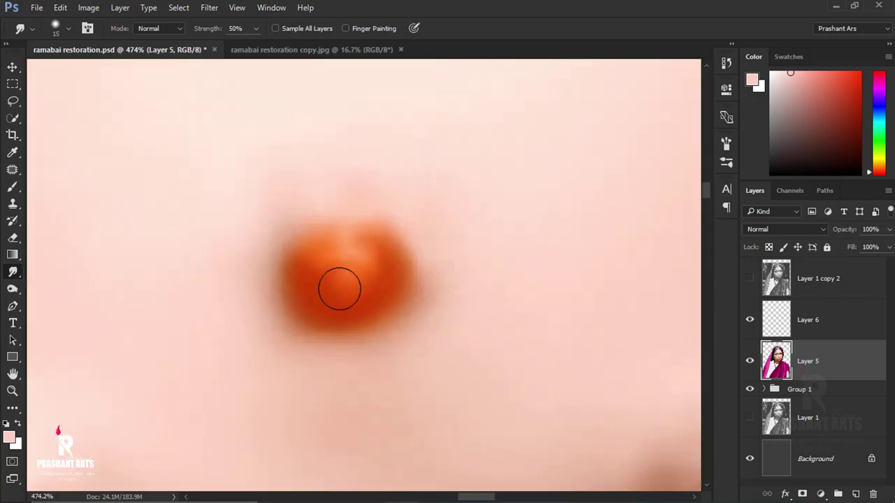
scroll(321, 285, "down", 7)
Step: Set smudge strength to 65% and streak light hair-like strokes along the eyebrow
scroll(321, 285, "down", 3)
left_click(68, 28)
left_click(236, 28)
type("65")
scroll(262, 325, "up", 6)
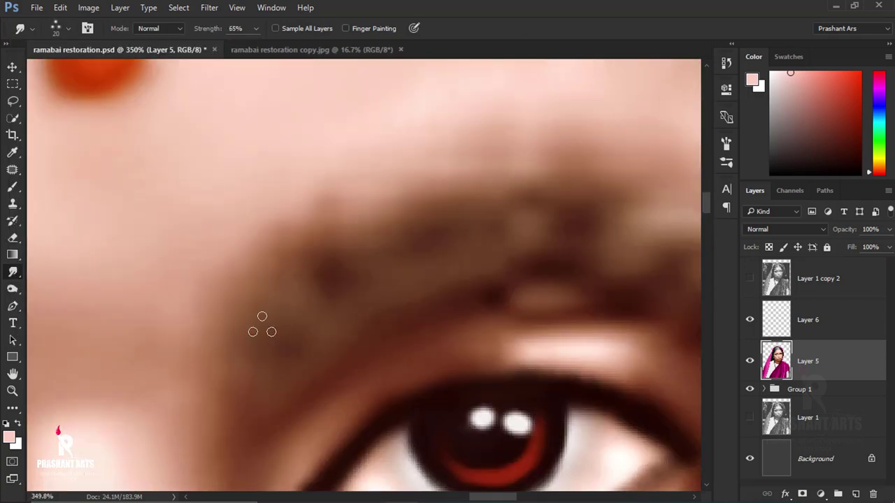
left_click_drag(433, 270, 215, 241)
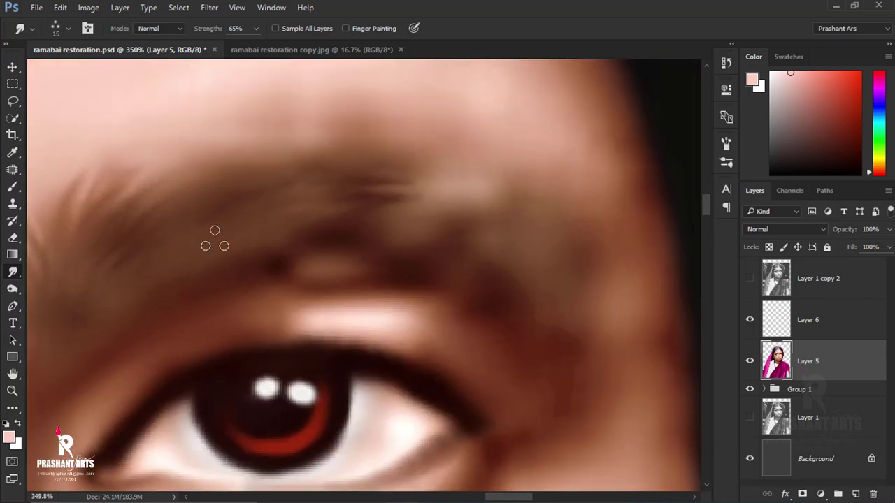
left_click_drag(445, 154, 522, 119)
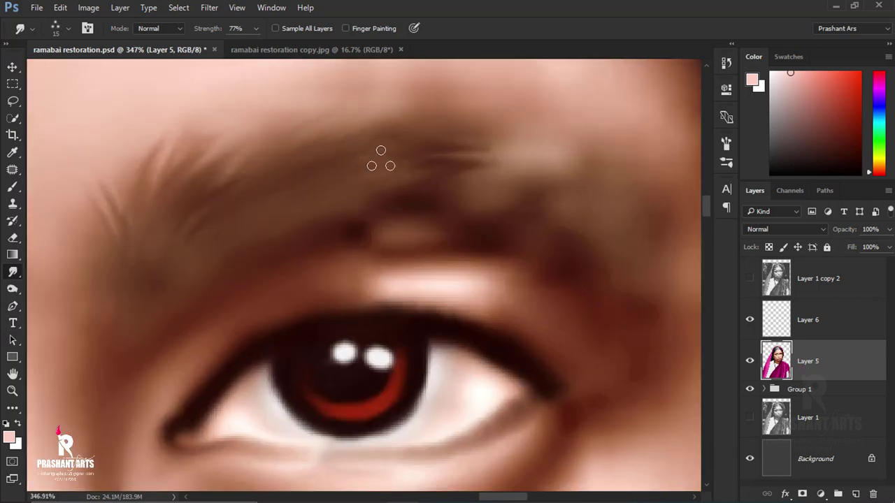
left_click_drag(380, 158, 302, 147)
left_click_drag(486, 193, 525, 241)
left_click_drag(411, 140, 421, 162)
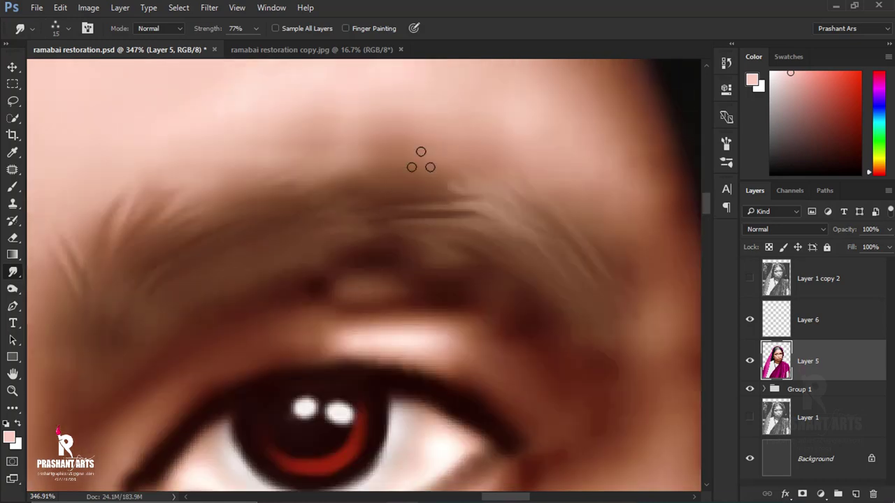
left_click_drag(358, 154, 372, 112)
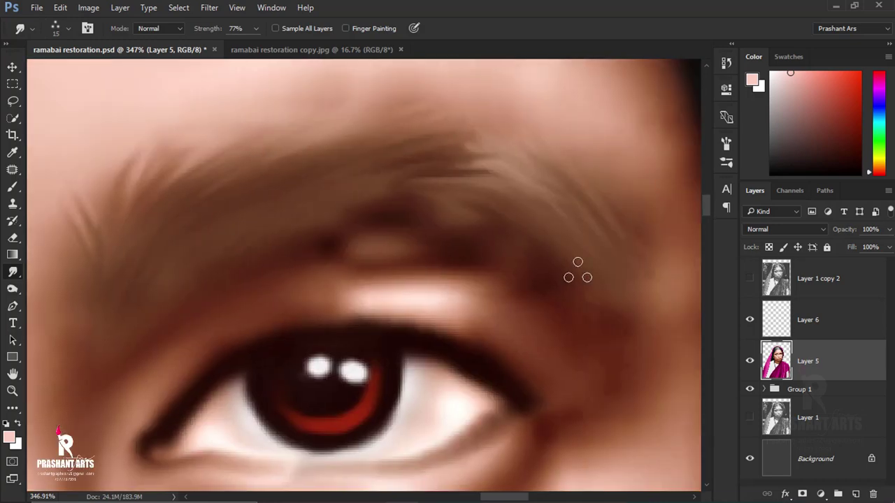
Step: Smudge hair streaks into the eyebrow's inner left end, then enlarge the brush and check the face
scroll(197, 269, "down", 3)
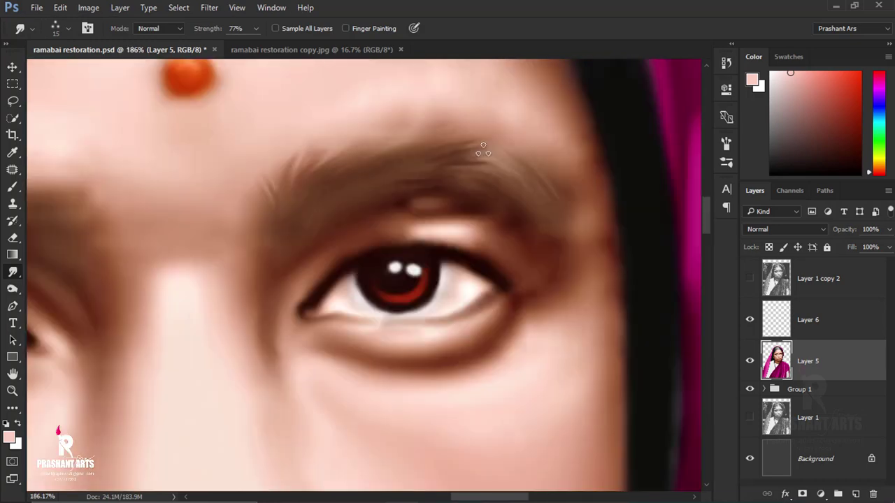
scroll(304, 244, "up", 2)
left_click_drag(203, 204, 392, 169)
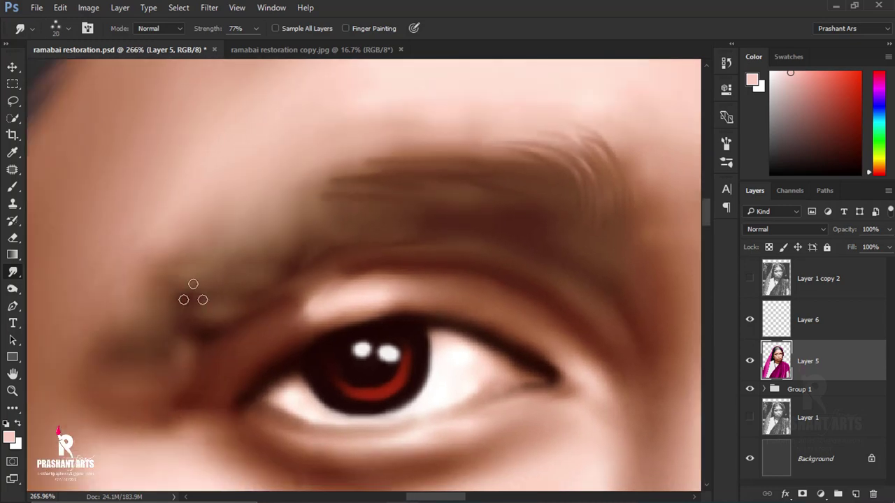
mouse_move(191, 296)
left_mouse_down()
mouse_move(140, 333)
mouse_move(233, 239)
left_mouse_up()
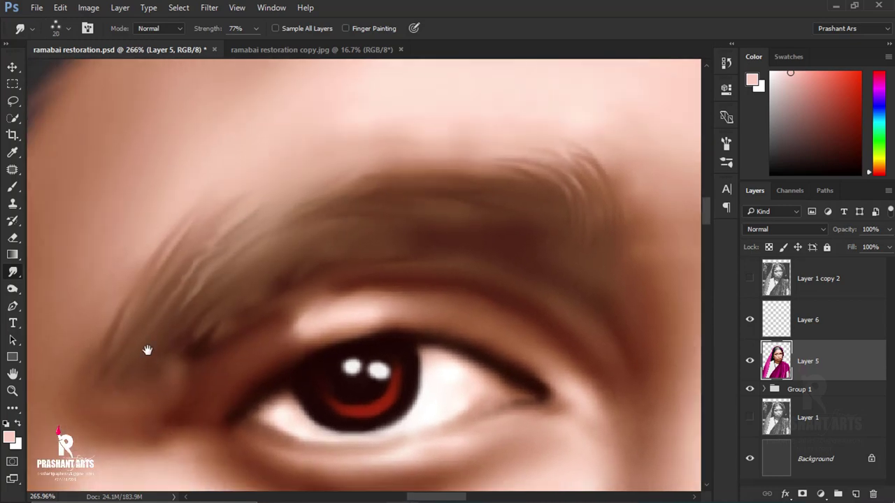
left_click_drag(539, 172, 336, 206)
scroll(217, 196, "down", 5)
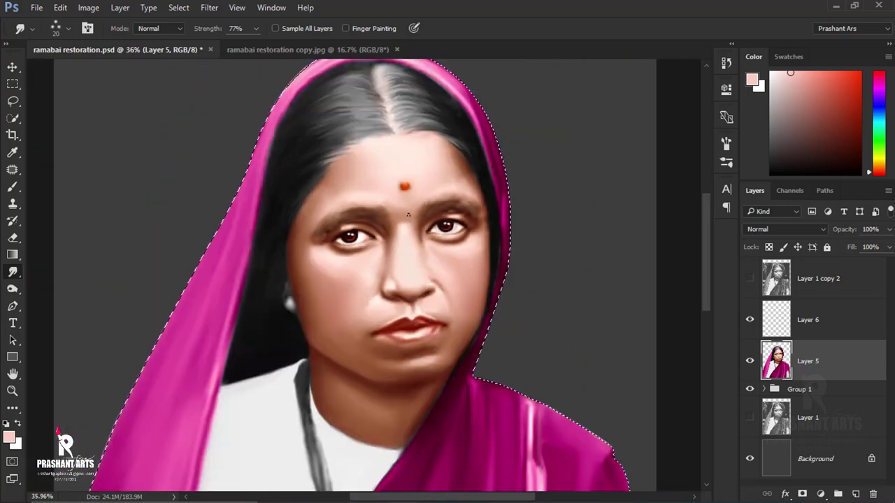
scroll(388, 218, "up", 3)
left_click(56, 28)
scroll(225, 276, "up", 3)
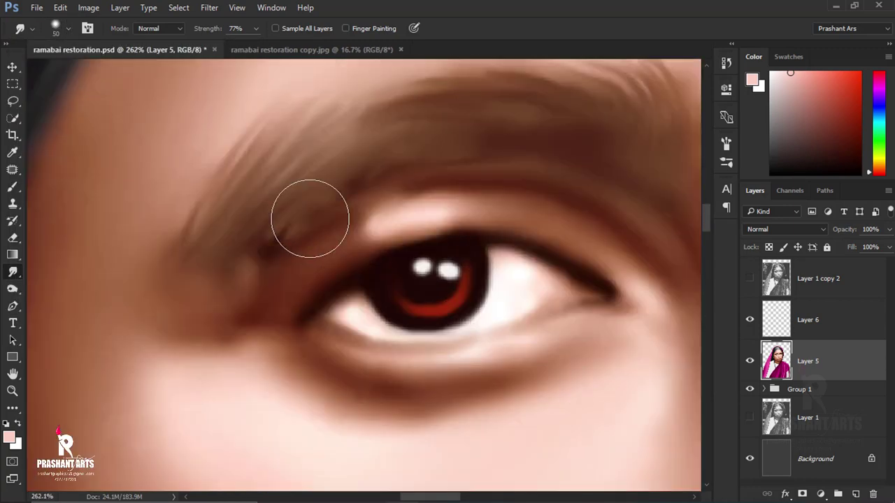
scroll(326, 214, "down", 4)
scroll(417, 202, "down", 2)
Step: Expand Group 1 in the Layers panel and make Layer 5 the active layer
scroll(417, 202, "down", 1)
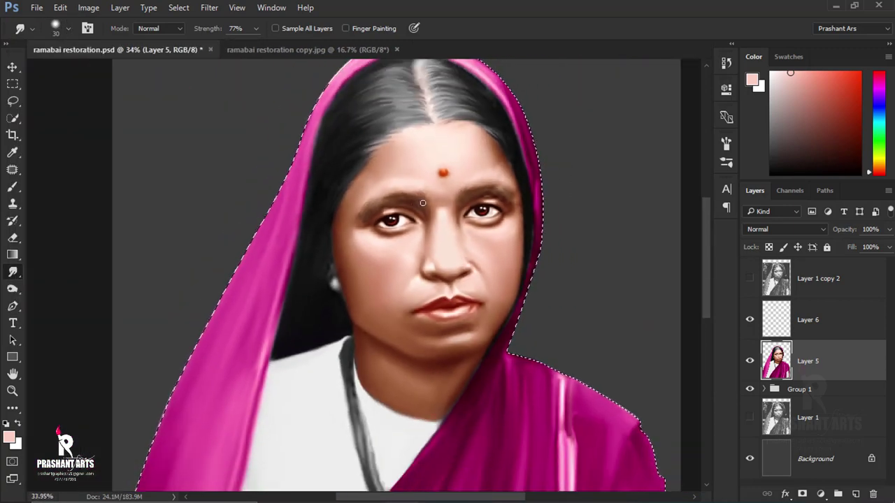
scroll(420, 205, "down", 1)
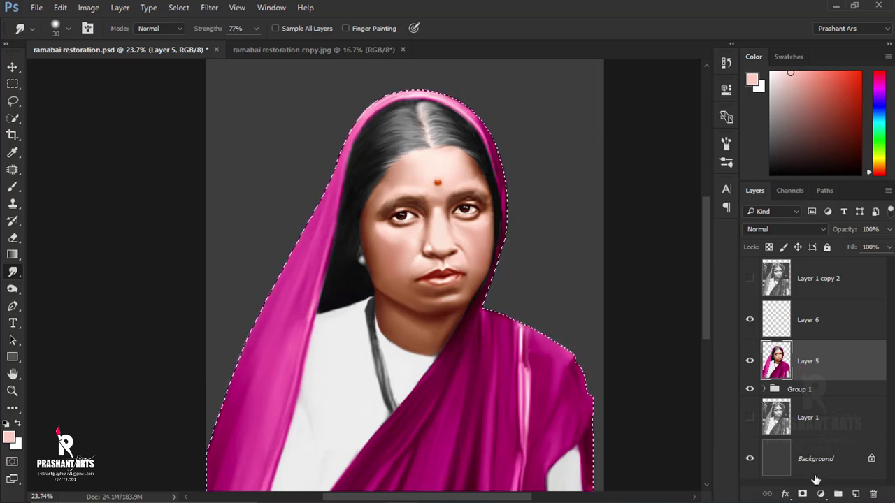
scroll(442, 289, "down", 2)
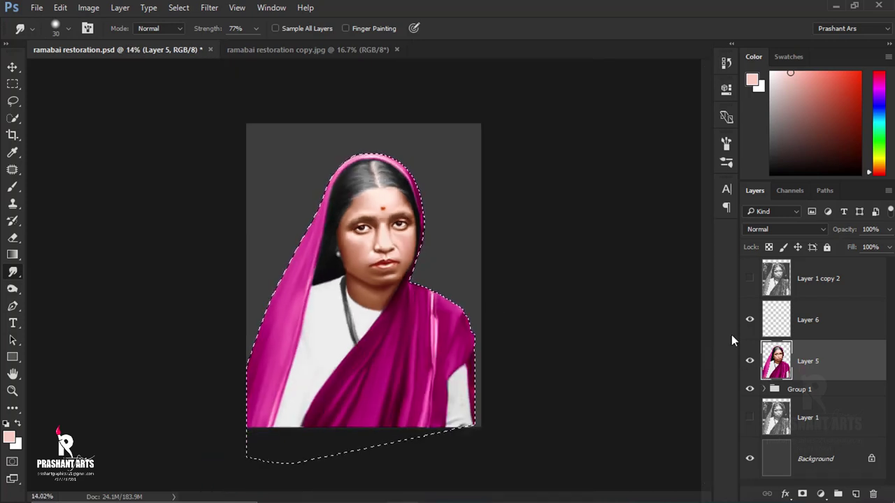
left_click(761, 394)
left_click(763, 388)
scroll(783, 420, "down", 3)
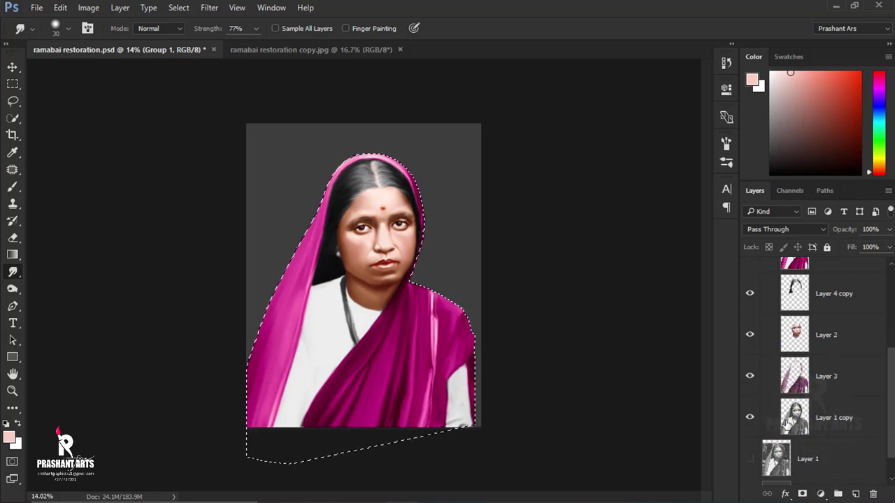
scroll(798, 343, "up", 3)
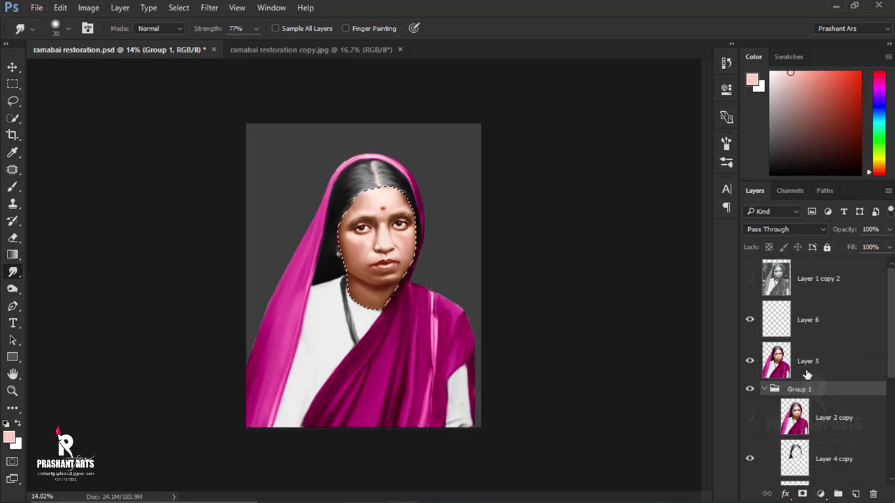
left_click(784, 362)
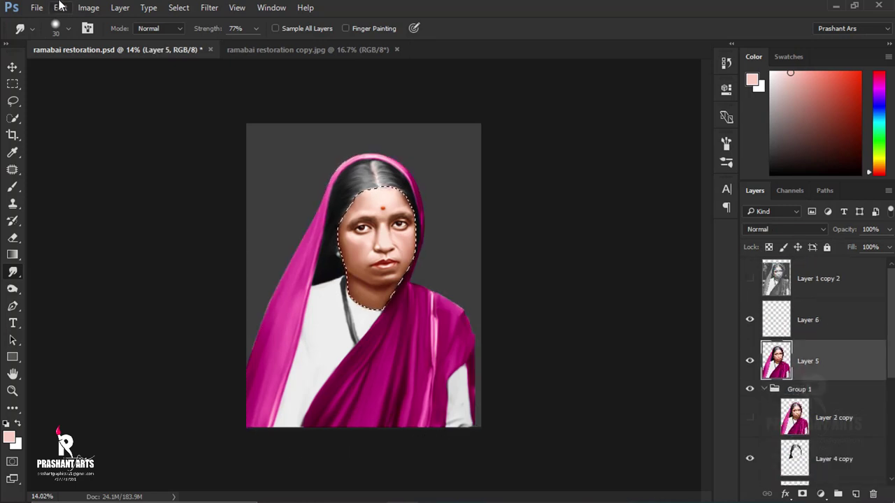
Step: Feather the face selection by 5 px
key("m")
right_click(386, 216)
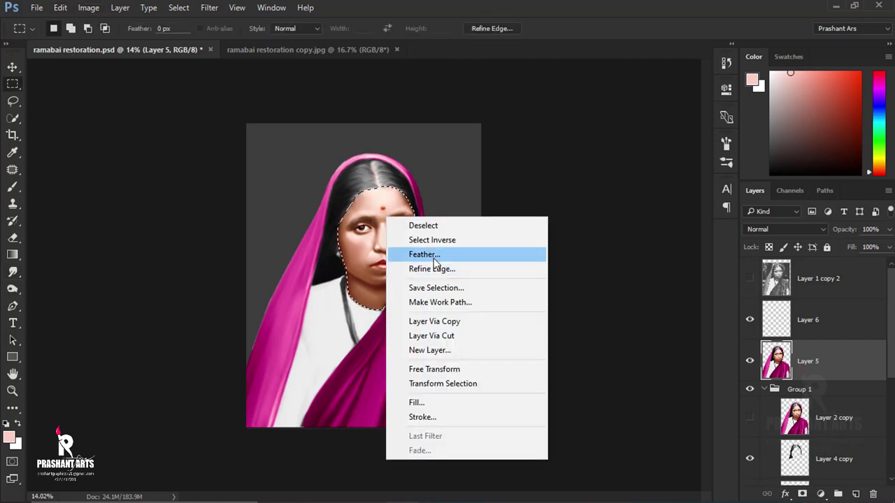
left_click(430, 254)
type("5")
key("Return")
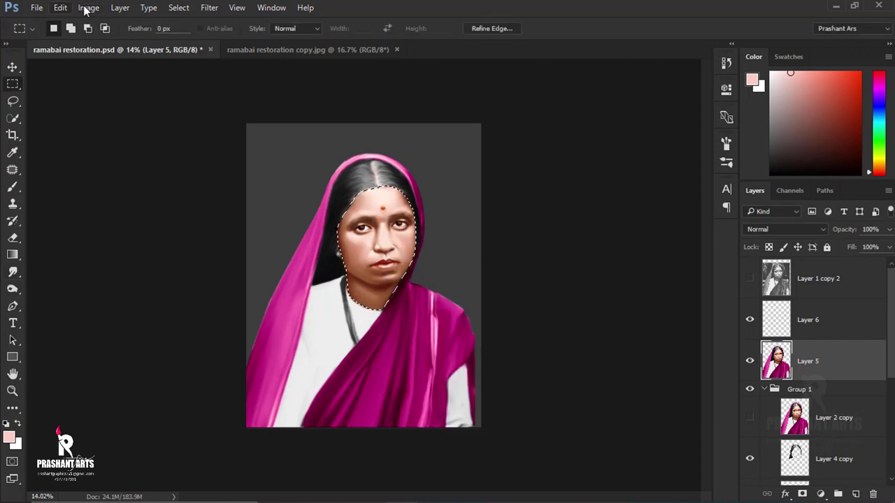
Step: Lower the face's Match Color intensity to 109
left_click(85, 8)
left_click(311, 298)
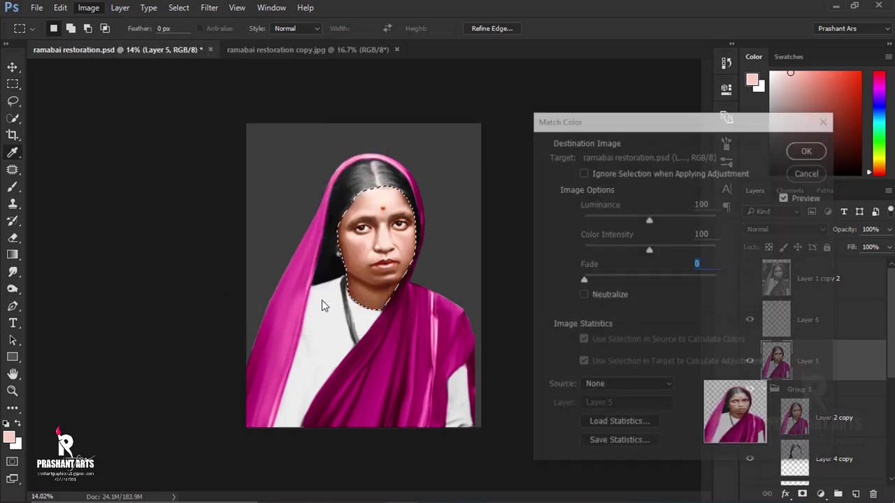
left_click_drag(660, 251, 655, 251)
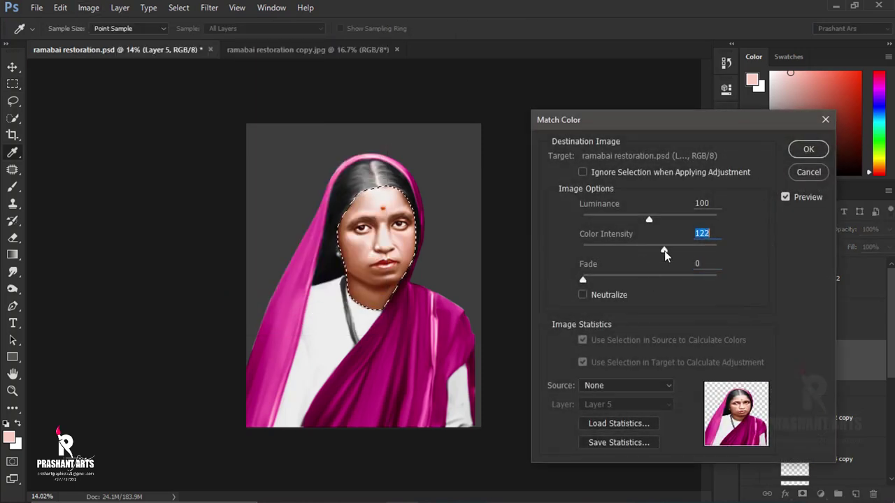
left_click(800, 151)
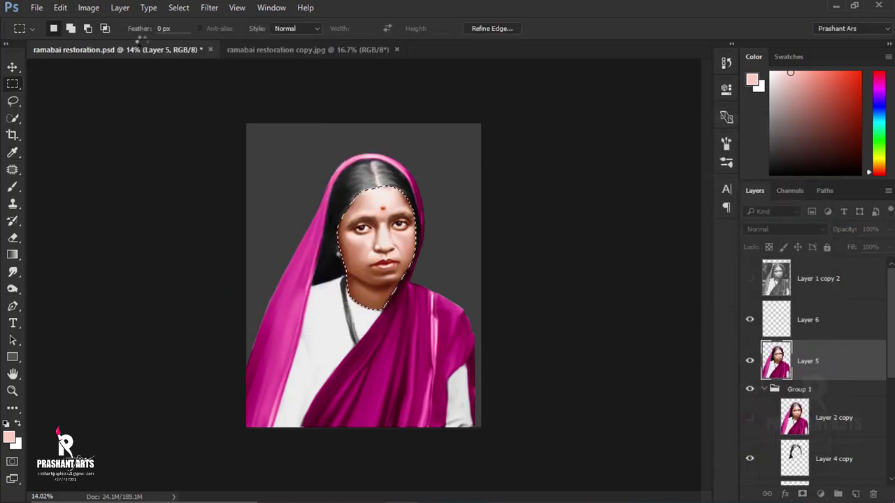
Step: Add +14 yellow to the face's reds with Selective Color, then bring up Vibrance
left_click(87, 12)
mouse_move(108, 41)
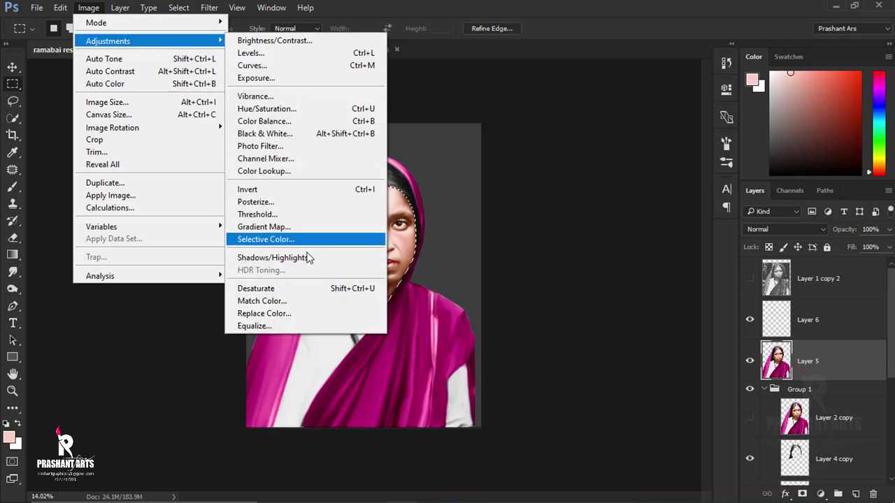
left_click(329, 240)
left_click(752, 194)
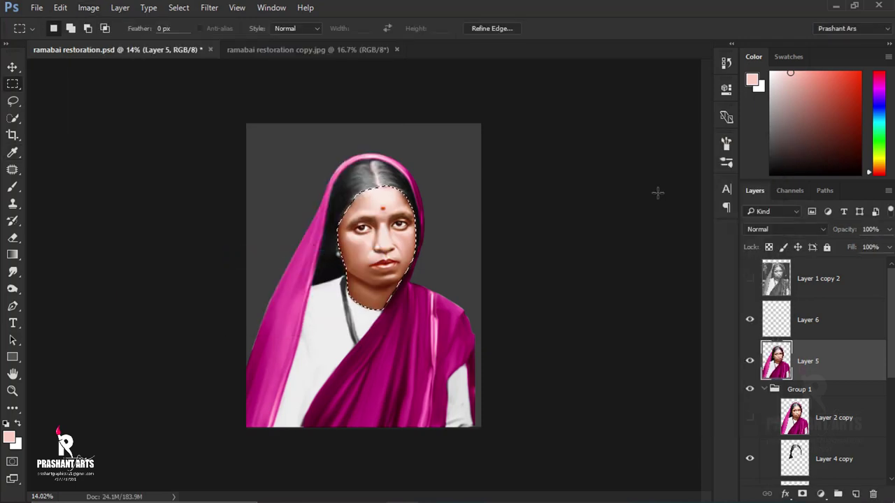
left_click(88, 8)
mouse_move(107, 40)
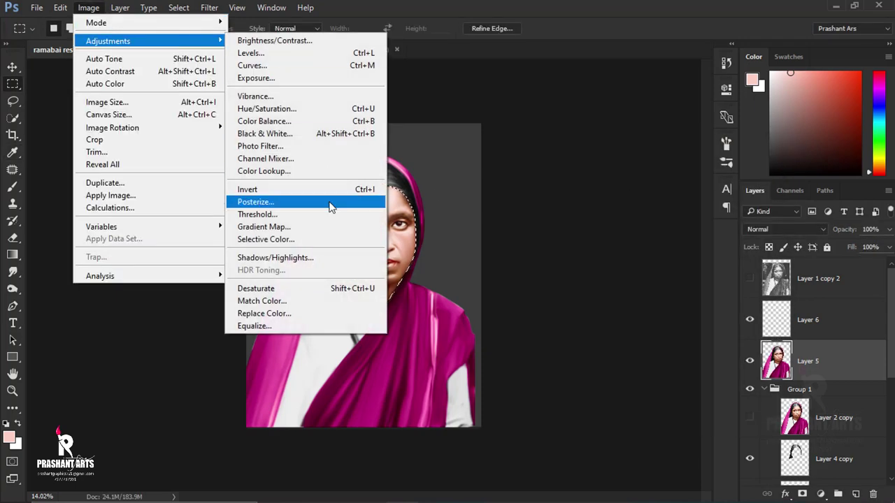
left_click(319, 241)
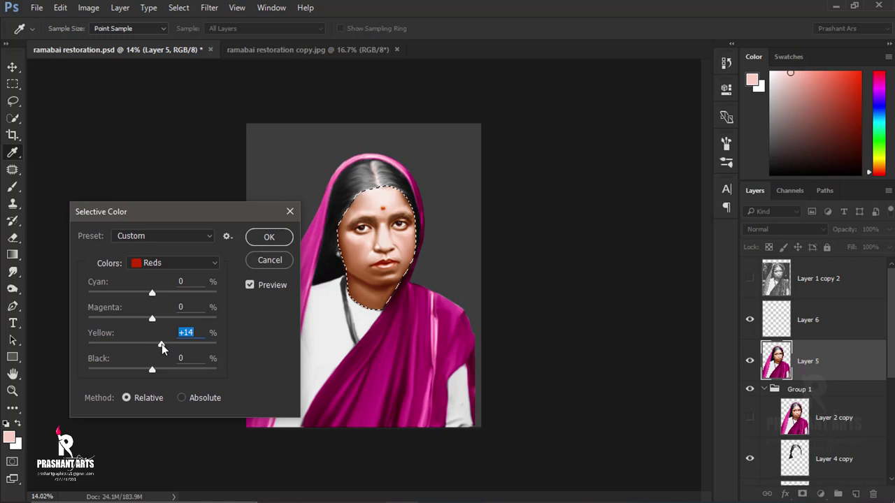
left_click(271, 237)
left_click(88, 8)
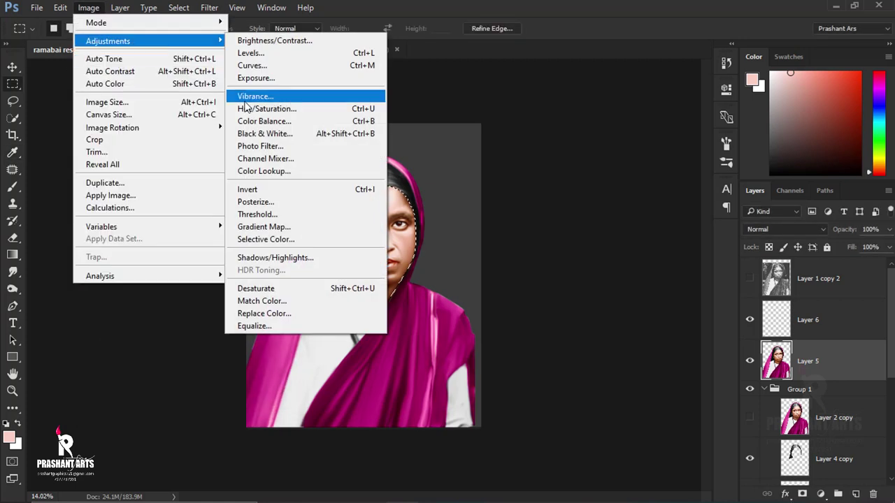
left_click(257, 96)
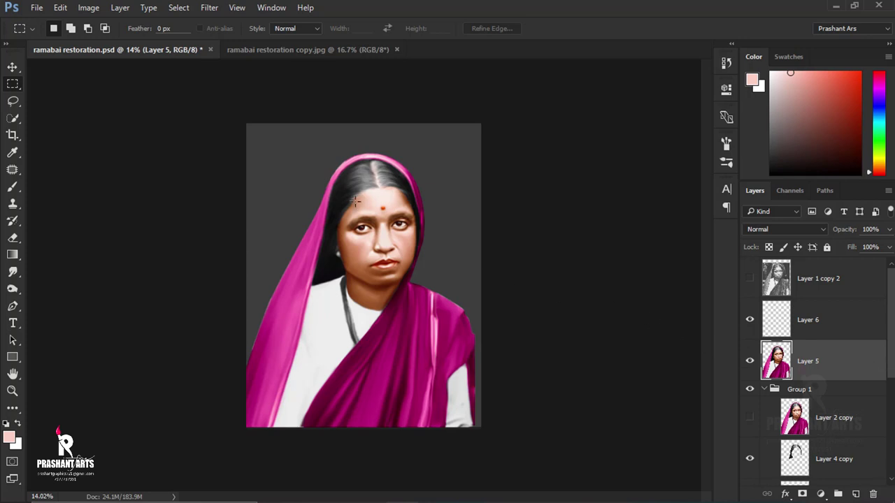
Step: Switch between toning tools, from Sponge to Burn, to darken the eyebrow midtones
scroll(436, 240, "up", 5)
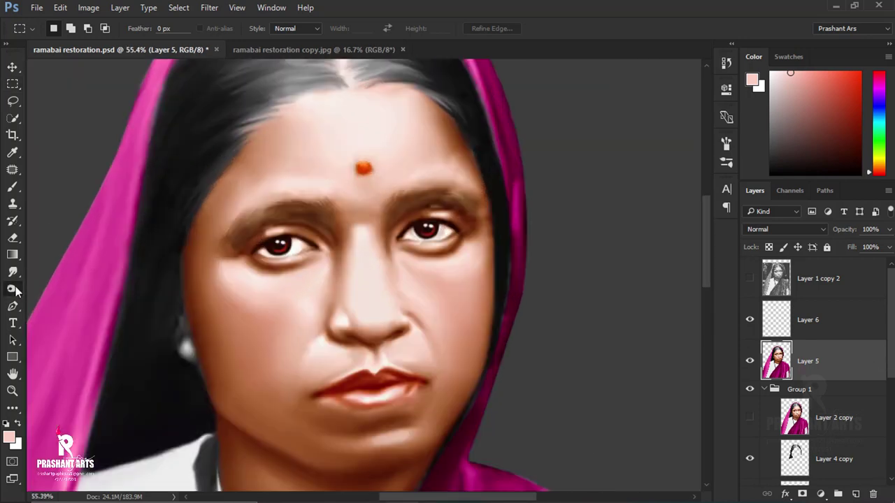
right_click(15, 290)
left_click(59, 316)
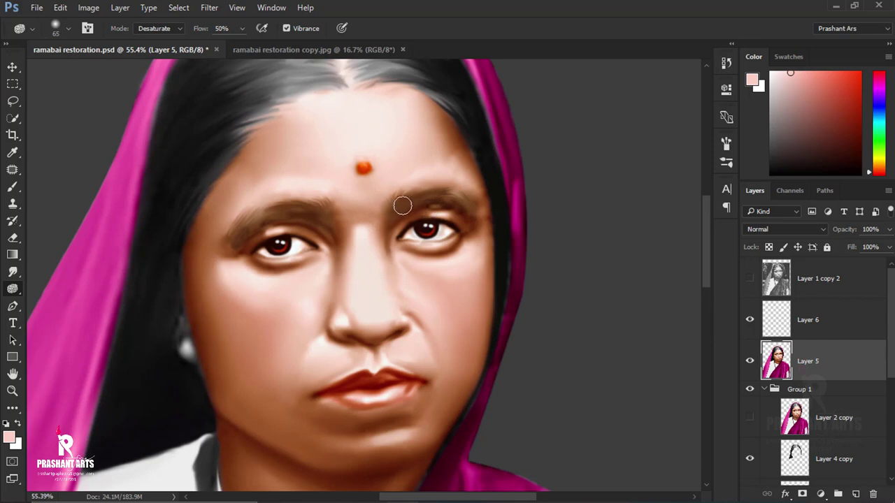
right_click(10, 297)
left_click(49, 303)
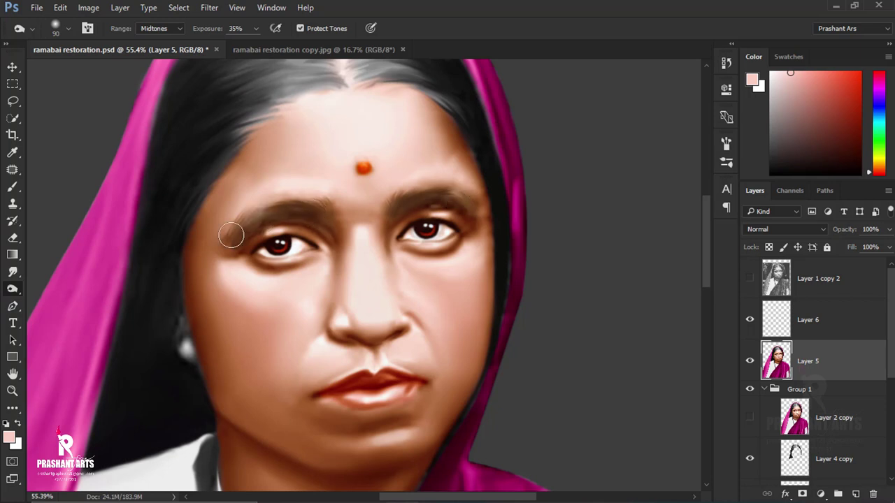
Step: Switch to the Smudge tool and bring up its brush presets
scroll(231, 236, "down", 5)
scroll(434, 237, "down", 1)
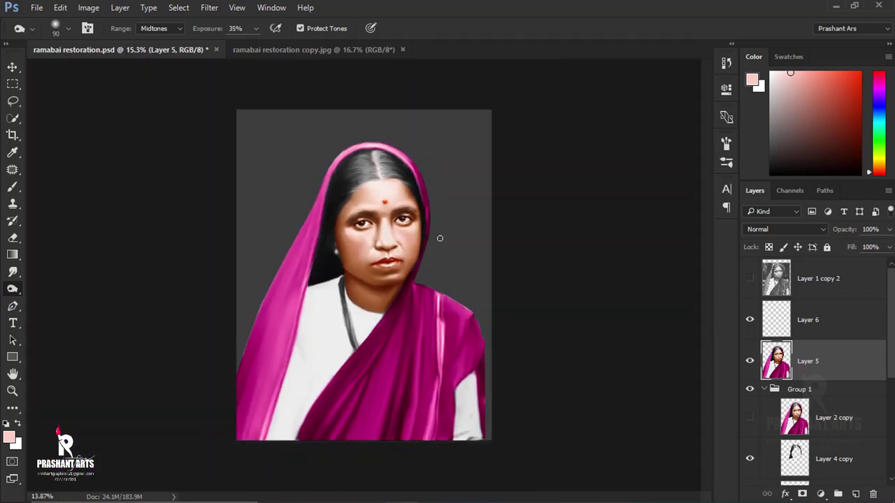
scroll(439, 238, "down", 1)
scroll(427, 272, "up", 2)
scroll(422, 267, "up", 1)
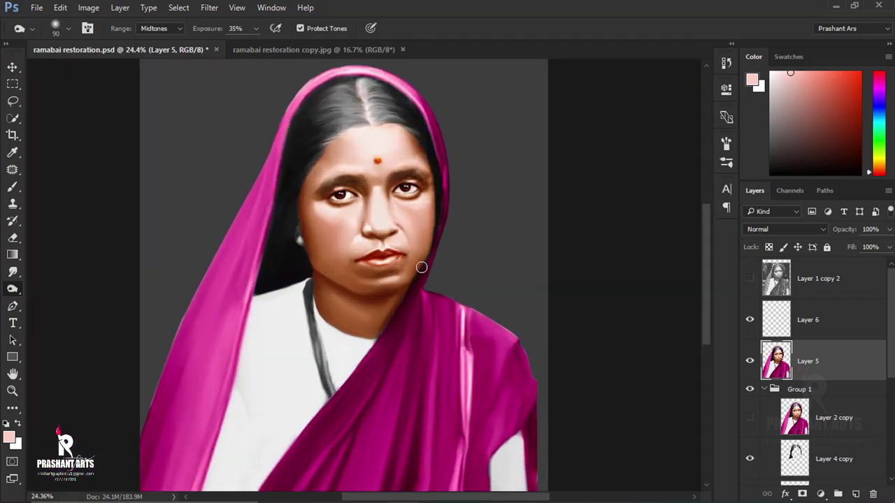
scroll(453, 175, "up", 3)
scroll(439, 172, "up", 1)
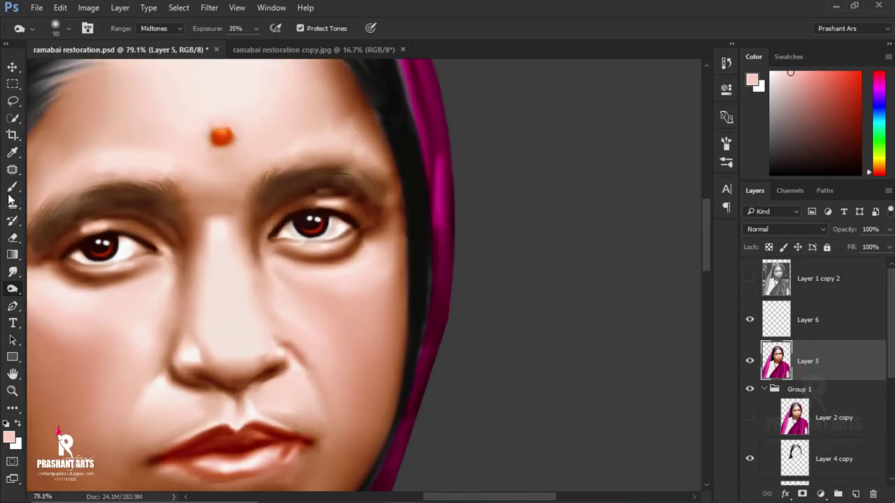
left_click(12, 272)
left_click(70, 29)
Step: Set a soft round 65 px smudge brush at 25% strength, then enlarge it to 90 px
left_click(109, 152)
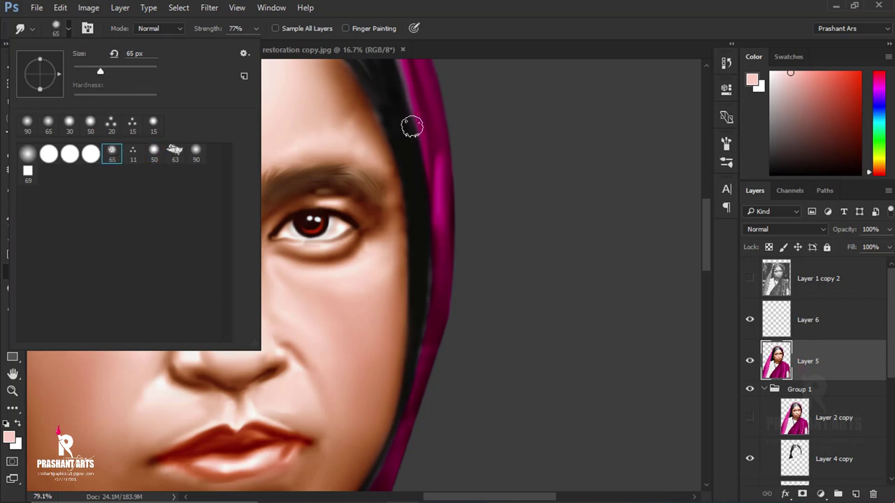
left_click(352, 118)
left_click_drag(350, 117, 377, 216)
key("2")
key("5")
scroll(362, 210, "up", 1)
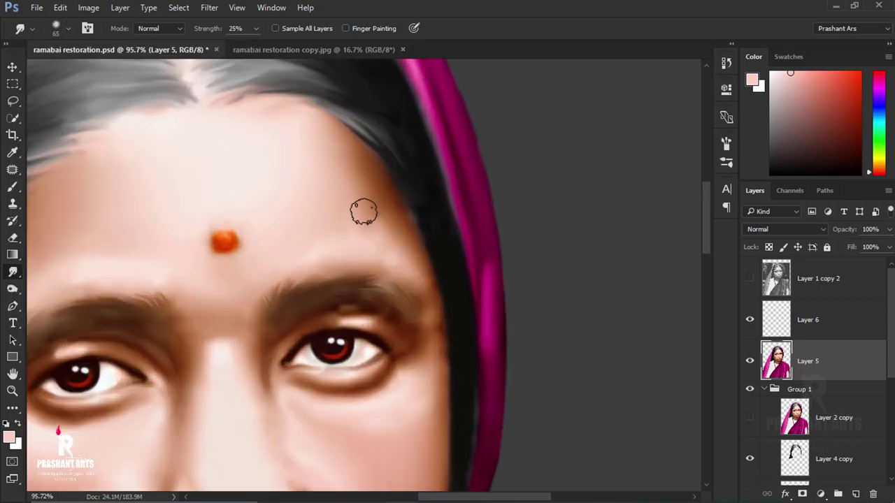
scroll(362, 210, "up", 3)
key("bracketright")
key("bracketright")
key("bracketright")
key("bracketright")
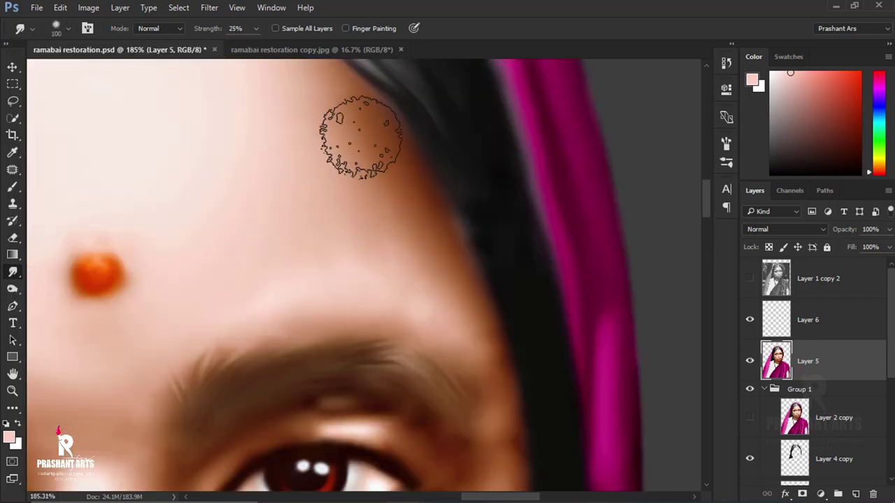
Step: Smudge the forehead, eyebrows, cheeks and skin around both eyes, shrinking the brush to 60 px
left_click_drag(403, 288, 441, 412)
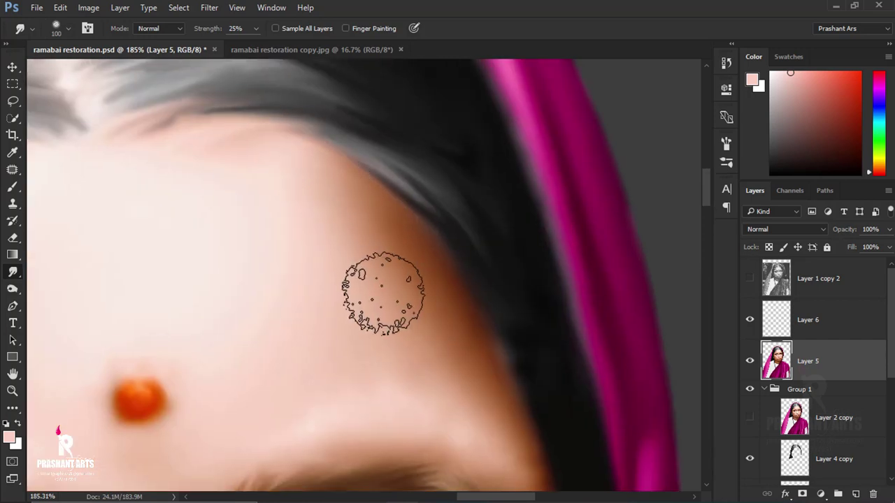
left_click_drag(446, 356, 378, 176)
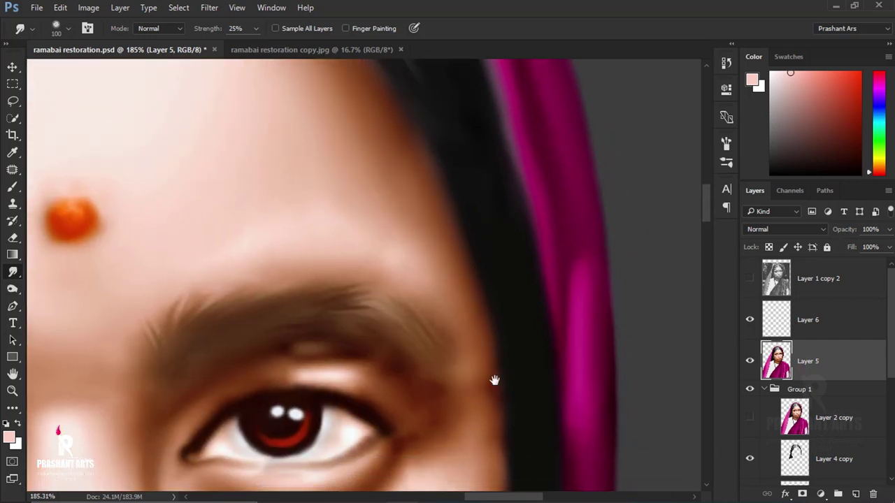
left_click_drag(494, 377, 422, 158)
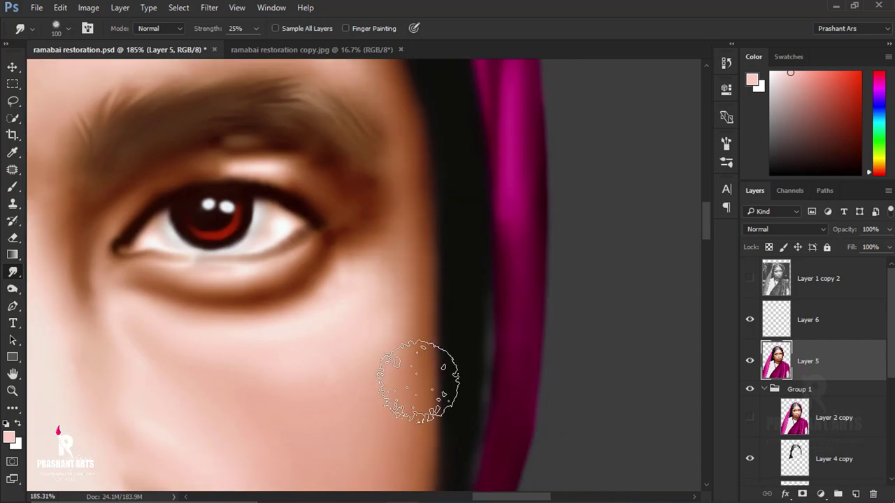
left_click_drag(476, 425, 474, 194)
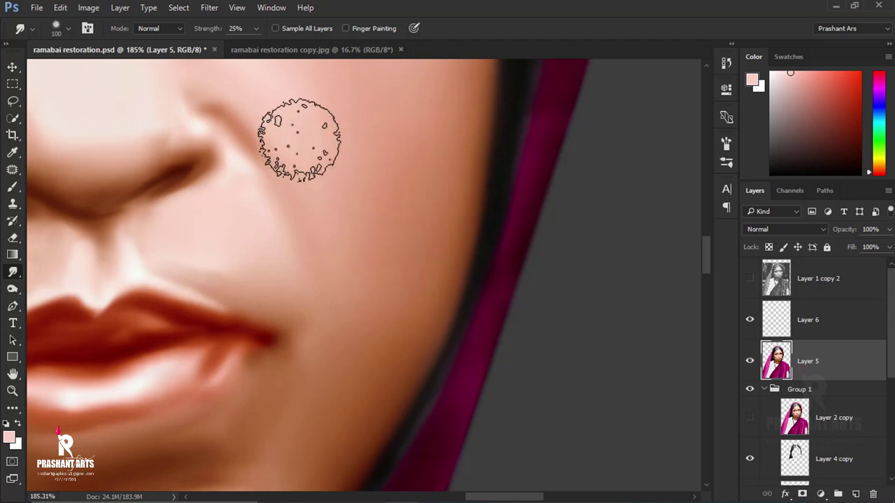
left_click_drag(300, 140, 332, 389)
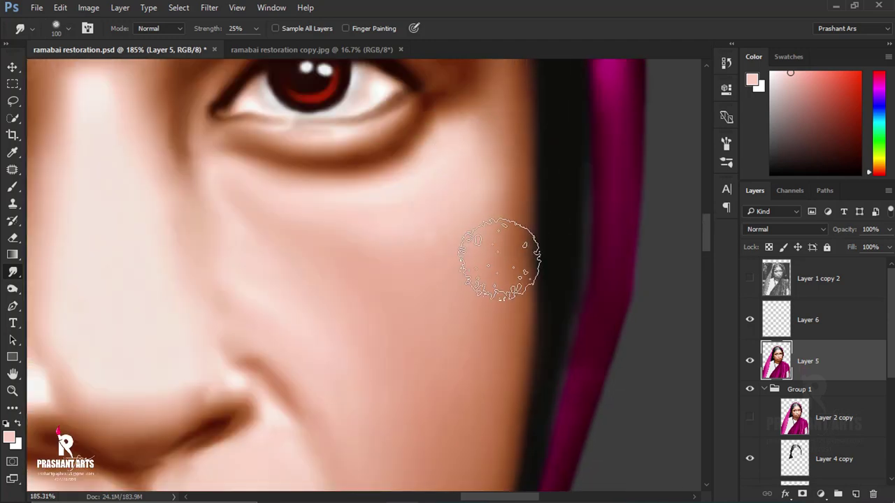
left_click_drag(506, 186, 509, 266)
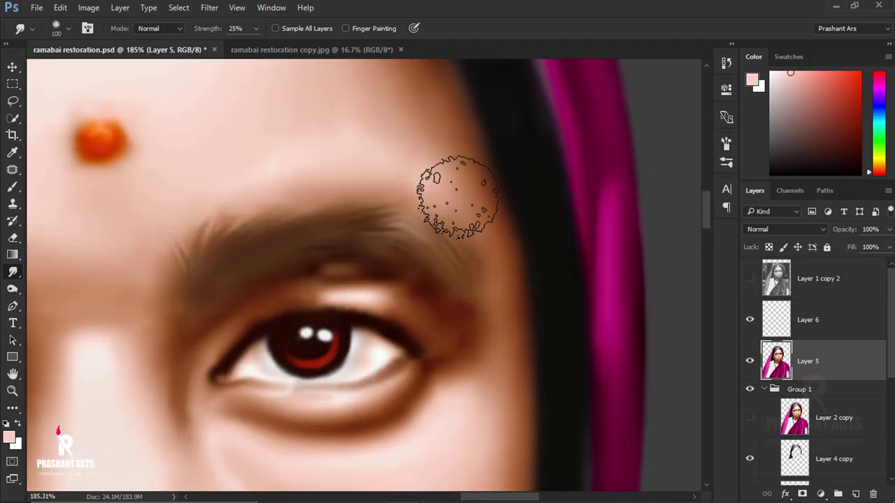
left_click_drag(306, 169, 460, 239)
key("bracketleft")
key("bracketleft")
key("bracketleft")
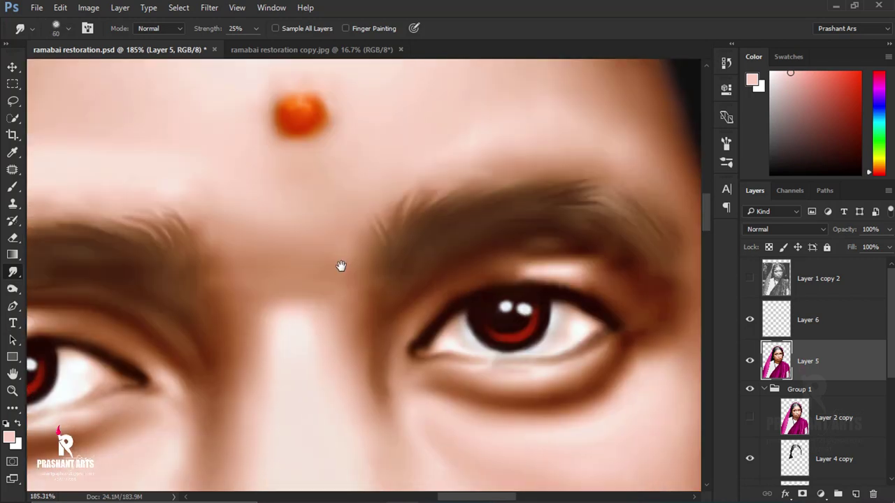
scroll(348, 256, "down", 1)
scroll(310, 298, "up", 1)
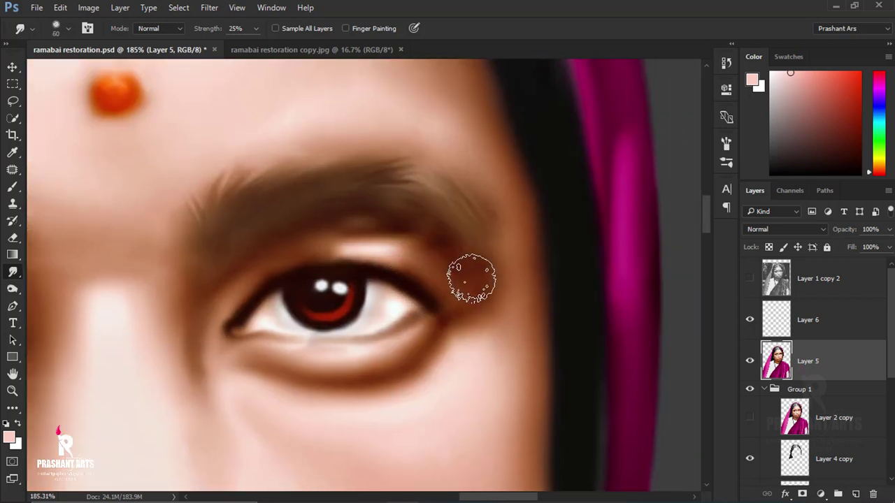
mouse_move(112, 351)
left_mouse_down()
mouse_move(337, 337)
mouse_move(560, 361)
left_mouse_up()
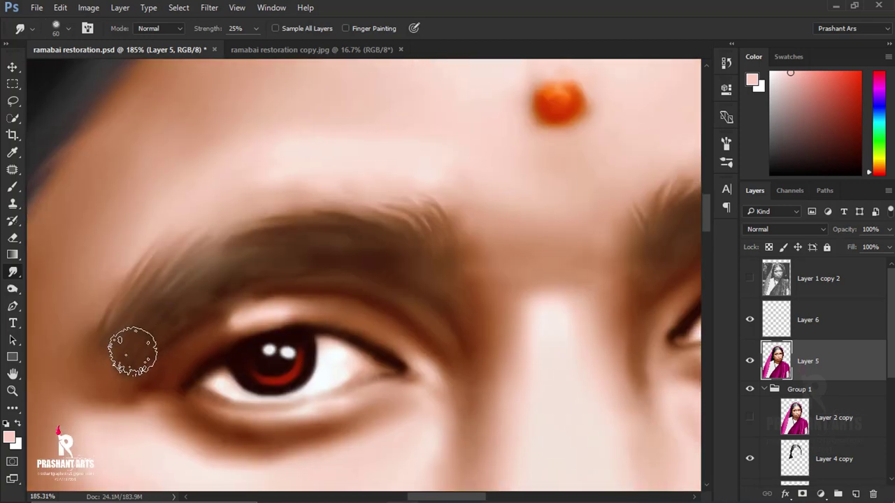
scroll(266, 268, "down", 7)
scroll(365, 264, "down", 3)
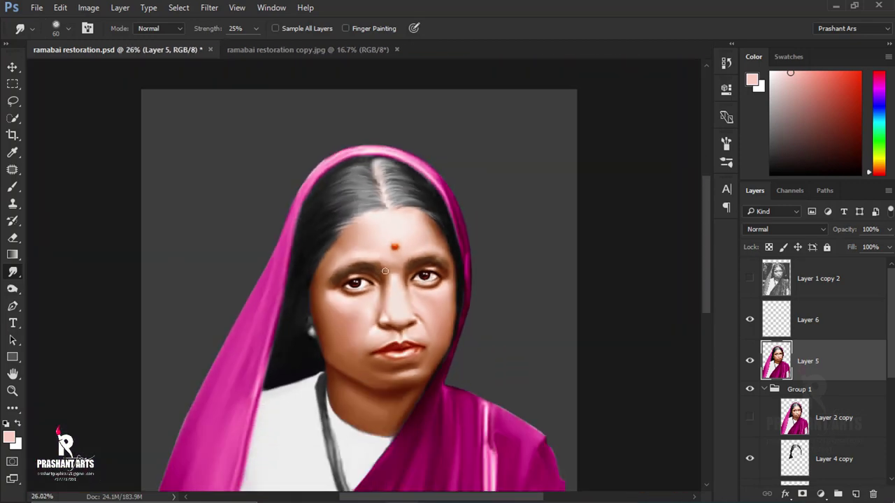
scroll(393, 277, "down", 2)
Step: Add a new empty Layer 7 above Layer 5 and choose a green paint colour
left_click(857, 495)
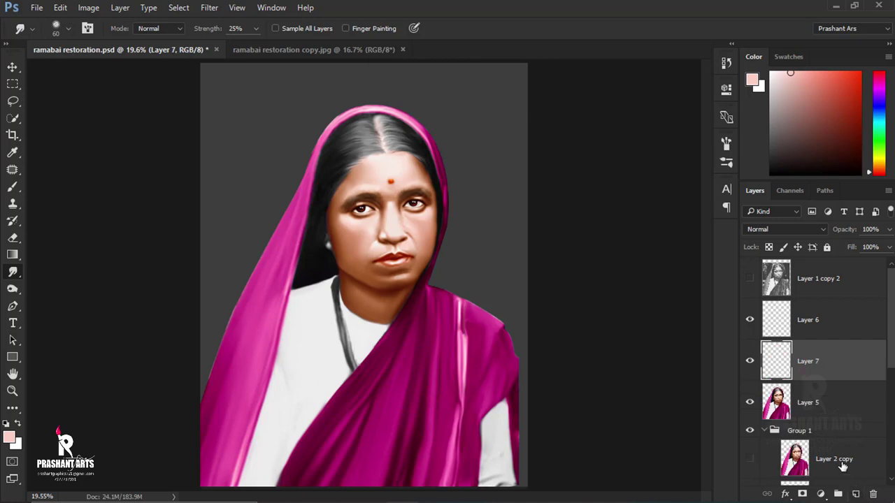
scroll(404, 181, "up", 2)
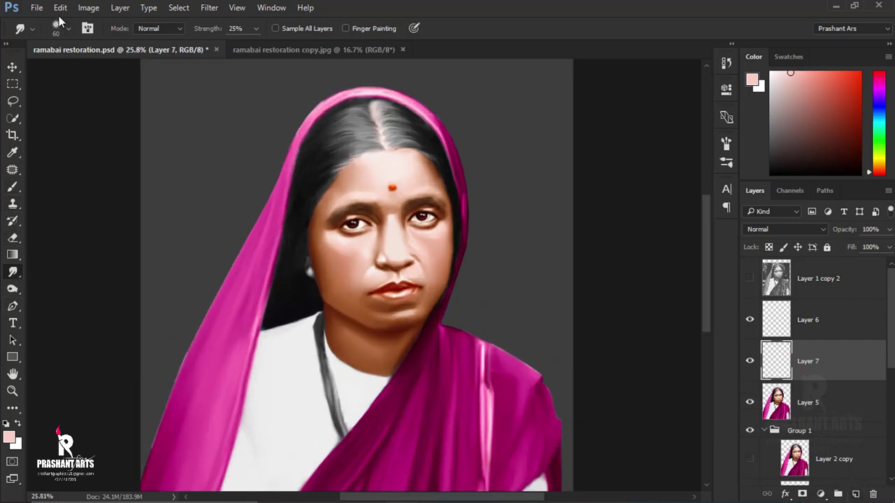
left_click(58, 28)
left_click(879, 132)
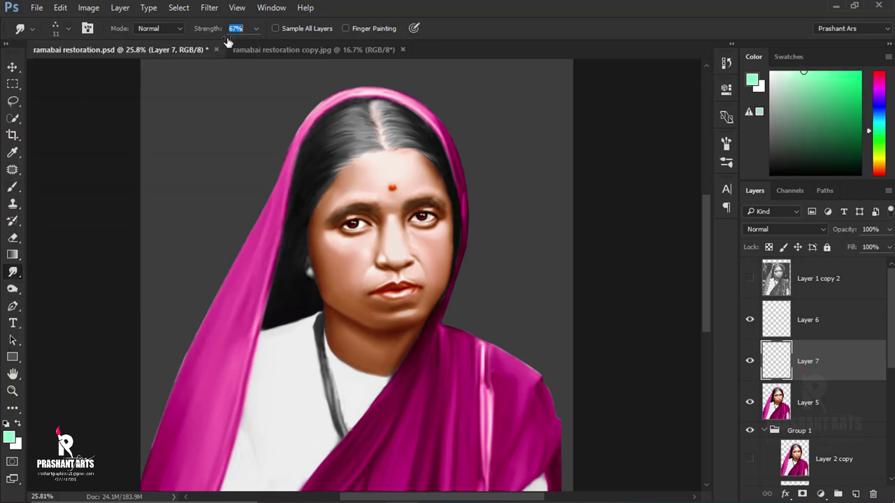
scroll(378, 119, "up", 2)
scroll(399, 214, "up", 2)
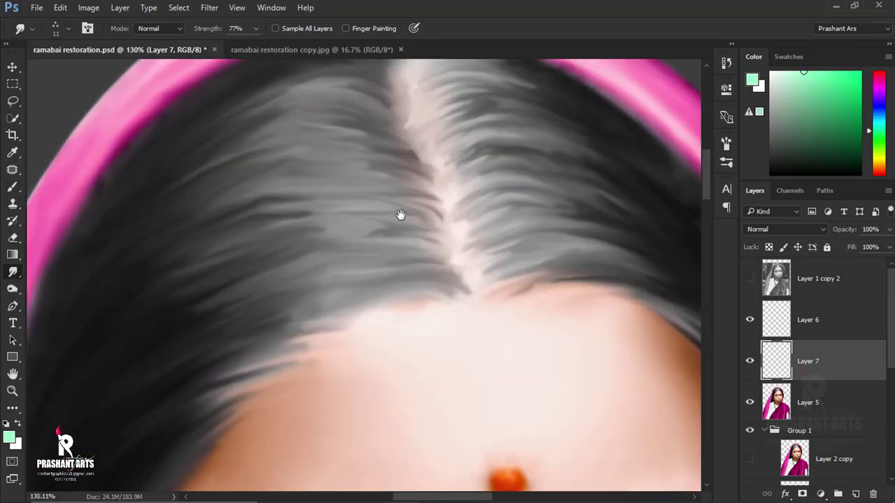
scroll(408, 233, "up", 1)
scroll(352, 148, "up", 2)
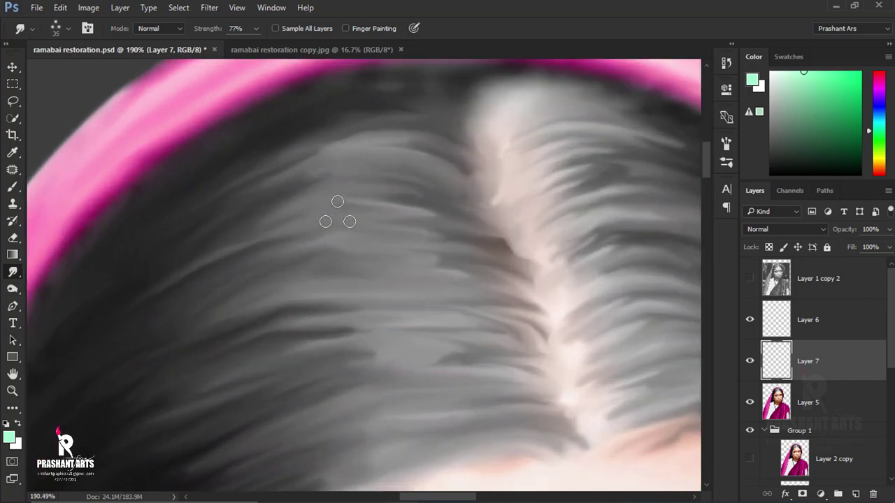
scroll(343, 206, "up", 1)
Step: Try green hair strokes, undo them, and lighten the colour to a pale green
left_click_drag(318, 180, 262, 196)
left_click_drag(350, 201, 241, 217)
key("ctrl+alt+z")
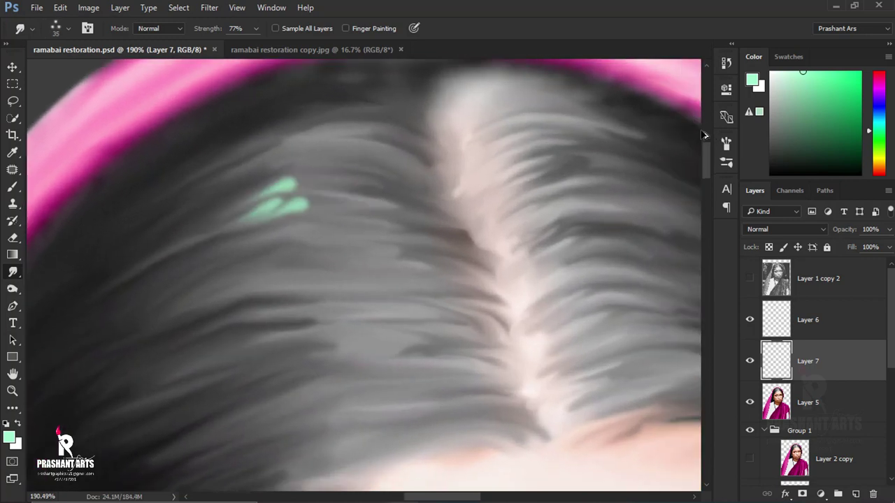
key("ctrl+alt+z")
left_click(776, 72)
Step: Paint pale-green strands on the upper-left hair and pull them down toward the left
left_click_drag(343, 179, 294, 184)
left_click_drag(378, 203, 262, 209)
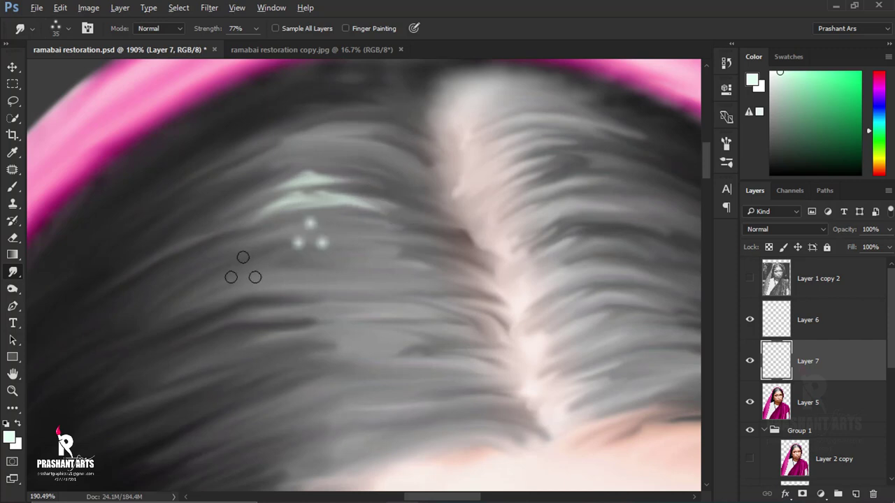
left_click_drag(335, 223, 287, 229)
left_click_drag(375, 245, 262, 258)
left_click_drag(311, 184, 185, 239)
left_click_drag(327, 228, 160, 316)
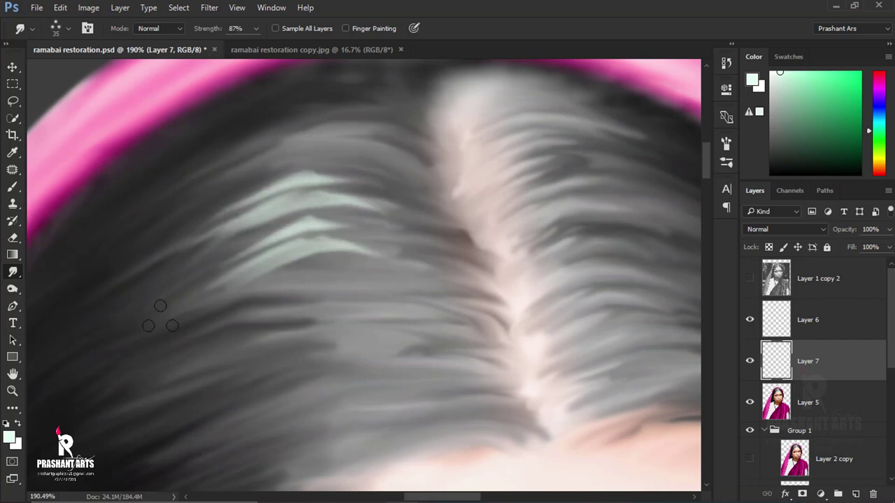
mouse_move(372, 241)
left_mouse_down()
mouse_move(269, 308)
mouse_move(210, 328)
left_mouse_up()
left_click_drag(402, 290, 364, 315)
left_click_drag(391, 301, 322, 211)
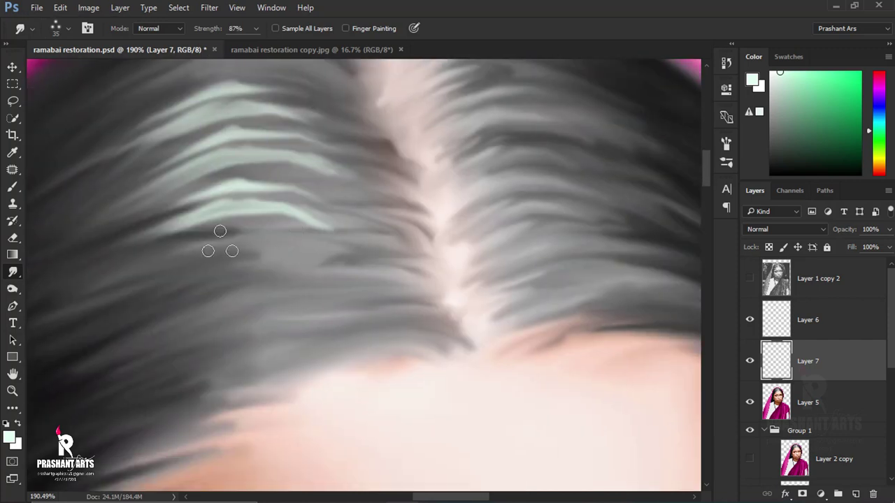
left_click_drag(279, 238, 161, 293)
left_click_drag(342, 245, 161, 357)
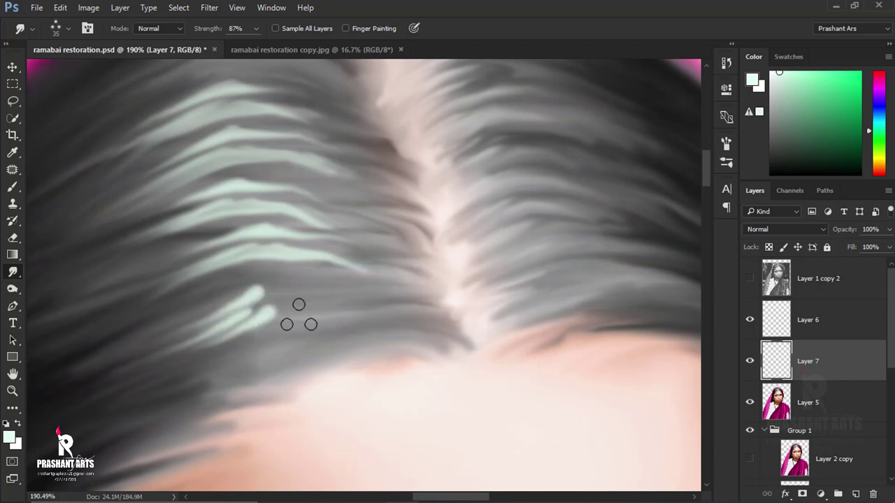
Step: Add more pale-green strands lower in the hair, near the sari edge and hairline
scroll(393, 293, "down", 5)
scroll(410, 250, "up", 8)
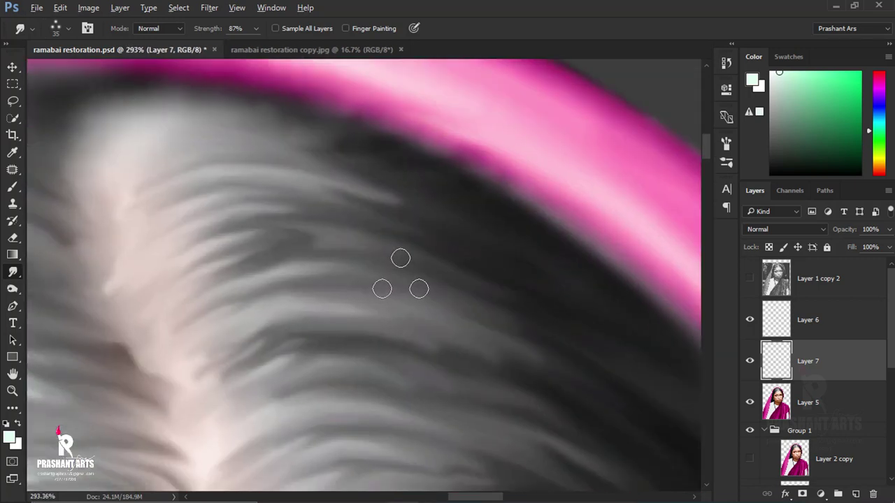
left_click_drag(398, 350, 306, 280)
left_click_drag(203, 259, 328, 259)
mouse_move(231, 336)
left_mouse_down()
mouse_move(370, 350)
mouse_move(329, 262)
left_mouse_up()
mouse_move(163, 273)
left_mouse_down()
mouse_move(300, 190)
mouse_move(382, 158)
mouse_move(319, 272)
mouse_move(435, 268)
left_mouse_up()
scroll(435, 272, "down", 3)
mouse_move(364, 306)
left_mouse_down()
mouse_move(273, 224)
mouse_move(426, 272)
left_mouse_up()
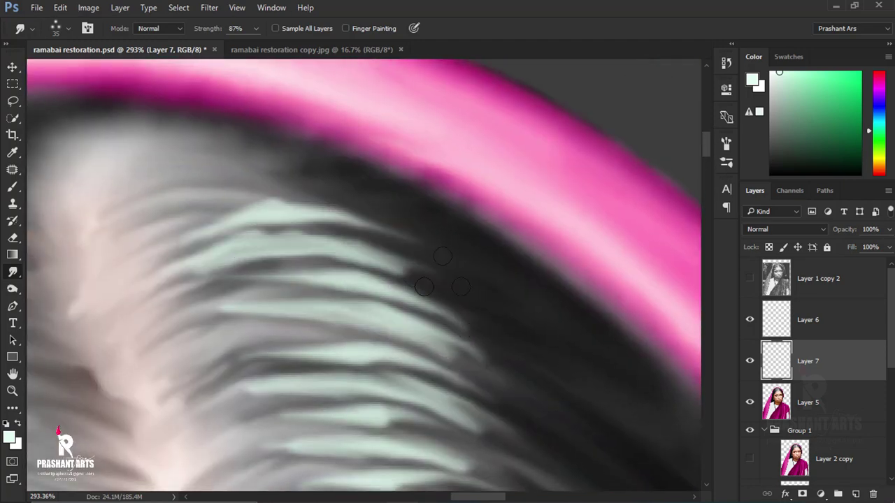
Step: Zoom in and out to review the hair strands, then bring up Levels
scroll(448, 280, "down", 3)
scroll(449, 279, "down", 2)
scroll(443, 282, "up", 2)
scroll(443, 281, "up", 2)
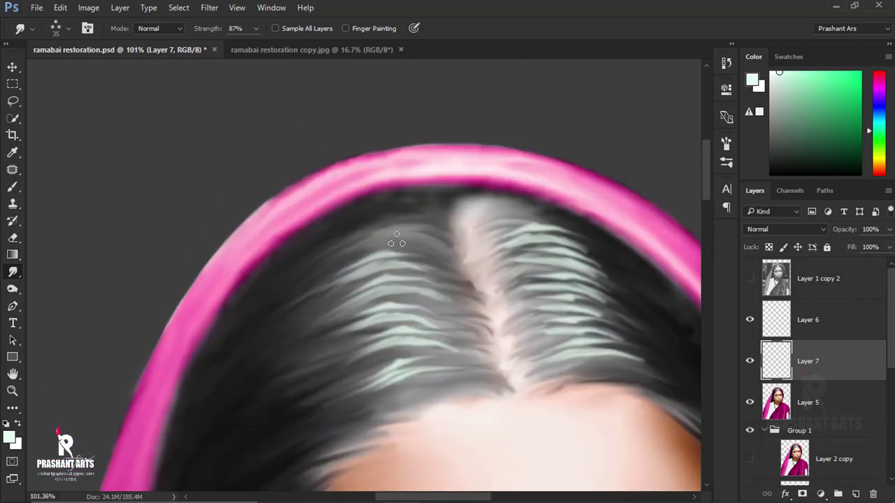
scroll(405, 252, "up", 1)
scroll(386, 231, "down", 3)
scroll(469, 329, "up", 1)
scroll(446, 331, "up", 2)
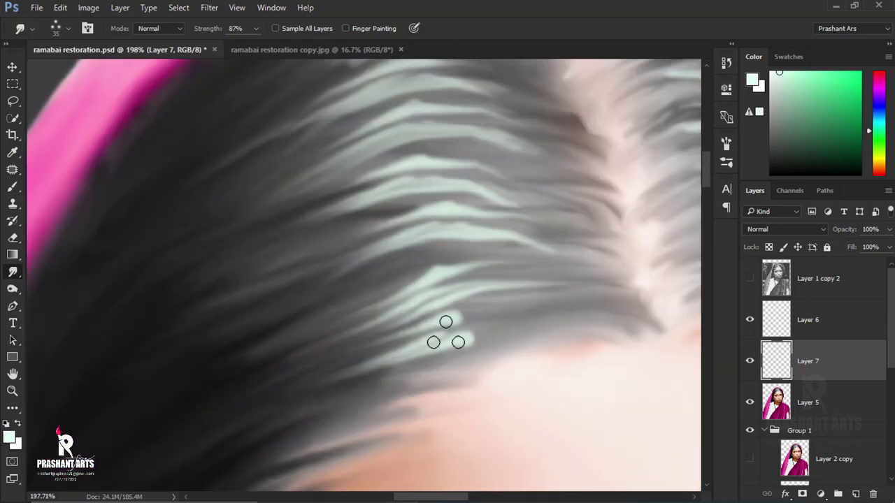
scroll(600, 315, "down", 2)
scroll(600, 315, "down", 5)
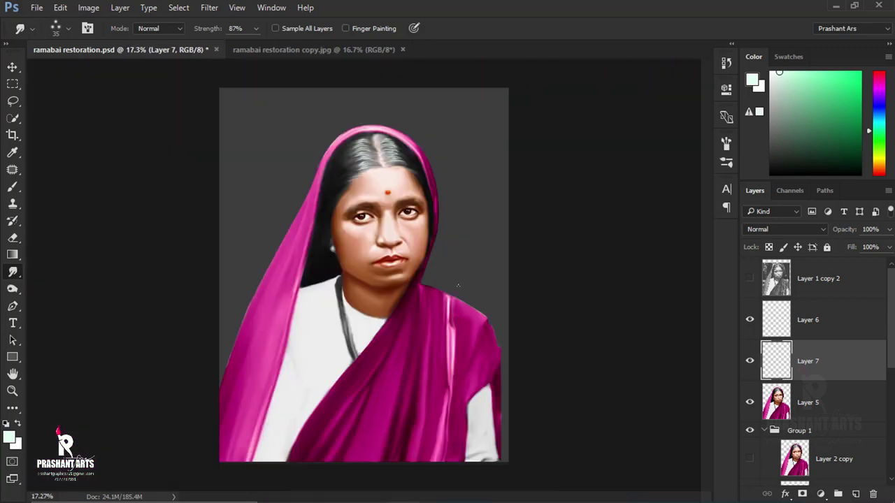
key("ctrl+l")
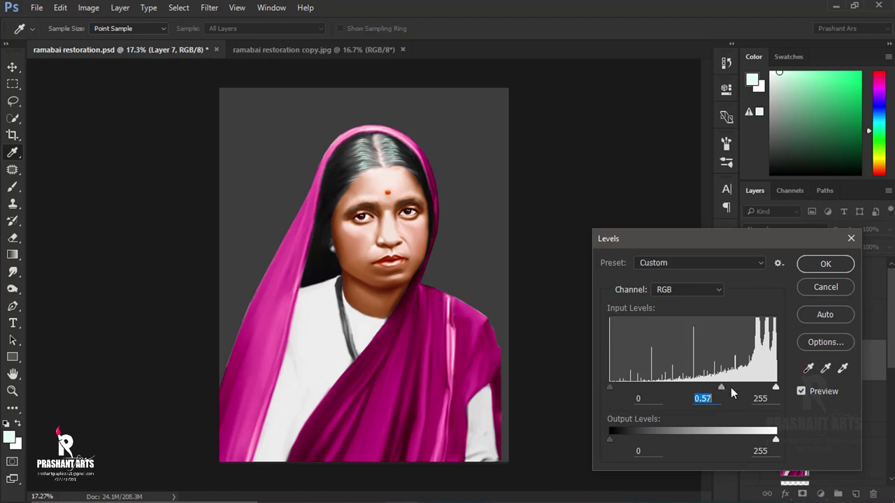
Step: Confirm Levels, dismiss Hue/Saturation, and switch to the Brush tool
key("Return")
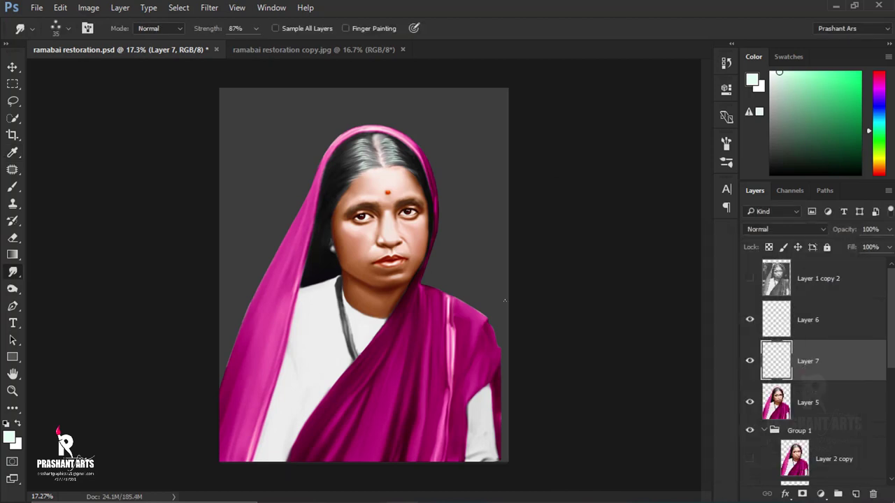
key("ctrl+u")
left_click(812, 230)
key("b")
scroll(360, 294, "up", 5)
scroll(346, 273, "up", 3)
Step: Paint reddish brown around the earlobe on Layer 7, then sample the hair and cheek tones
left_click(346, 272, "alt")
key("bracketleft")
key("bracketleft")
key("bracketleft")
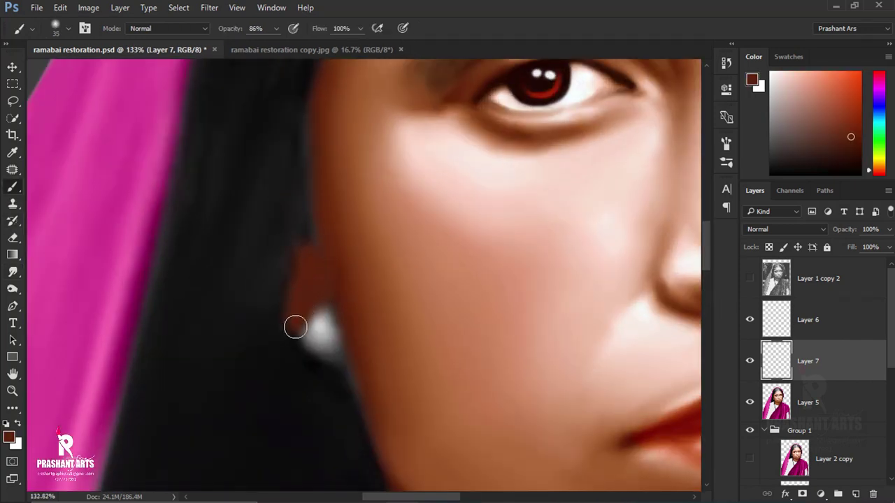
left_click_drag(295, 327, 340, 363)
left_click(300, 228, "alt")
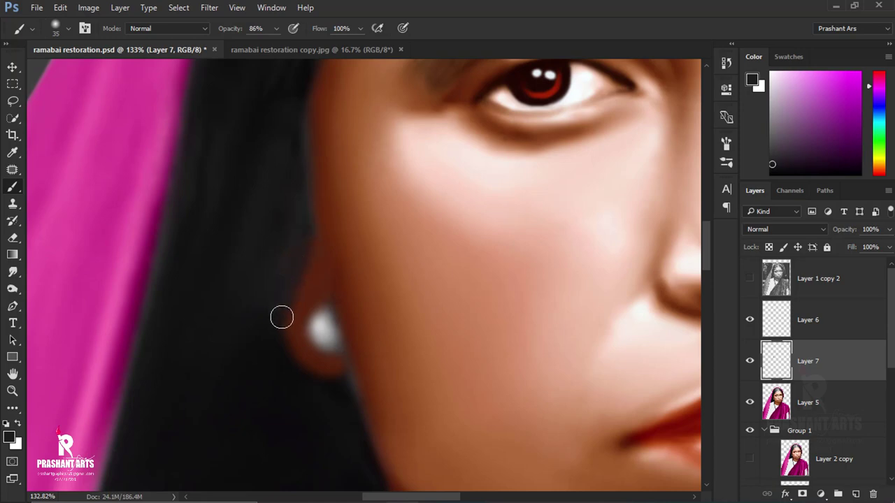
scroll(282, 318, "down", 5)
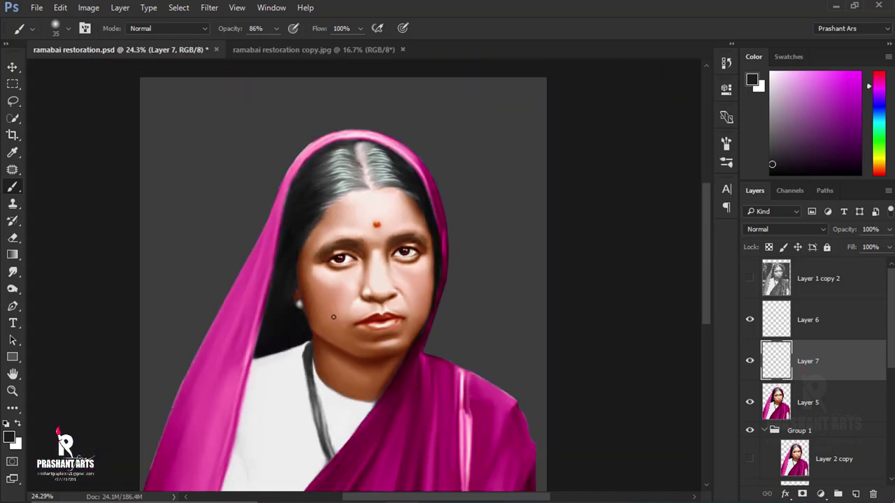
scroll(332, 313, "up", 1)
scroll(309, 286, "up", 4)
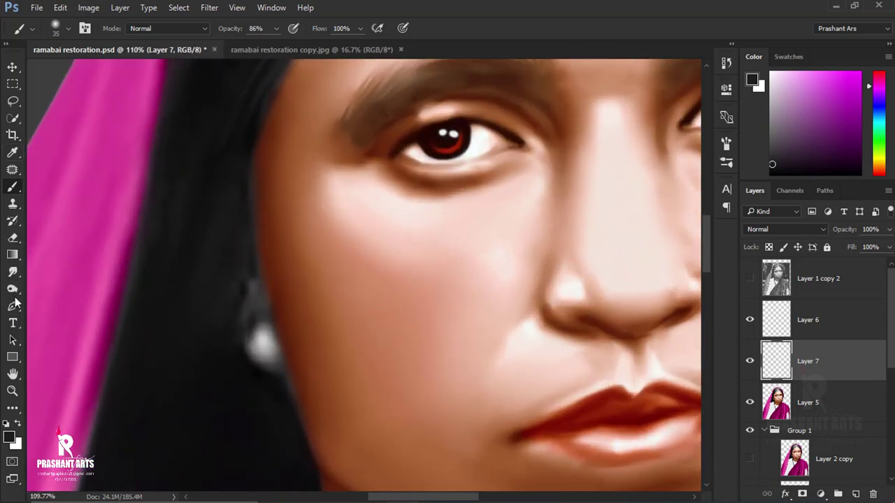
left_click(339, 280, "alt")
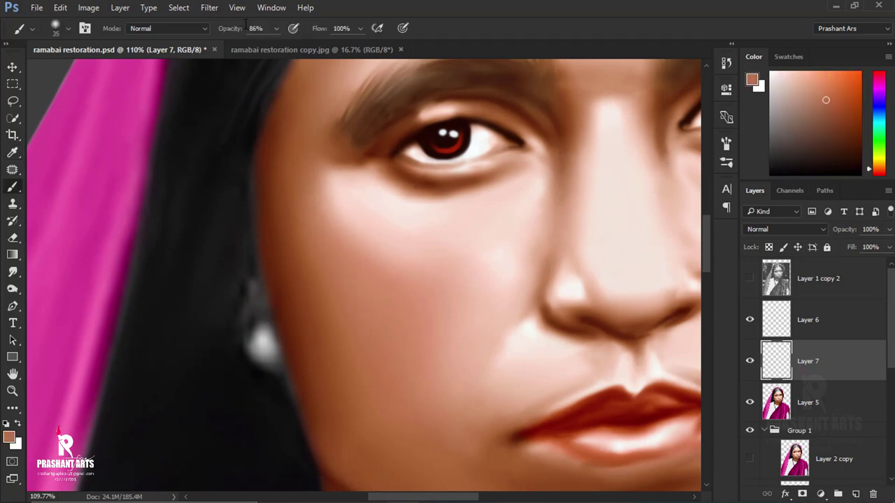
Step: Sample the earring's light grey, adjust brush settings, and zoom out to see the whole portrait
scroll(248, 327, "down", 5)
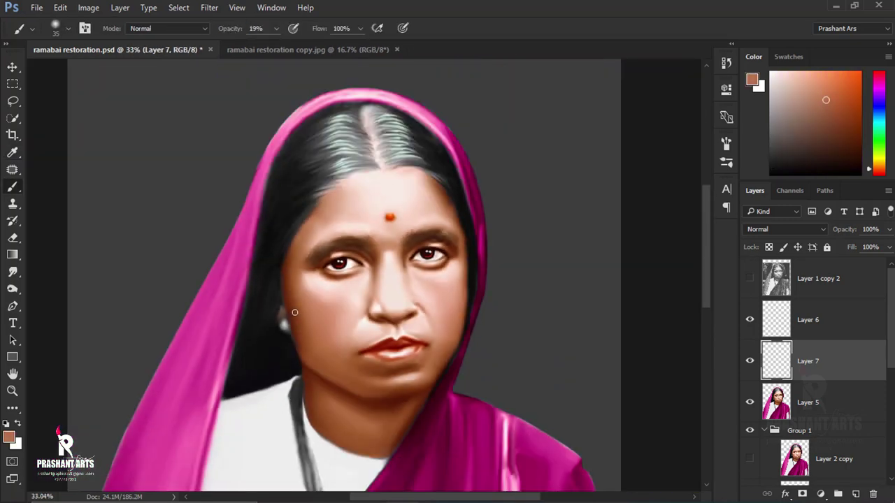
scroll(294, 312, "down", 1)
scroll(347, 260, "up", 6)
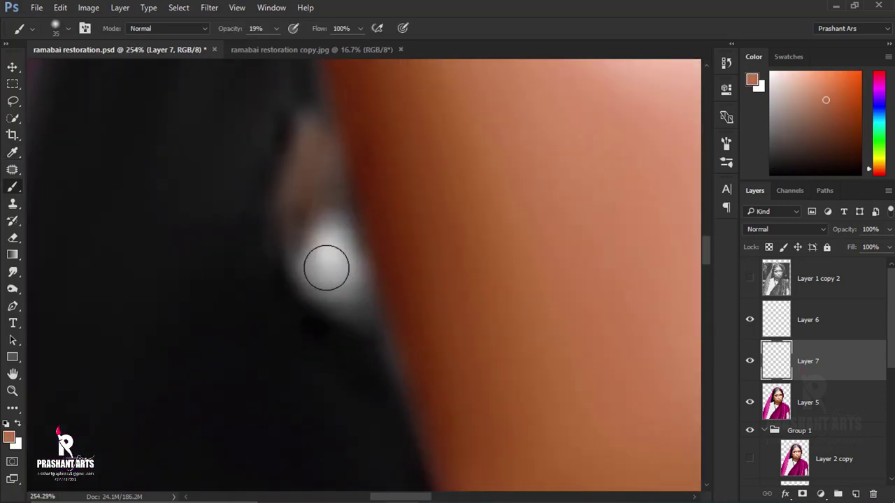
left_click(325, 260, "alt")
right_click(65, 92)
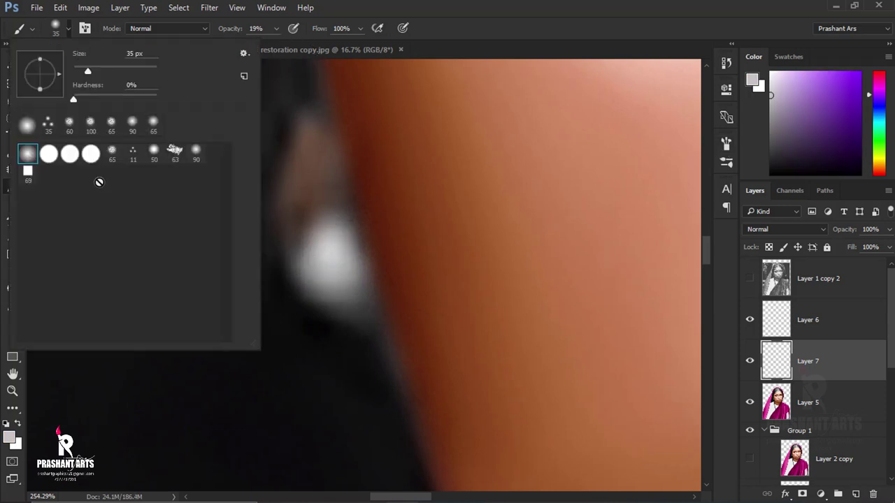
key("Return")
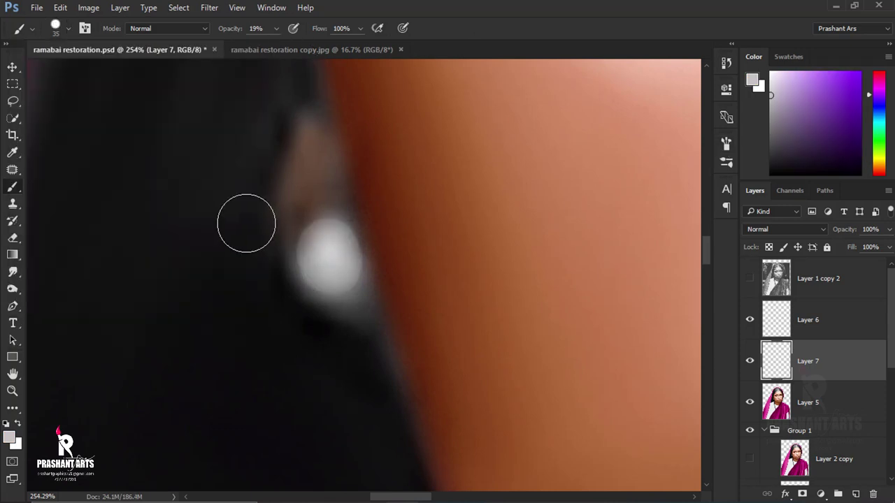
scroll(247, 223, "down", 4)
scroll(347, 230, "down", 3)
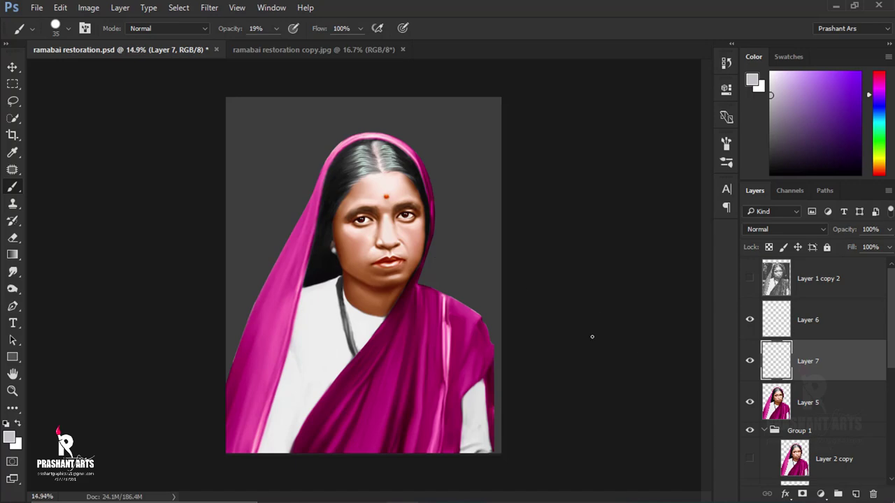
key("ctrl+minus")
left_click(13, 67)
Step: Dab small white highlight dots beneath the iris with a small white brush
scroll(419, 234, "up", 7)
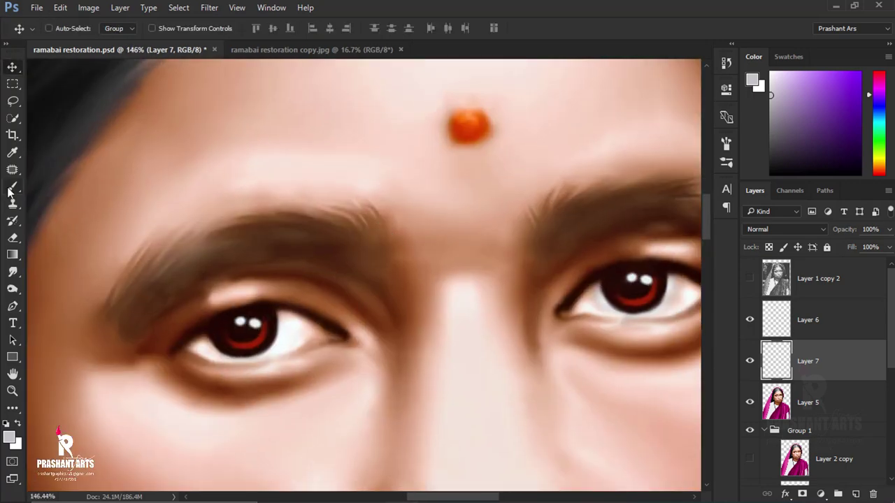
key("b")
key("x")
left_click(820, 335)
scroll(309, 320, "up", 2)
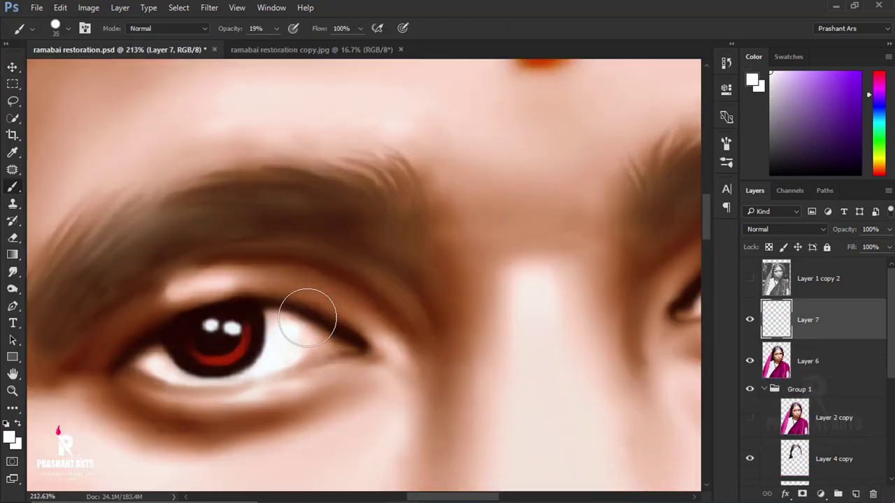
scroll(340, 293, "up", 2)
key("bracketleft")
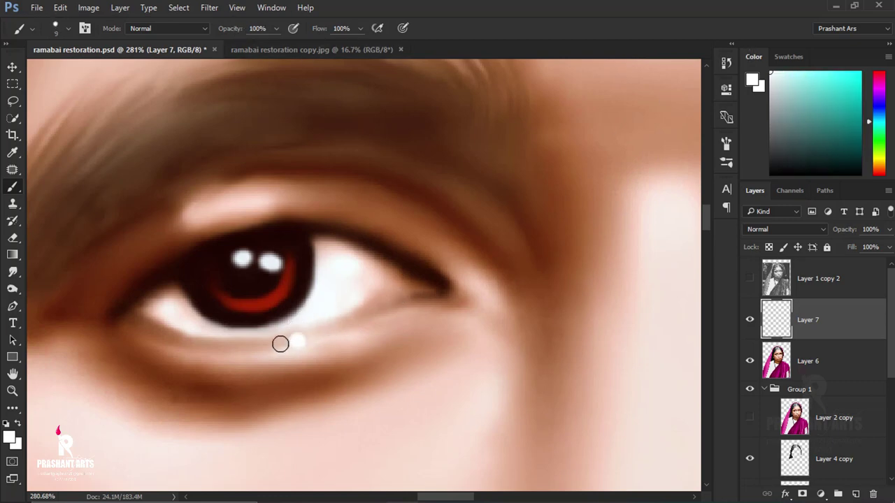
scroll(294, 343, "down", 5)
scroll(448, 350, "down", 3)
scroll(458, 364, "up", 9)
left_click_drag(454, 376, 500, 375)
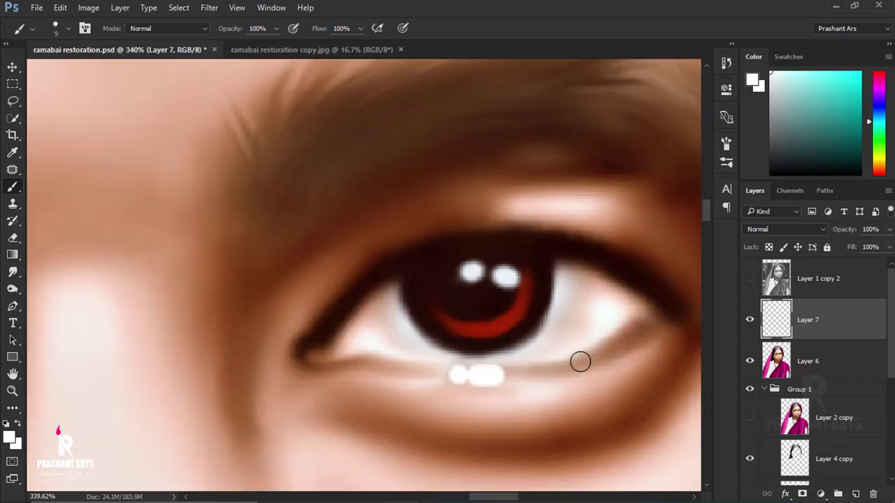
scroll(580, 361, "down", 10)
Step: Smudge the white dots left and right into a thin streak along the lower lid
key("v")
scroll(544, 365, "down", 3)
scroll(471, 337, "up", 3)
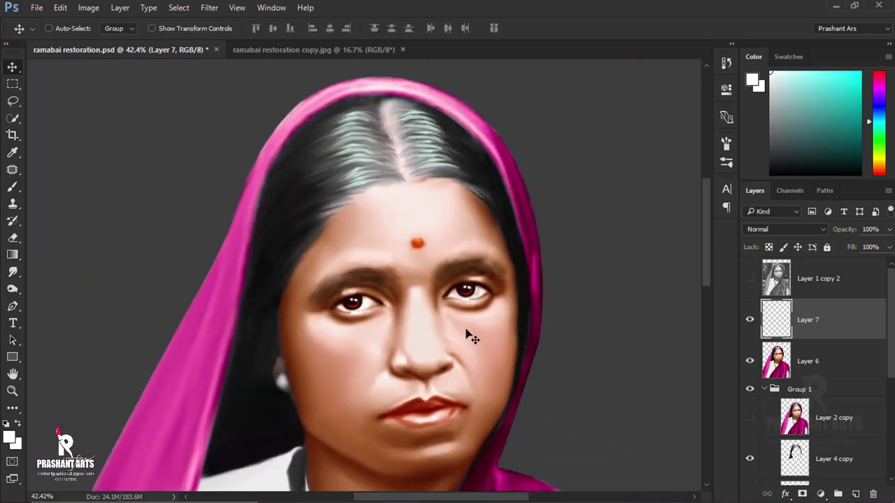
scroll(470, 337, "up", 9)
key("r")
right_click(106, 70)
key("Escape")
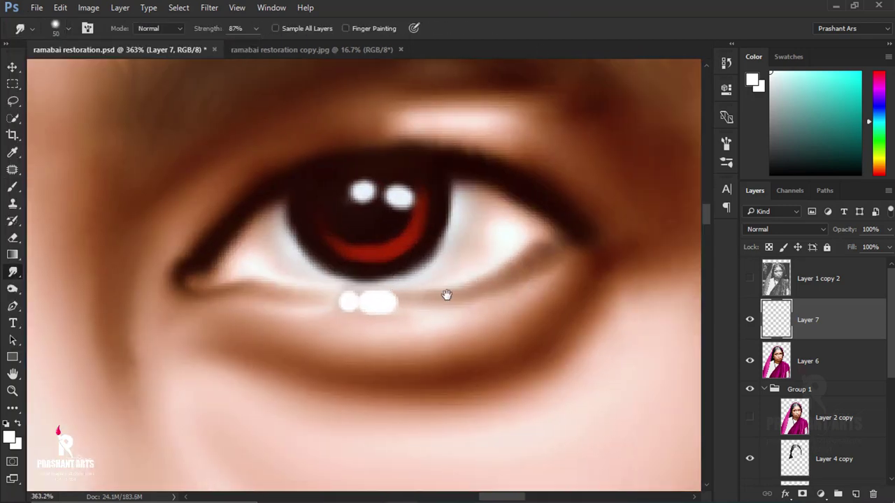
left_click_drag(395, 296, 472, 291)
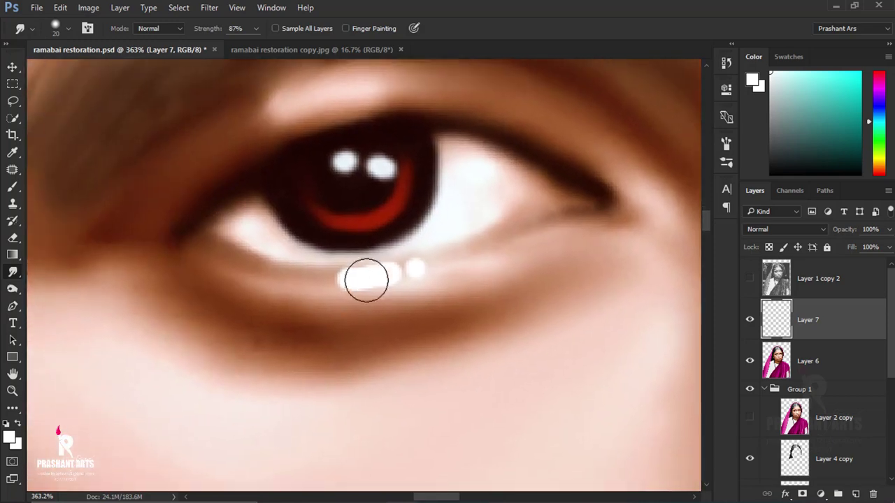
mouse_move(366, 281)
left_mouse_down()
mouse_move(339, 273)
mouse_move(354, 296)
mouse_move(322, 286)
left_mouse_up()
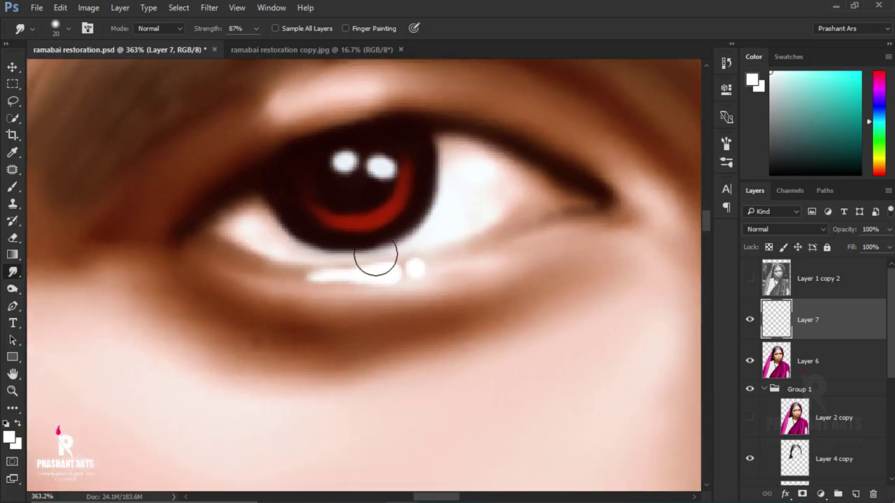
scroll(375, 258, "down", 3)
scroll(436, 296, "down", 2)
scroll(436, 296, "down", 1)
scroll(519, 342, "up", 7)
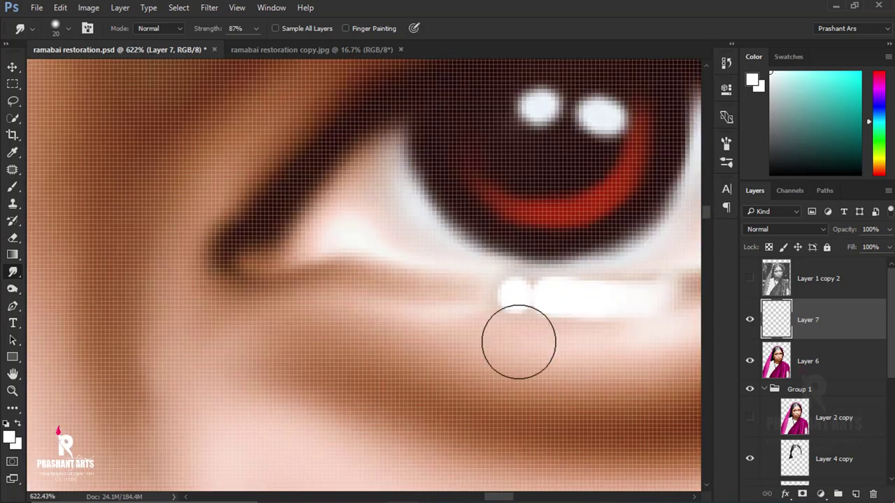
Step: Recentre the eye in view and merge Layer 7 down into Layer 6
left_click_drag(645, 314, 462, 375)
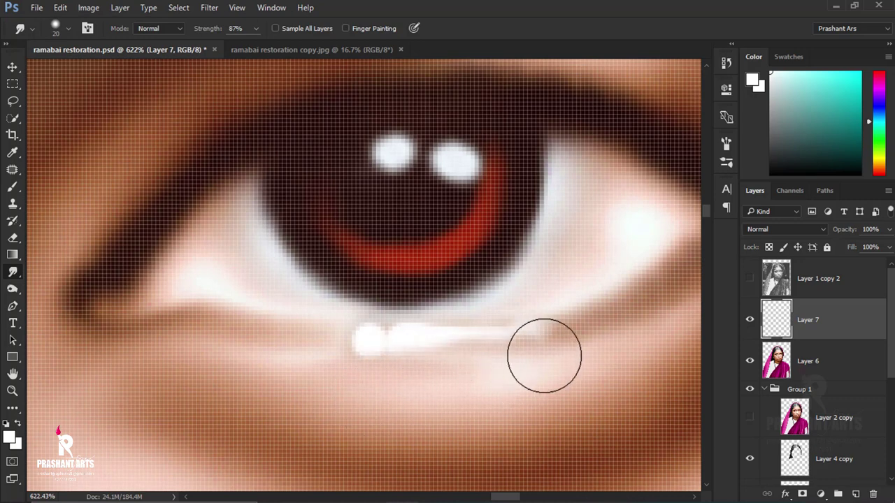
scroll(544, 355, "down", 5)
scroll(535, 350, "down", 2)
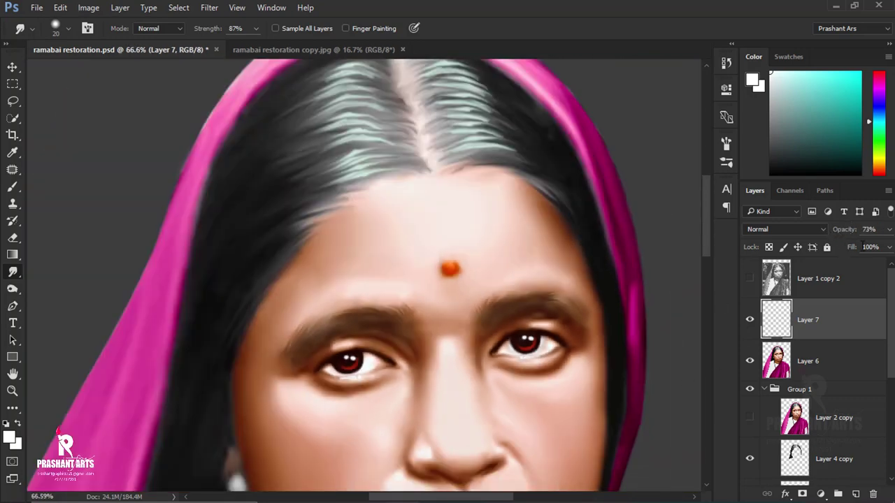
key("ctrl+e")
scroll(359, 354, "up", 2)
scroll(398, 351, "up", 6)
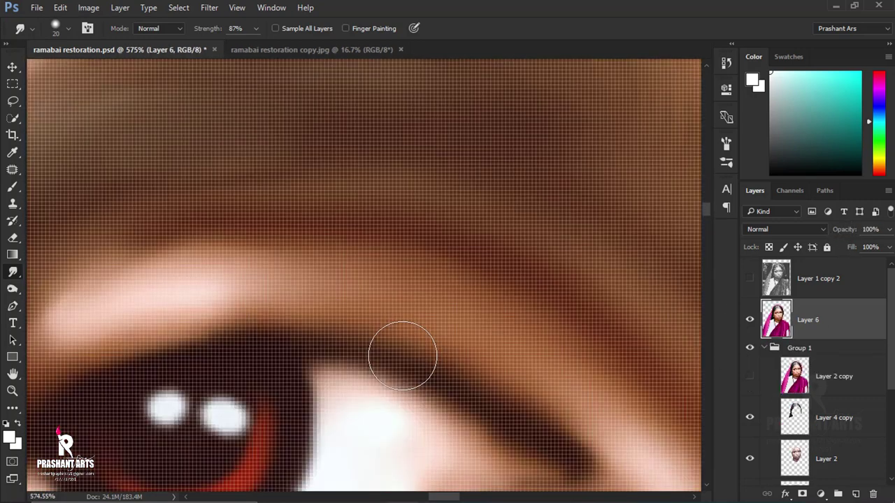
key("b")
key("x")
key("bracketleft")
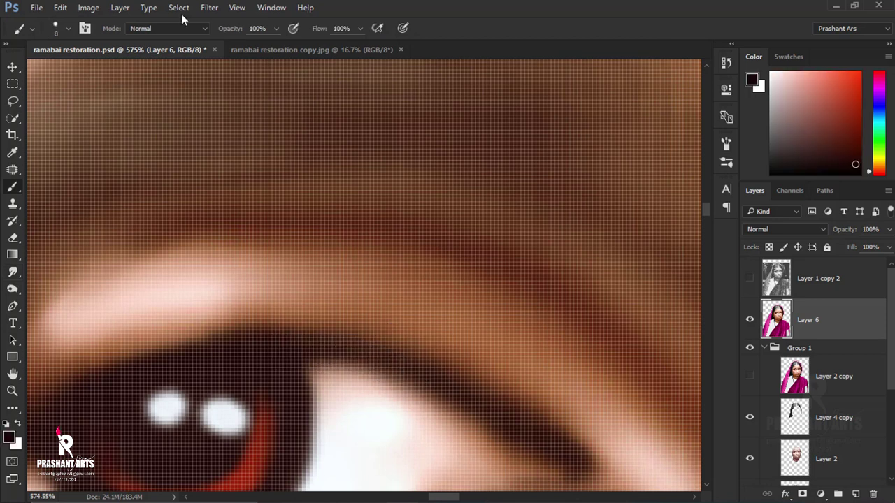
left_click(68, 28)
double_click(31, 155)
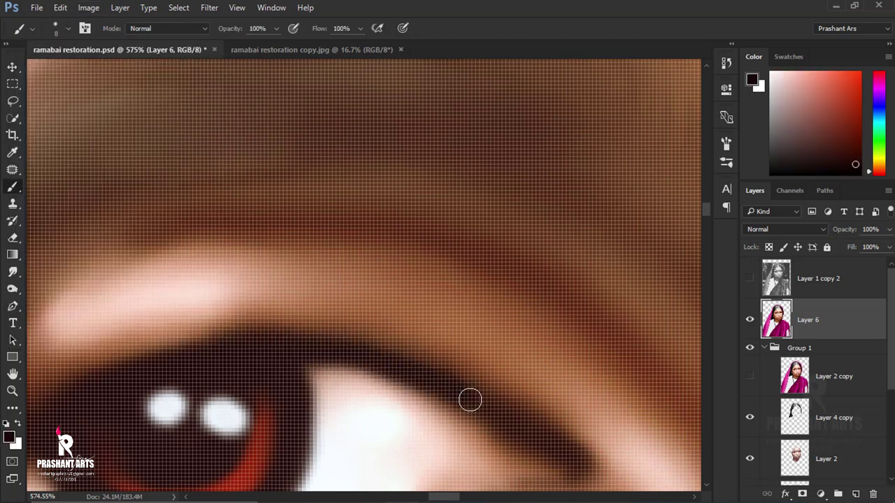
scroll(283, 338, "down", 4)
scroll(283, 337, "up", 2)
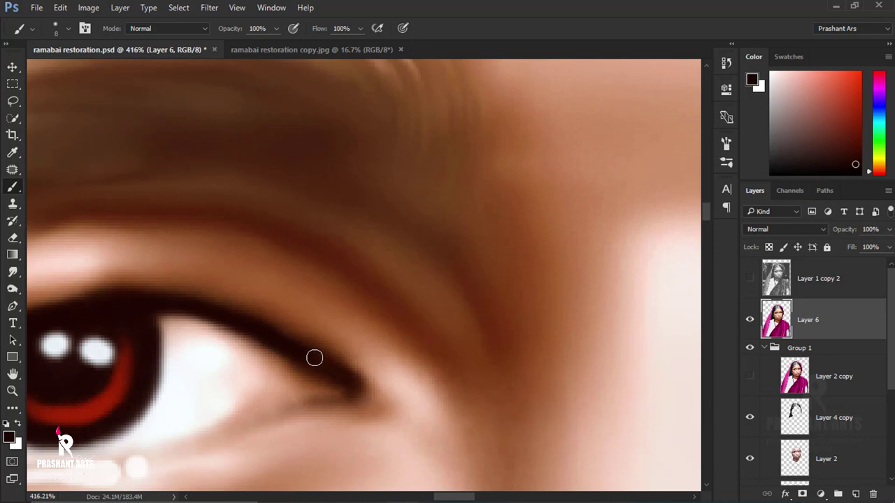
scroll(314, 358, "down", 5)
scroll(236, 340, "up", 6)
scroll(96, 373, "down", 4)
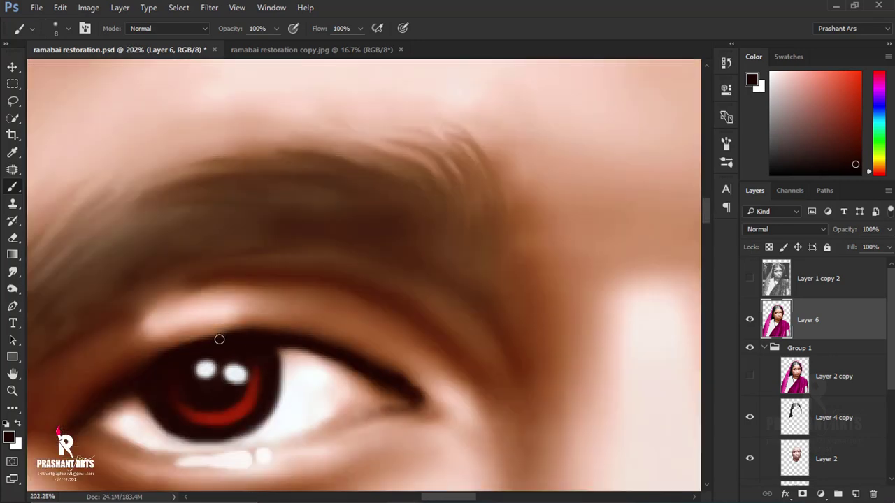
scroll(219, 339, "up", 3)
scroll(241, 379, "down", 6)
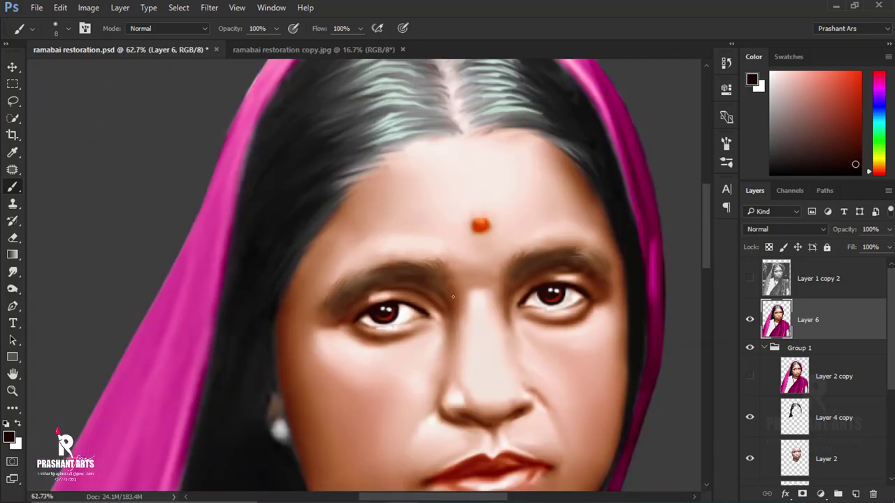
scroll(427, 329, "up", 1)
scroll(429, 329, "down", 1)
scroll(416, 325, "up", 3)
scroll(416, 326, "down", 2)
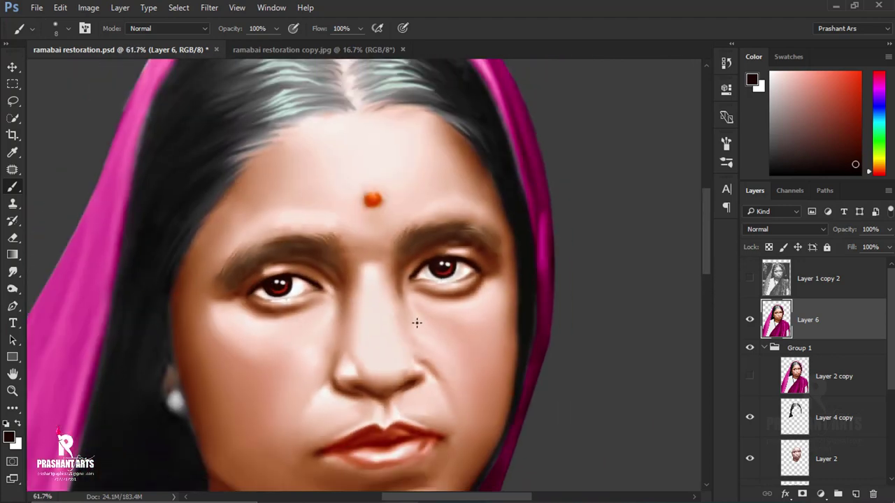
scroll(417, 323, "down", 2)
scroll(416, 323, "down", 2)
key("v")
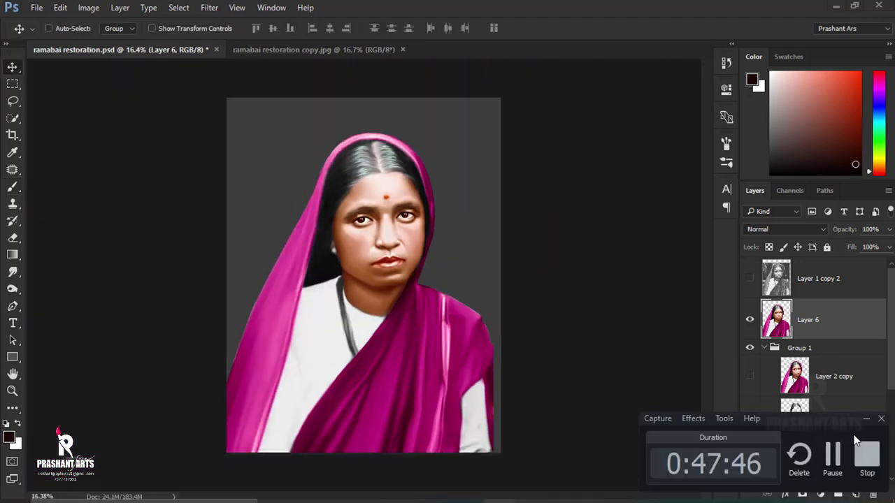
Step: Bring the blurred rainbow image into the portrait file and scale it to cover the canvas
left_click(320, 50)
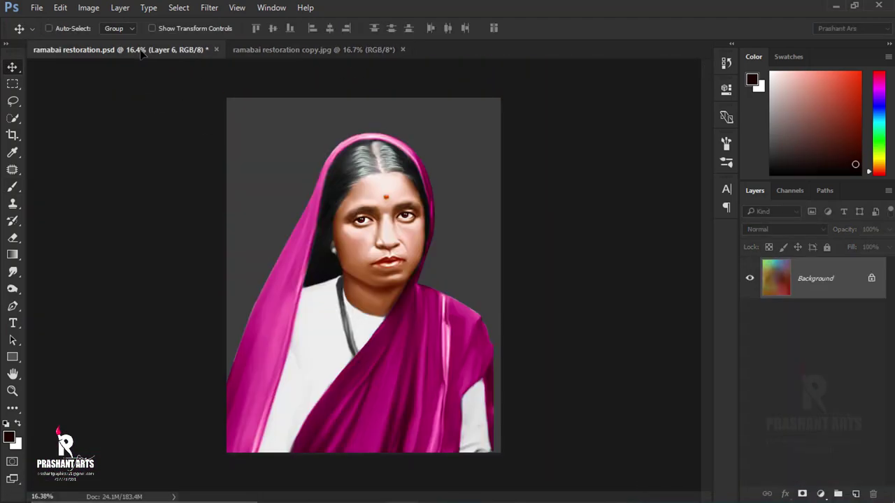
left_click_drag(137, 72, 282, 156)
mouse_move(370, 177)
left_mouse_down()
mouse_move(399, 206)
mouse_move(394, 200)
left_mouse_up()
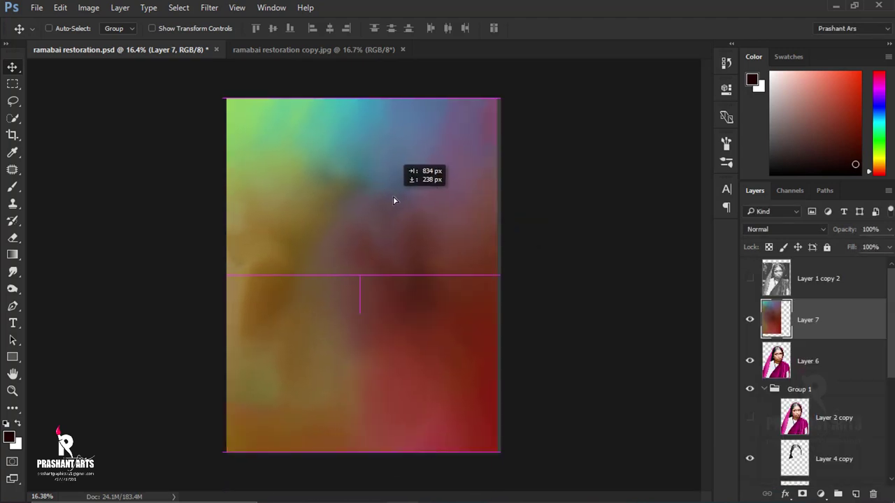
key("ctrl+t")
left_click_drag(501, 452, 505, 455)
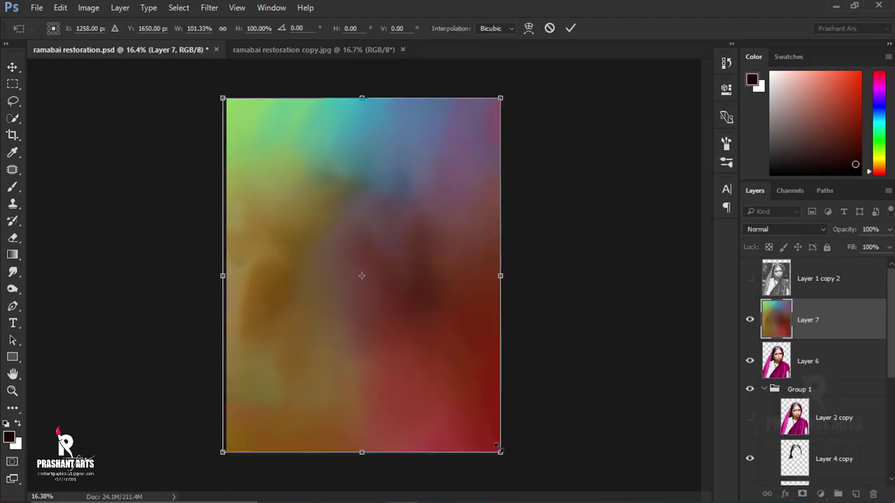
key("Return")
Step: Send the rainbow background below the portrait and open Layer 6's layer style
key("ctrl+bracketleft")
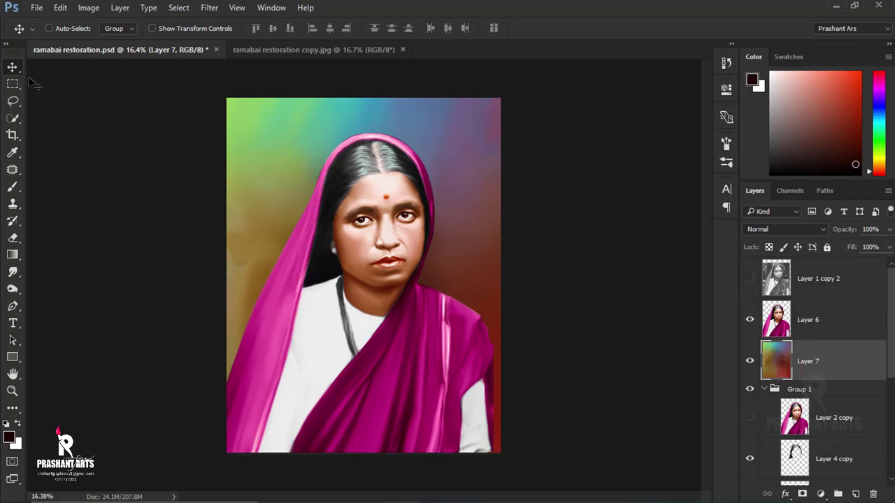
left_click(854, 330)
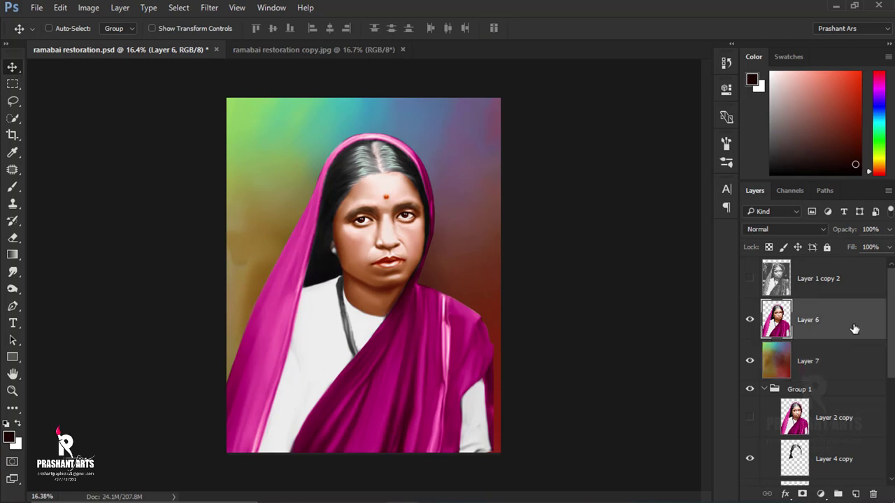
double_click(855, 329)
left_click_drag(543, 77, 718, 155)
Step: Apply a light-blue Color Dodge Inner Shadow to Layer 6 with increased distance and size
left_click(475, 279)
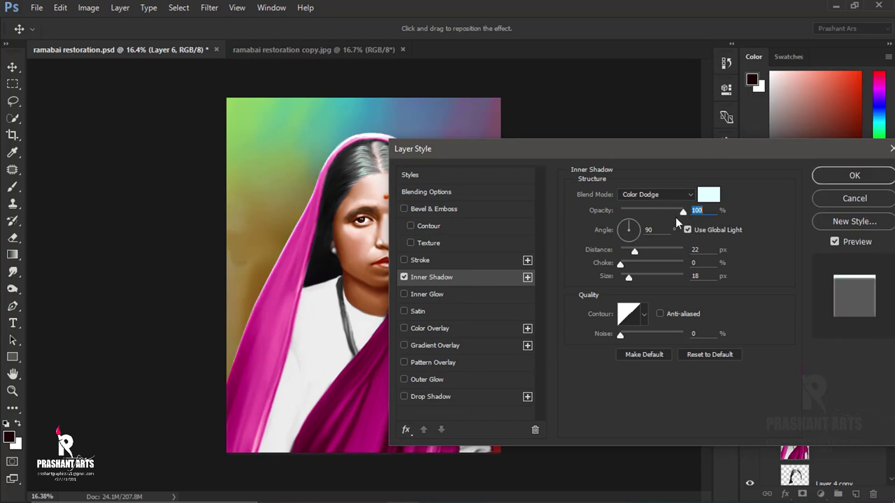
left_click_drag(634, 249, 653, 249)
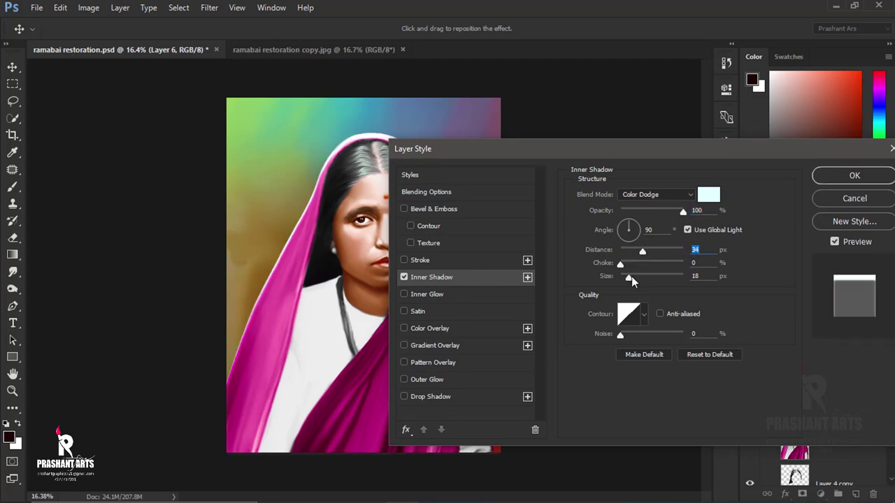
left_click_drag(631, 280, 642, 280)
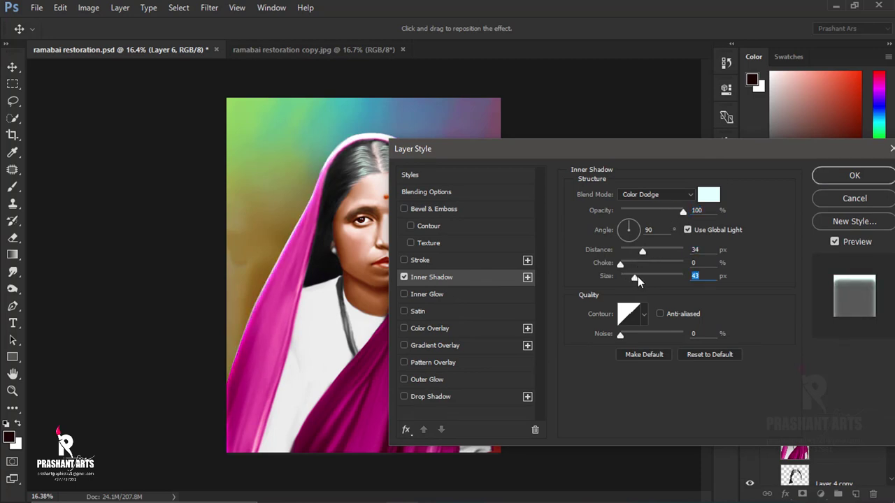
left_click(828, 184)
scroll(476, 269, "down", 2)
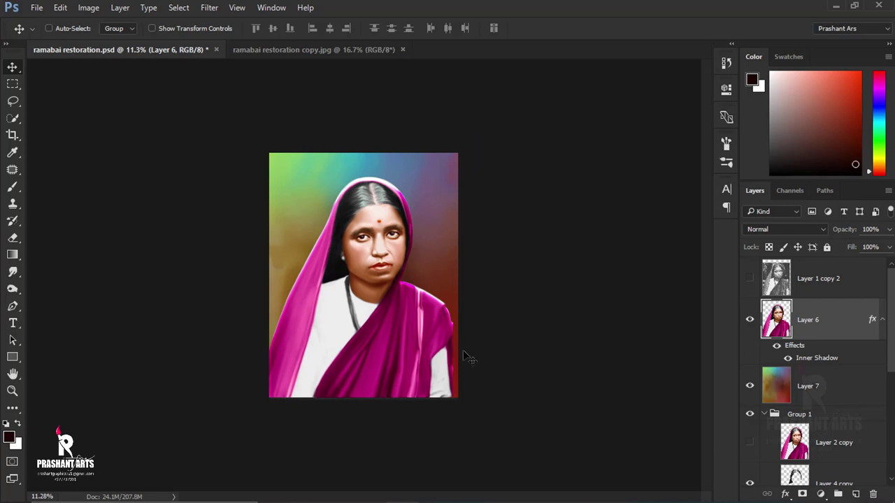
scroll(467, 357, "up", 3)
scroll(467, 356, "up", 3)
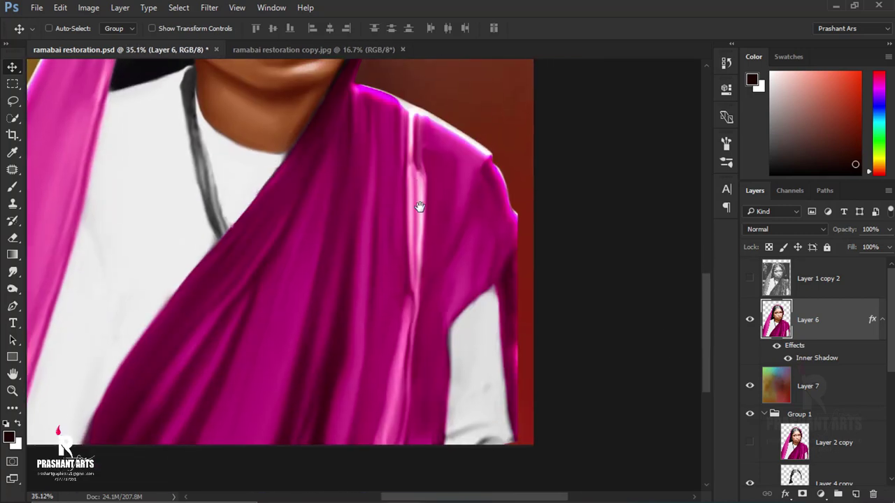
left_click(13, 306)
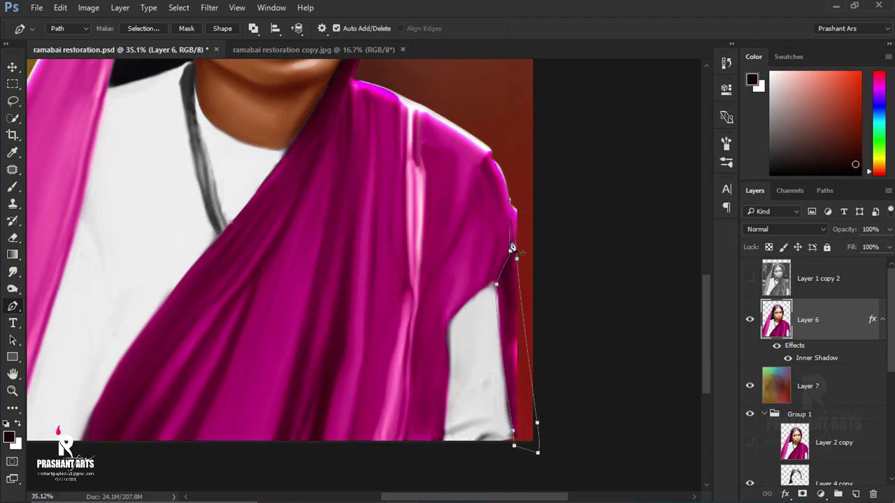
Step: Convert the saree-edge path to a selection and paint that strip dark magenta
key("ctrl+Return")
key("b")
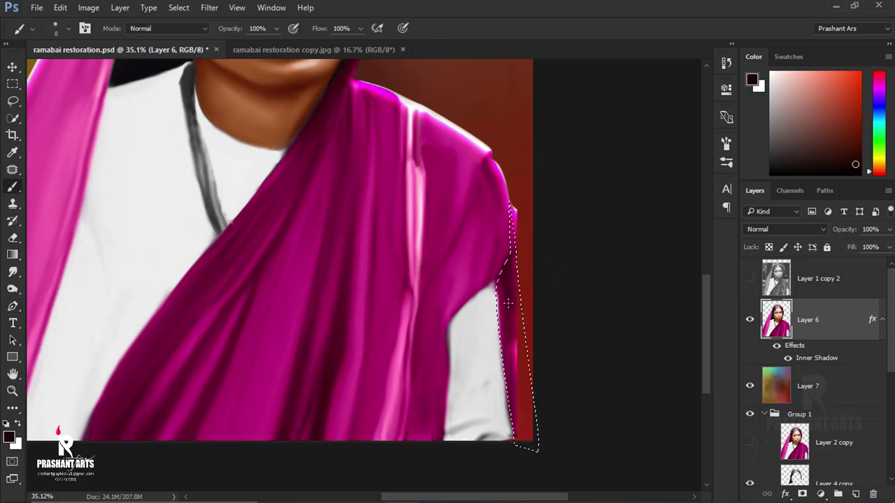
left_click(512, 298, "alt")
left_click_drag(511, 308, 525, 434)
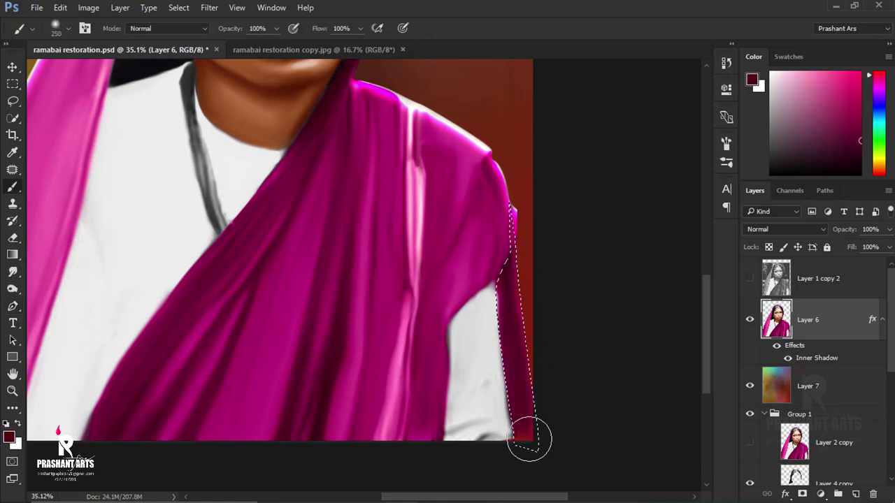
scroll(537, 384, "down", 3)
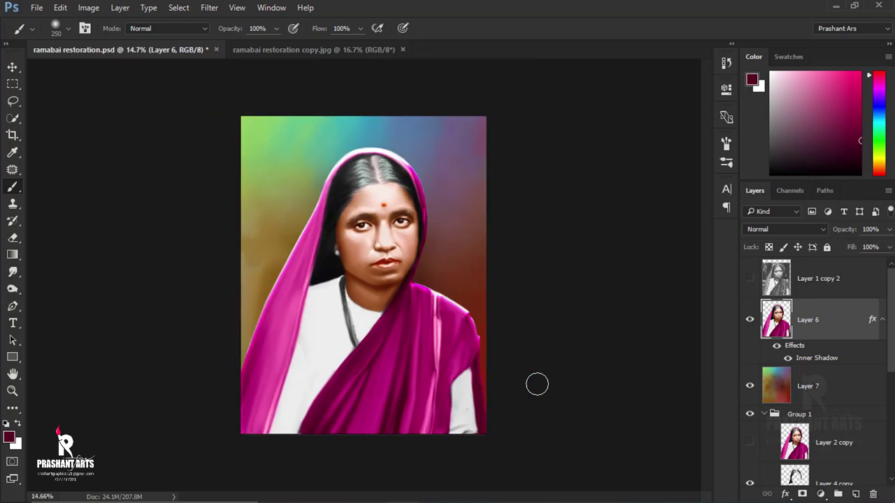
Step: Add an empty Layer 8 above the portrait and save the document
left_click(12, 66)
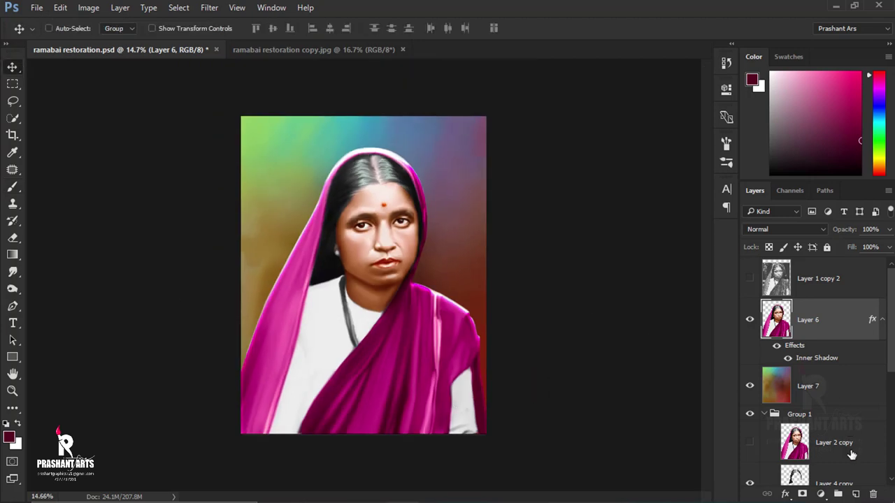
left_click(855, 493)
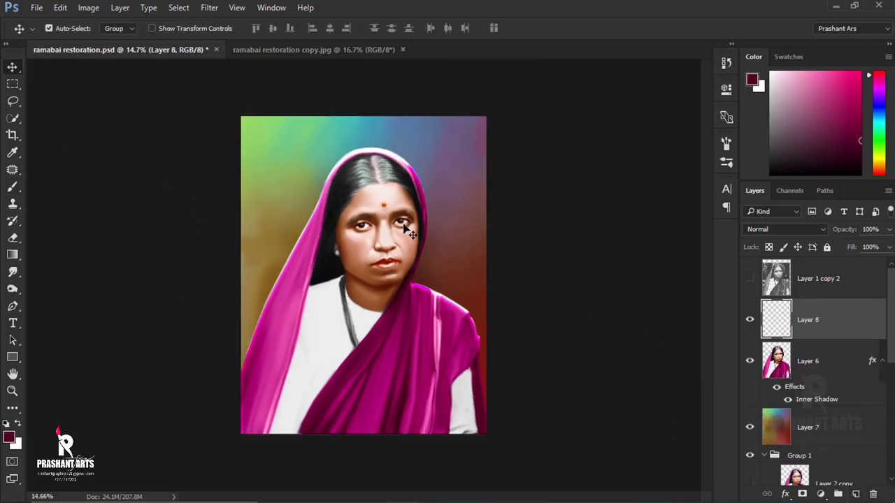
key("ctrl+s")
left_click(789, 399)
Step: Retune Layer 6's Inner Shadow to angle 152°, about 75% opacity, 24 px distance, 43 px size
double_click(811, 399)
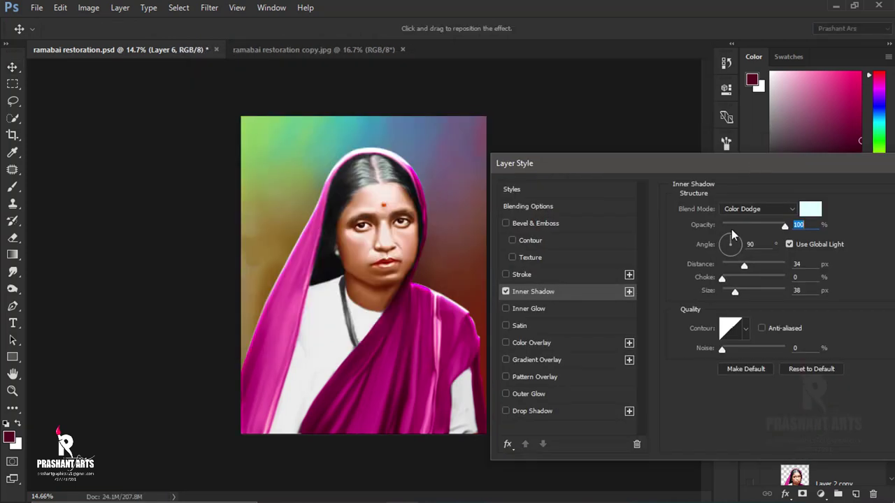
key("Tab")
mouse_move(729, 241)
left_mouse_down()
mouse_move(744, 266)
mouse_move(739, 293)
mouse_move(748, 297)
left_mouse_up()
mouse_move(782, 229)
left_mouse_down()
mouse_move(704, 230)
mouse_move(772, 226)
mouse_move(753, 226)
left_mouse_up()
left_click(722, 236)
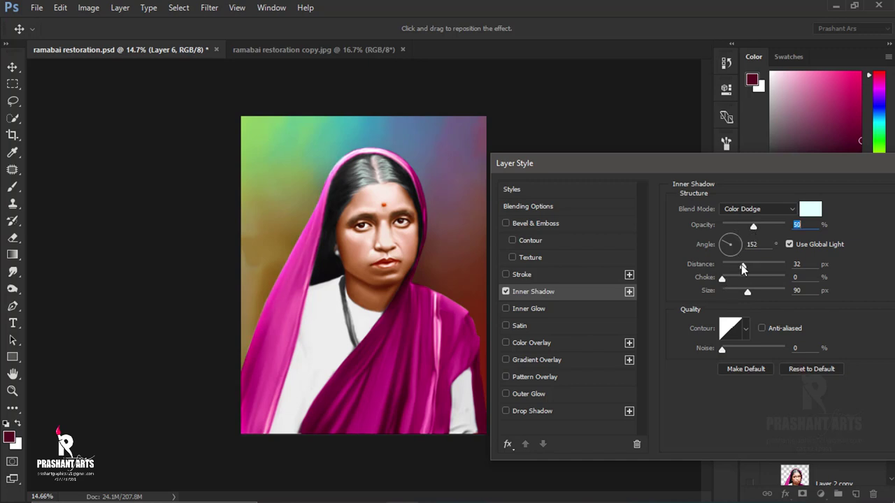
mouse_move(743, 268)
left_mouse_down()
mouse_move(714, 274)
mouse_move(738, 268)
mouse_move(728, 294)
left_mouse_up()
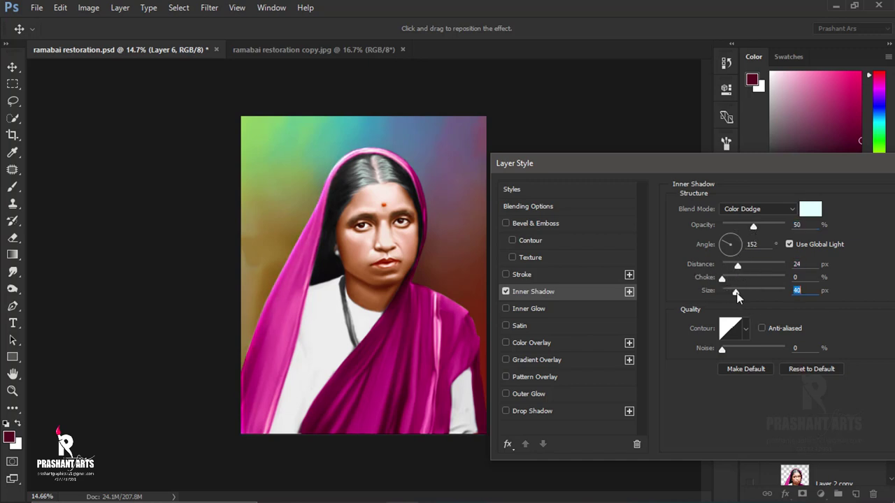
left_click_drag(754, 226, 766, 228)
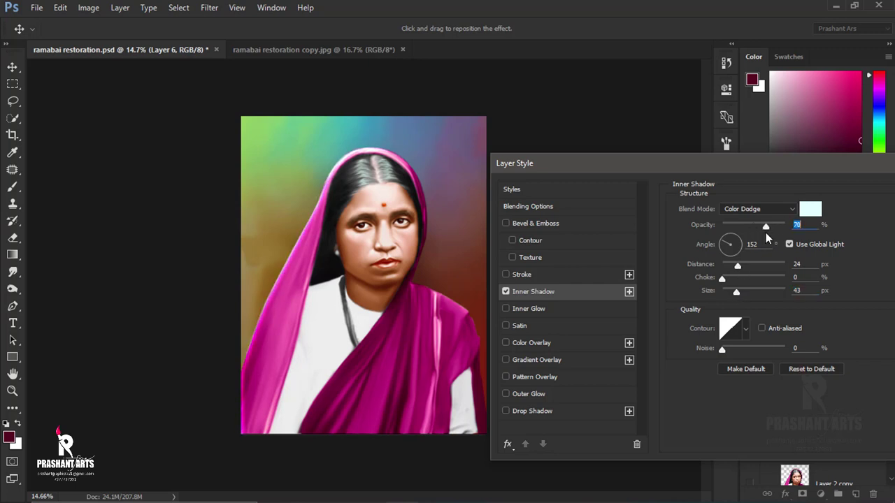
left_click_drag(865, 175, 610, 270)
left_click(704, 259)
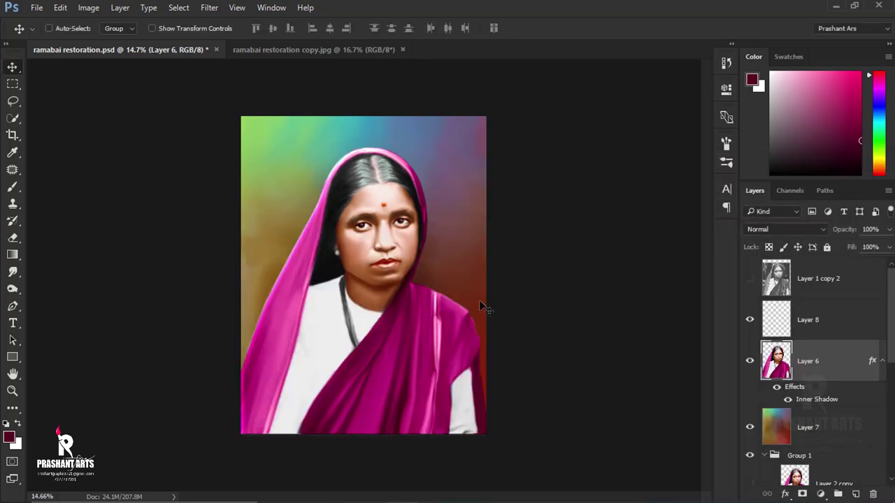
key("p")
scroll(366, 159, "up", 5, "alt")
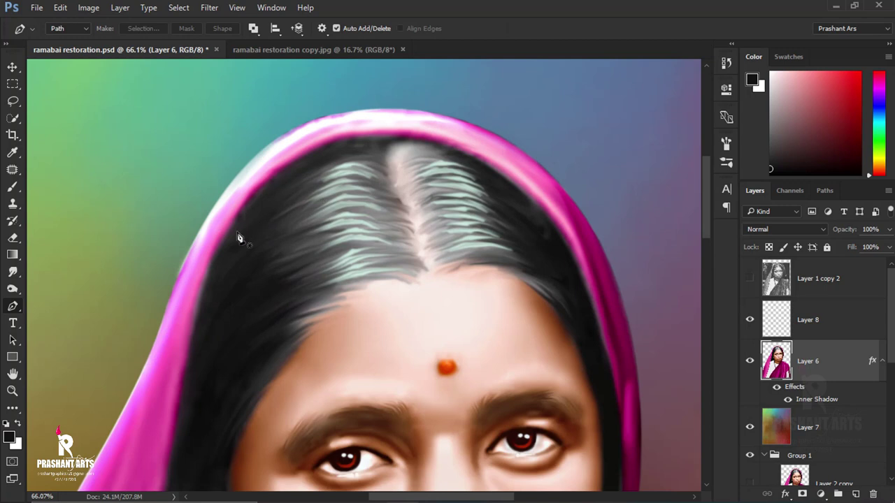
Step: Trace a closed Pen path around the hair crown and convert it to a selection
left_click(237, 232)
left_click_drag(463, 152, 622, 223)
left_click_drag(572, 254, 601, 321)
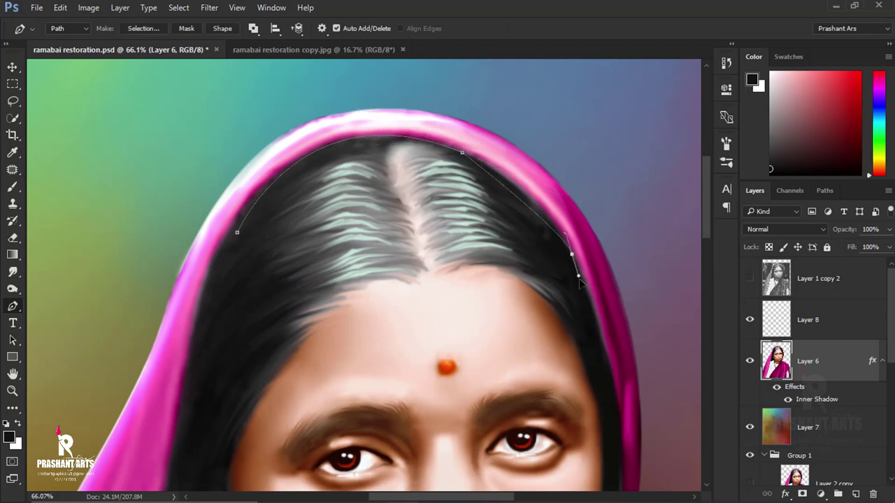
left_click(558, 295)
left_click(484, 263)
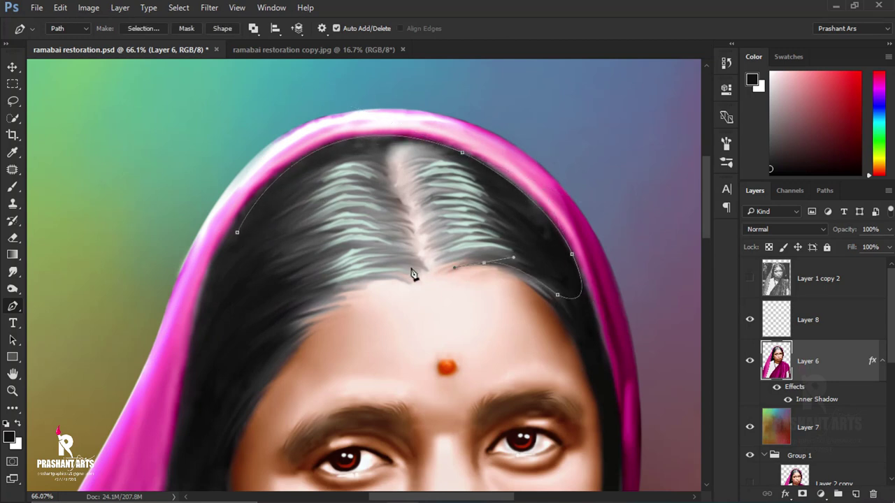
left_click(409, 269)
left_click(308, 302)
left_click_drag(253, 296, 253, 291)
left_click(237, 233)
key("ctrl+Return")
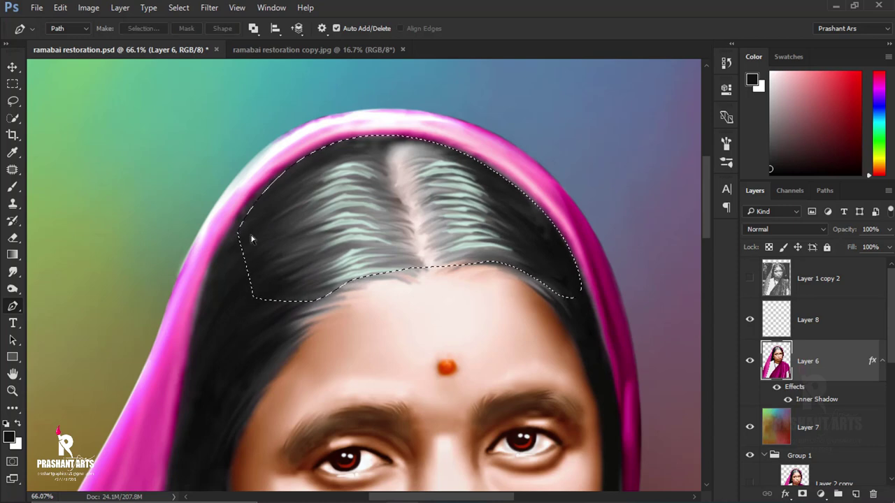
Step: Feather the hair selection by 10 px
key("m")
right_click(290, 217)
left_click(358, 256)
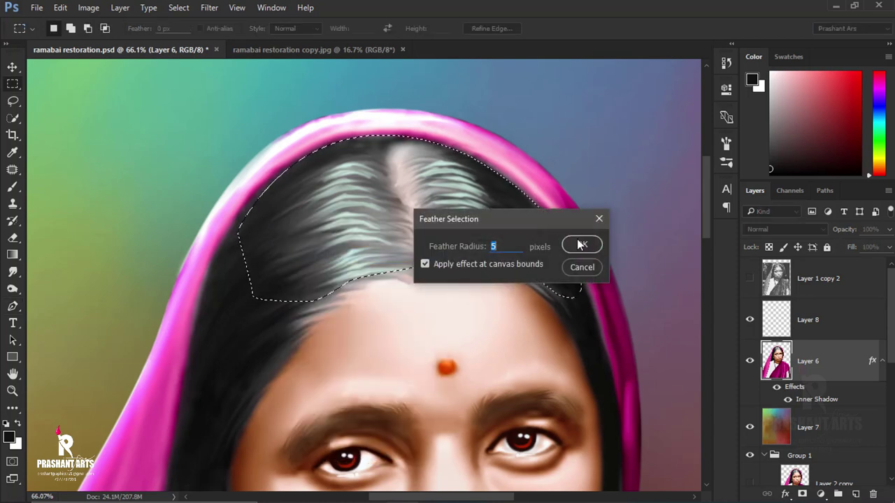
type("10")
left_click(586, 242)
scroll(489, 241, "down", 3)
Step: Darken the hair midtones slightly to 0.96 with Levels, then deselect
key("ctrl+l")
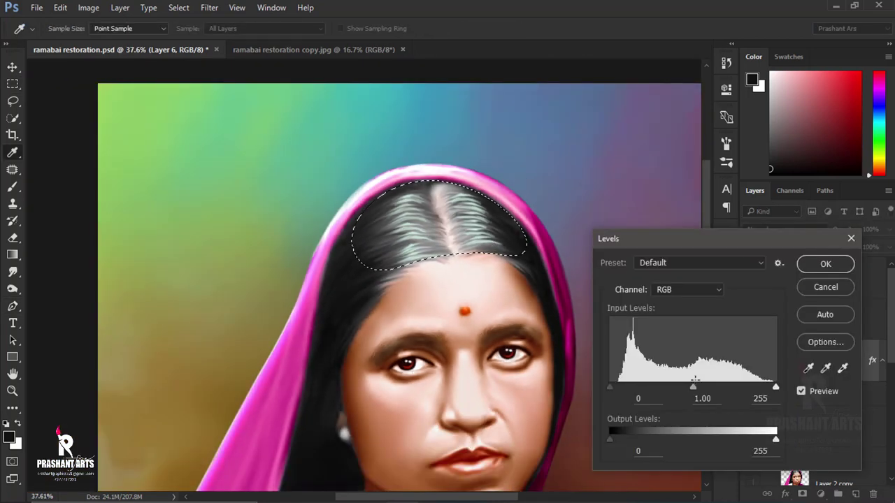
left_click_drag(696, 393, 701, 393)
left_click(813, 261)
scroll(540, 295, "down", 3)
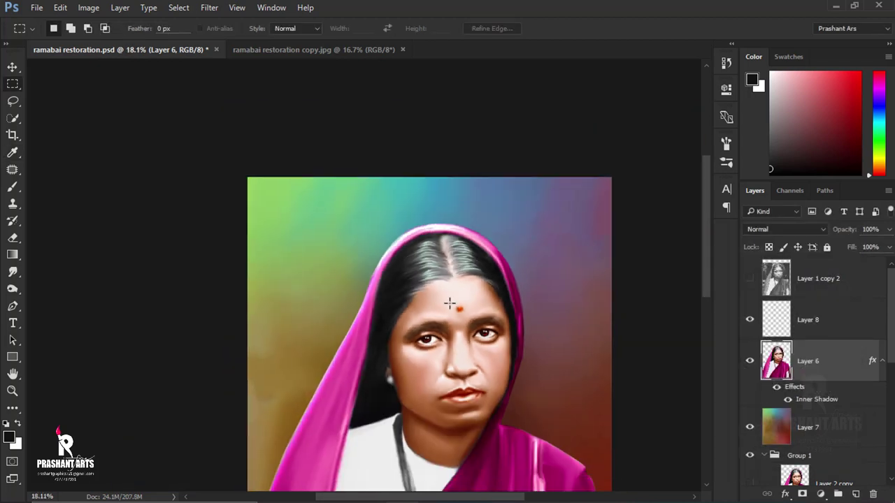
scroll(448, 290, "down", 2)
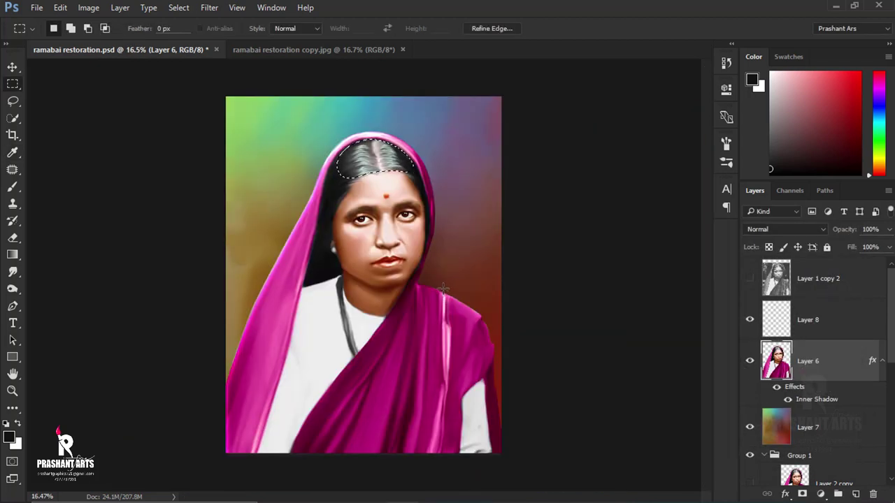
key("ctrl+l")
left_click_drag(699, 387, 695, 387)
left_click(811, 265)
key("m")
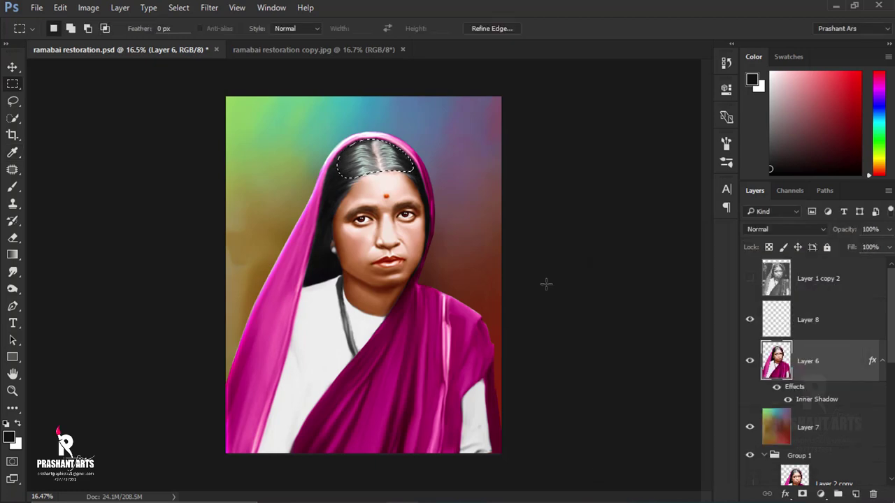
key("ctrl+d")
scroll(546, 284, "down", 1)
scroll(811, 371, "down", 2)
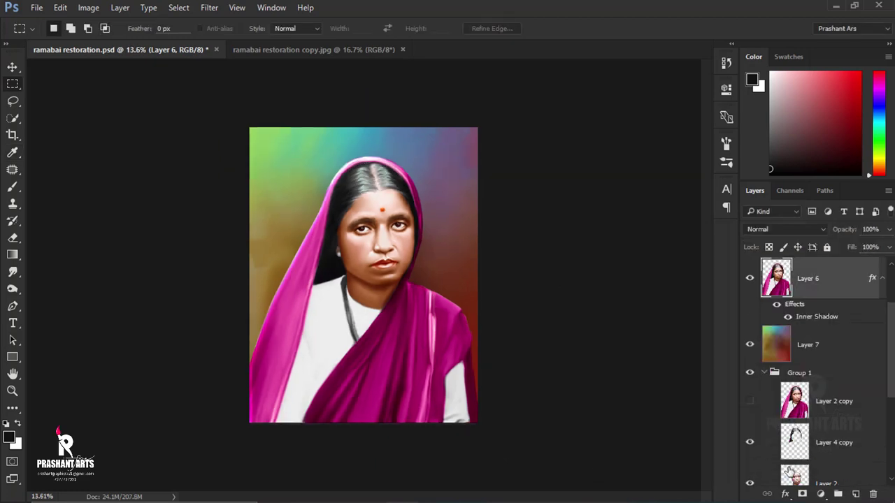
Step: Select the face and neck skin and remove the Shadows/Highlights shadow lightening
left_click(795, 478, "ctrl")
left_click(89, 8)
left_click(280, 309)
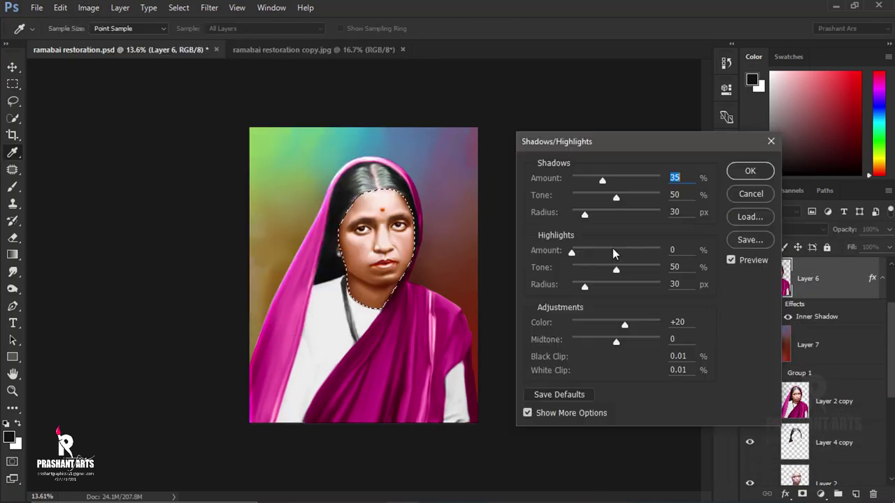
mouse_move(602, 180)
left_mouse_down()
mouse_move(569, 181)
mouse_move(577, 183)
left_mouse_up()
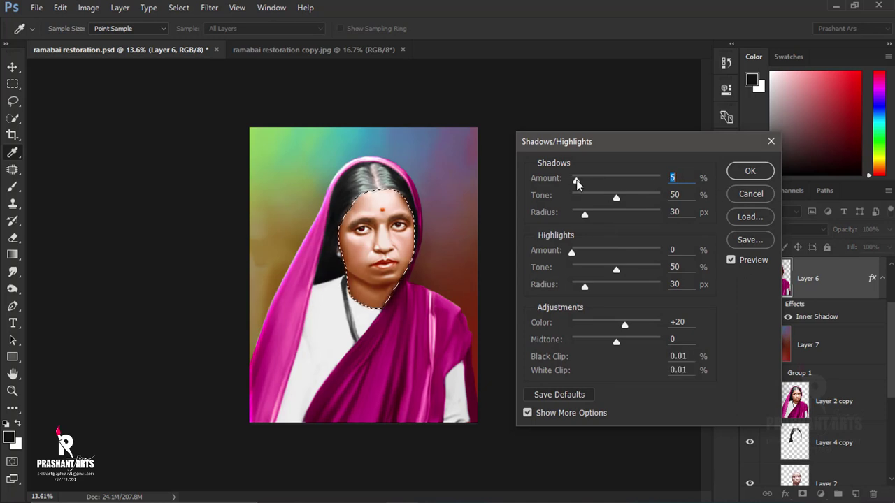
left_click(762, 175)
Step: Lower the face's Vibrance slightly
left_click(89, 7)
left_click(419, 96)
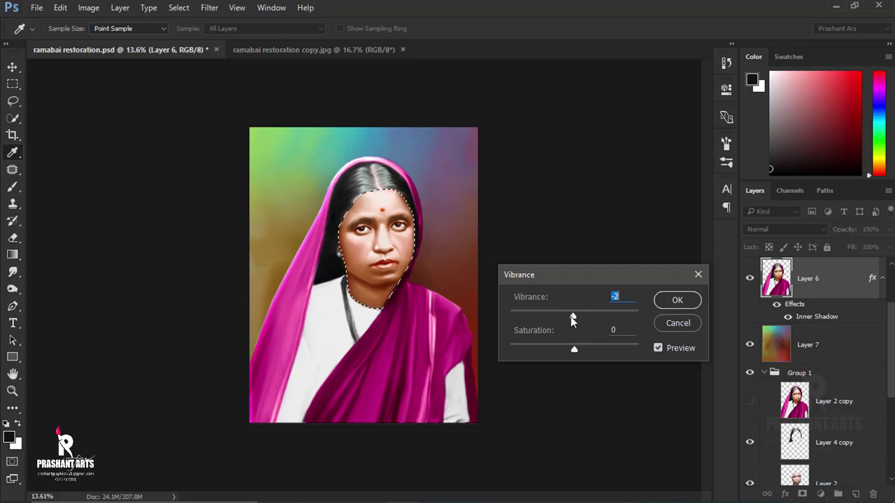
left_click_drag(593, 321, 584, 321)
key("Return")
Step: Set Shadows/Highlights to 0 shadows with slightly reduced highlights, then clear the selection
left_click(88, 8)
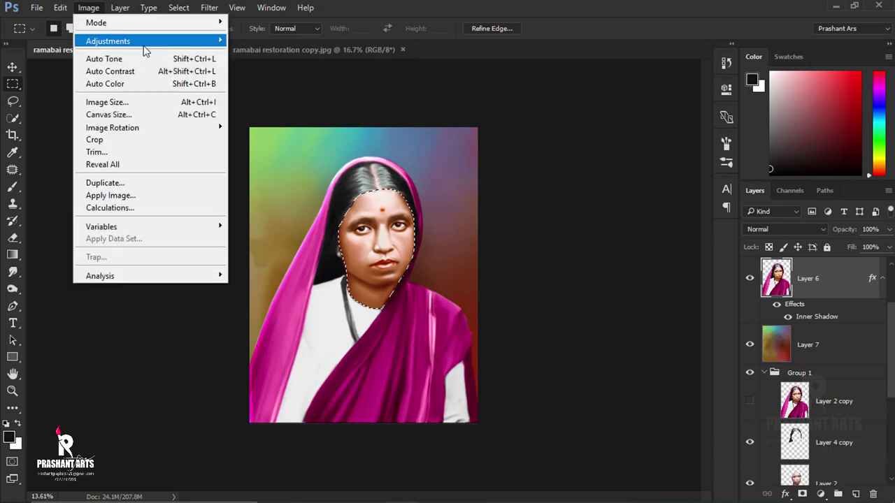
left_click(311, 256)
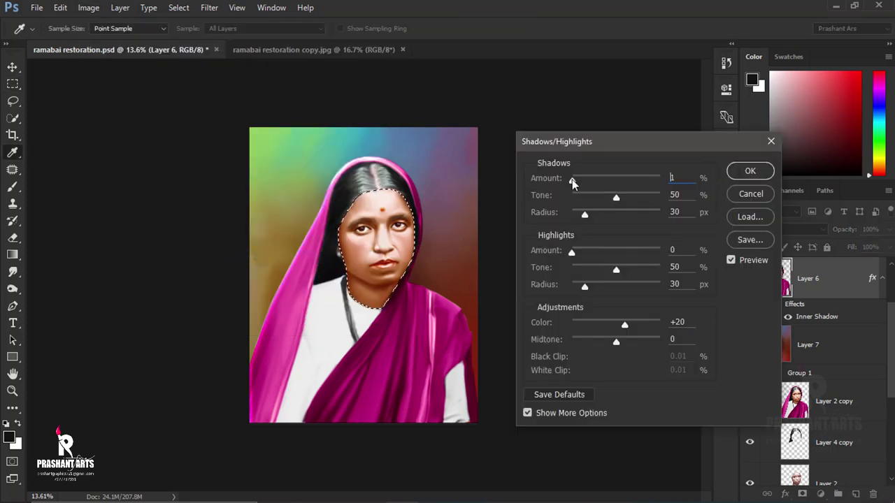
left_click_drag(573, 182, 571, 182)
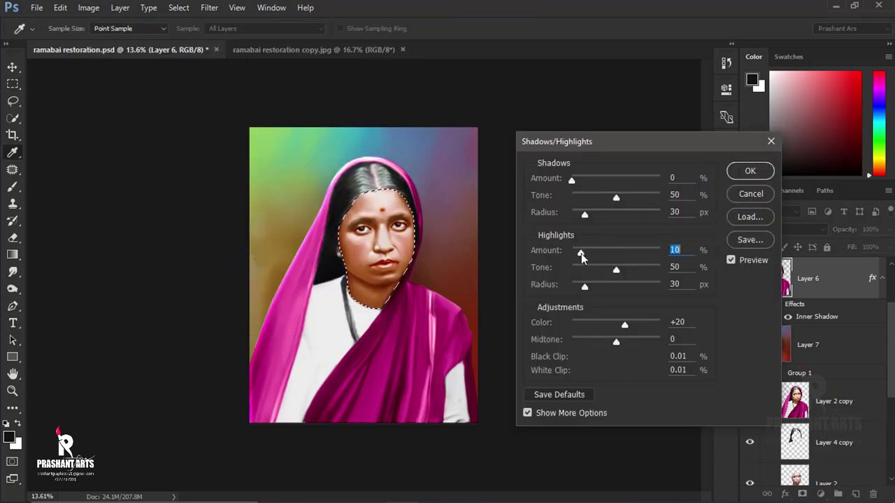
left_click_drag(577, 256, 574, 255)
key("Return")
key("m")
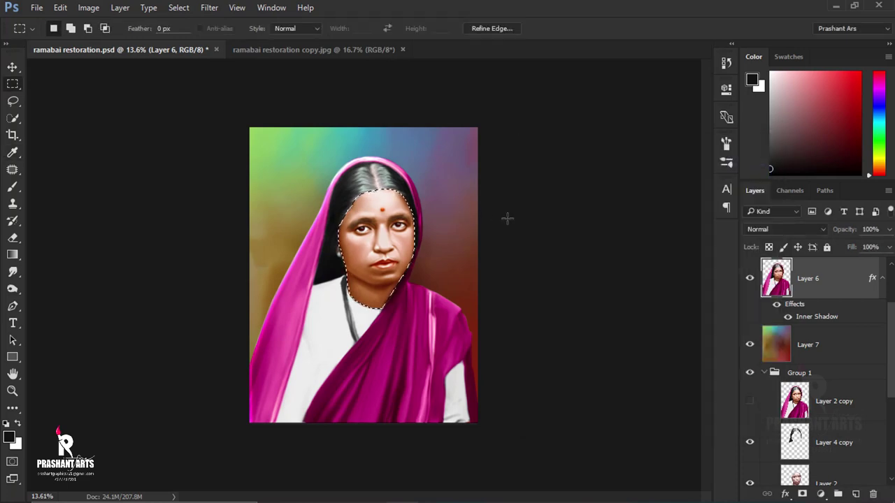
key("ctrl+d")
scroll(508, 219, "down", 1, "alt")
scroll(508, 220, "up", 3)
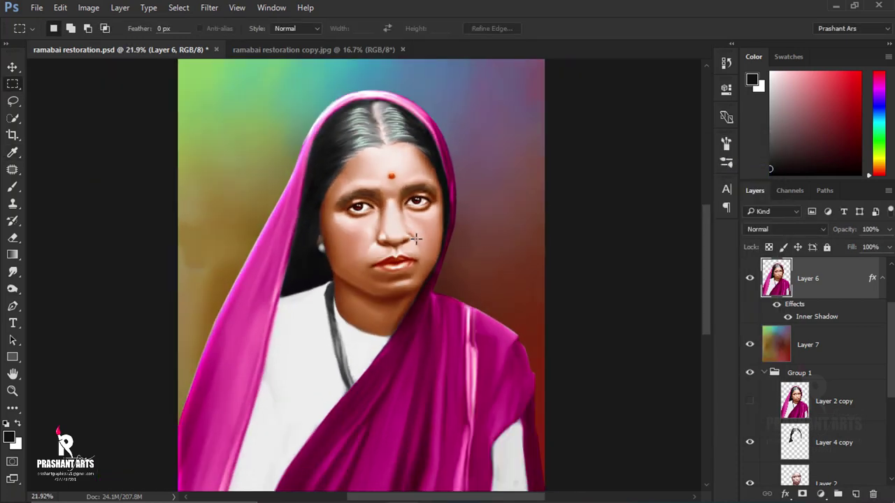
Step: Add a new empty layer above the portrait set to Color blend mode
scroll(507, 220, "down", 2)
left_click(856, 494)
left_click(783, 229)
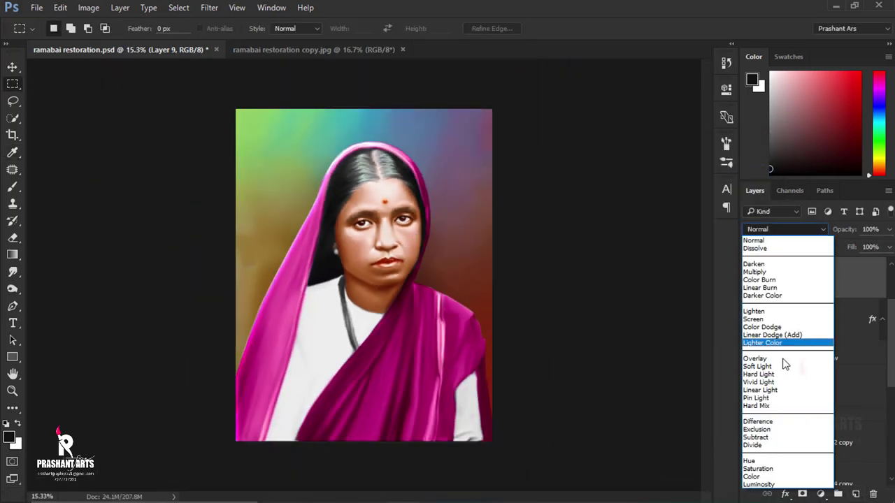
left_click(770, 474)
left_click(20, 66)
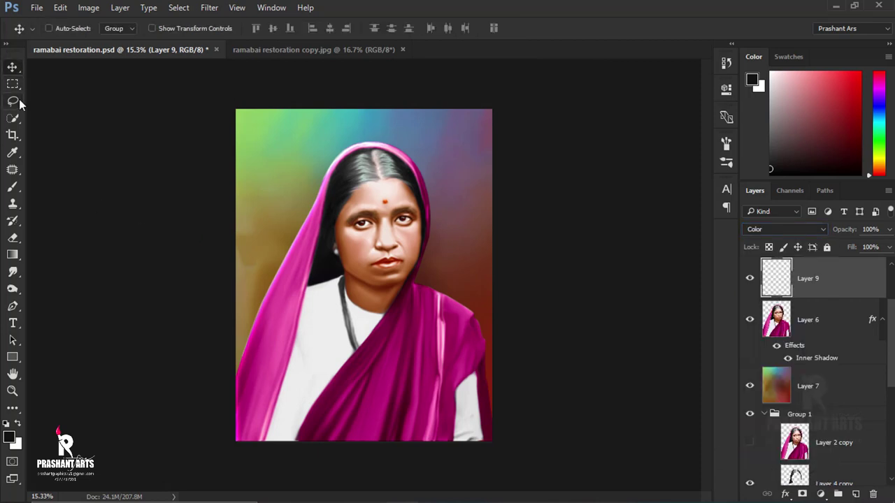
Step: Pick a pink foreground colour and brush blush onto both cheeks
left_click(12, 187)
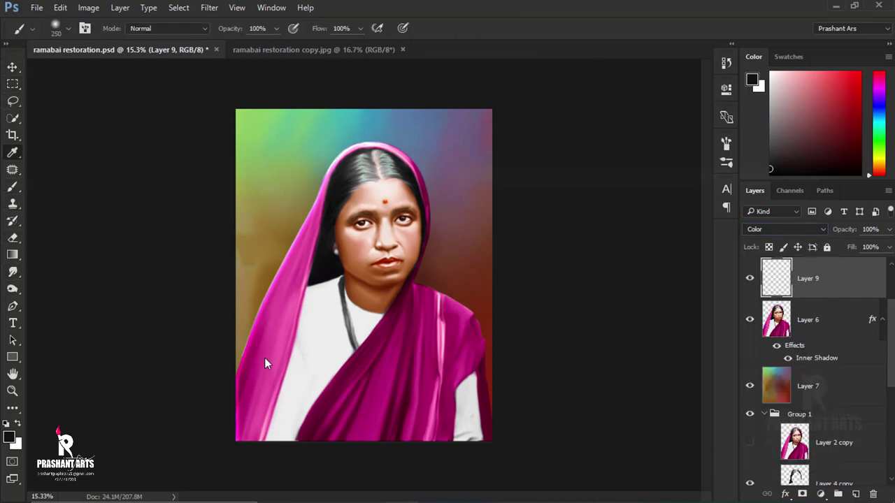
left_click(13, 153)
left_click(9, 437)
left_click_drag(668, 330, 670, 204)
left_click_drag(580, 288, 567, 299)
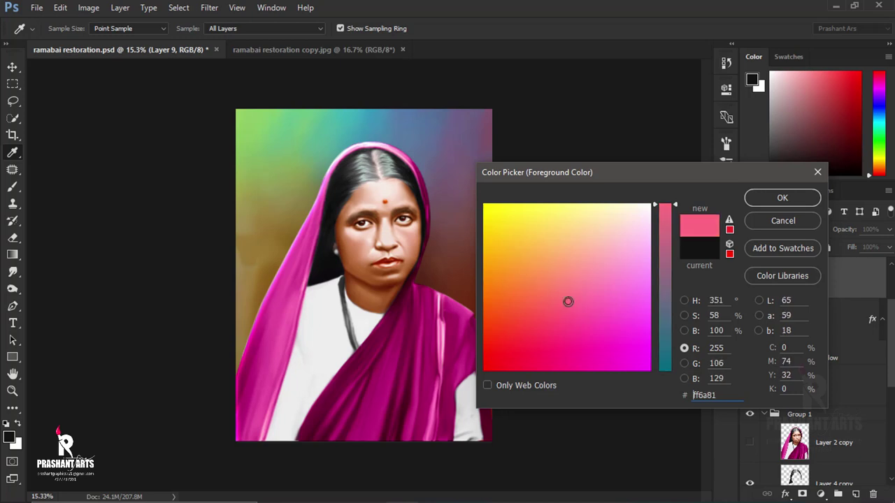
left_click(783, 198)
scroll(363, 268, "up", 3)
left_click_drag(350, 228, 378, 244)
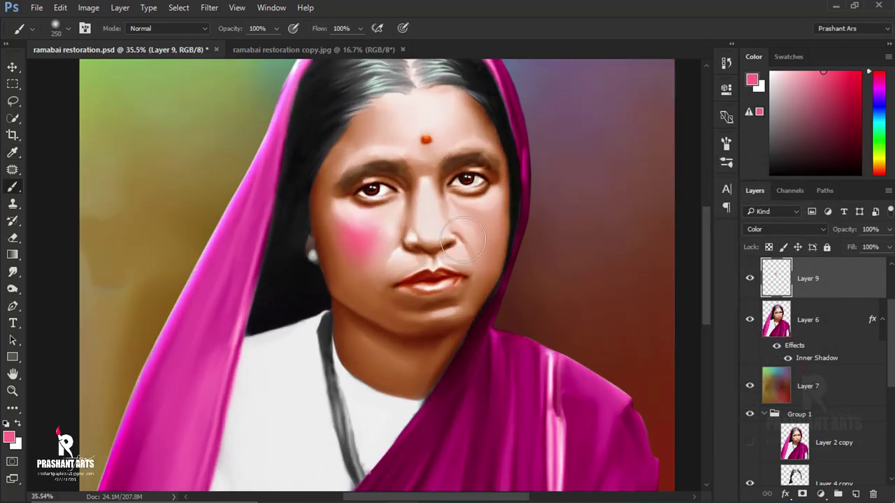
left_click_drag(479, 206, 490, 240)
Step: Switch the paint colour to orange and add a warm orange tint across the face
left_click(9, 437)
left_click(534, 302)
left_click_drag(665, 204, 665, 360)
left_click(784, 198)
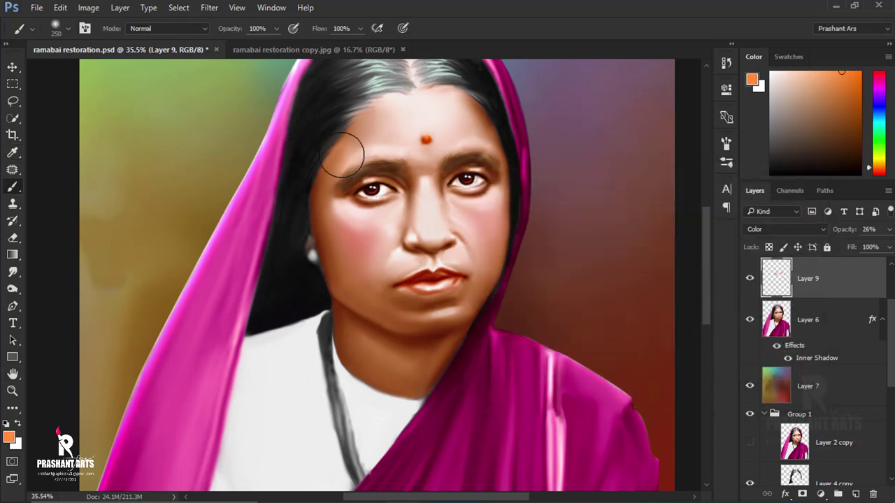
left_click_drag(424, 212, 427, 230)
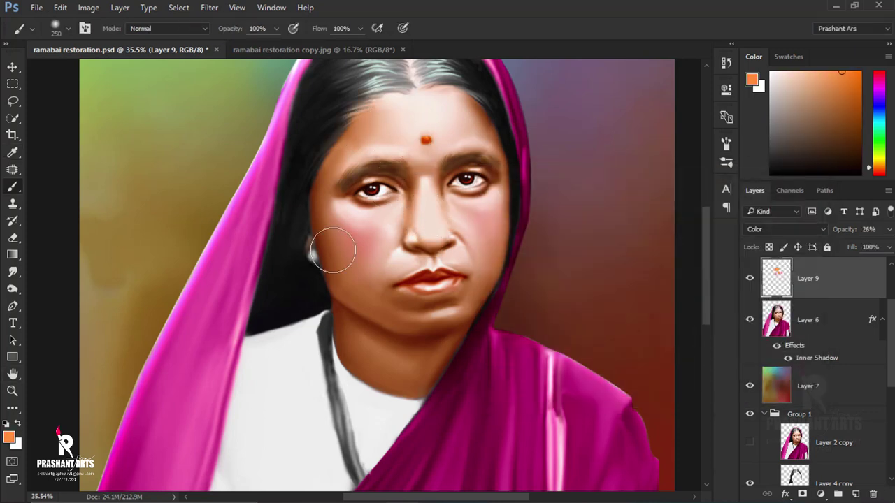
Step: Reselect pink with the brush and bring the blush layer back into view
key("i")
left_click(9, 437)
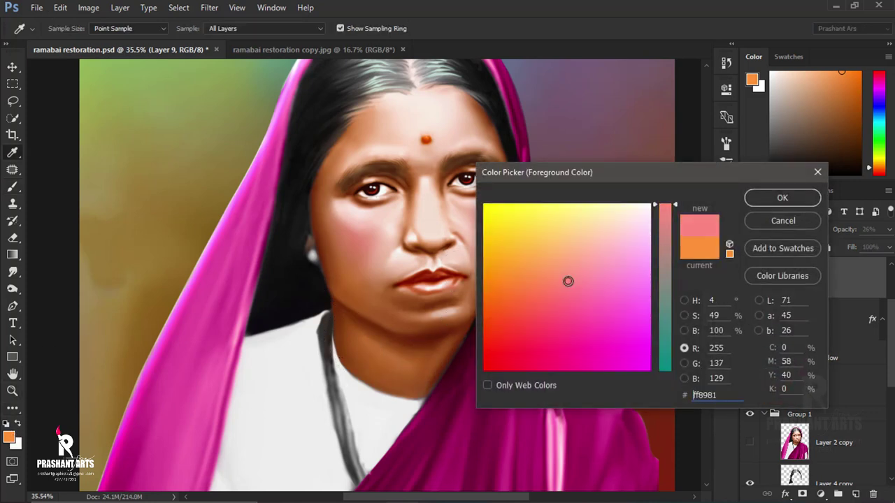
key("Return")
key("b")
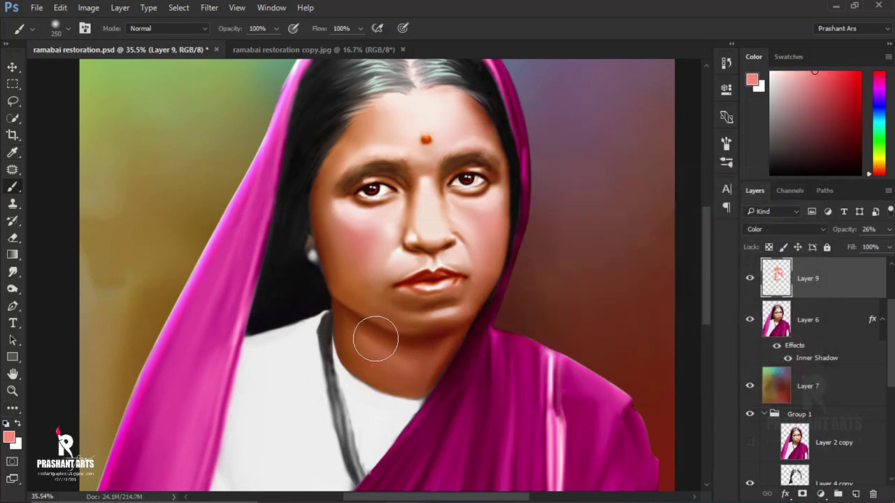
scroll(396, 324, "down", 1)
scroll(396, 324, "down", 8)
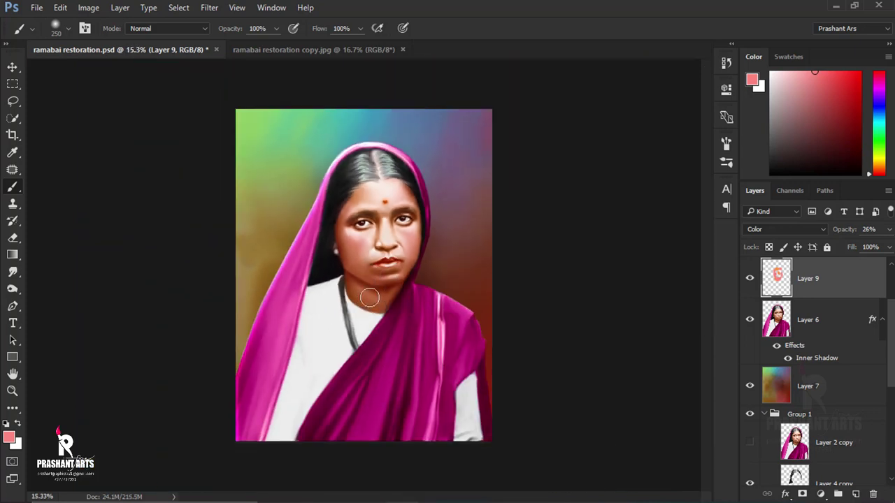
left_click(751, 279)
scroll(811, 350, "down", 3)
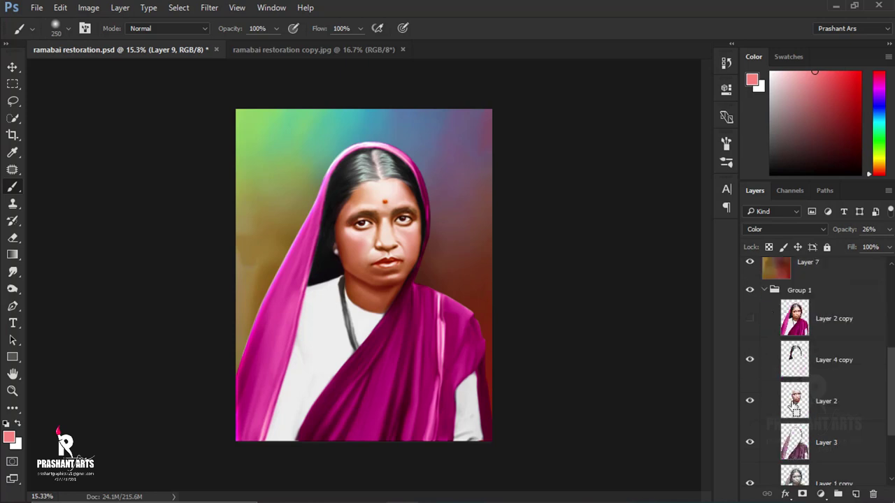
Step: Lower the saturation of the blush on Layer 9 with Hue/Saturation
scroll(469, 248, "up", 3)
key("ctrl+u")
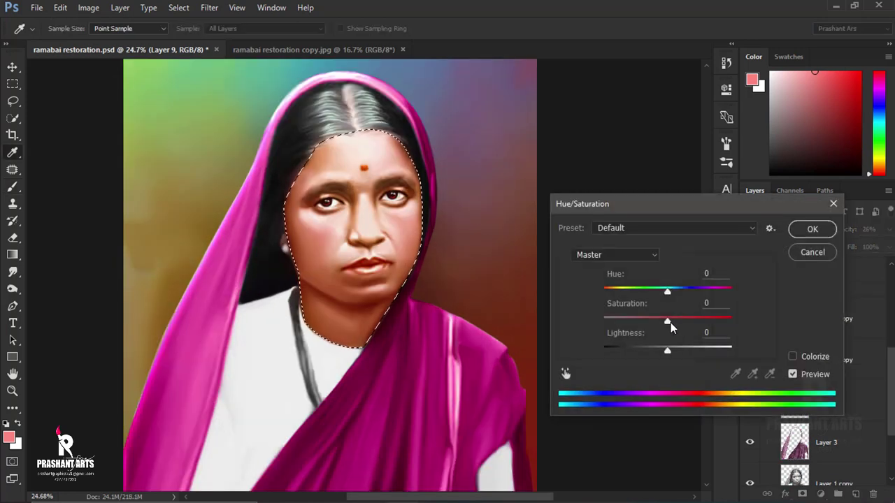
mouse_move(667, 320)
left_mouse_down()
mouse_move(620, 321)
mouse_move(644, 323)
left_mouse_up()
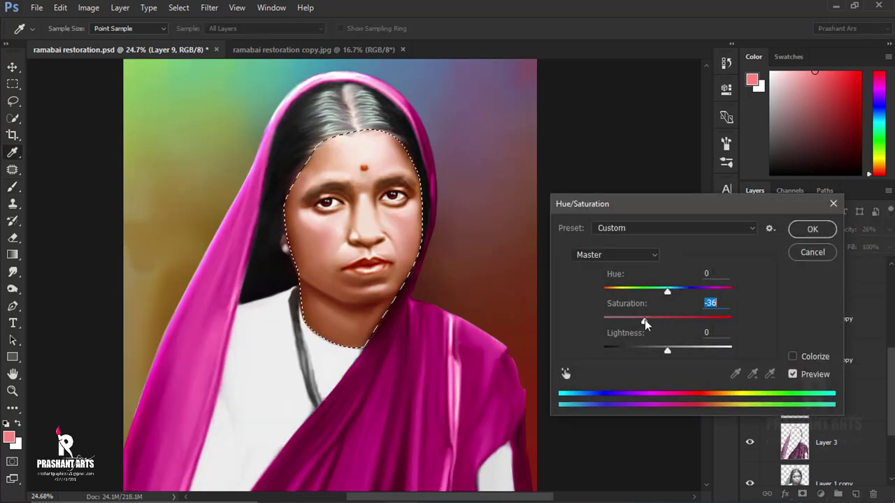
left_click(812, 229)
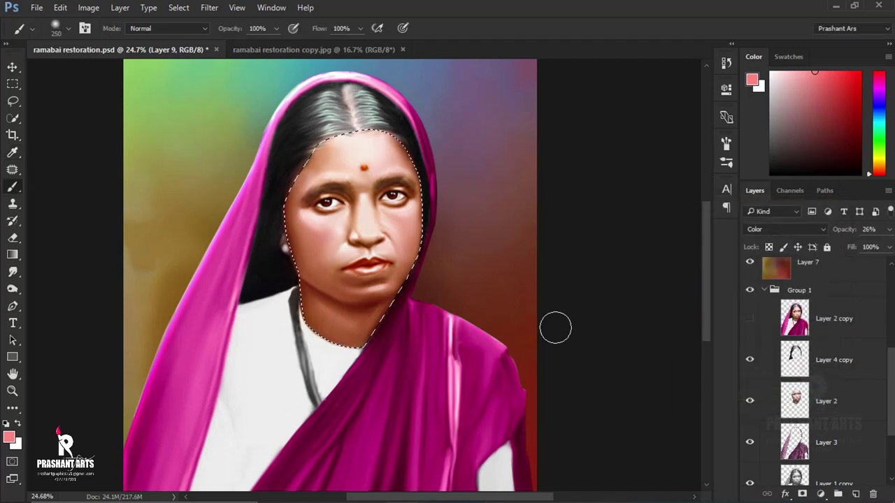
key("ctrl+l")
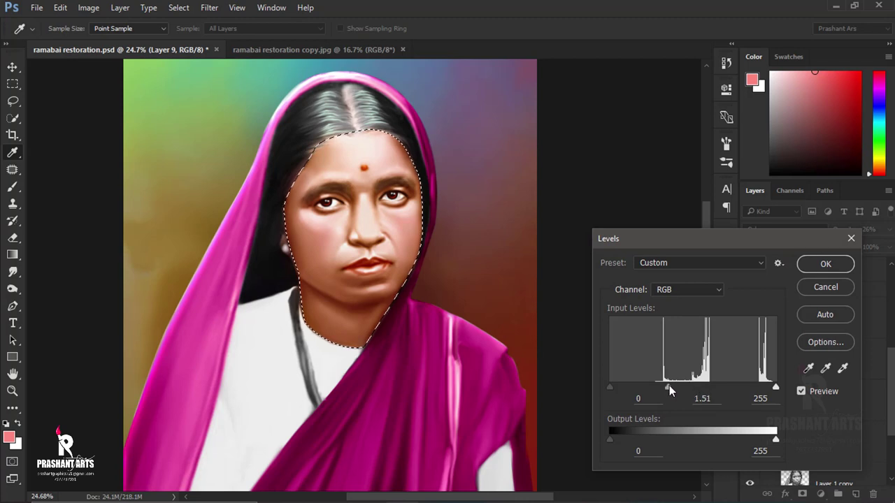
key("Return")
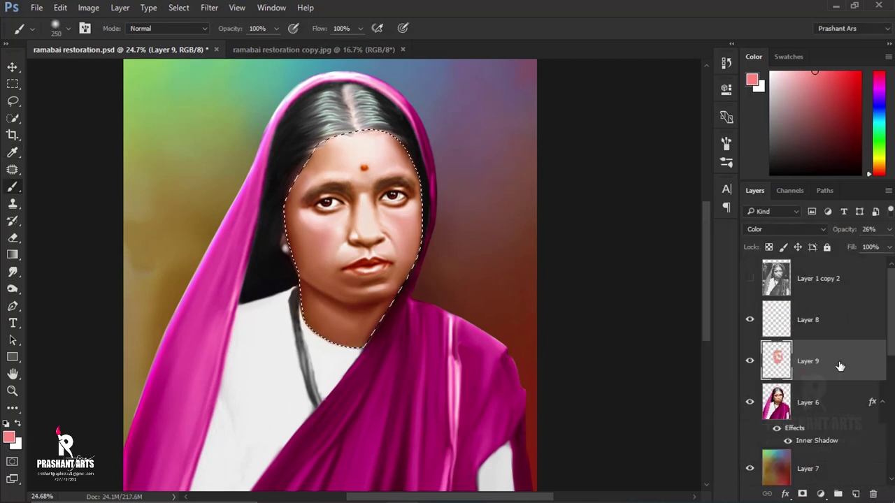
Step: On Layer 6, reduce face saturation by 18 and set the Levels black input to 4
left_click(812, 412)
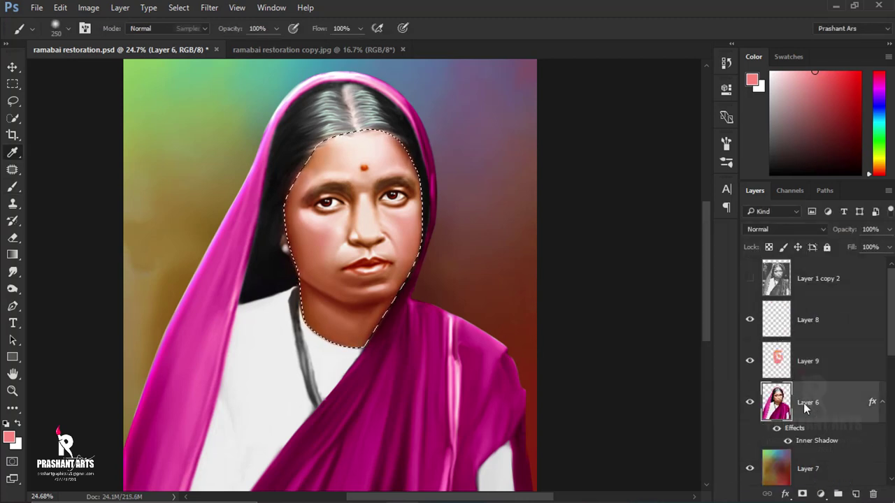
key("ctrl+u")
left_click_drag(668, 321, 660, 323)
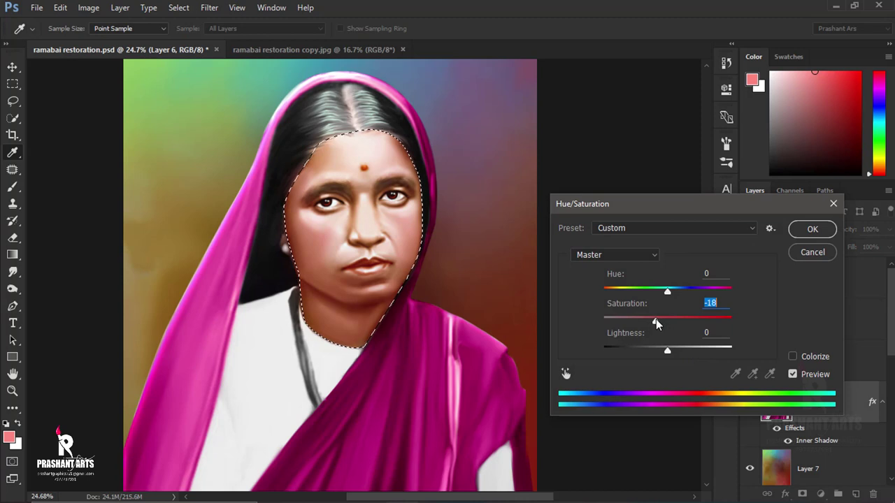
left_click(802, 237)
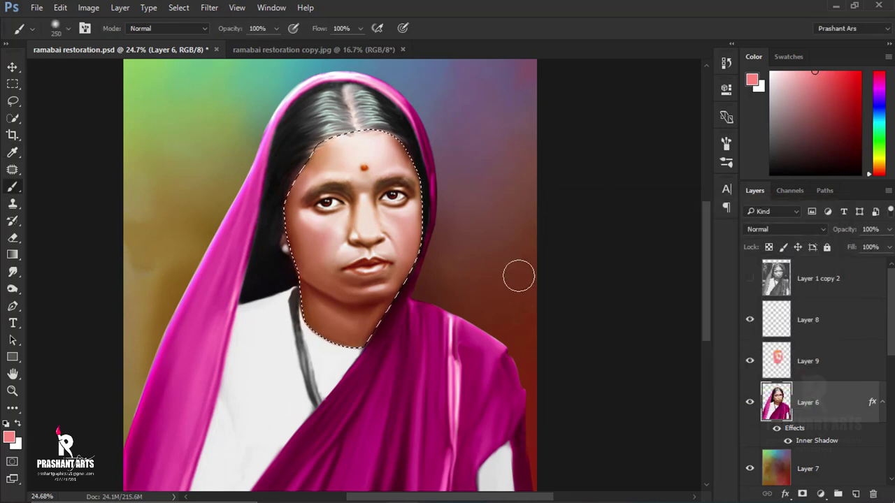
key("ctrl+l")
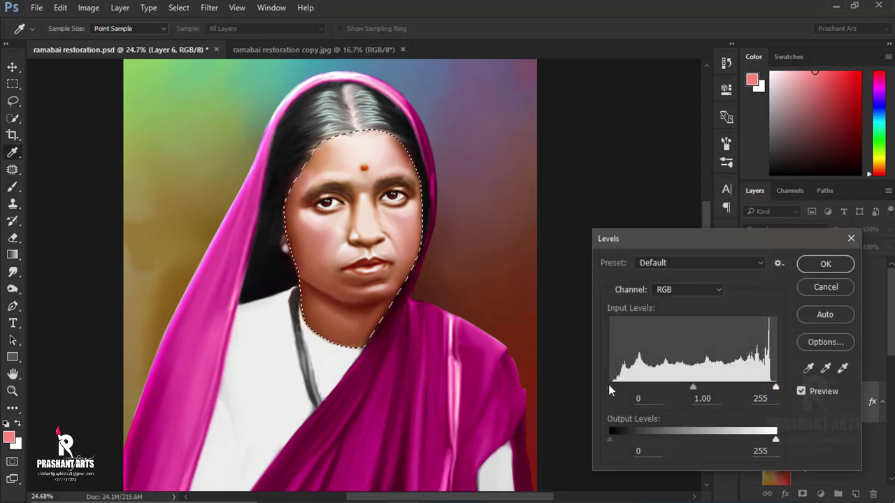
left_click_drag(609, 387, 613, 386)
left_click(826, 263)
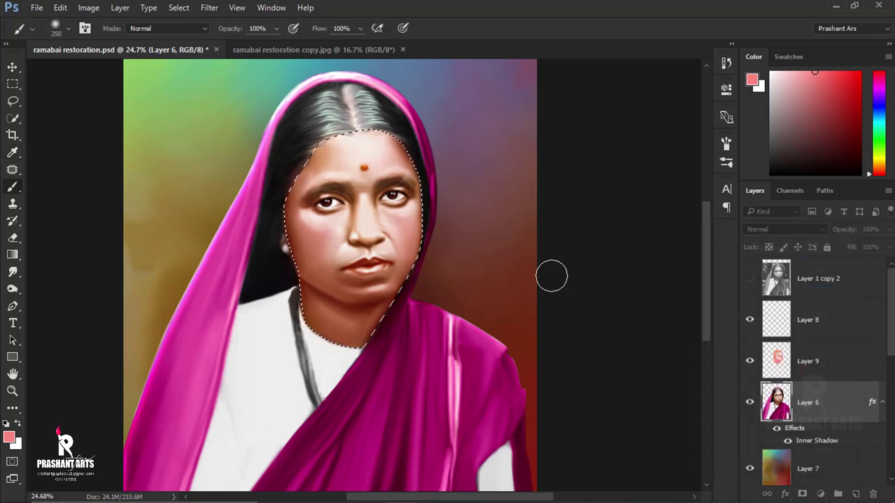
scroll(547, 279, "down", 2)
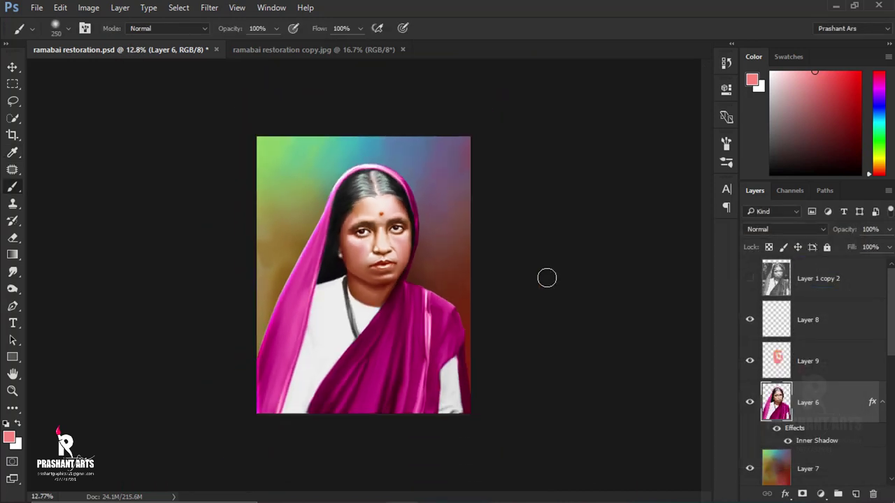
Step: Restore the blush layer's visibility, delete the stray layer, and add a new empty layer above Layer 6
left_click(751, 361)
left_click(836, 365)
left_click(838, 233)
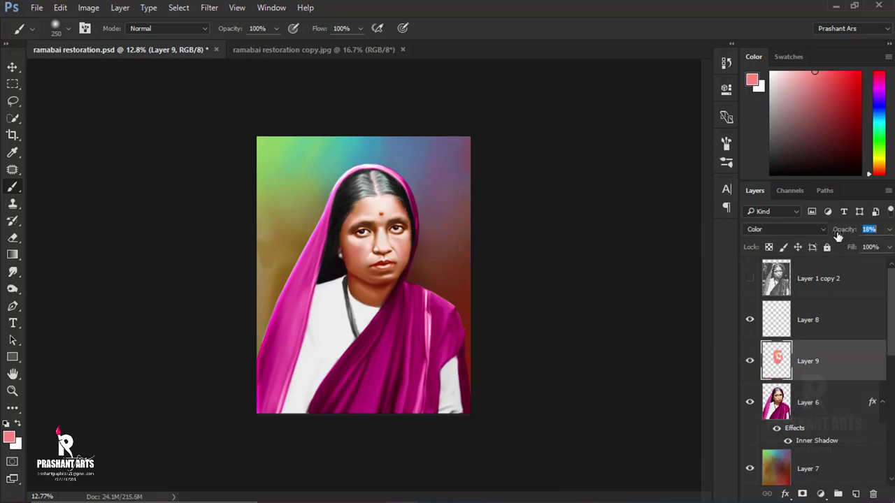
key("Delete")
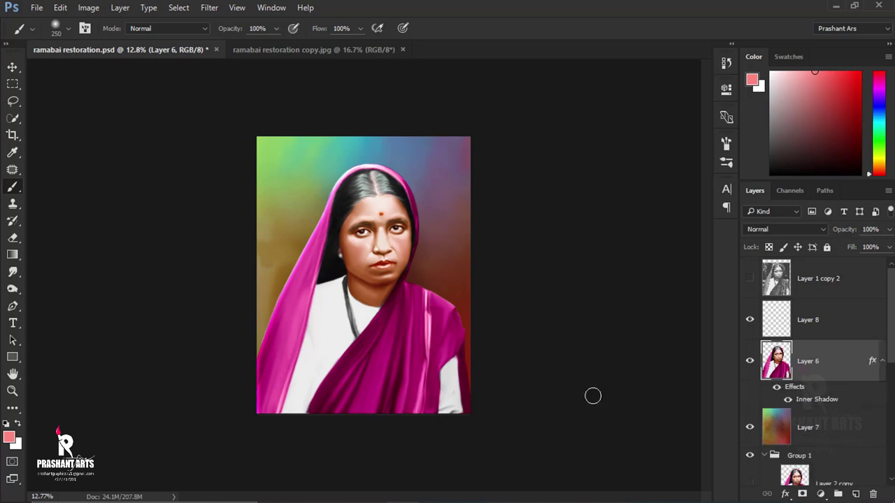
left_click(856, 494)
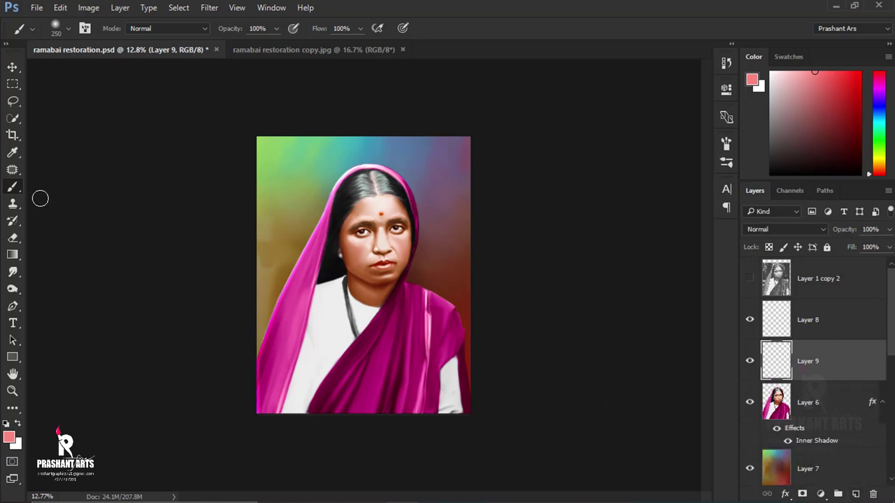
left_click(13, 272)
Step: Choose a light cyan paint colour and set the brush size to 50
scroll(434, 196, "up", 4)
scroll(329, 295, "up", 1)
scroll(371, 238, "down", 3)
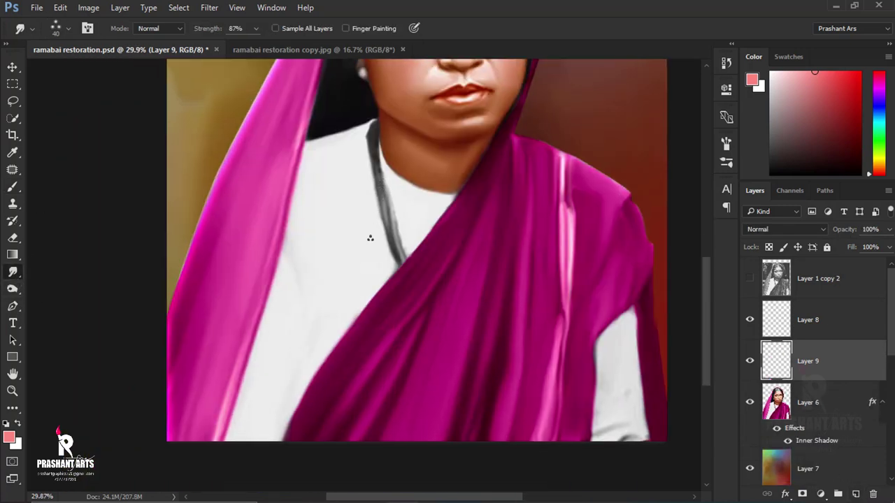
left_click(811, 108)
left_click_drag(880, 138, 880, 122)
left_click(854, 97)
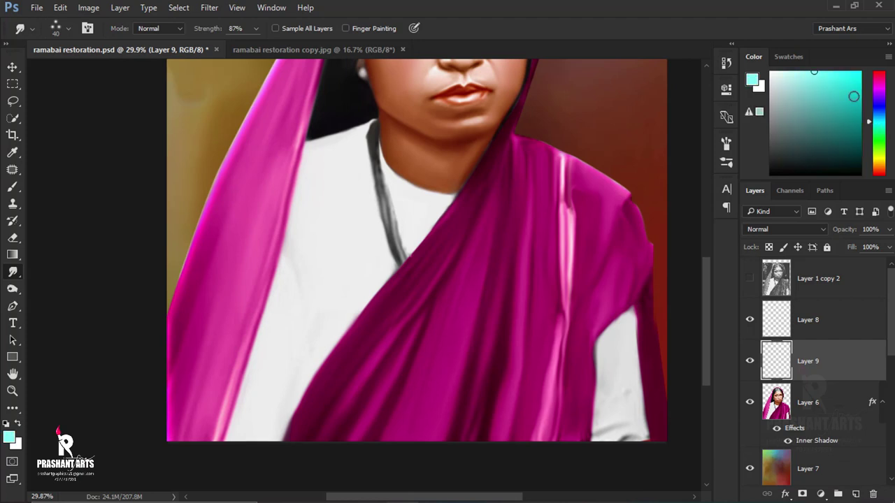
left_click(62, 38)
left_click_drag(98, 84, 107, 84)
left_click(389, 60)
Step: Smear light cyan shading down the white blouse and cut its saturation by 68
scroll(287, 250, "up", 3)
key("bracketright")
key("bracketright")
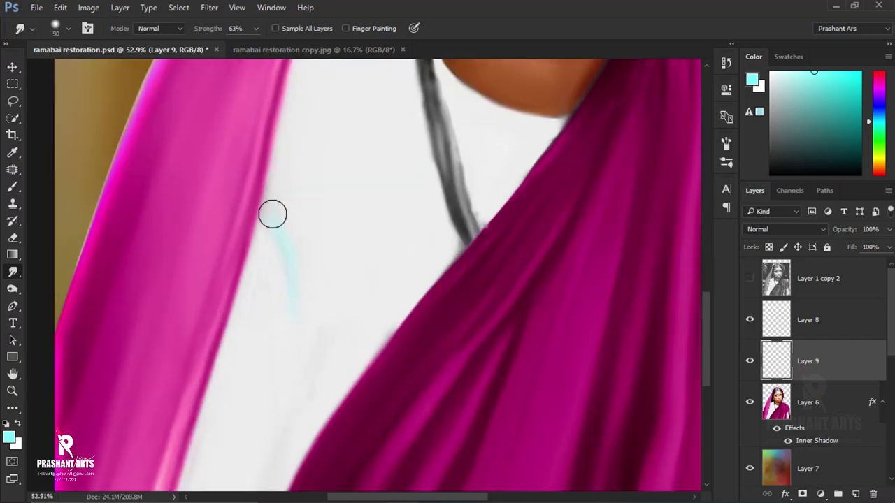
left_click_drag(342, 293, 342, 409)
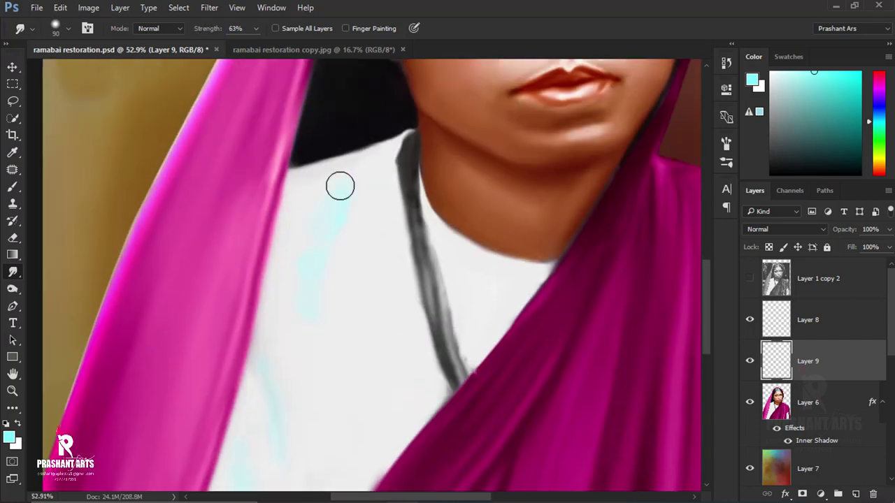
scroll(340, 303, "down", 3)
scroll(340, 317, "down", 1)
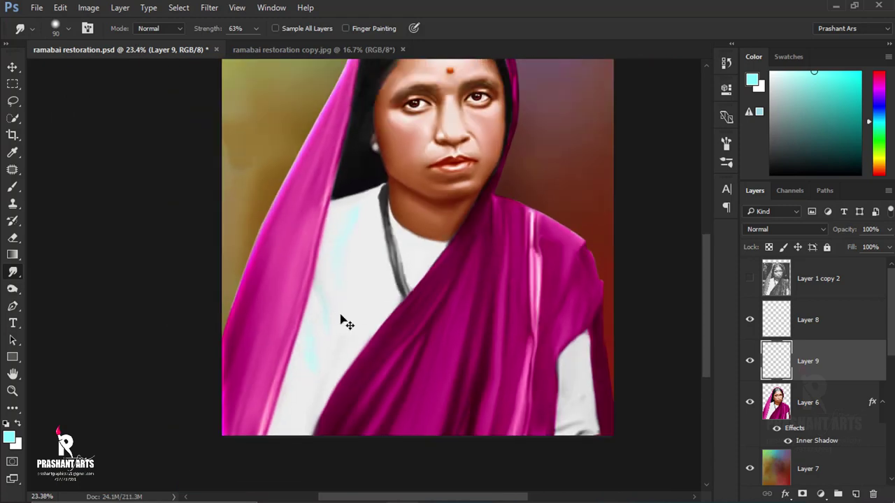
key("ctrl+u")
mouse_move(668, 321)
left_mouse_down()
mouse_move(614, 322)
mouse_move(623, 321)
left_mouse_up()
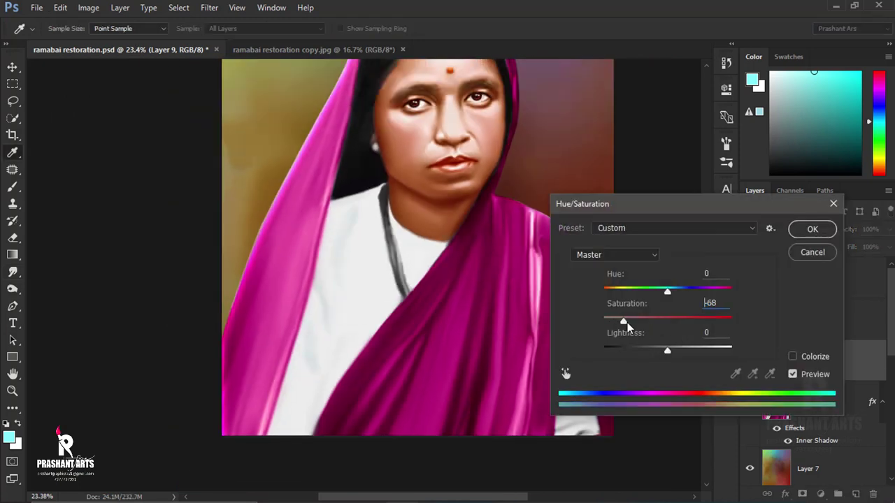
left_click(813, 229)
Step: Select Layers 8 and 6 together for merging
scroll(494, 343, "down", 2)
scroll(494, 343, "down", 1)
key("v")
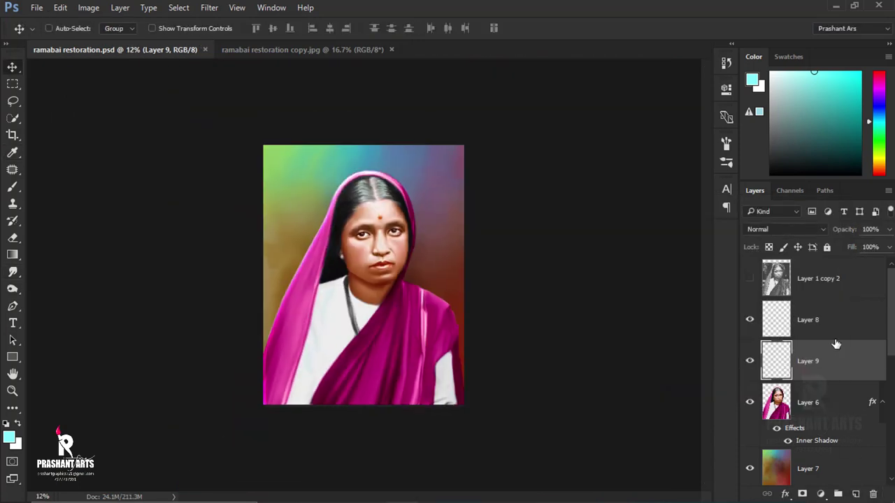
left_click(832, 317, "ctrl")
left_click(807, 404, "ctrl")
Step: Merge Layers 8 and 6, add a new empty layer, and make white the foreground colour
key("ctrl+e")
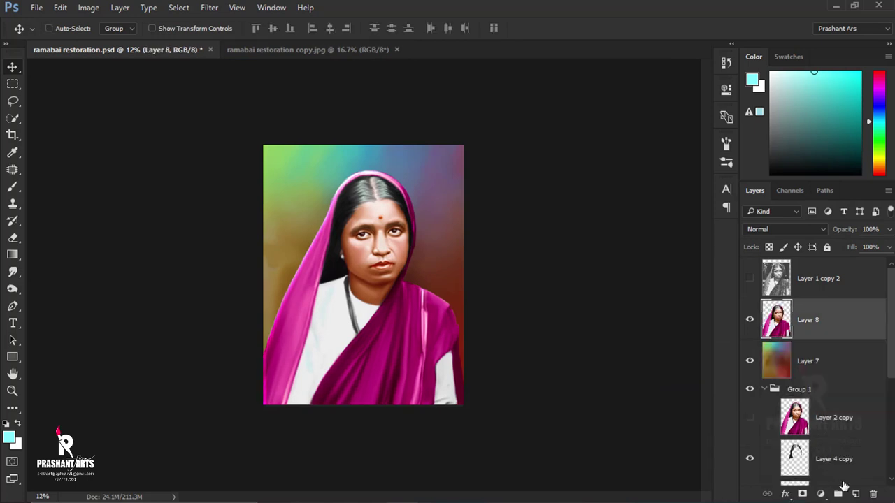
left_click(855, 494)
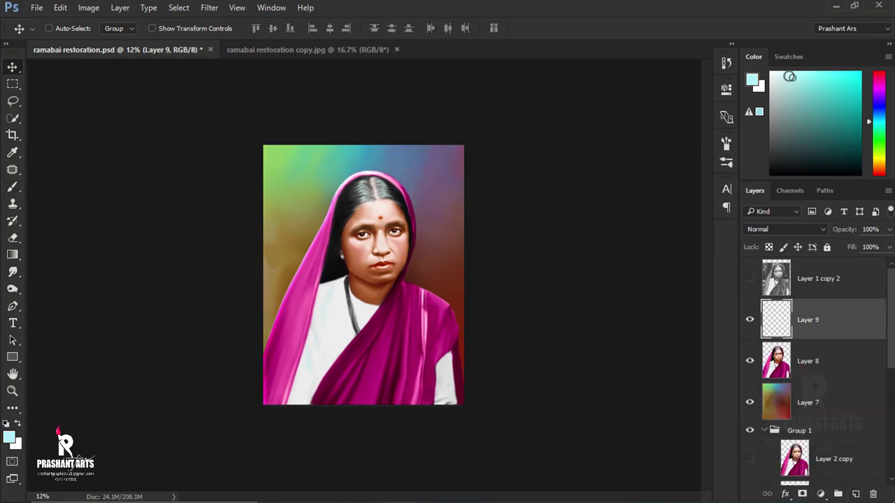
key("x")
Step: Set up the Smudge tool with a 50 px soft brush at 44% strength, zooming in on the nose
left_click(12, 272)
left_click(68, 28)
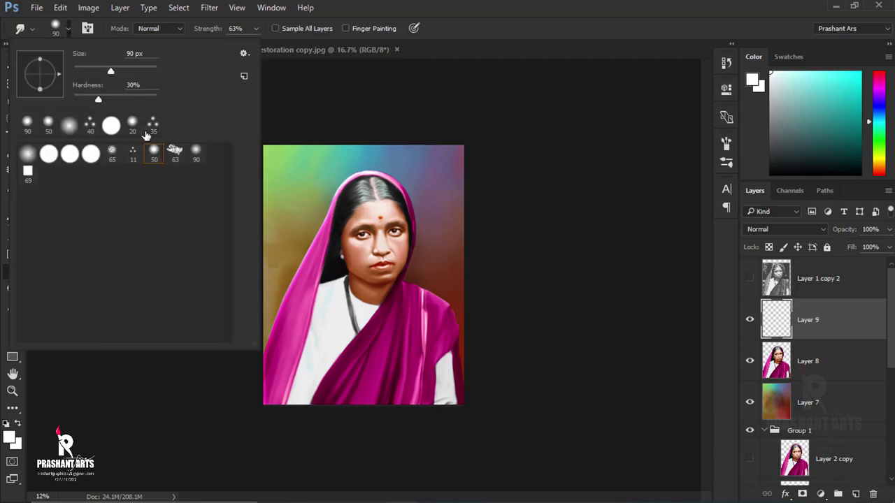
left_click(48, 126)
type("40")
key("Return")
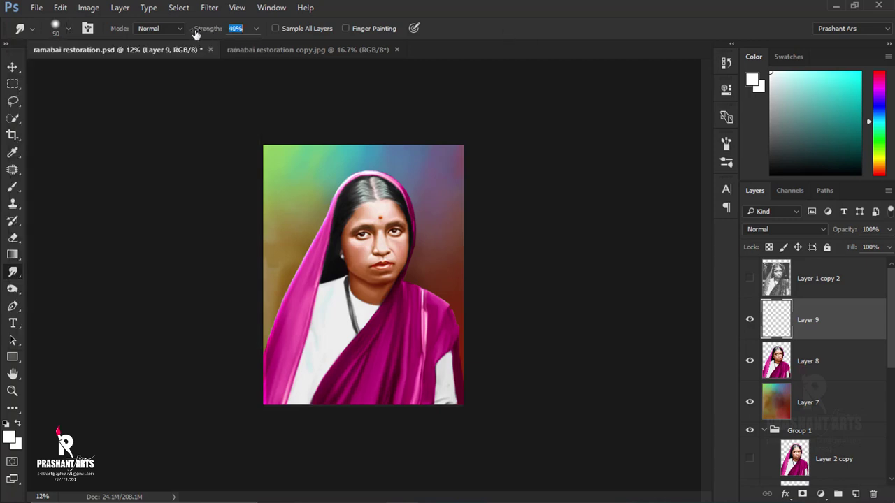
type("44")
scroll(377, 255, "up", 3)
scroll(378, 256, "up", 3)
scroll(378, 256, "up", 2)
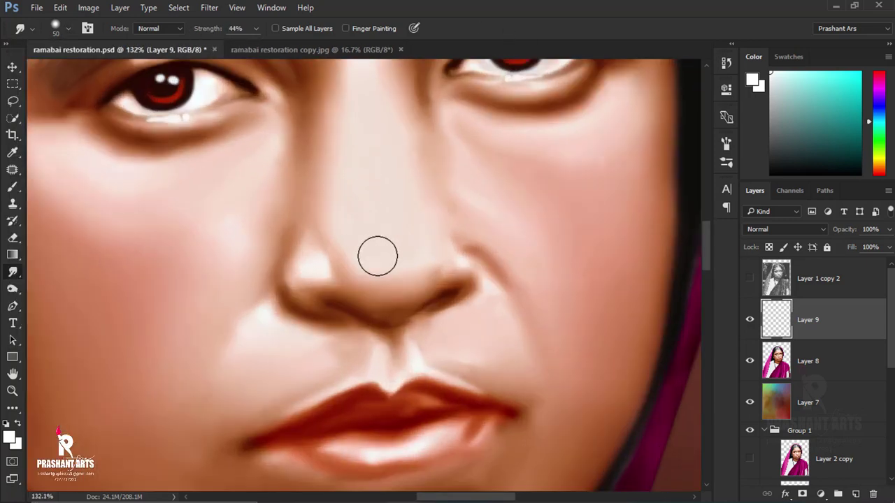
scroll(374, 175, "up", 3)
key("[")
key("[")
key("[")
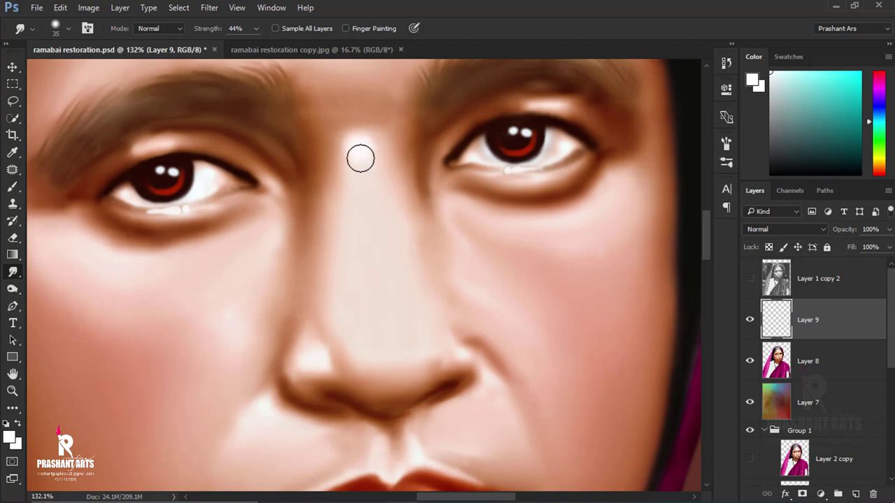
scroll(396, 356, "down", 3)
scroll(408, 326, "down", 3)
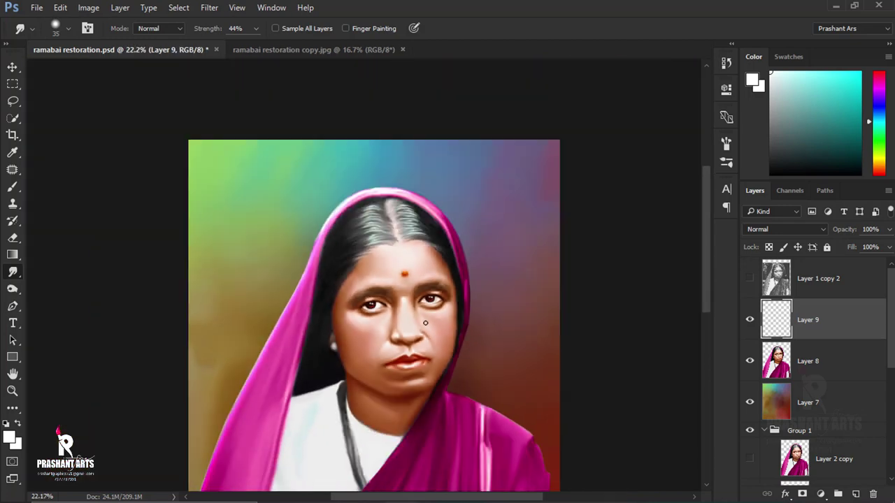
scroll(416, 371, "up", 6)
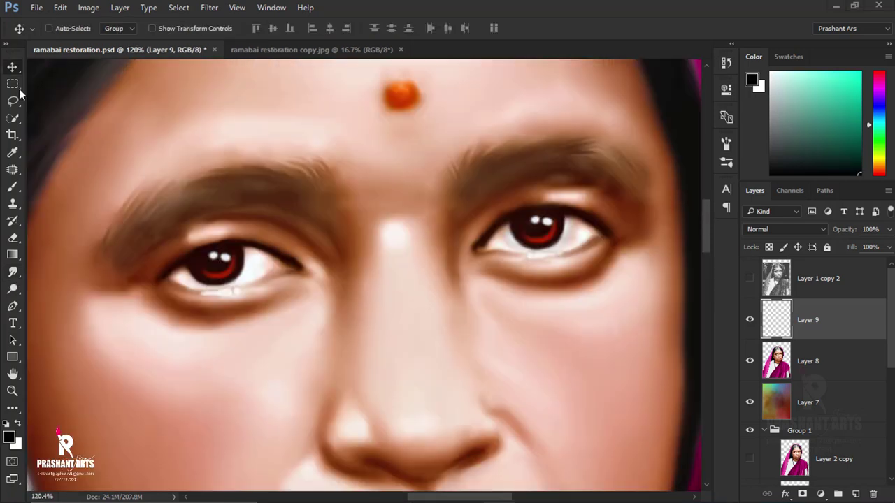
Step: On Layer 9, sample darker skin tones and paint shading down the nose bridge
key("b")
left_click(812, 361)
scroll(418, 321, "down", 2)
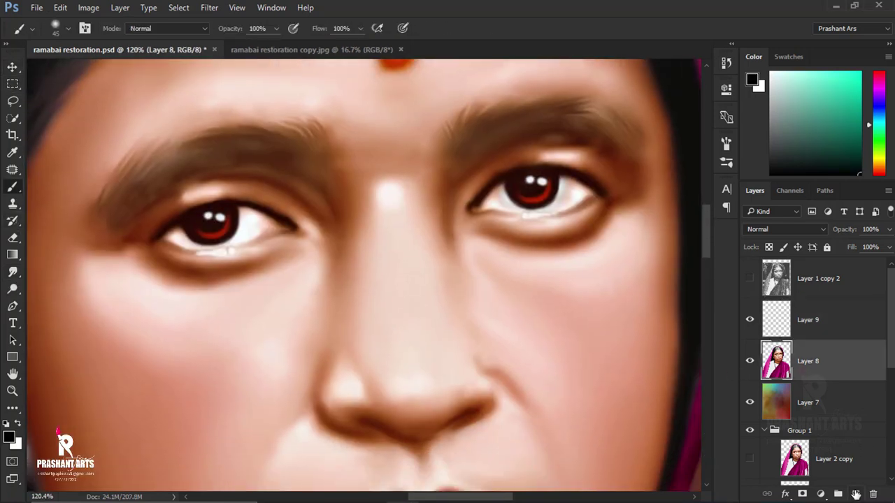
left_click(811, 319)
left_click(368, 240, "alt")
key("bracketright")
key("bracketright")
key("bracketright")
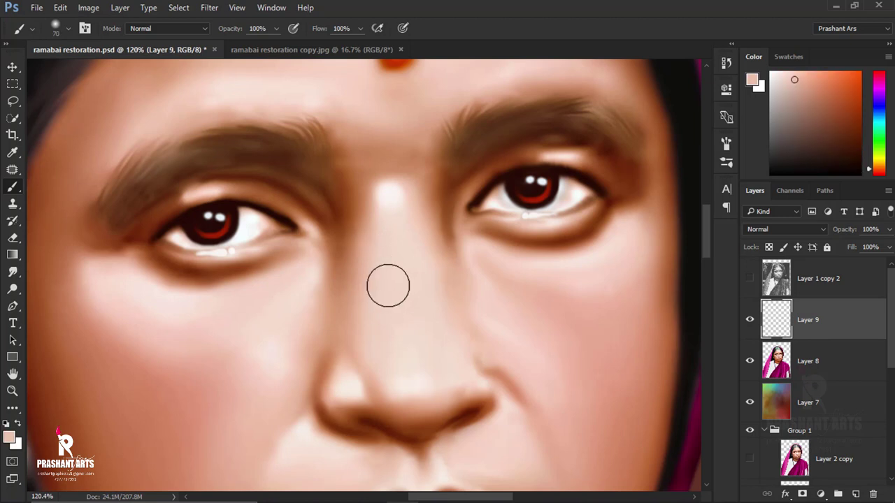
left_click(368, 256, "alt")
key("bracketleft")
key("bracketleft")
left_click_drag(359, 234, 365, 350)
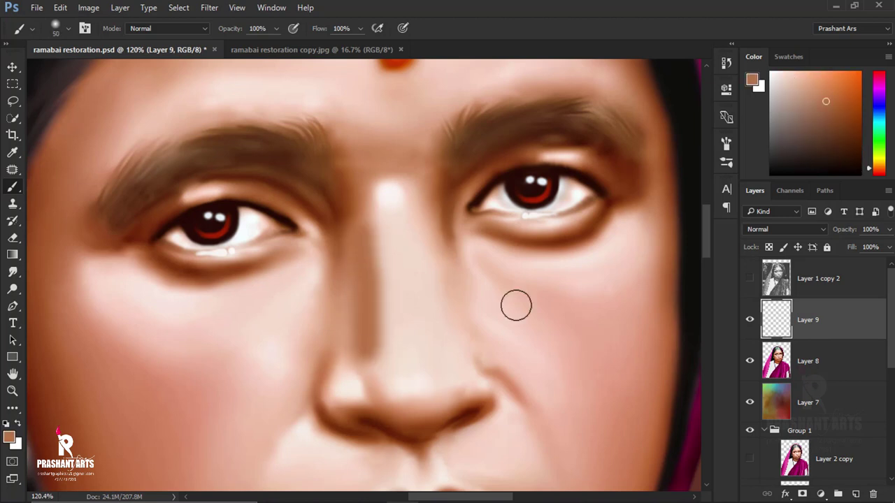
left_click_drag(843, 230, 806, 237)
Step: Smudge-blend the shading along the right side of the nose
key("v")
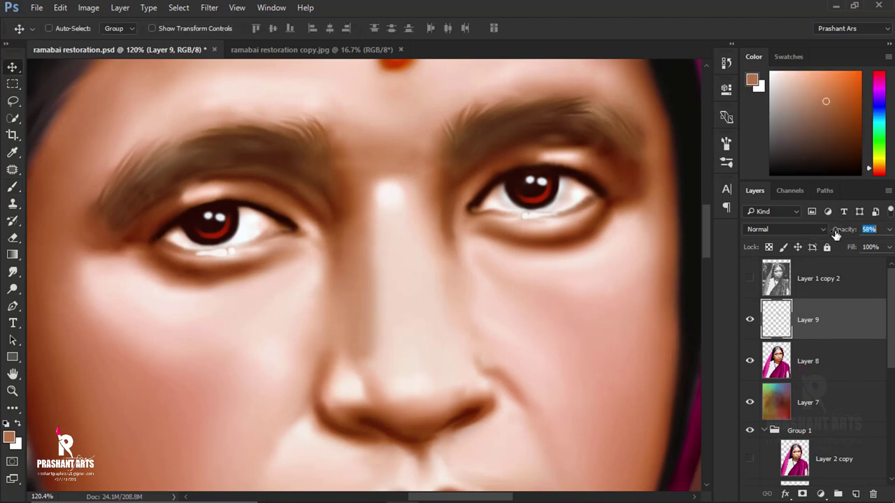
key("r")
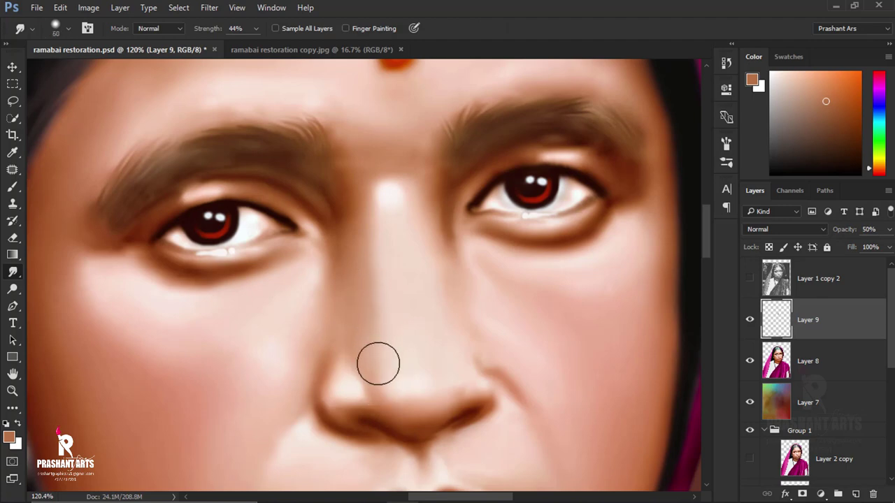
left_click_drag(420, 234, 445, 355)
scroll(494, 331, "down", 3)
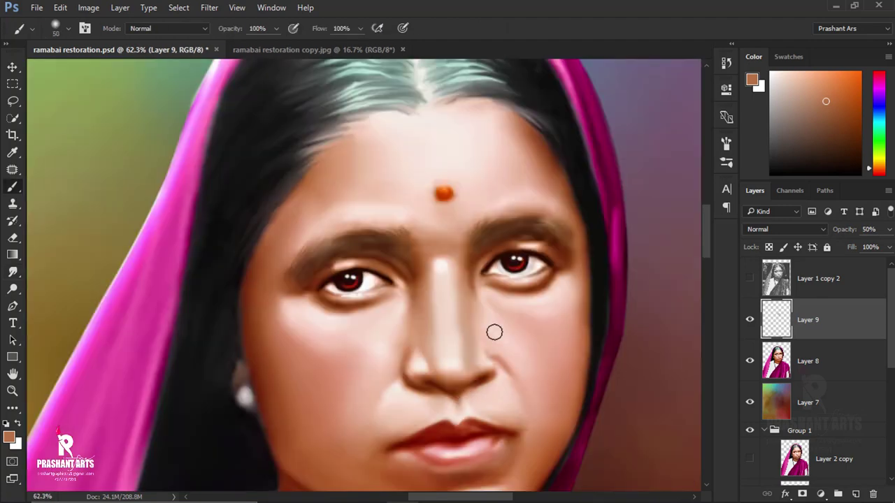
scroll(505, 328, "up", 3)
Step: Erase excess nose shading and ease Layer 9's opacity to 46%, comparing with the original photo
key("b")
key("e")
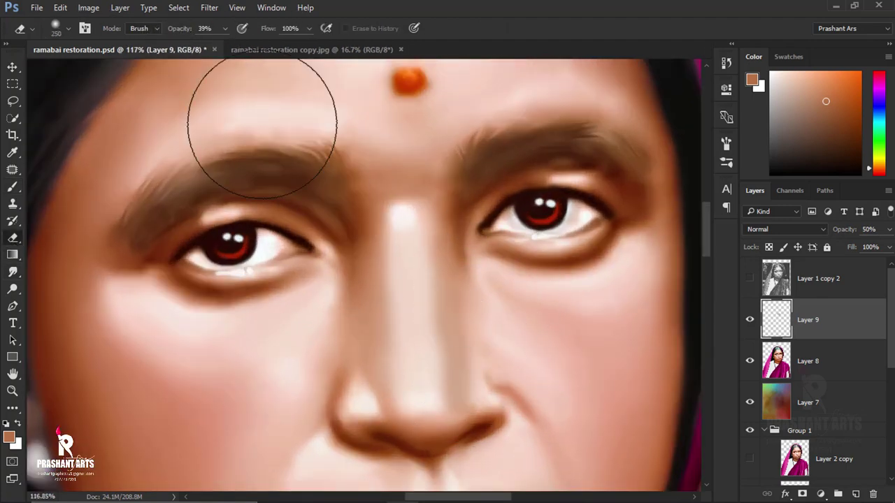
scroll(514, 233, "down", 2)
scroll(527, 280, "down", 2)
scroll(535, 284, "up", 2)
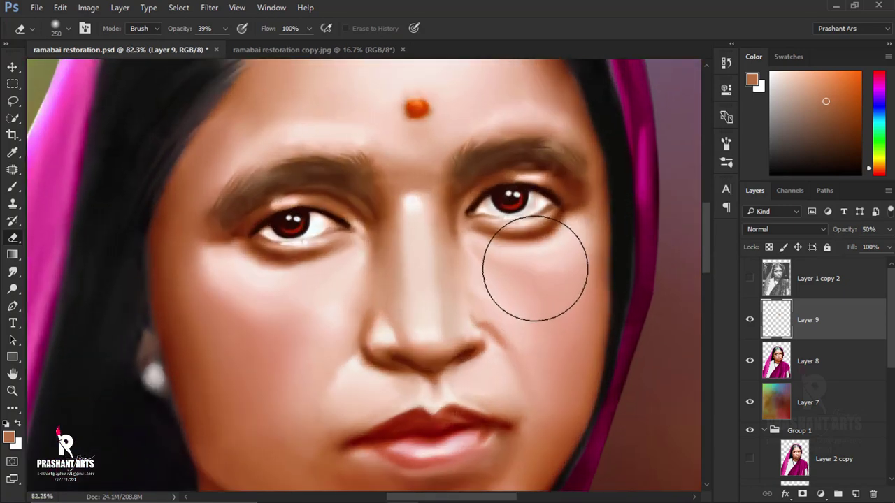
scroll(535, 284, "up", 1)
left_click_drag(850, 233, 844, 233)
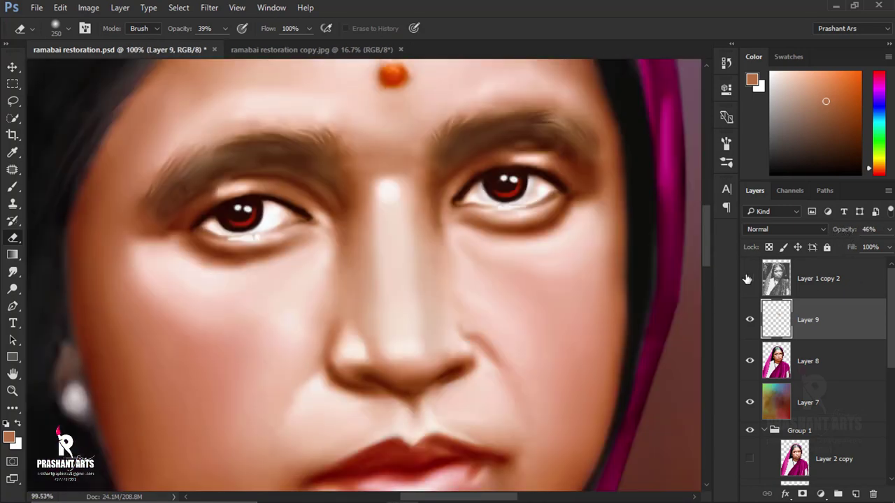
left_click(750, 278)
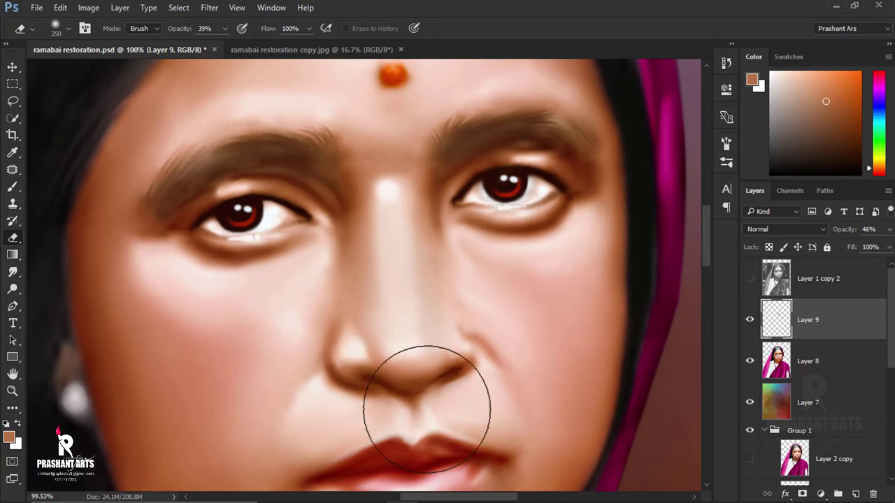
Step: Merge the nose shading into Layer 8 and add a new empty layer above
scroll(349, 231, "down", 1)
scroll(459, 266, "down", 3)
key("ctrl+e")
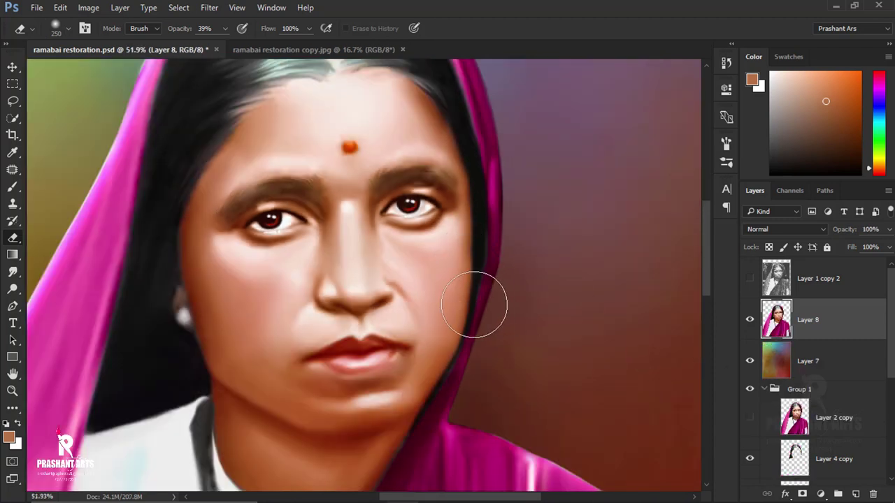
key("ctrl+shift+alt+n")
key("bracketleft")
key("bracketleft")
key("bracketleft")
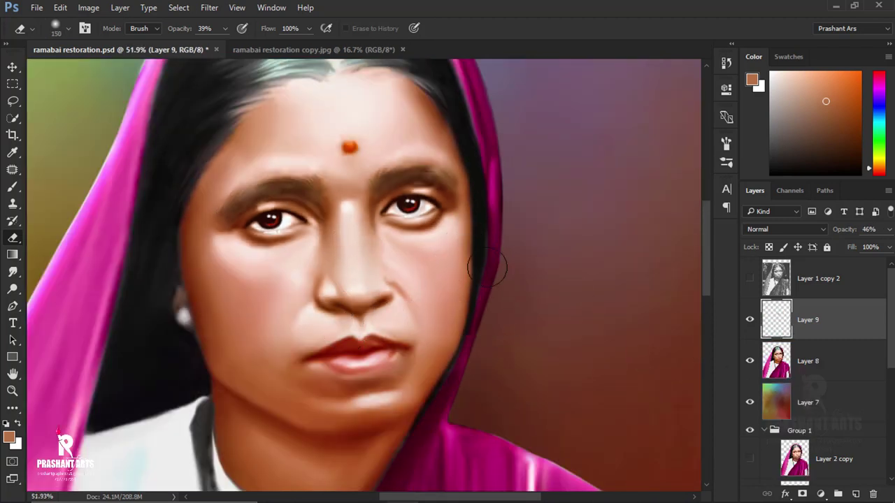
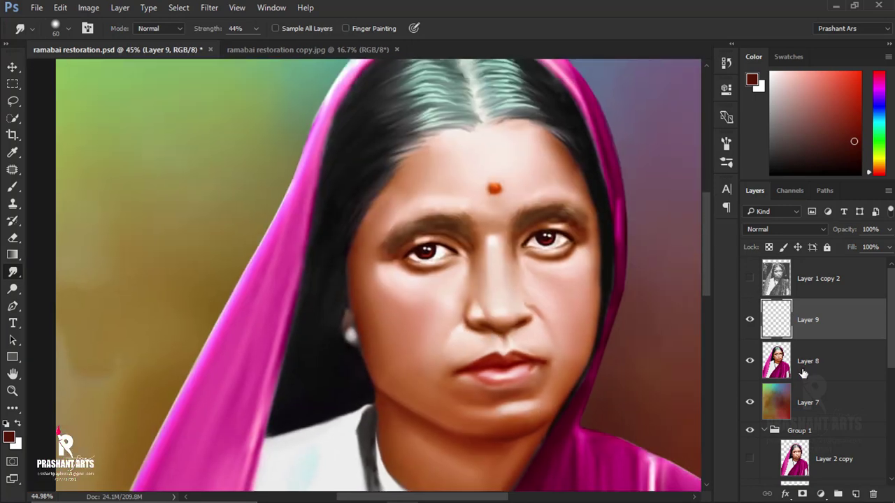
Step: Merge Layer 9 down into Layer 8 and smudge the bindi's edges soft
key("ctrl+e")
scroll(493, 187, "up", 4)
scroll(467, 239, "up", 2)
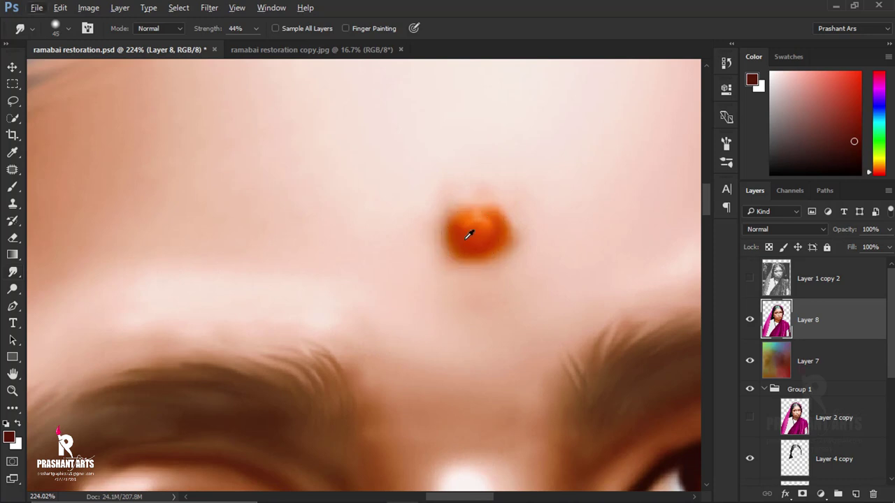
left_click(468, 234, "alt")
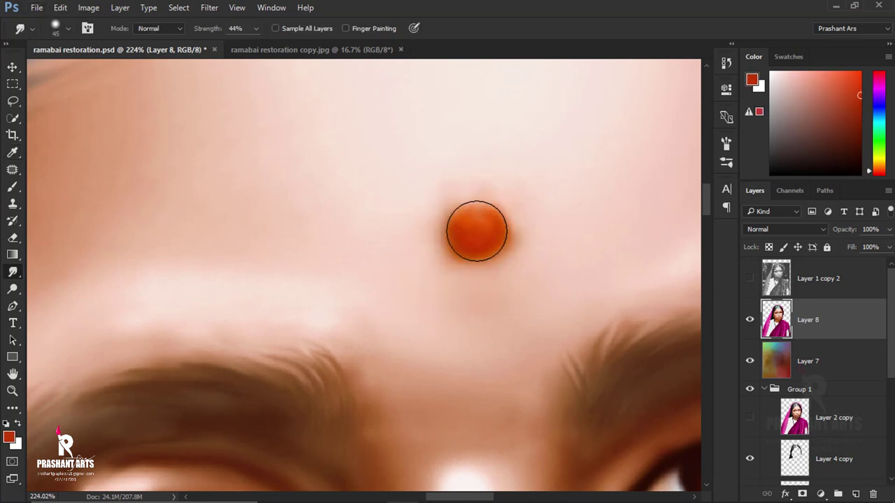
left_click_drag(467, 239, 491, 231)
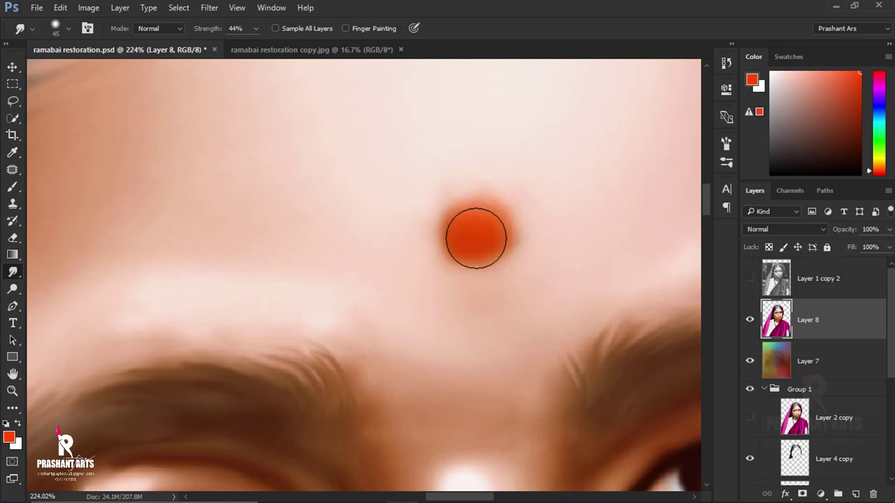
Step: With a smaller smudge brush, blend the skin around the lower lip
scroll(476, 235, "down", 2)
scroll(525, 244, "down", 3)
scroll(538, 251, "down", 2)
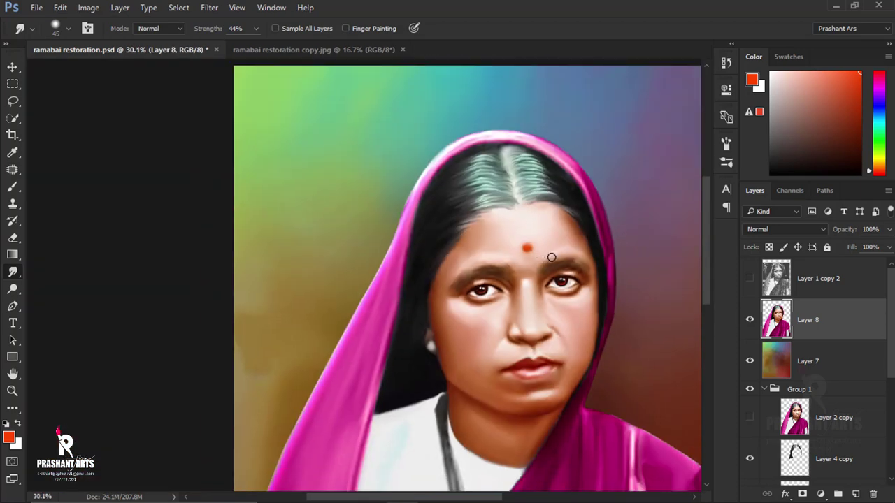
scroll(549, 256, "down", 1)
scroll(558, 330, "up", 2)
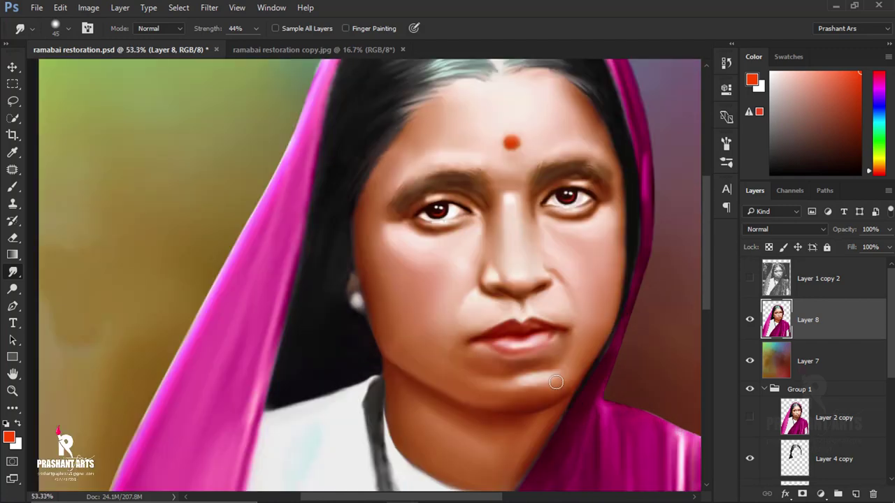
scroll(517, 339, "up", 3)
scroll(479, 346, "up", 3)
key("bracketleft")
key("bracketleft")
key("bracketleft")
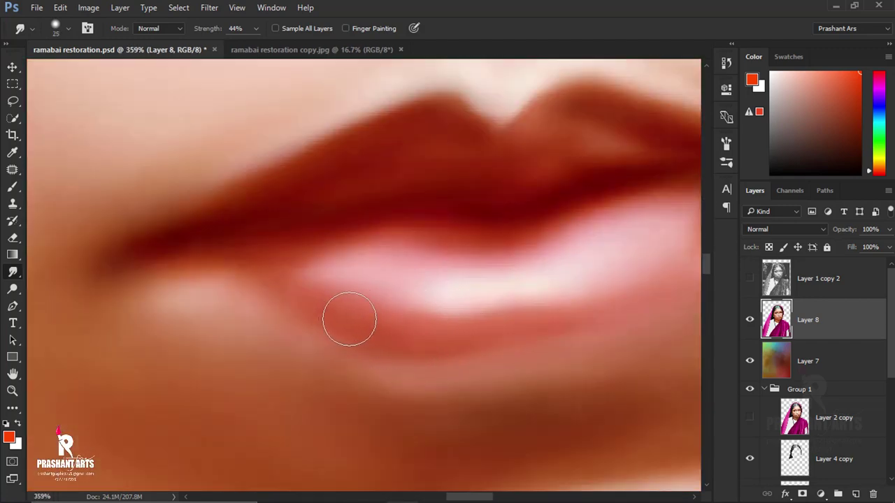
left_click_drag(444, 345, 328, 316)
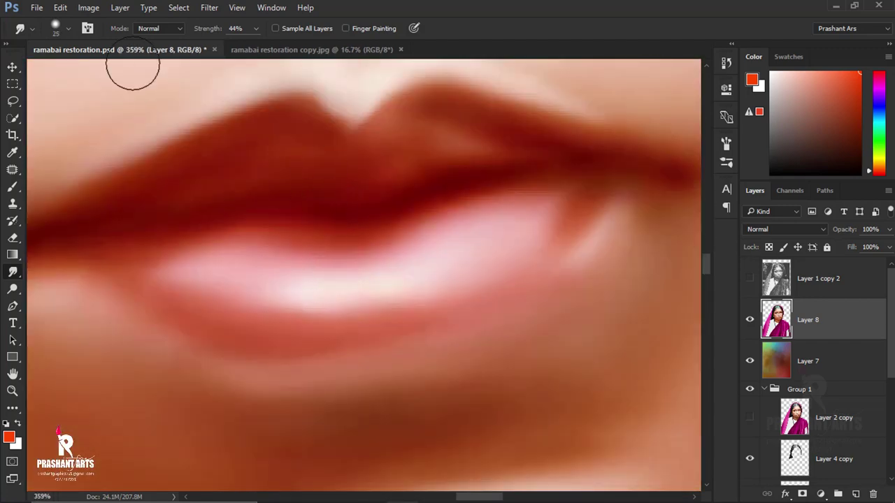
Step: With a larger smudge brush, smooth the streaky hairs of the left eyebrow
scroll(420, 329, "down", 2)
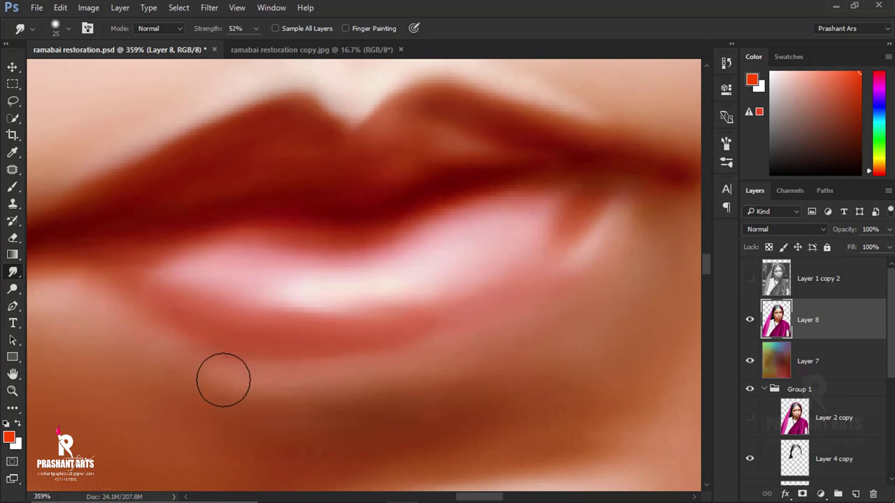
scroll(349, 360, "down", 3)
scroll(348, 360, "up", 4)
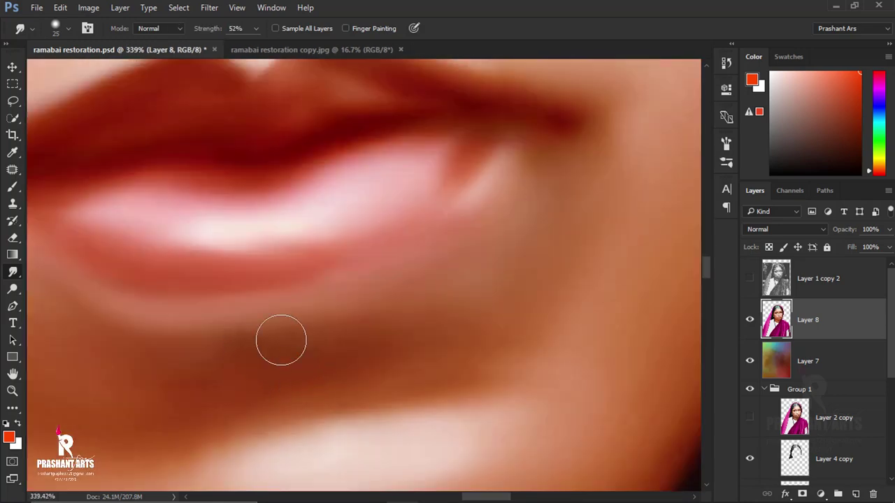
scroll(276, 356, "down", 2)
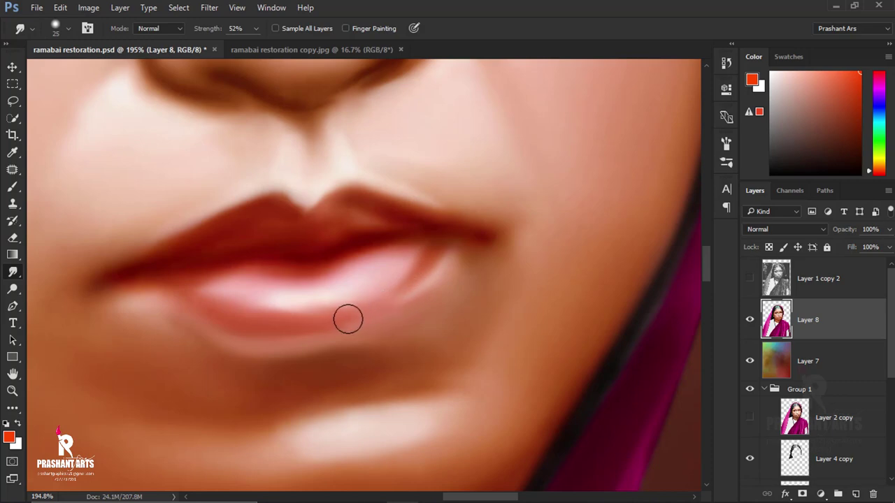
scroll(422, 292, "down", 2)
scroll(433, 295, "down", 3)
scroll(442, 165, "up", 4)
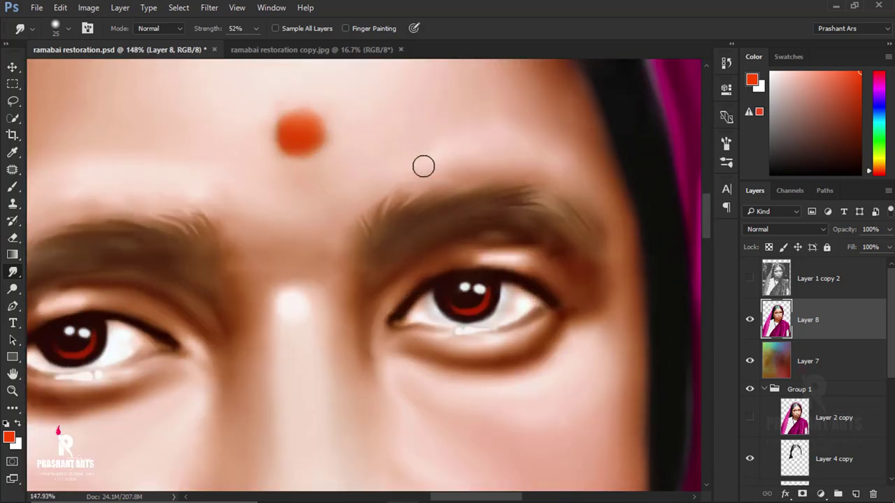
key("bracketright")
key("bracketright")
key("bracketright")
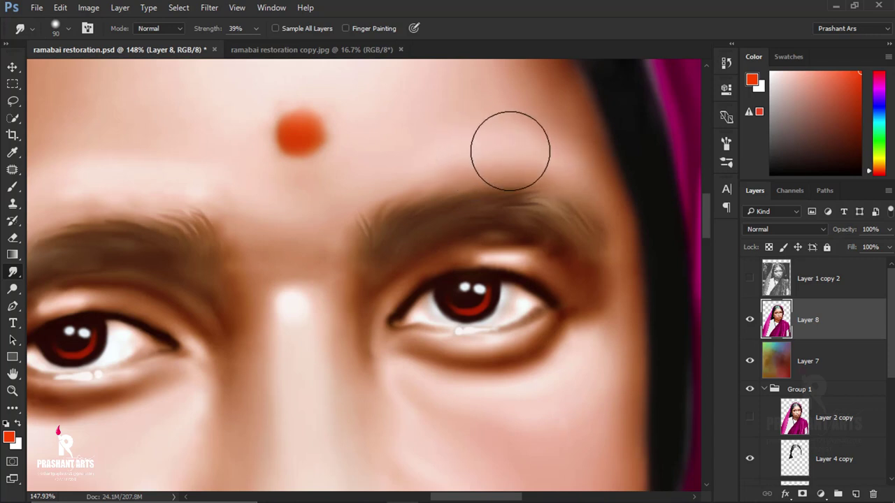
scroll(422, 157, "left", 5)
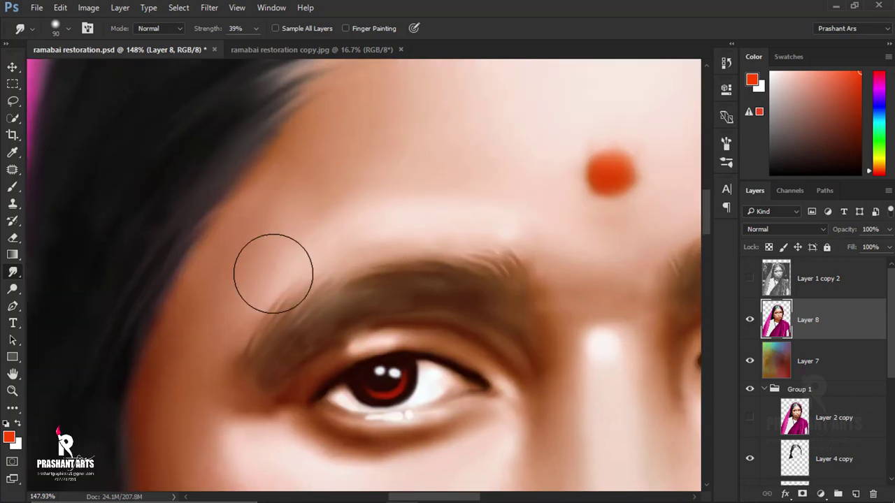
mouse_move(220, 349)
left_mouse_down()
mouse_move(273, 296)
mouse_move(330, 308)
mouse_move(260, 340)
left_mouse_up()
scroll(470, 260, "down", 5)
scroll(470, 266, "up", 4)
scroll(470, 266, "up", 3)
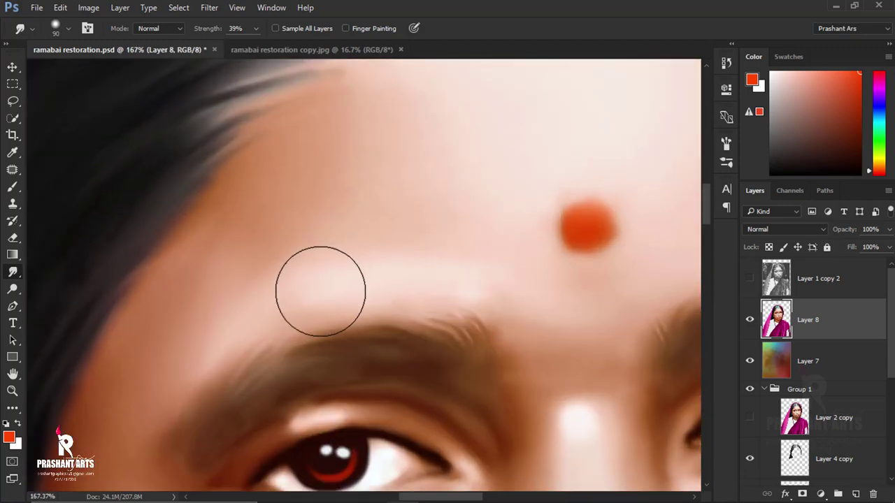
scroll(515, 177, "down", 5)
scroll(515, 178, "up", 5)
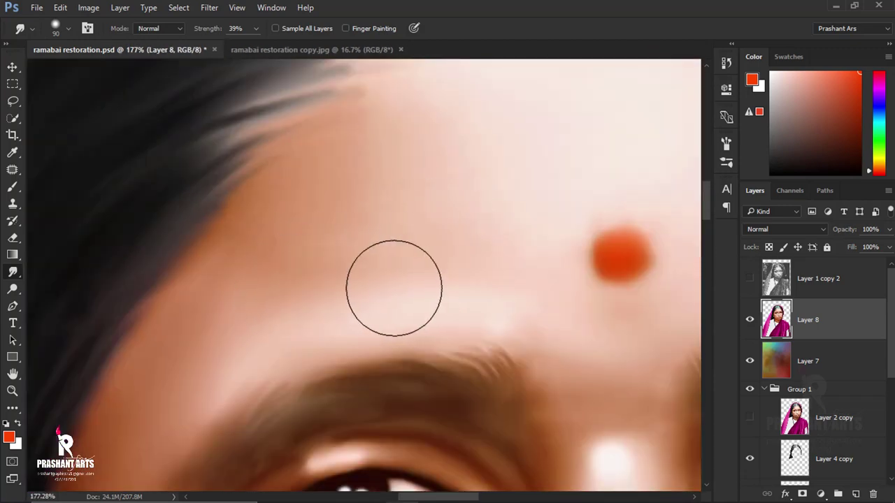
scroll(413, 273, "down", 2)
scroll(607, 291, "down", 3)
Step: Add a new forehead paint layer in a sampled skin tone at 66% opacity
key("b")
left_click(377, 251, "alt")
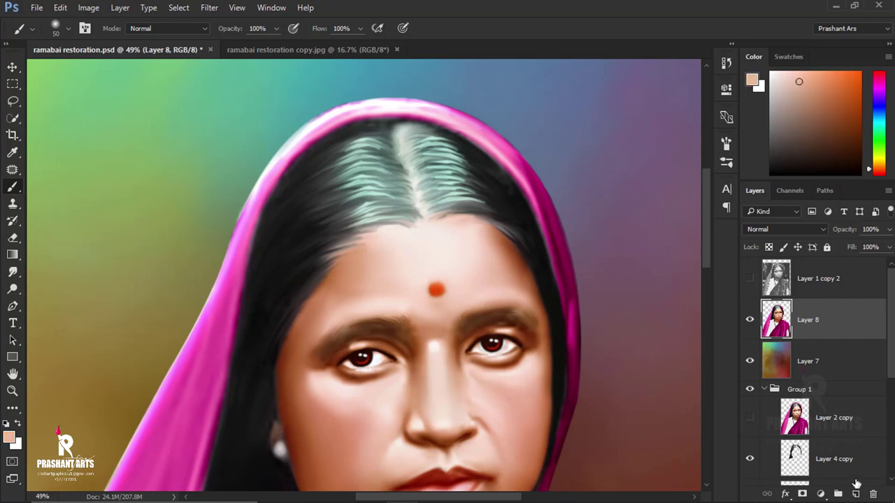
left_click(855, 494)
scroll(387, 256, "up", 1)
scroll(387, 256, "up", 1)
key("bracketright")
key("bracketright")
key("bracketright")
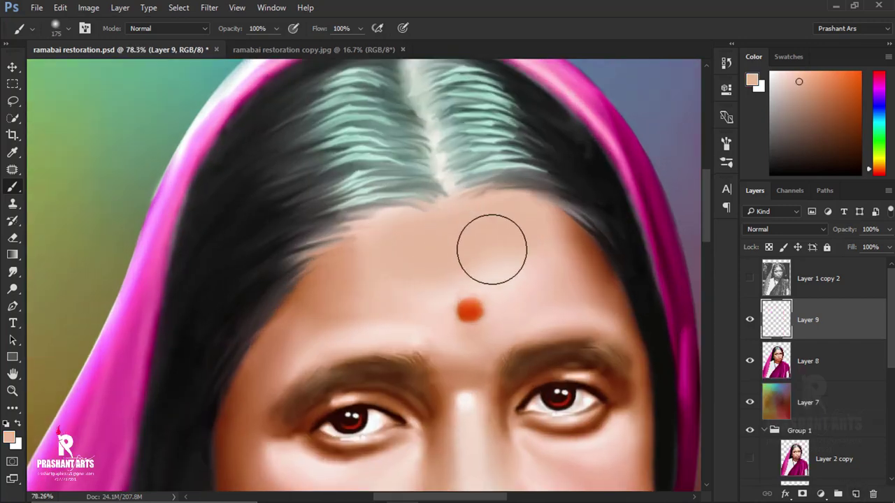
scroll(518, 241, "down", 2)
scroll(455, 249, "down", 1)
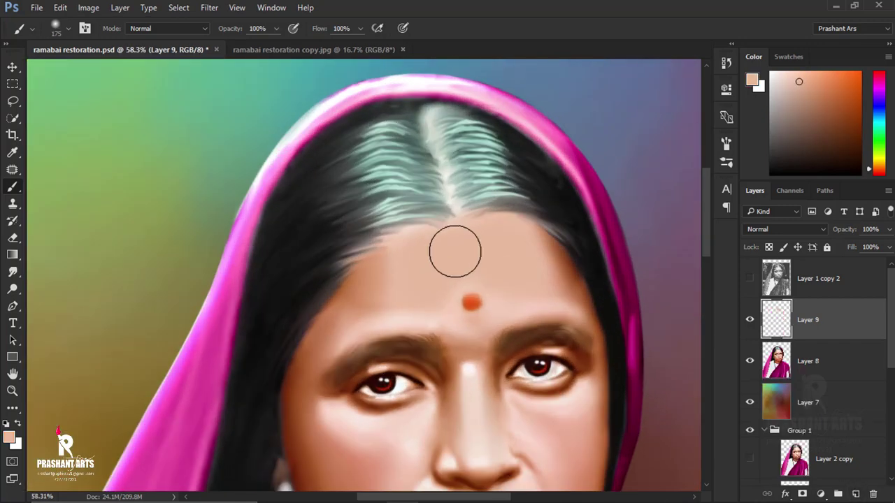
scroll(612, 320, "down", 1)
scroll(612, 320, "up", 2)
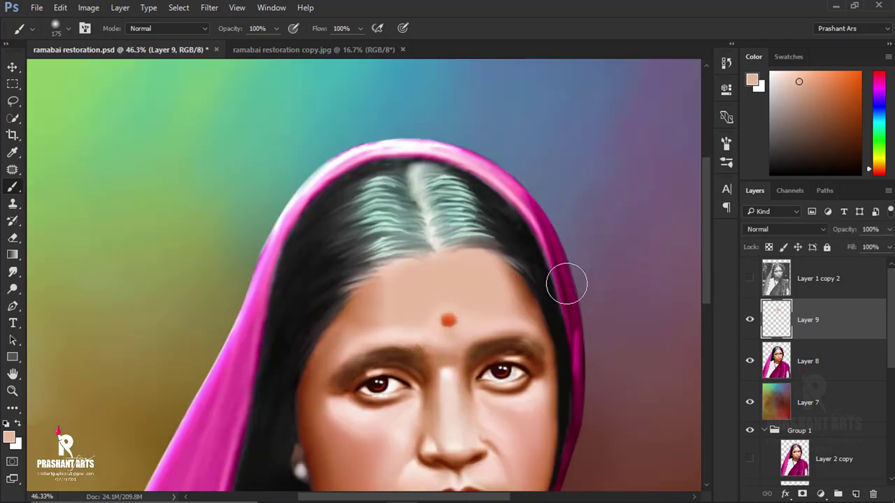
scroll(565, 282, "up", 1)
left_click_drag(832, 235, 28, 252)
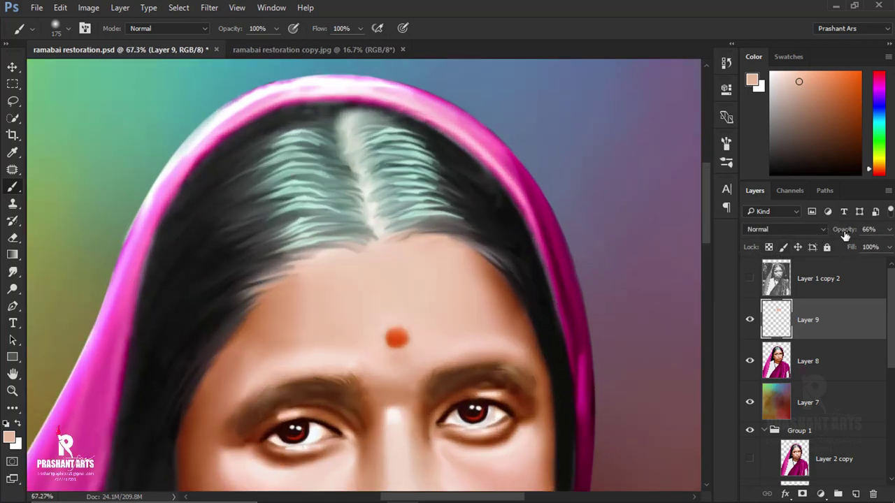
Step: Switch to a very light peach colour and merge the forehead paint into Layer 8
left_click(9, 438)
left_click(417, 256)
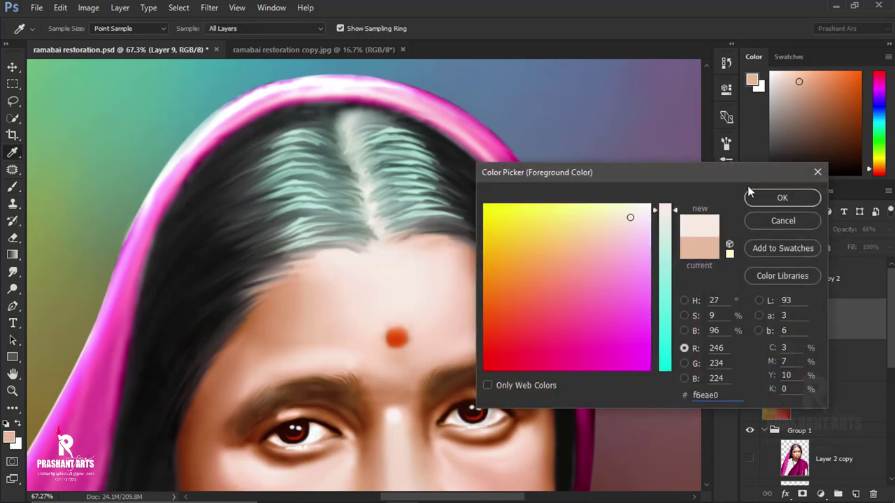
left_click(749, 193)
left_click(749, 321)
scroll(456, 284, "down", 3)
scroll(456, 284, "up", 1)
scroll(416, 168, "up", 2)
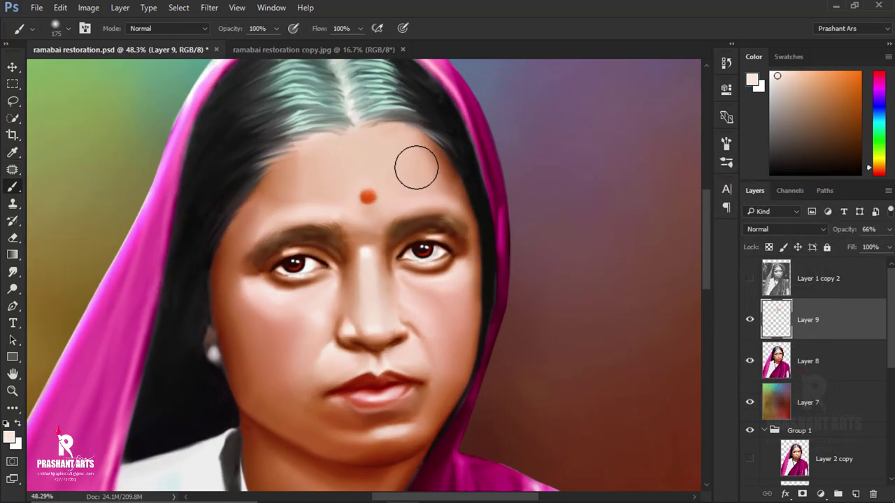
key("ctrl+e")
Step: Smudge the forehead skin above the bindi with a hard round brush preset
key("bracketleft")
key("bracketleft")
key("bracketleft")
scroll(351, 140, "up", 2)
left_click(366, 176, "alt")
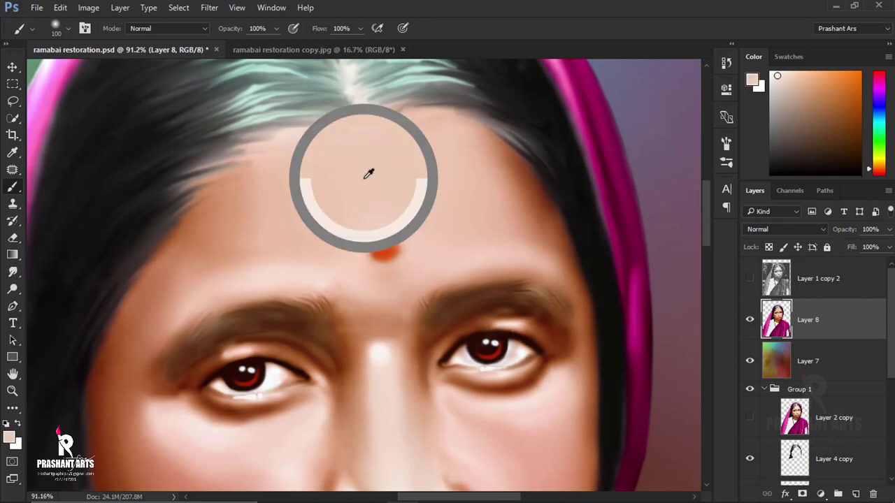
left_click(12, 274)
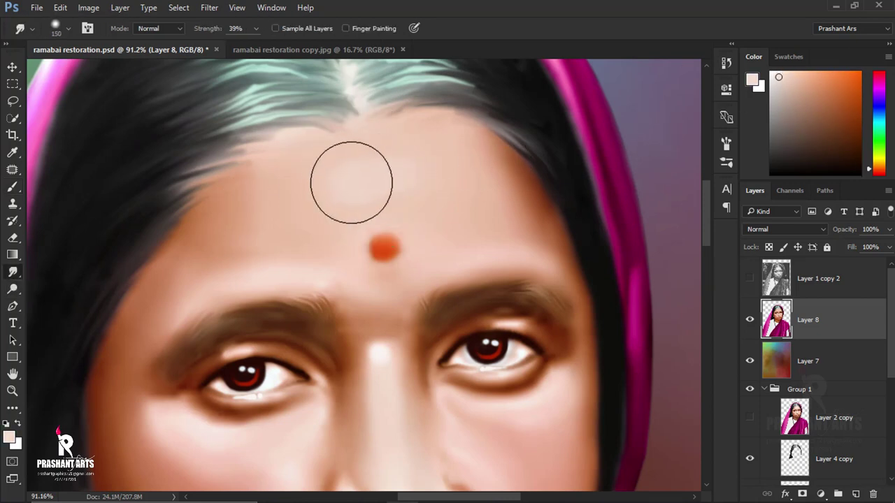
scroll(467, 174, "down", 3)
scroll(381, 177, "up", 3)
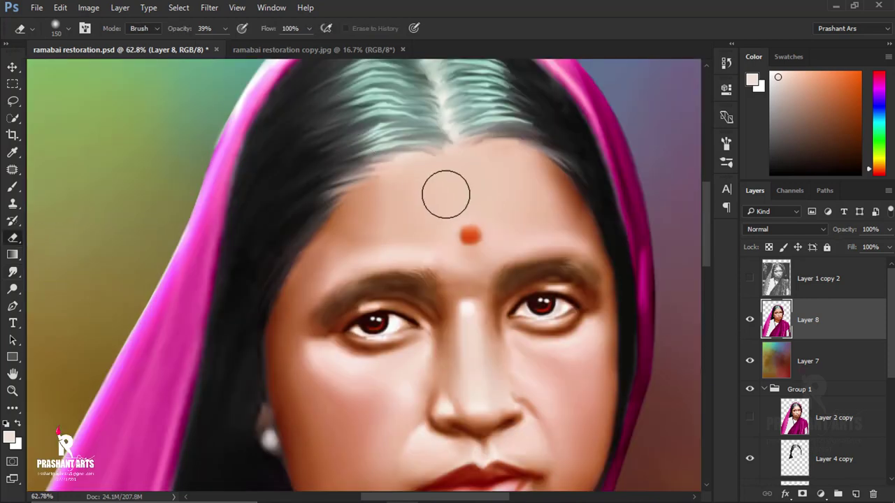
right_click(75, 68)
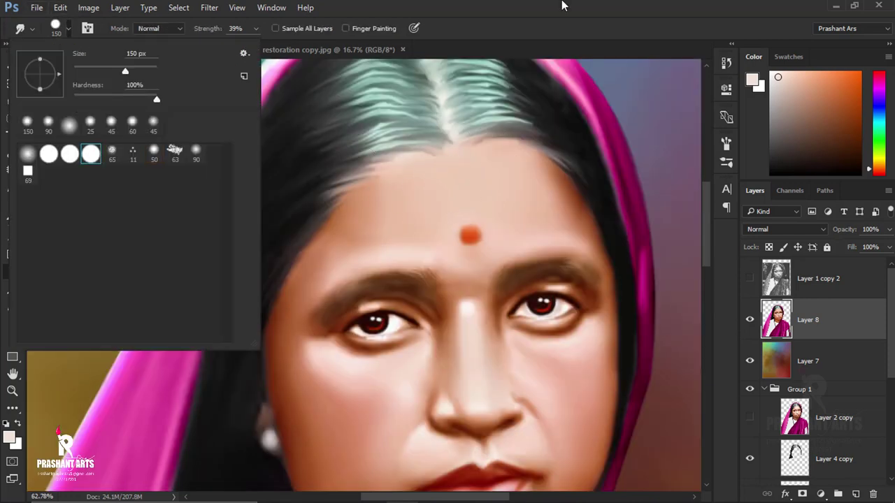
double_click(91, 154)
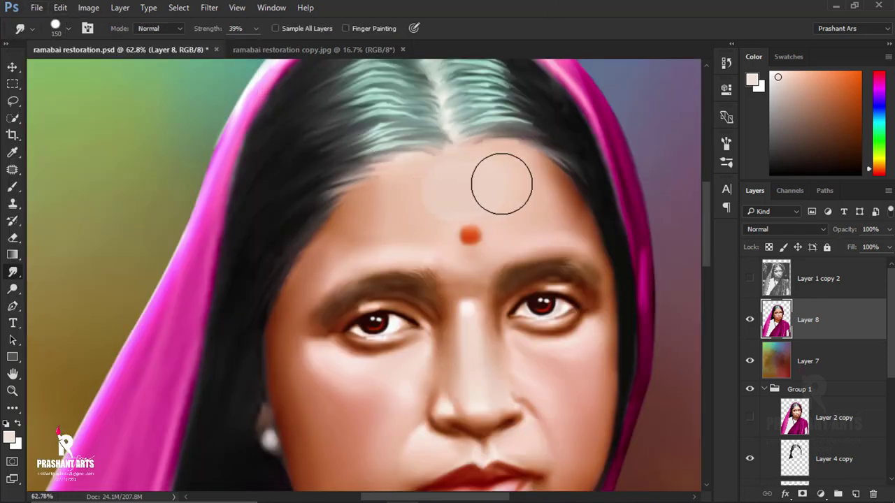
scroll(581, 180, "down", 2)
scroll(525, 182, "up", 2)
scroll(526, 181, "up", 1)
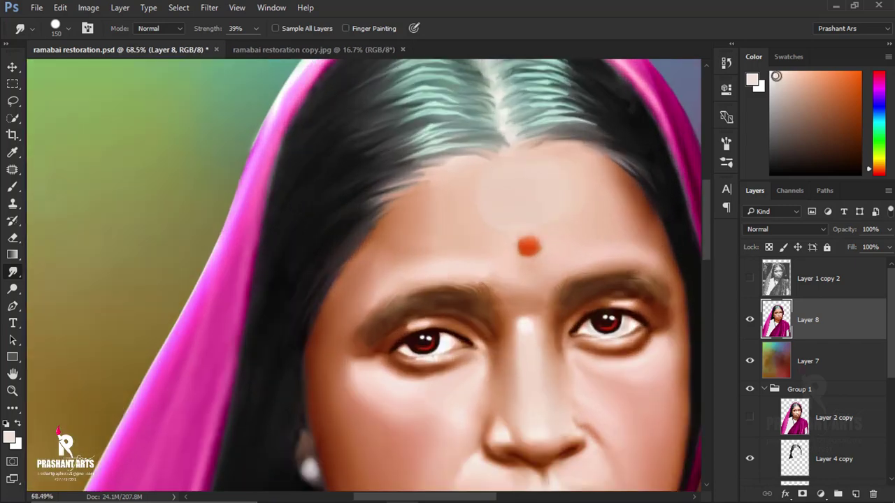
scroll(535, 185, "down", 2)
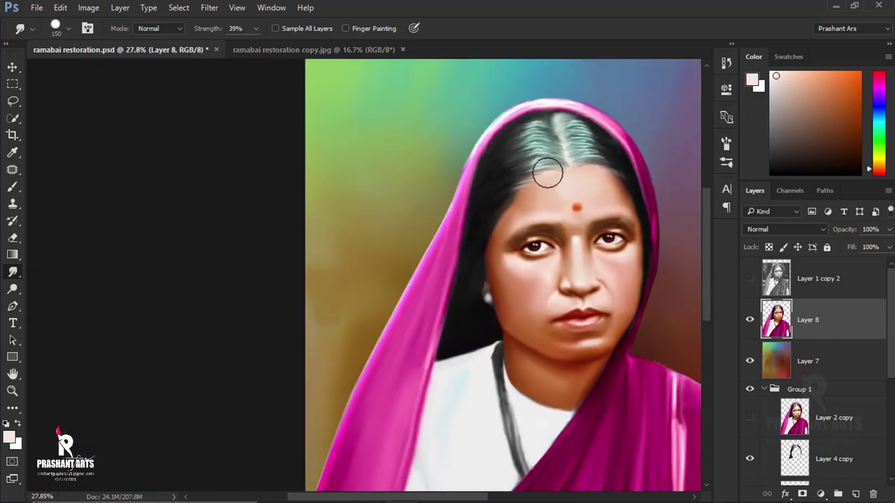
scroll(546, 175, "up", 2)
scroll(604, 283, "down", 1)
scroll(560, 266, "down", 2)
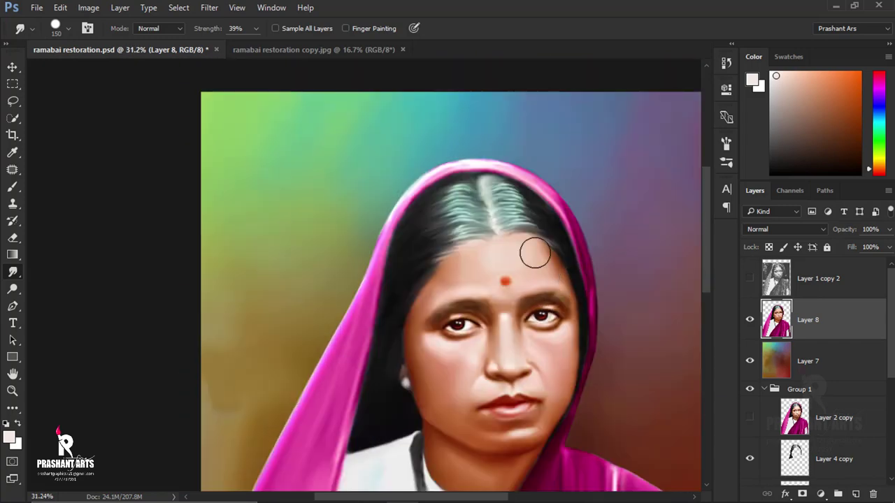
scroll(506, 264, "up", 2)
scroll(436, 272, "up", 1)
scroll(435, 272, "down", 1)
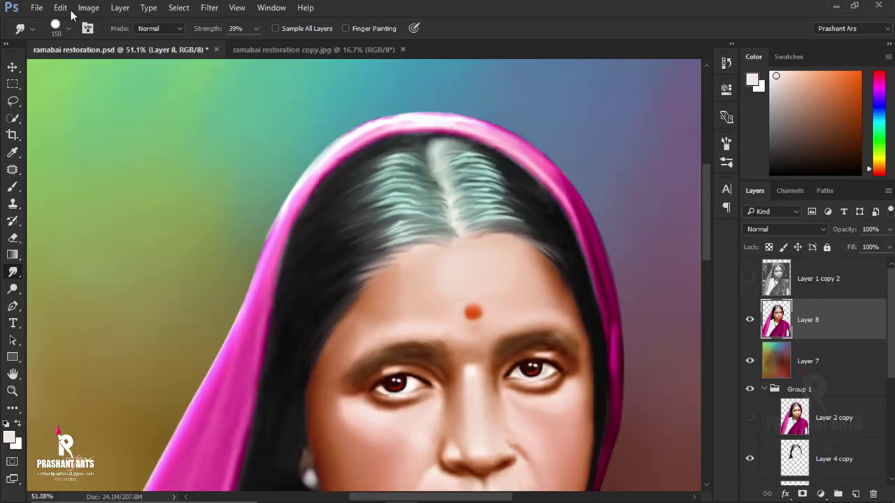
left_click(854, 495)
key("b")
key("d")
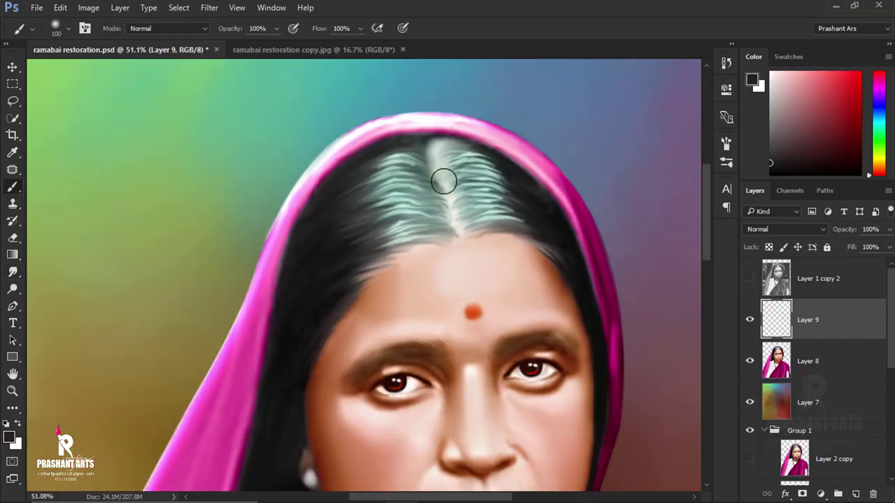
mouse_move(436, 160)
left_mouse_down()
mouse_move(452, 214)
mouse_move(438, 147)
mouse_move(440, 170)
left_mouse_up()
key("bracketleft")
key("bracketleft")
key("bracketleft")
key("bracketleft")
mouse_move(844, 230)
left_mouse_down()
mouse_move(806, 233)
mouse_move(823, 236)
mouse_move(811, 237)
left_mouse_up()
scroll(566, 242, "down", 3)
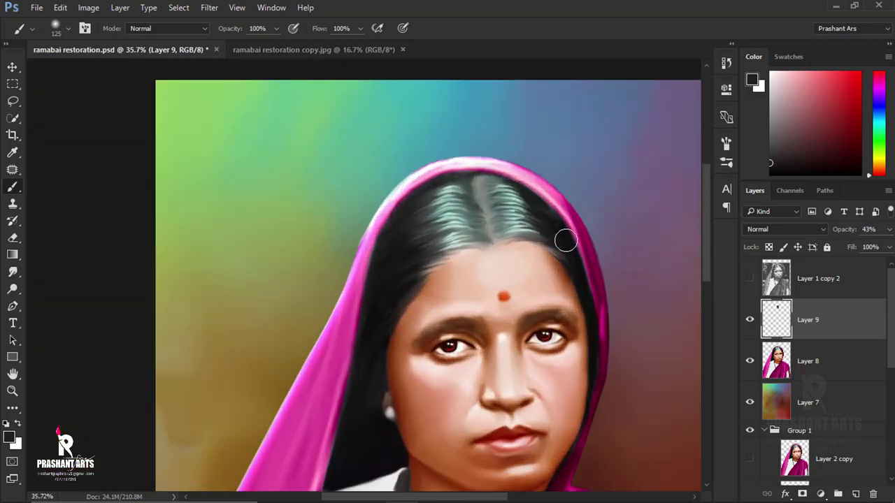
scroll(650, 300, "down", 2)
scroll(607, 299, "down", 2)
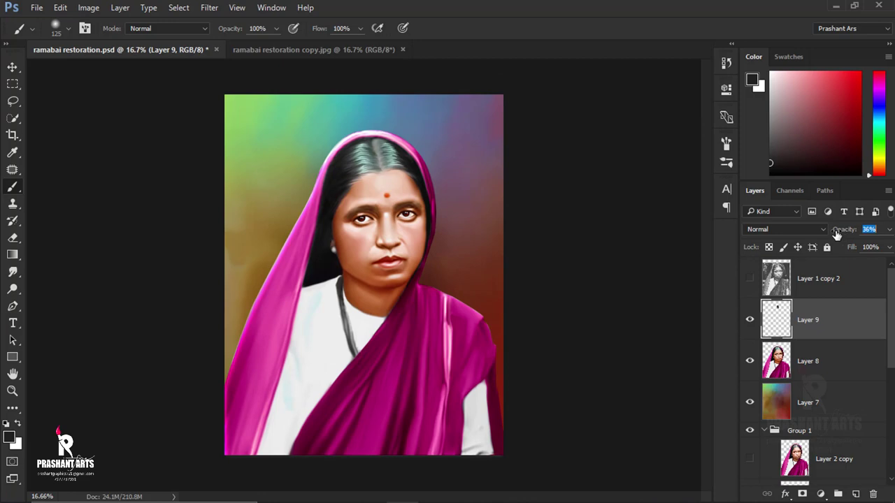
key("Delete")
left_click(69, 30)
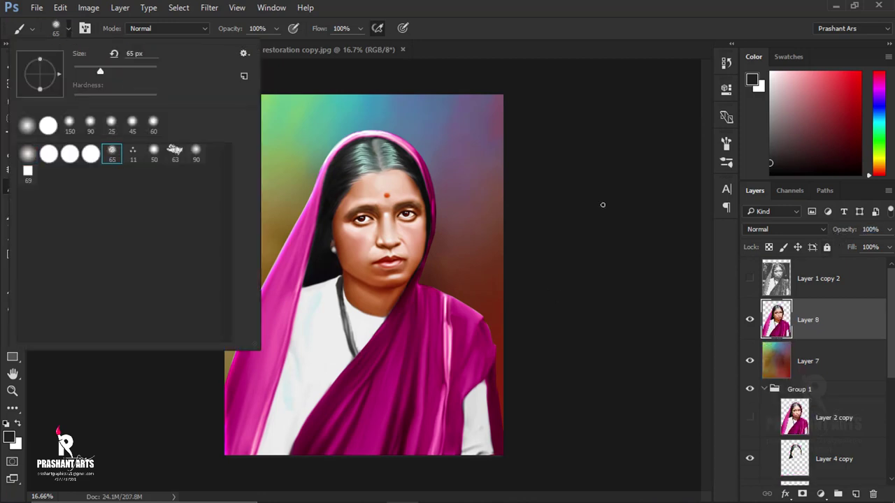
scroll(380, 136, "up", 3)
scroll(425, 223, "up", 2)
scroll(499, 368, "up", 1)
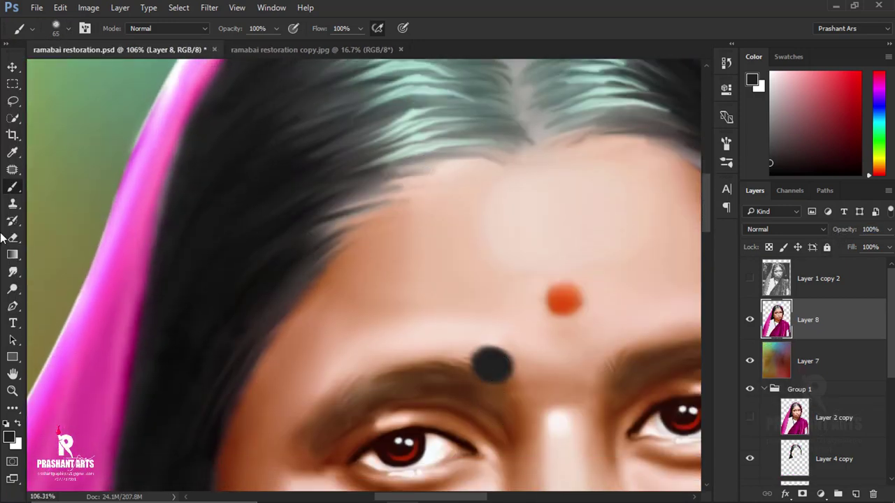
Step: Smudge the grey hair strands near the parting, enlarging the brush to 150
key("r")
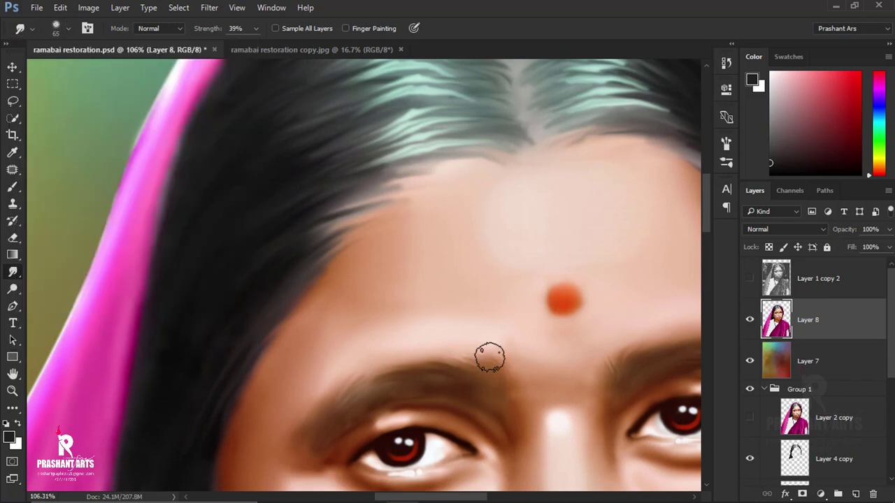
scroll(489, 360, "right", 3)
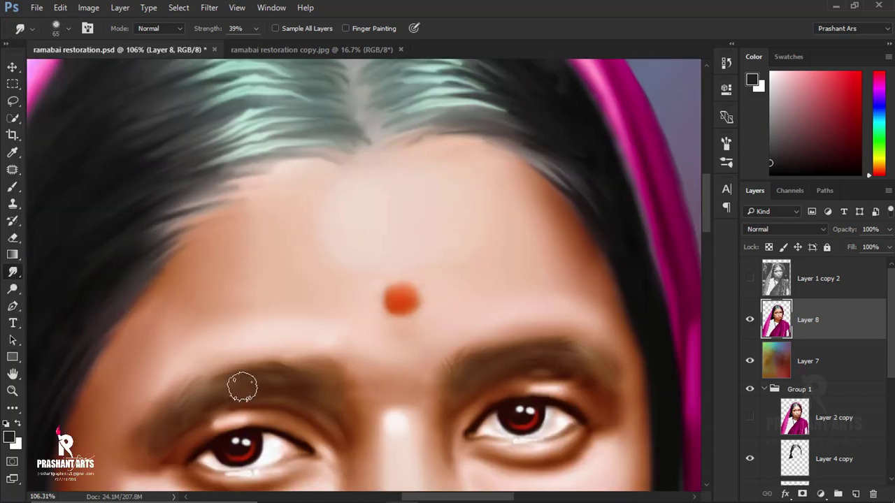
left_click_drag(406, 185, 507, 318)
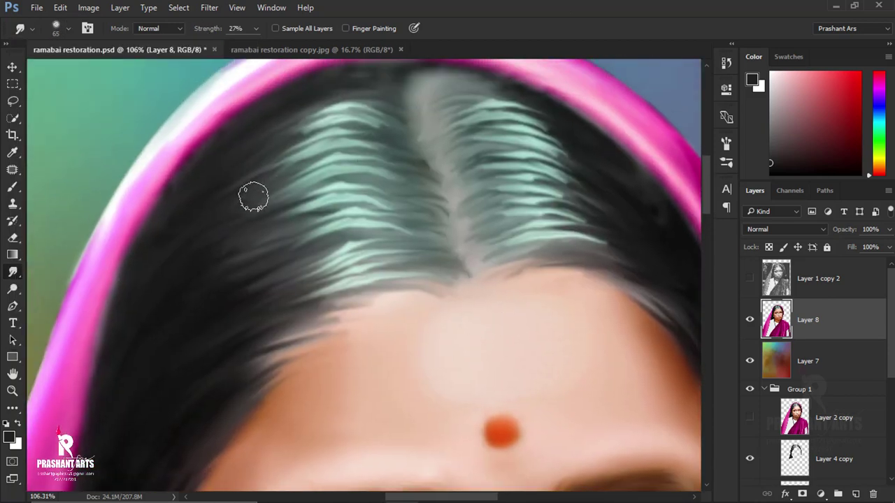
key("bracketright")
key("bracketright")
key("bracketright")
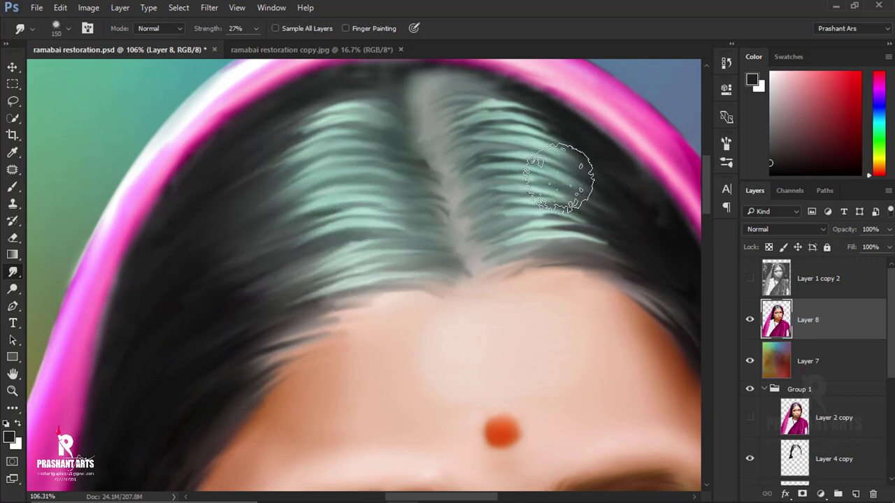
scroll(569, 230, "down", 3)
Step: Lasso the grey hair at the top of the head and feather it 3 px
scroll(609, 232, "down", 4)
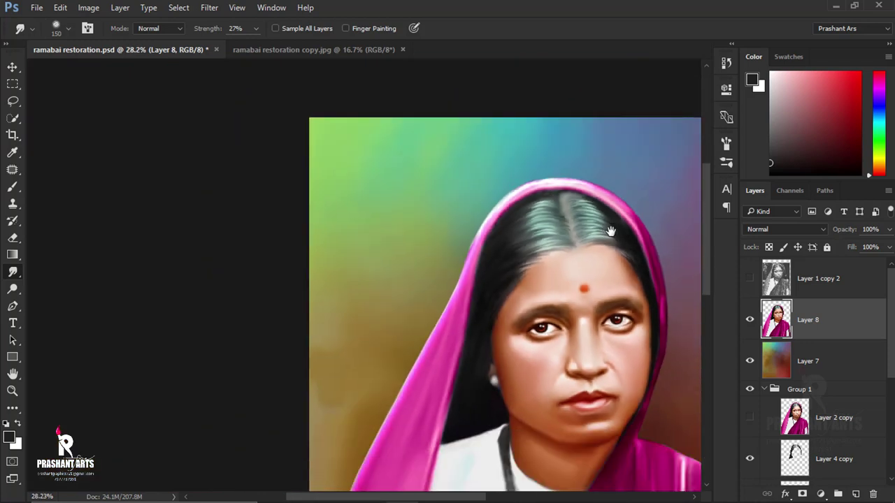
left_click_drag(611, 232, 449, 239)
left_click(13, 102)
scroll(404, 259, "up", 3)
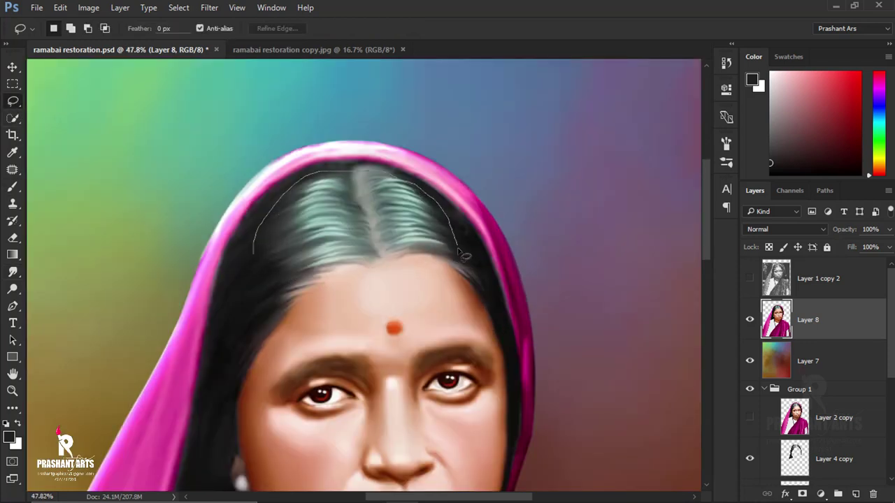
left_click_drag(302, 282, 287, 274)
right_click(329, 233)
left_click(369, 274)
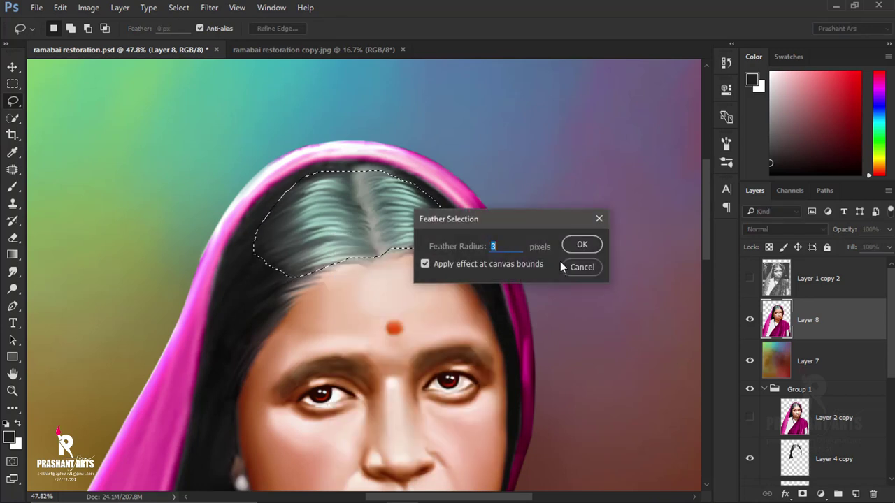
type("3")
key("Return")
Step: Darken the selected hair with Levels, midtone 0.70 and black input 0
scroll(504, 263, "down", 2)
scroll(504, 262, "down", 1)
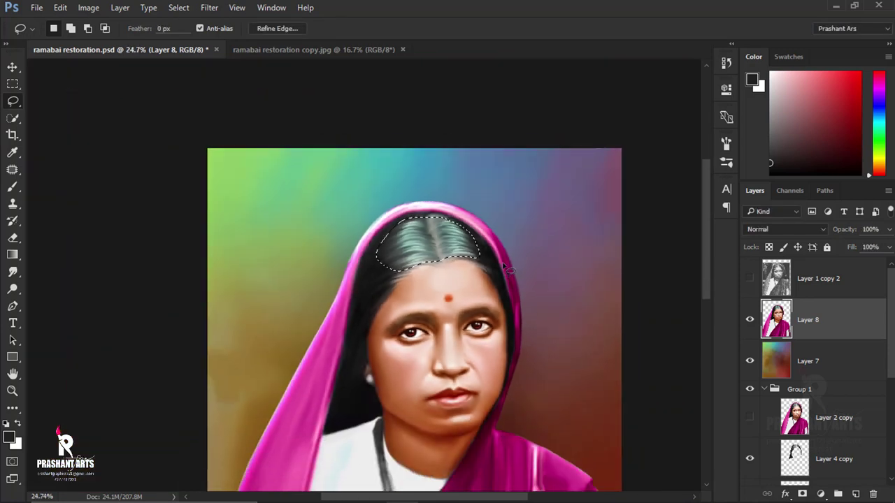
key("ctrl+l")
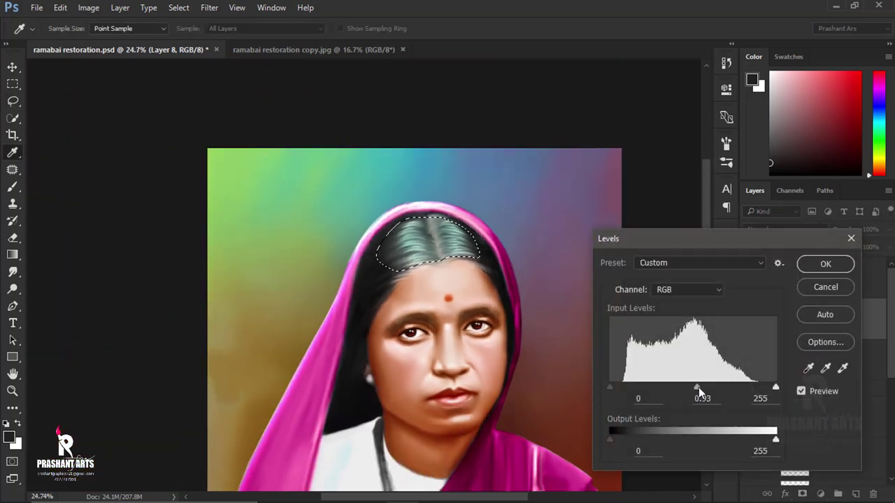
left_click_drag(698, 388, 709, 389)
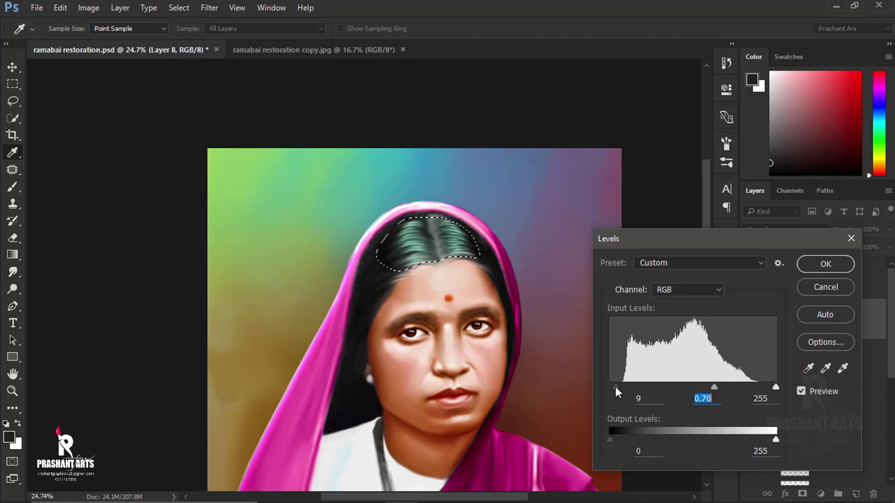
left_click_drag(618, 388, 608, 389)
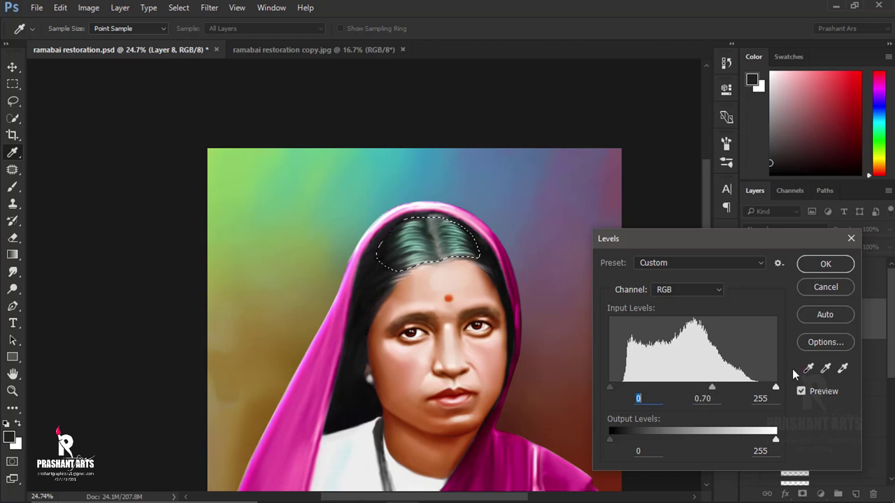
left_click(801, 392)
left_click(802, 392)
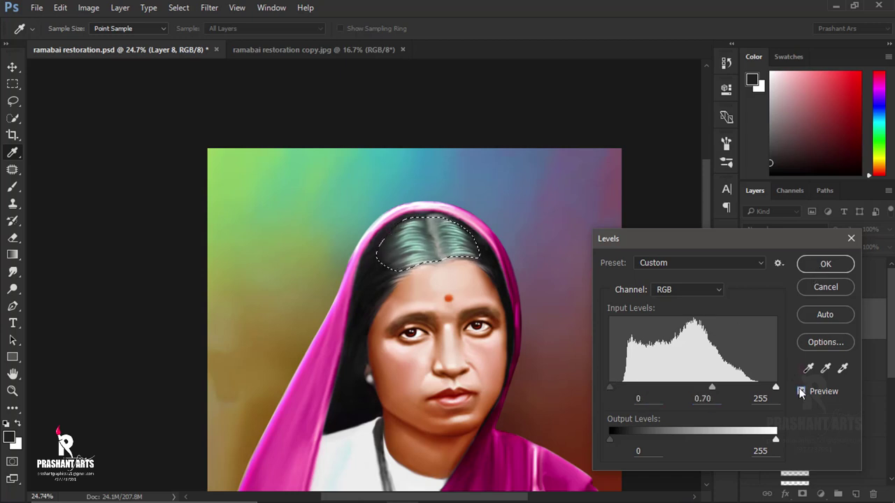
left_click(829, 266)
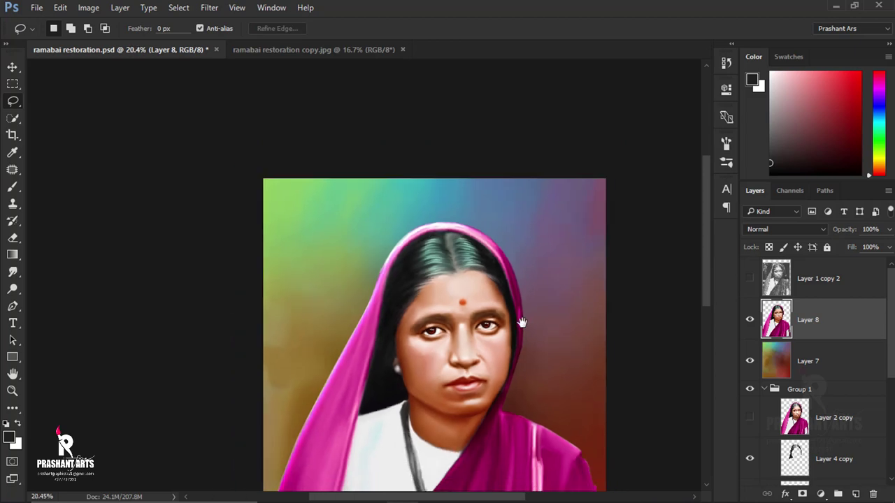
Step: Select the woman's figure and copy the saree onto a new Layer 9
scroll(518, 320, "down", 2)
scroll(512, 325, "up", 6)
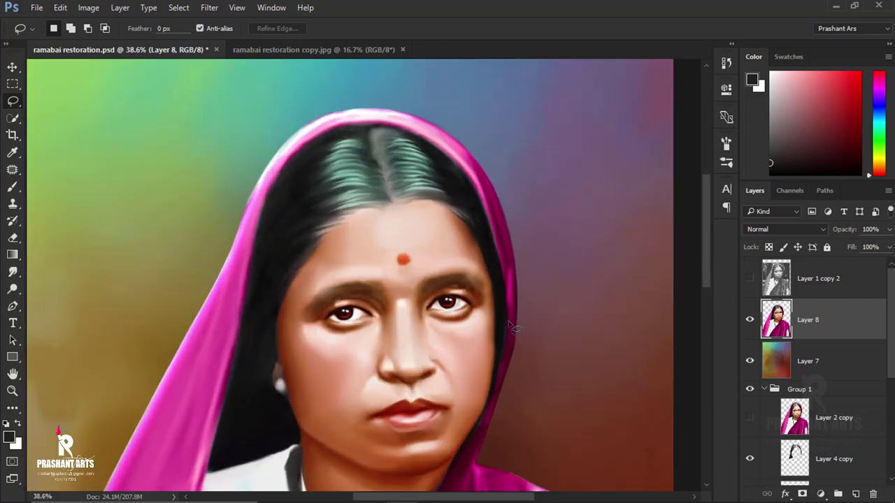
scroll(512, 327, "down", 5)
left_click_drag(510, 370, 496, 343)
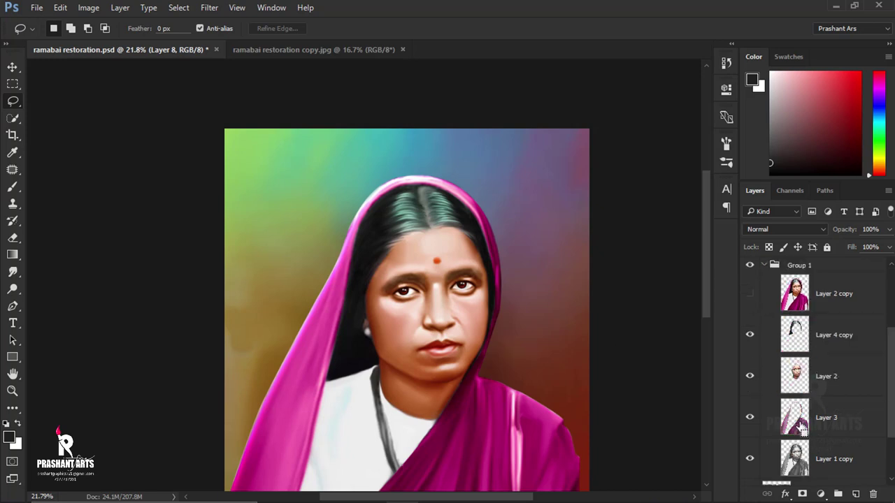
left_click(797, 423, "ctrl")
scroll(794, 348, "down", 3)
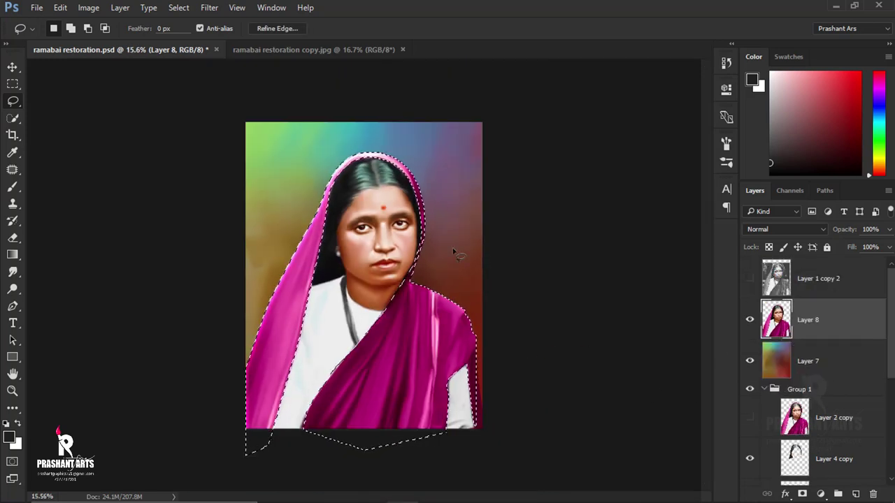
scroll(451, 251, "up", 1)
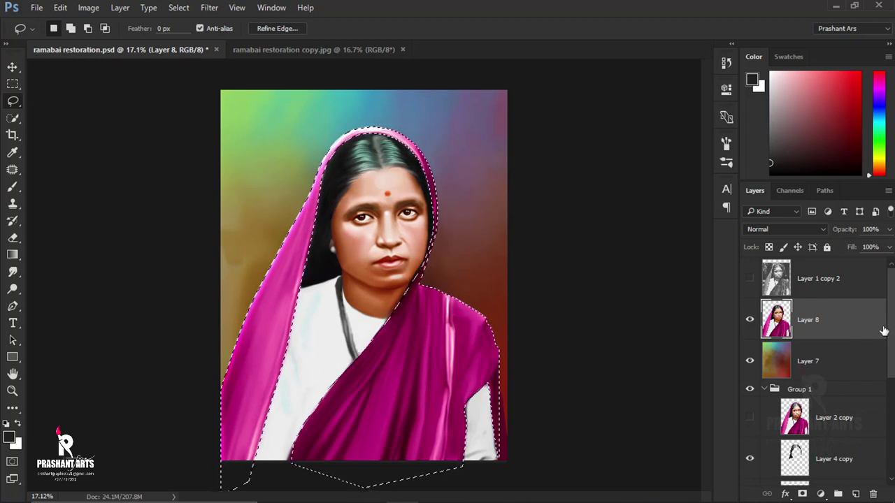
key("ctrl+j")
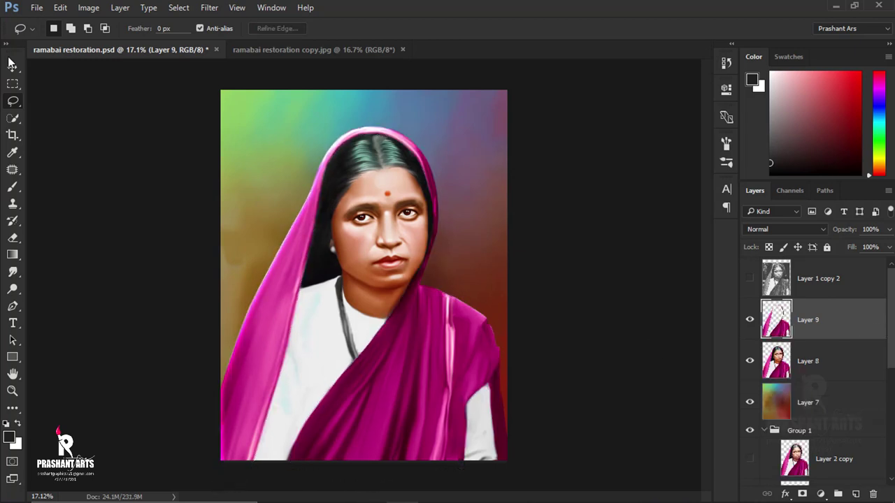
left_click(10, 63)
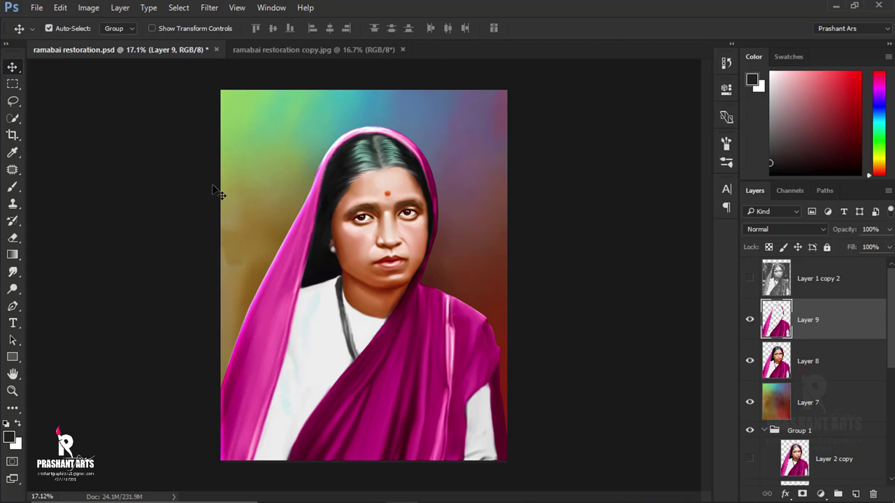
Step: Shift the saree's hue +180 from magenta to green with Hue/Saturation
key("ctrl+u")
left_click_drag(661, 290, 717, 290)
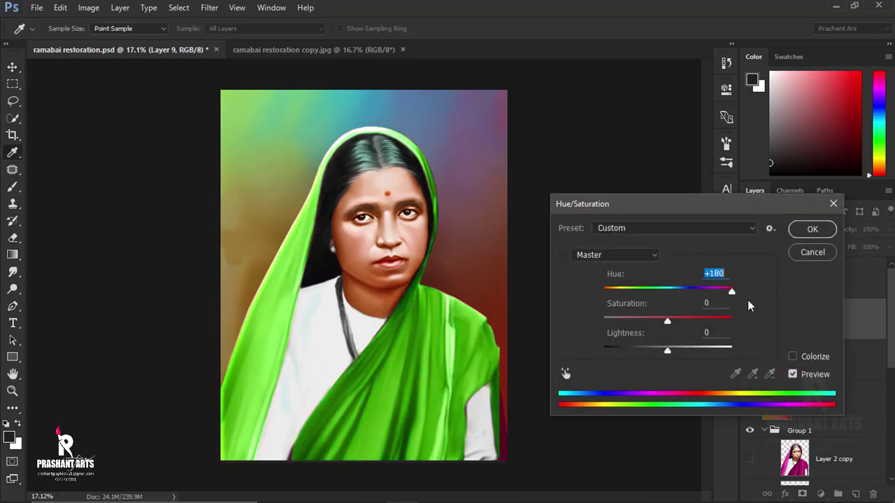
left_click(812, 230)
Step: Refine the green saree's Midtones and Highlights in Color Balance
key("ctrl+b")
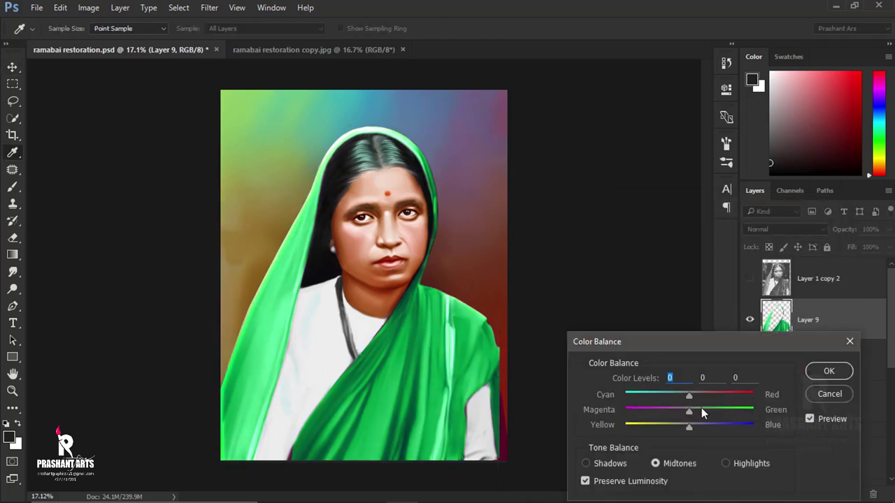
mouse_move(665, 415)
left_mouse_down()
mouse_move(679, 416)
mouse_move(665, 428)
left_mouse_up()
mouse_move(689, 395)
left_mouse_down()
mouse_move(721, 395)
mouse_move(674, 410)
mouse_move(688, 394)
left_mouse_up()
left_click(728, 463)
mouse_move(689, 426)
left_mouse_down()
mouse_move(672, 427)
mouse_move(708, 428)
mouse_move(697, 411)
left_mouse_up()
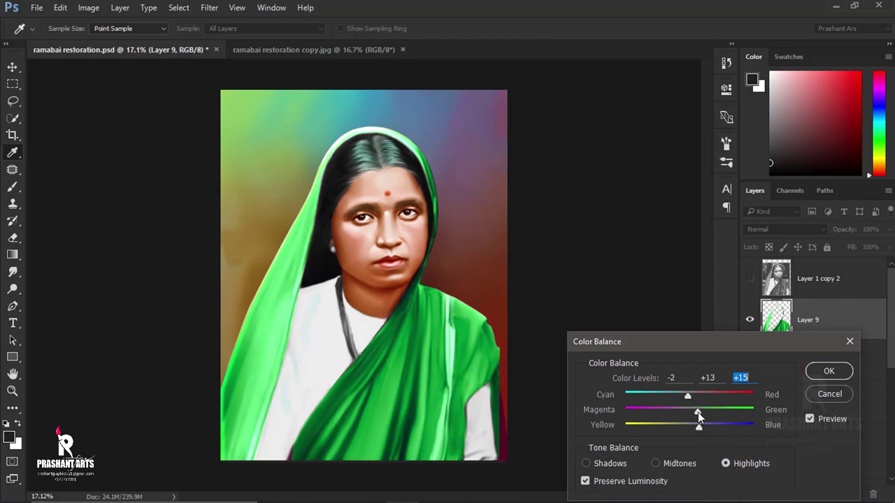
left_click(828, 371)
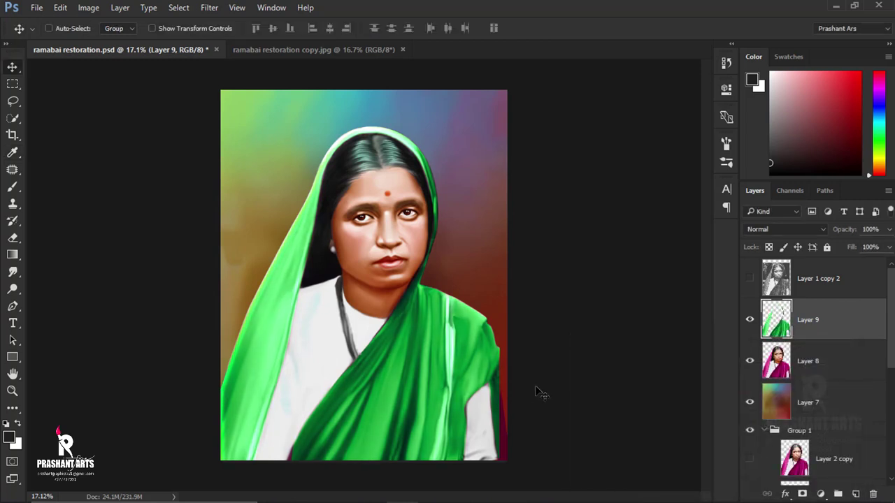
Step: On Layer 8, try a lower Shadows/Highlights shadow lift on the face, then close without applying
scroll(831, 393, "down", 3)
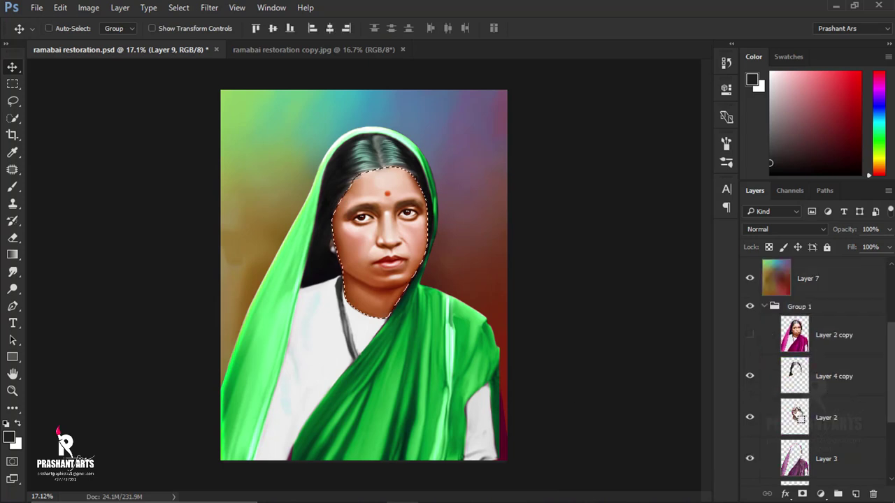
scroll(801, 392, "up", 1)
scroll(808, 357, "up", 2)
left_click(809, 363)
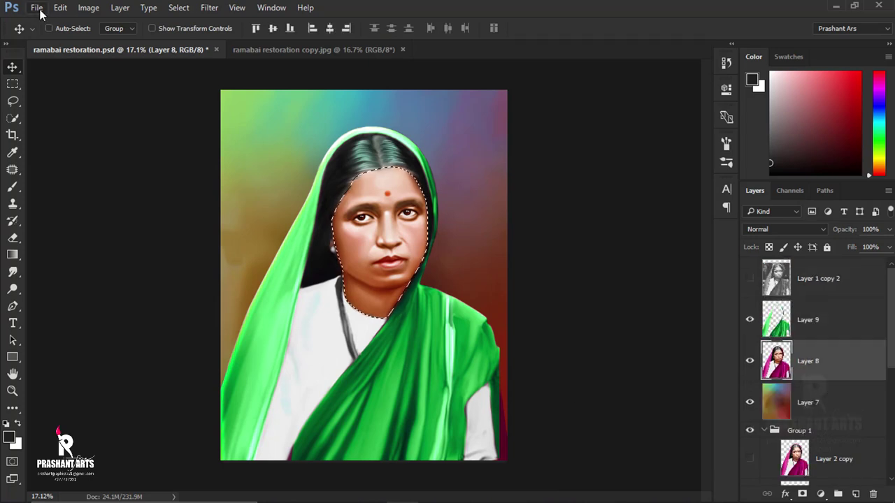
left_click(89, 8)
mouse_move(108, 41)
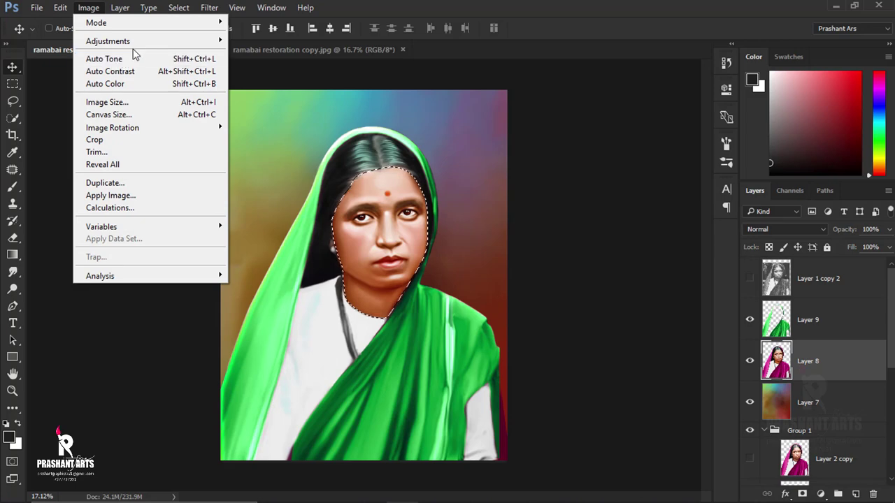
left_click(324, 263)
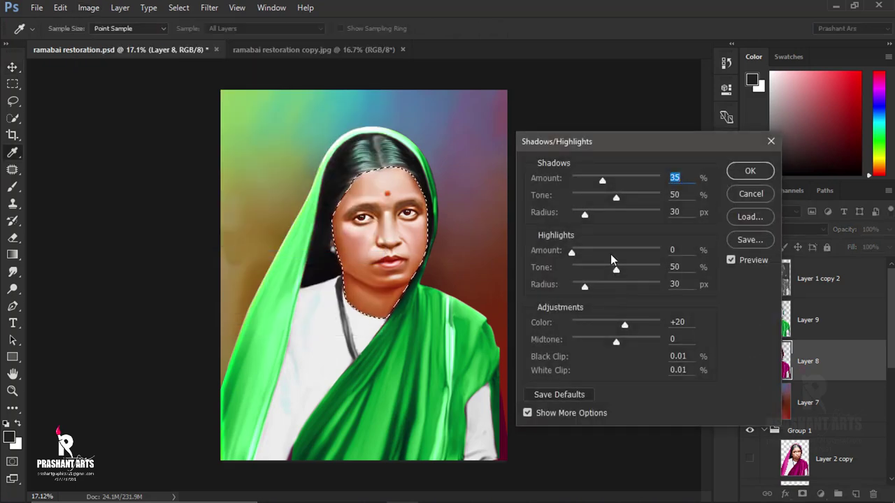
left_click_drag(602, 181, 590, 180)
left_click(747, 173)
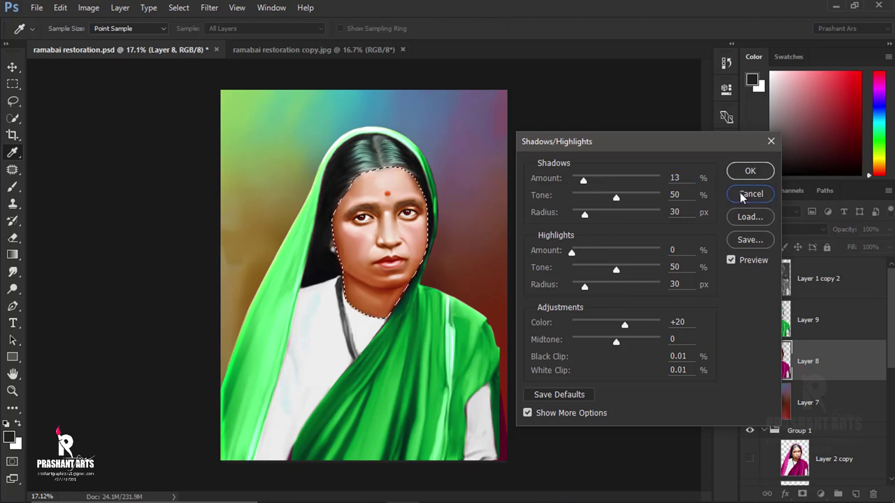
key("v")
key("ctrl")
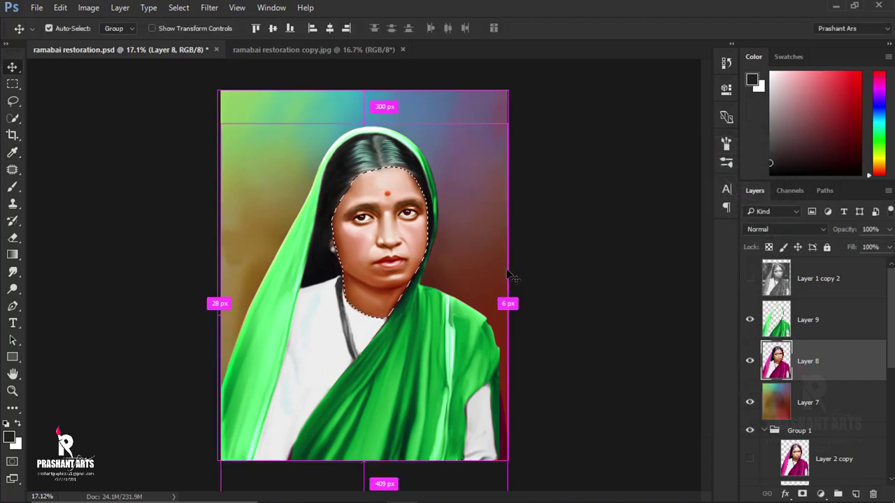
Step: Copy the face to Layer 10 and apply Shadows/Highlights with Shadows Amount 1
key("ctrl+j")
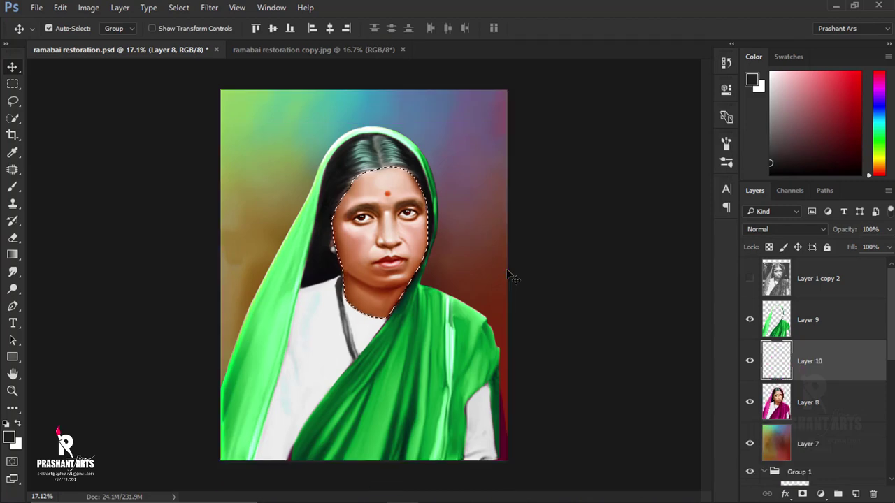
left_click(88, 8)
mouse_move(107, 41)
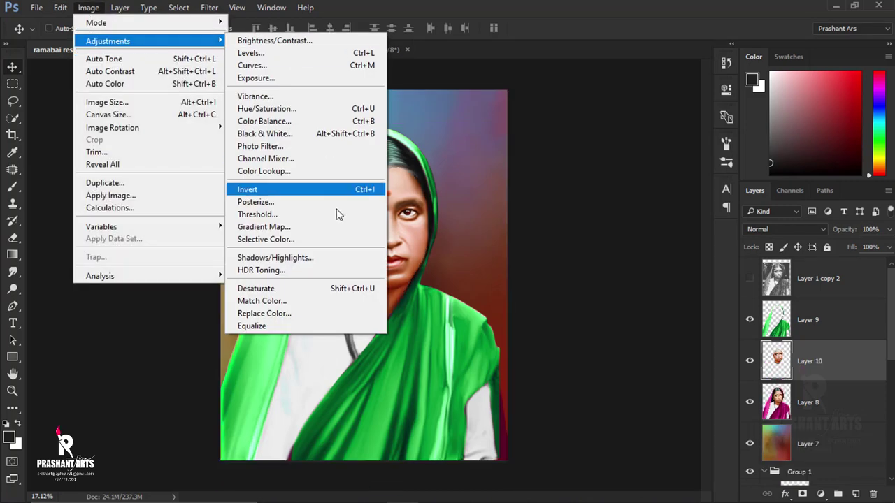
left_click(315, 259)
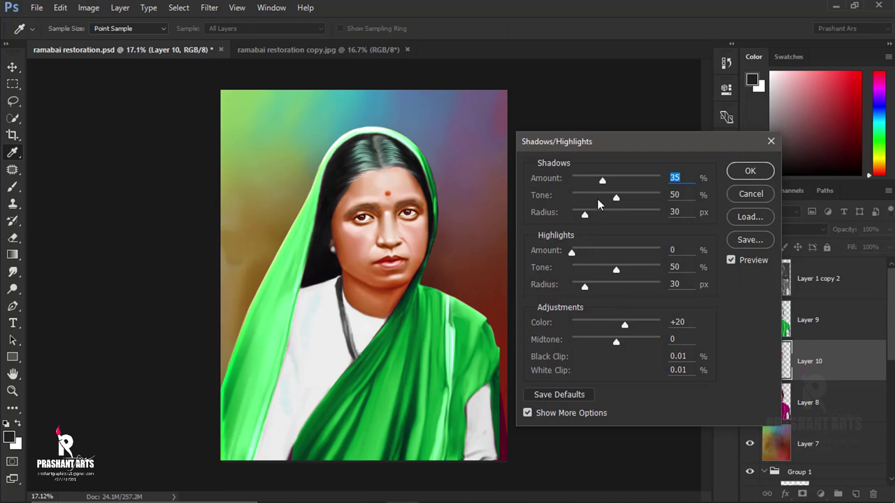
left_click_drag(602, 181, 584, 183)
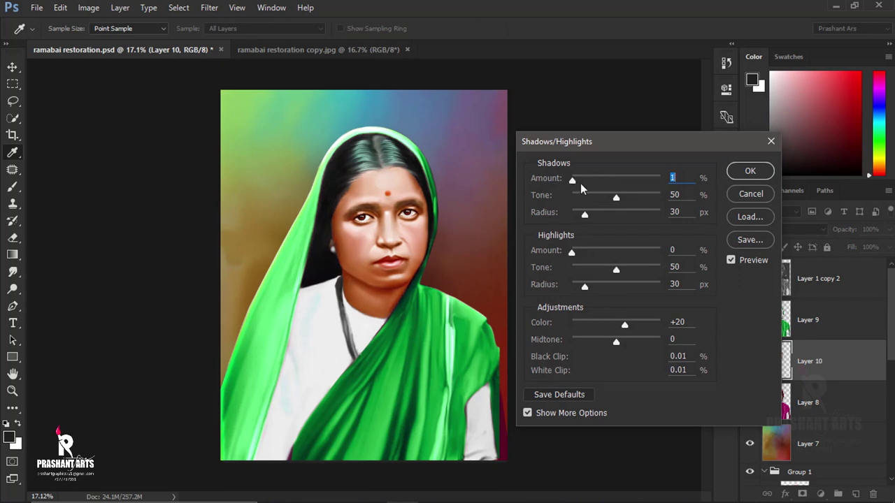
left_click(740, 179)
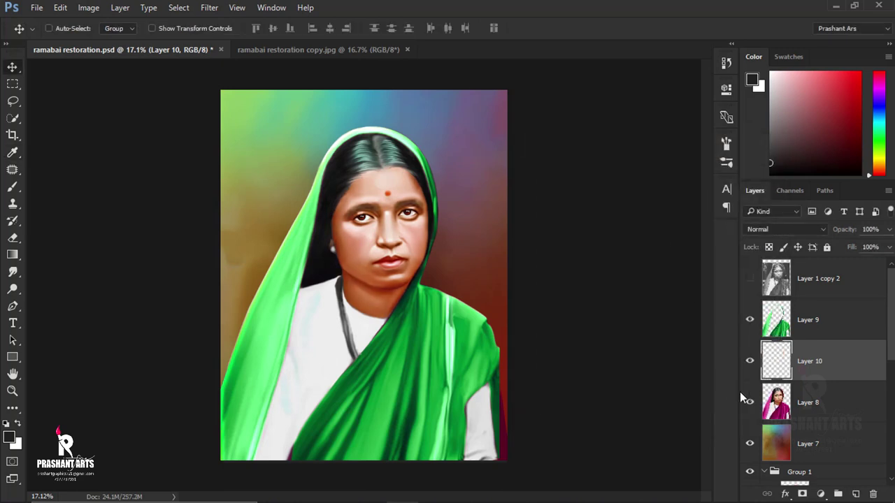
Step: Erase Layer 10 around the eyes and lips, comparing against the original black-and-white photo
left_click(12, 238)
scroll(371, 206, "up", 3)
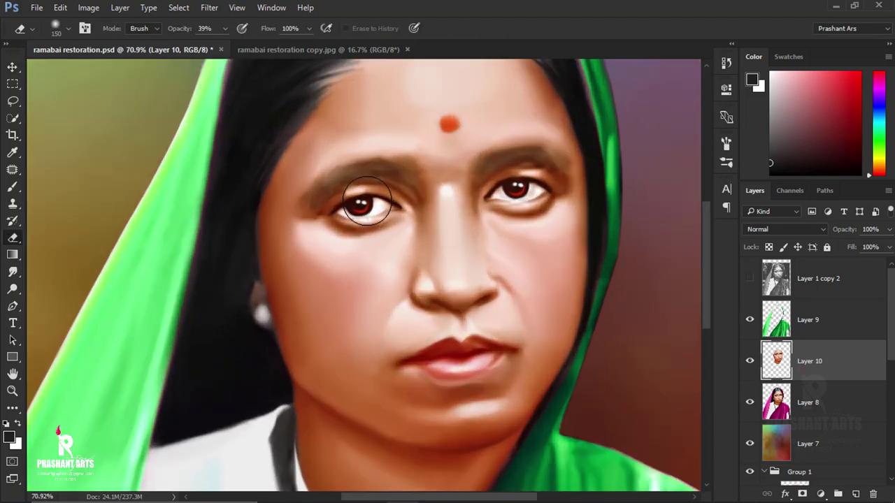
scroll(370, 207, "up", 2)
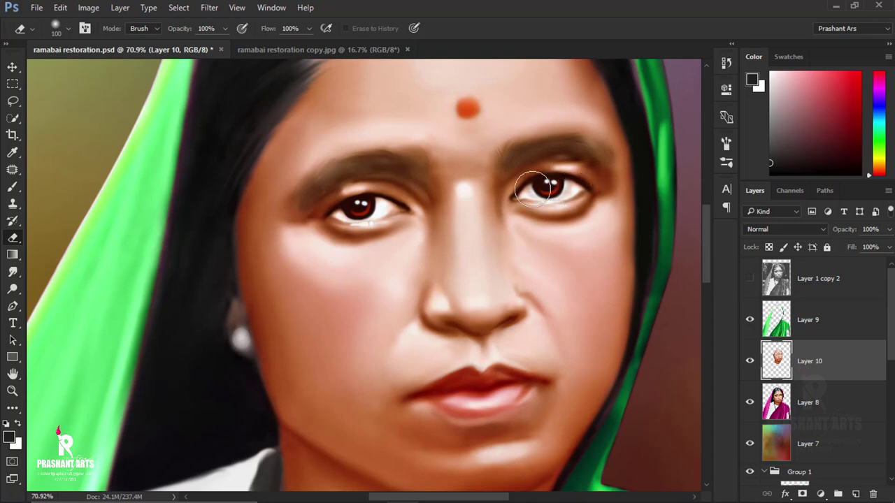
scroll(533, 187, "down", 3)
scroll(533, 188, "down", 3)
scroll(534, 187, "down", 1)
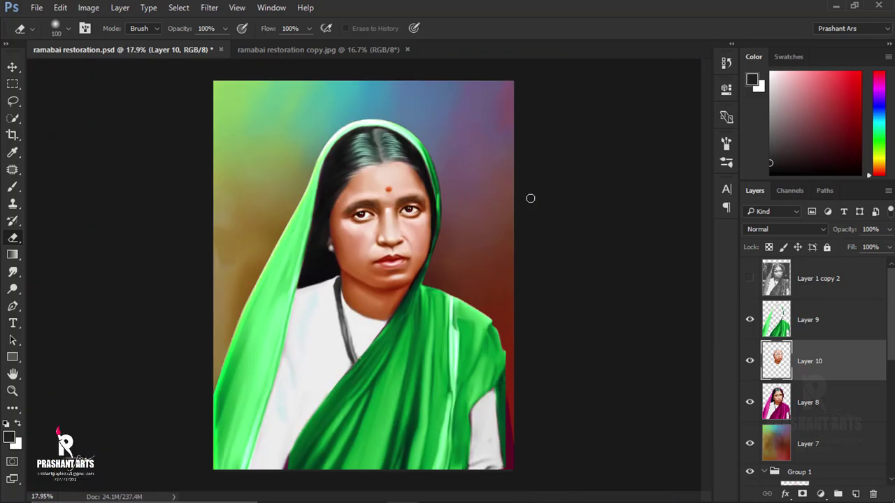
left_click(13, 67)
left_click(751, 285)
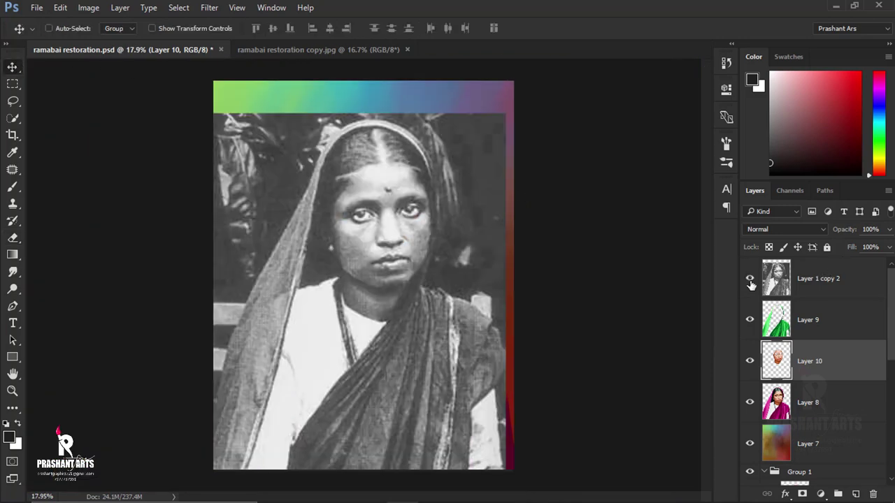
scroll(536, 278, "down", 1)
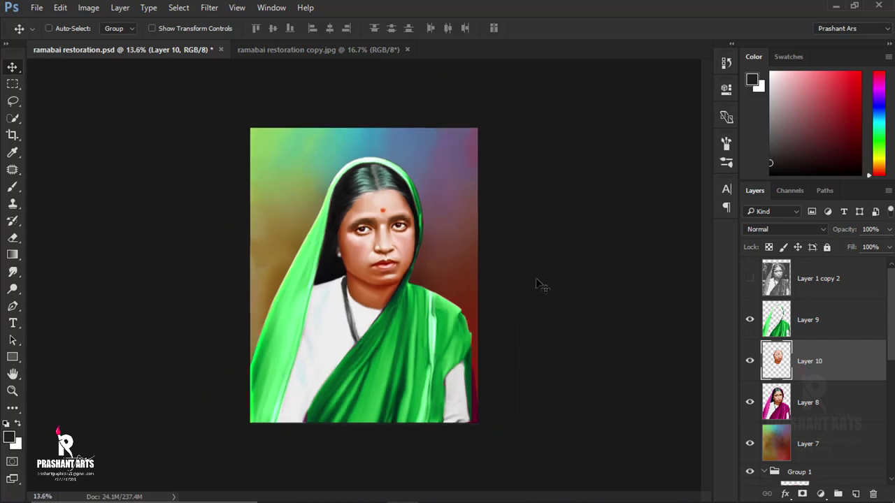
scroll(535, 277, "up", 1)
scroll(600, 303, "up", 1)
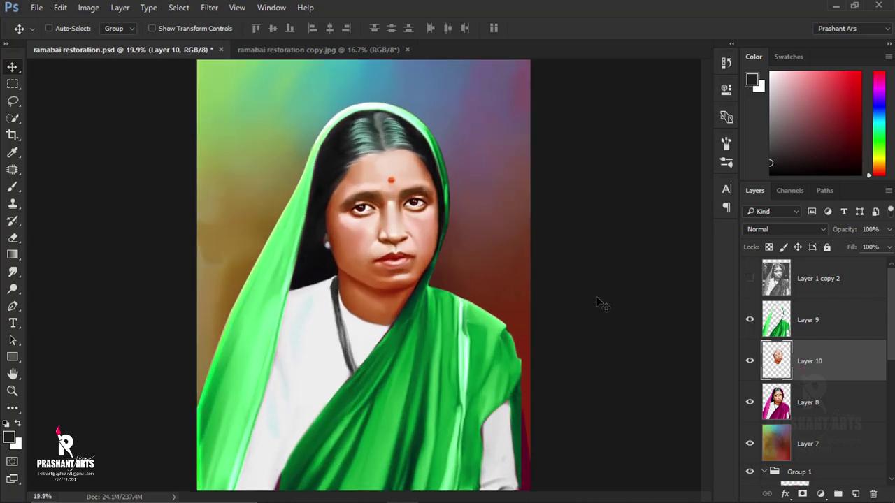
scroll(410, 226, "up", 2)
scroll(350, 225, "up", 2)
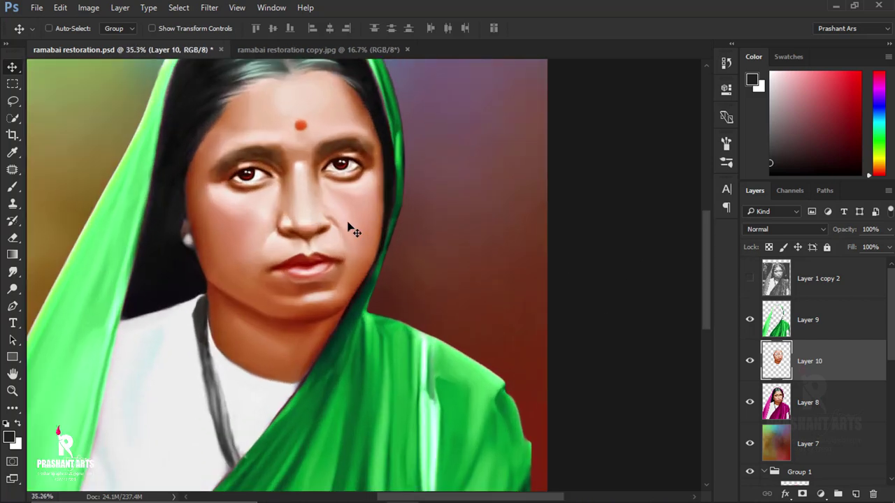
left_click(17, 236)
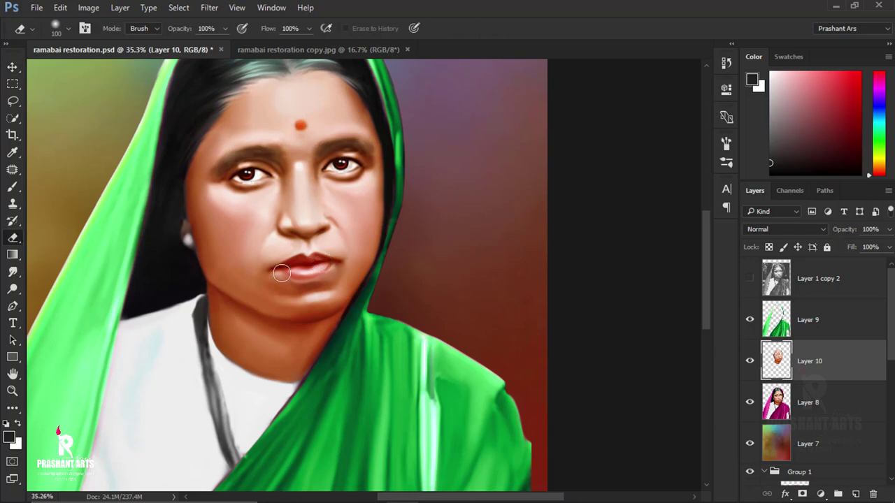
Step: Boost the face copy layer's vibrance by +33 and zoom out to view the whole portrait
key("v")
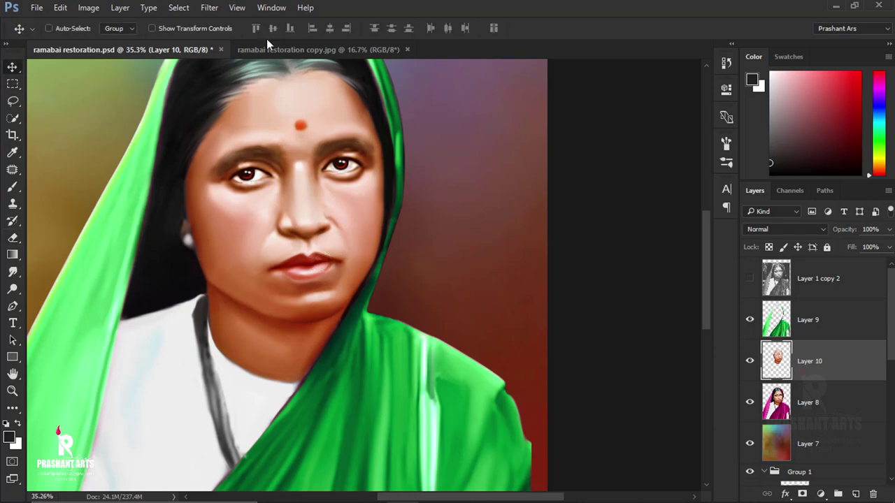
left_click(96, 8)
mouse_move(108, 41)
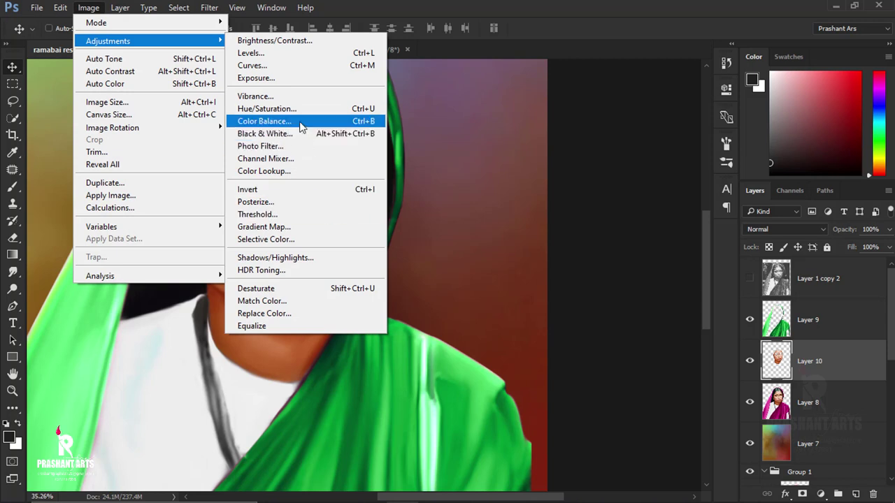
left_click(301, 98)
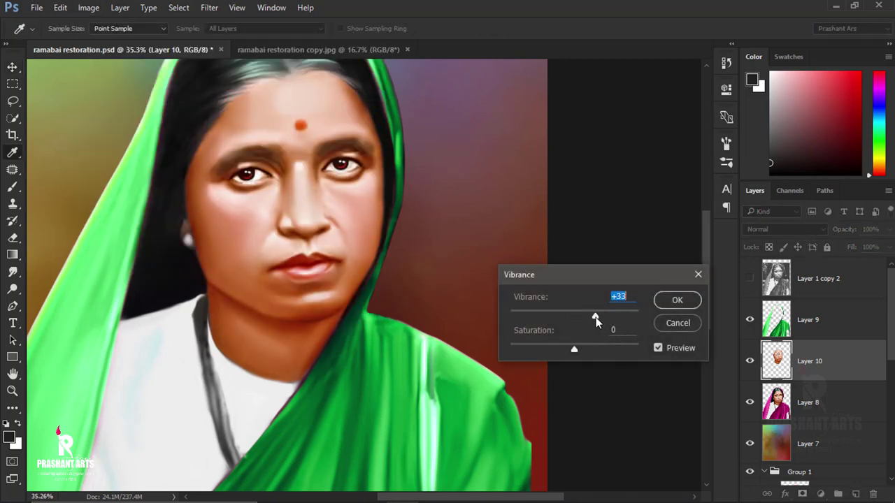
left_click(676, 301)
scroll(501, 308, "down", 2)
scroll(501, 308, "down", 1)
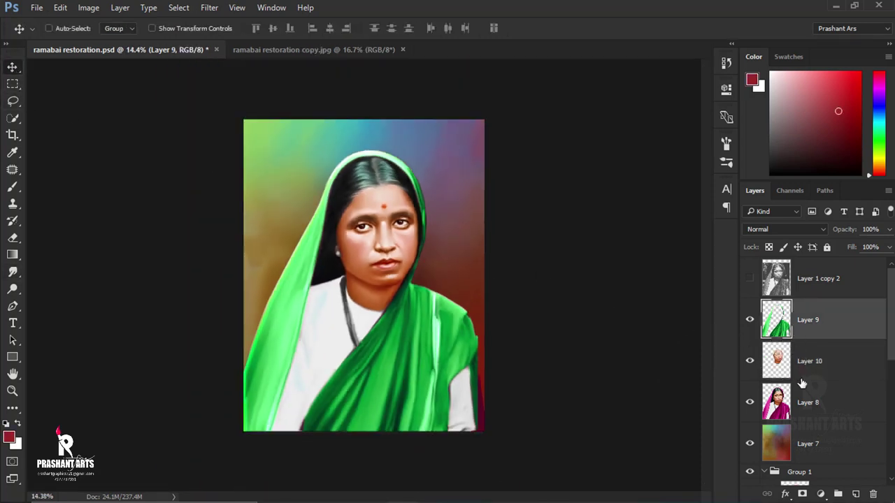
Step: Shift the Layer 9 sari's hue to -145, turning it from green to magenta-crimson
left_click(801, 371)
left_click(801, 337)
key("ctrl+u")
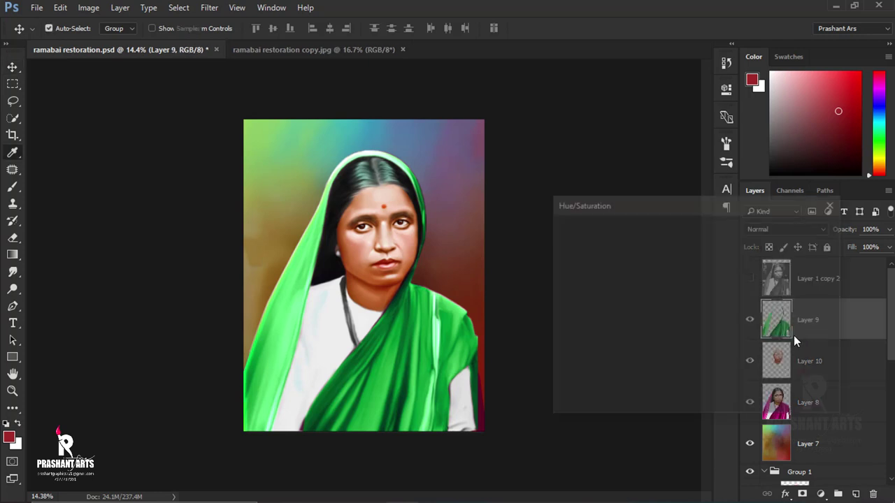
left_click_drag(667, 289, 612, 295)
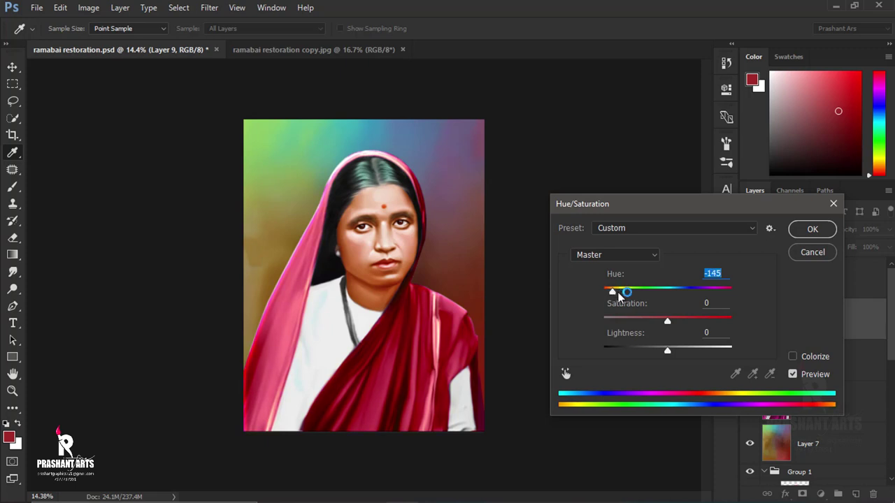
left_click(793, 375)
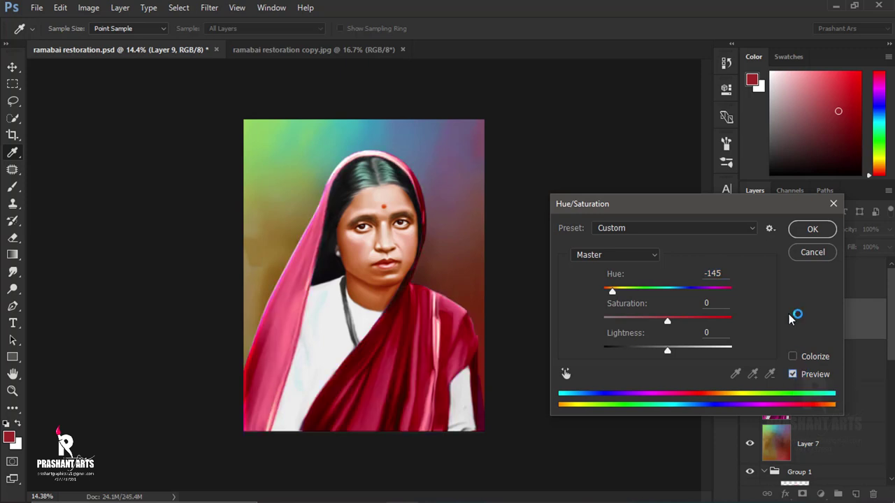
left_click(812, 229)
key("v")
scroll(437, 243, "up", 1)
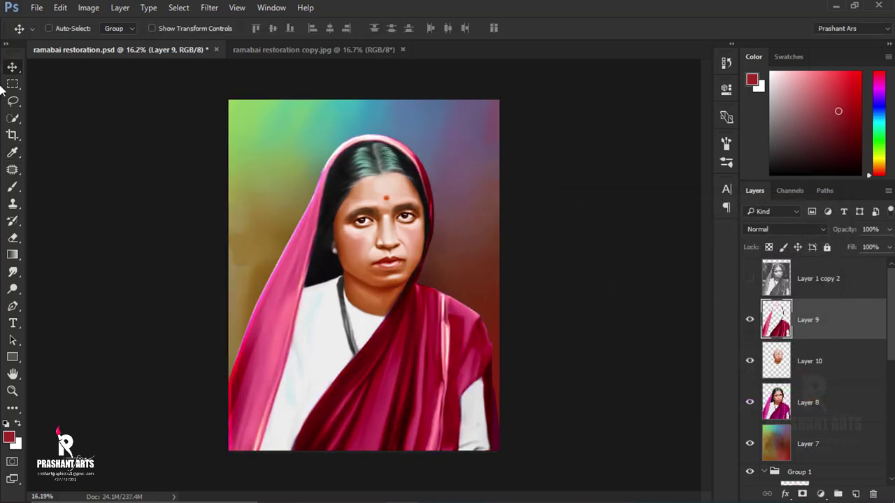
Step: Select the sari, face and portrait layers (9, 10 and 8) and merge them into one
left_click(14, 289)
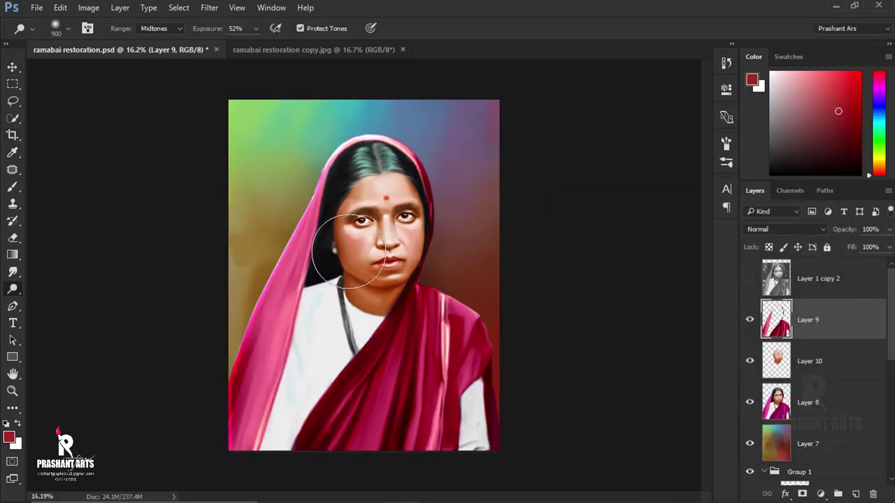
scroll(381, 251, "up", 3)
scroll(380, 250, "up", 2)
key("bracketleft")
key("bracketleft")
key("bracketleft")
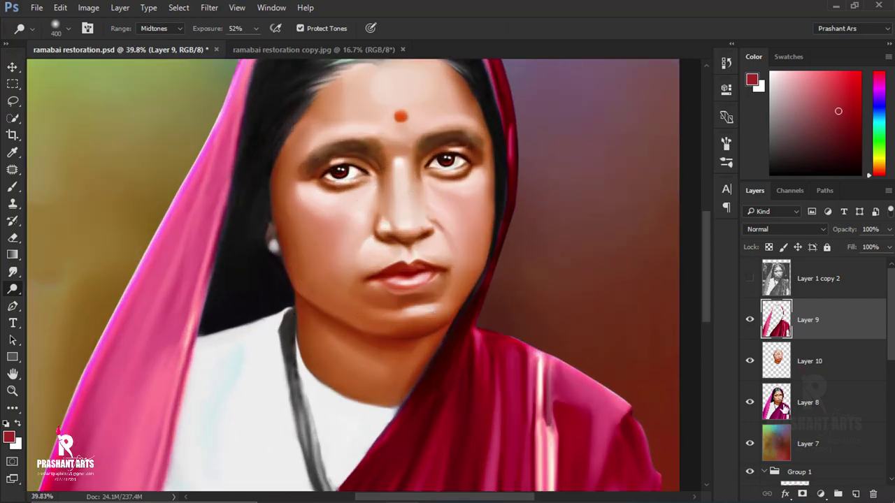
left_click(785, 409)
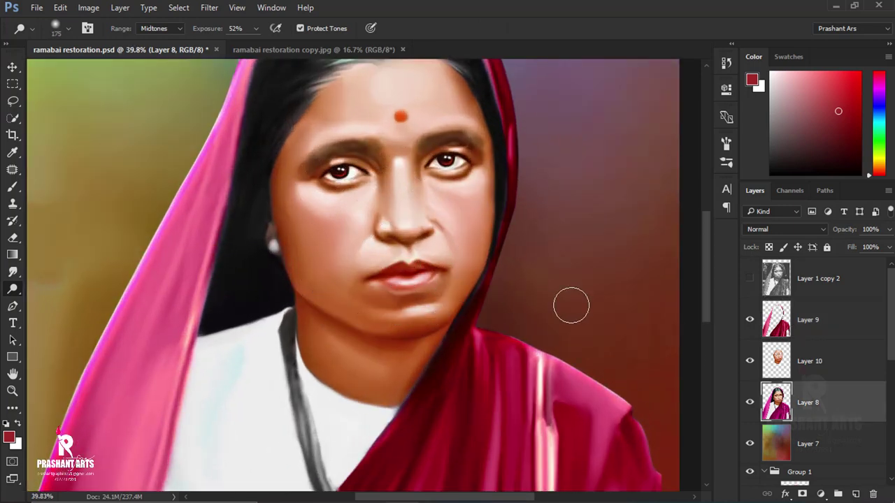
scroll(572, 305, "down", 4)
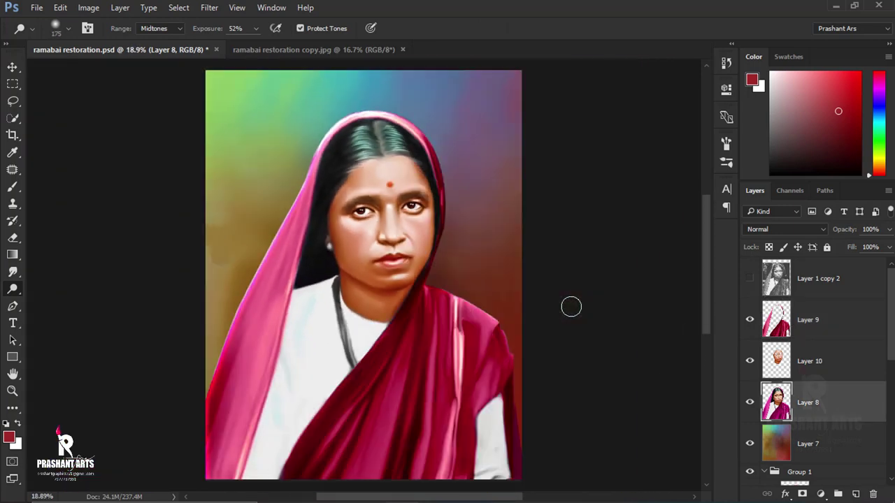
left_click(821, 328, "shift")
key("ctrl+e")
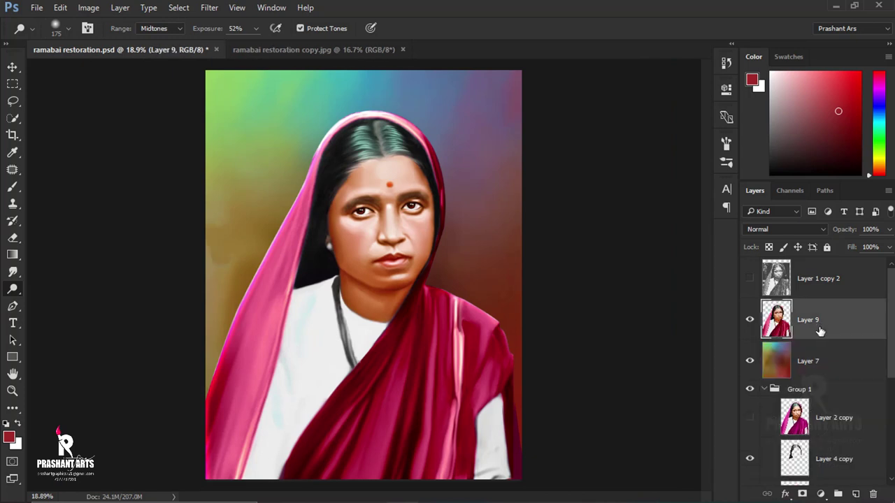
Step: Set up the Smudge tool with a soft 50 px brush, 51% strength and size 90
scroll(525, 392, "up", 1)
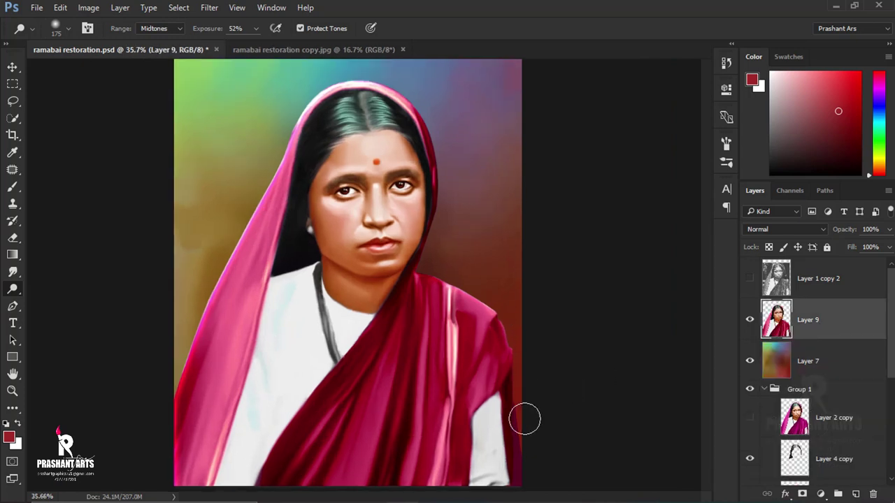
scroll(524, 416, "up", 3)
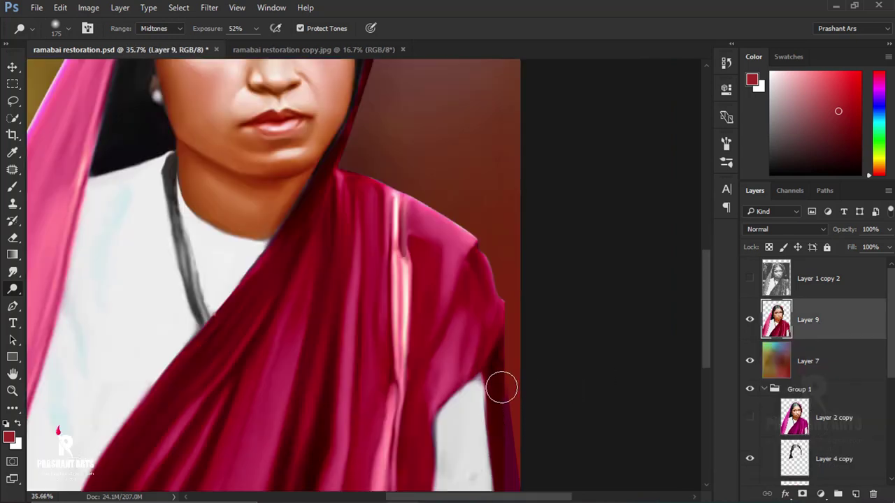
left_click(12, 277)
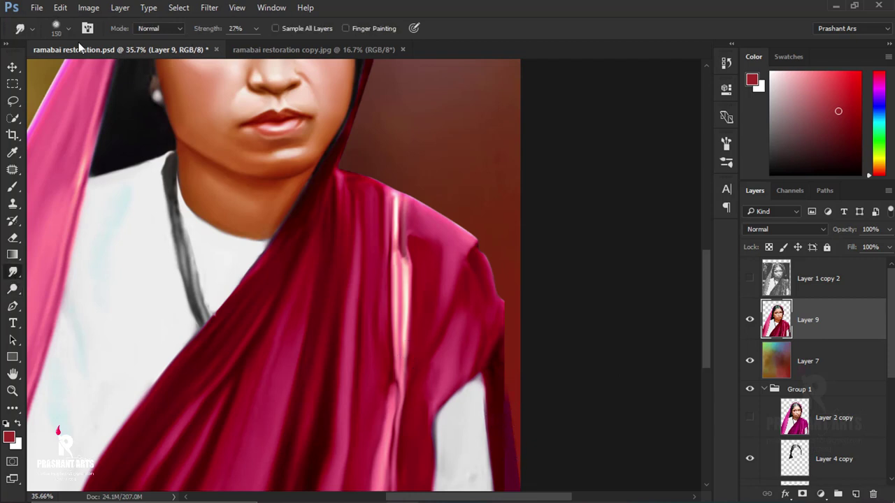
left_click(67, 28)
left_click(153, 153)
left_click_drag(199, 32, 216, 30)
scroll(516, 343, "down", 3)
key("bracketright")
key("bracketright")
key("bracketright")
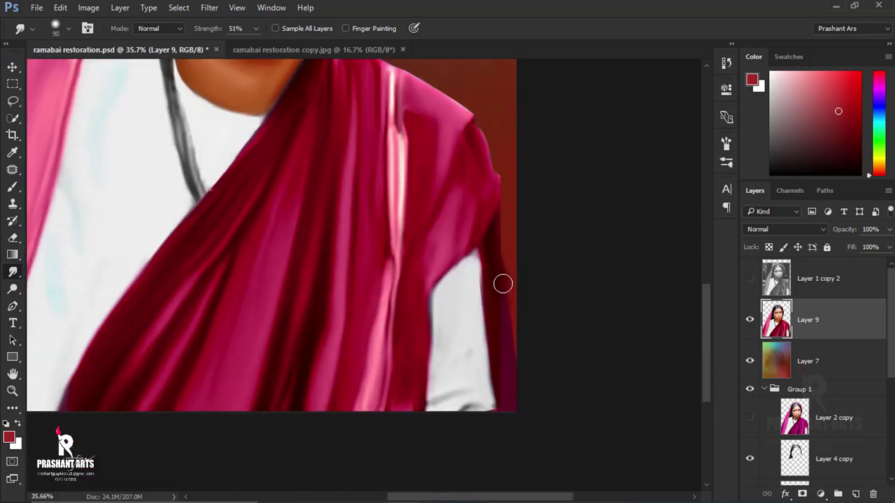
Step: Sample the necklace's dark grey and paint a stroke along the necklace on a new layer
key("ctrl+0")
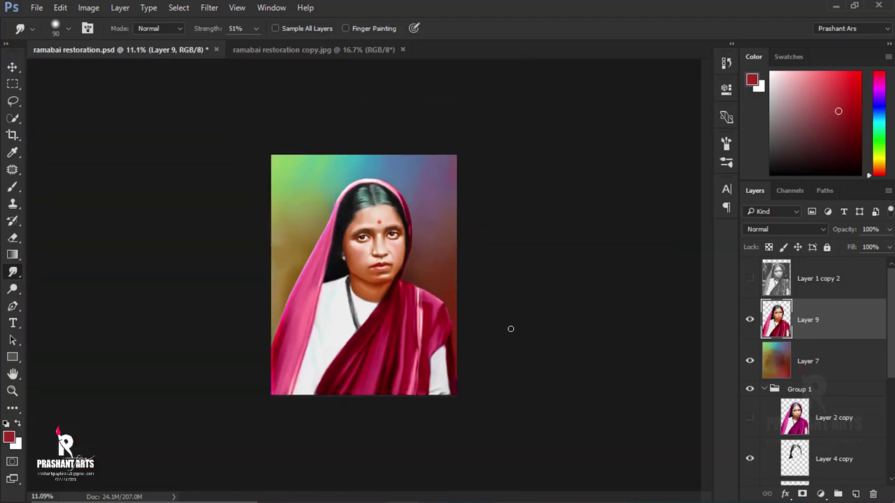
key("v")
scroll(466, 306, "up", 5)
key("b")
scroll(326, 285, "up", 2)
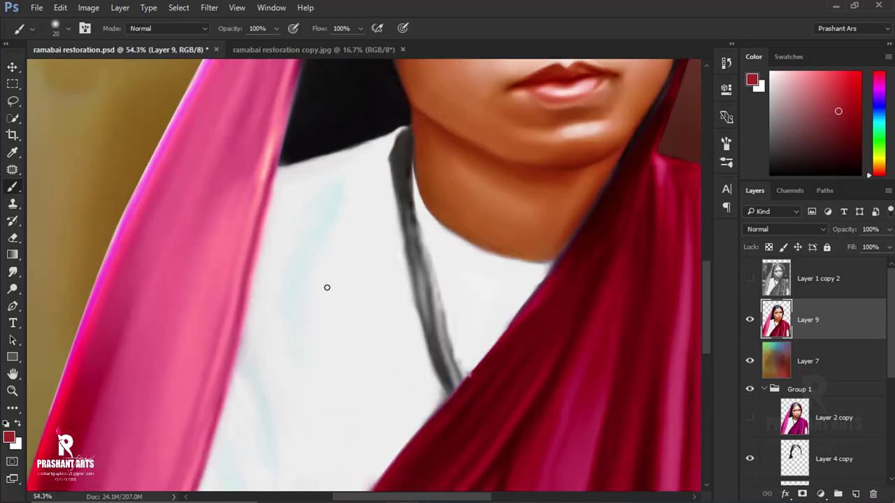
left_click(420, 215, "alt")
left_click(855, 494)
left_click_drag(416, 222, 451, 326)
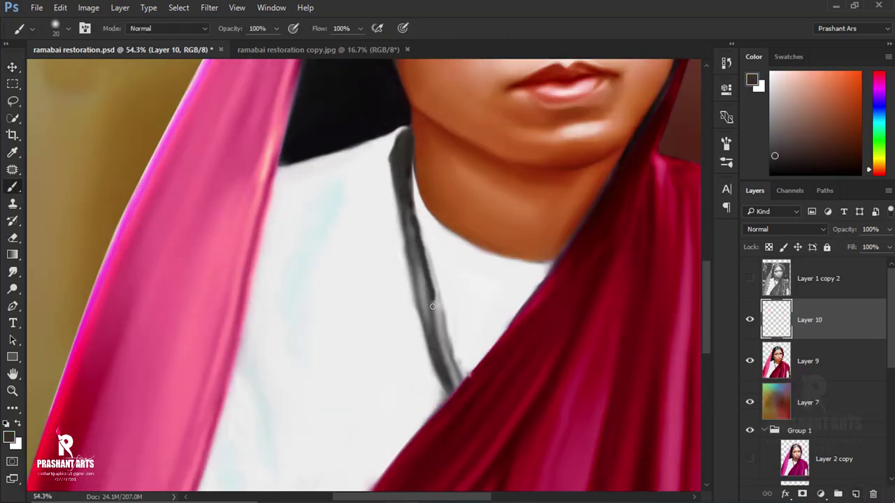
Step: Smudge the painted necklace stroke to blend it and merge the layer down into Layer 9
key("r")
left_click_drag(424, 289, 441, 342)
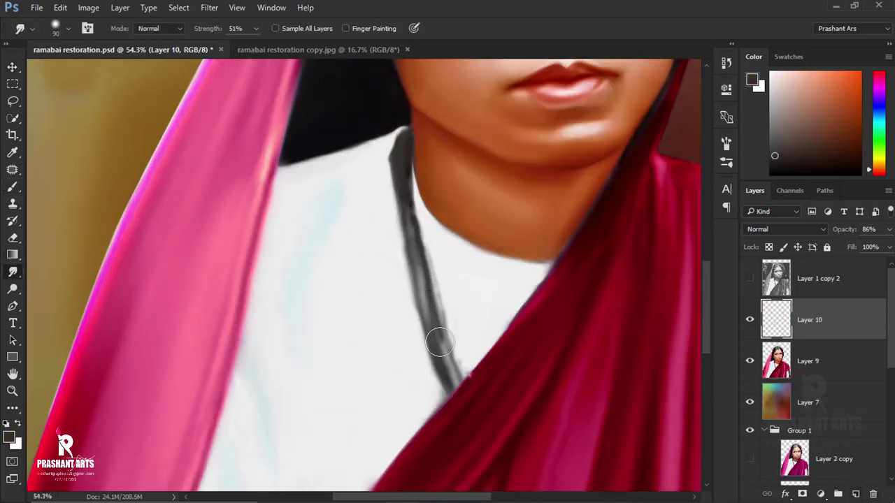
key("ctrl+0")
key("ctrl+e")
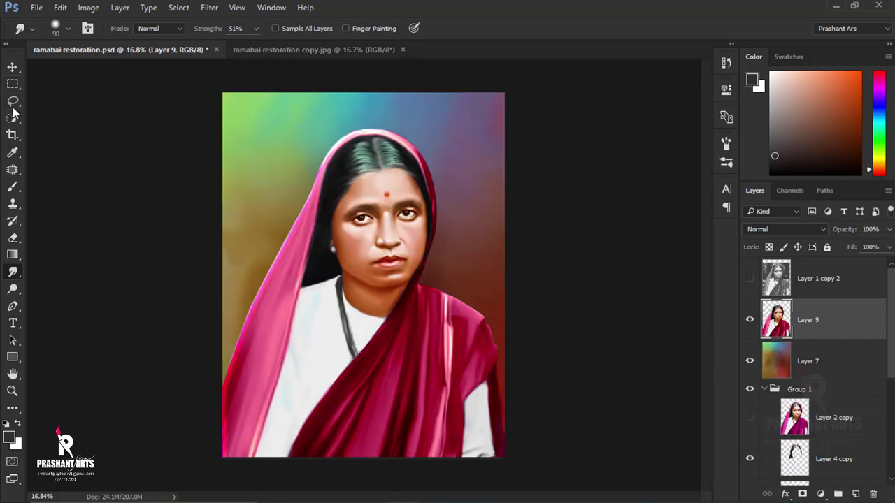
key("l")
scroll(377, 326, "up", 2)
Step: Trace the necklace into a selection with the Magnetic Lasso and feather its edge
left_click(314, 256)
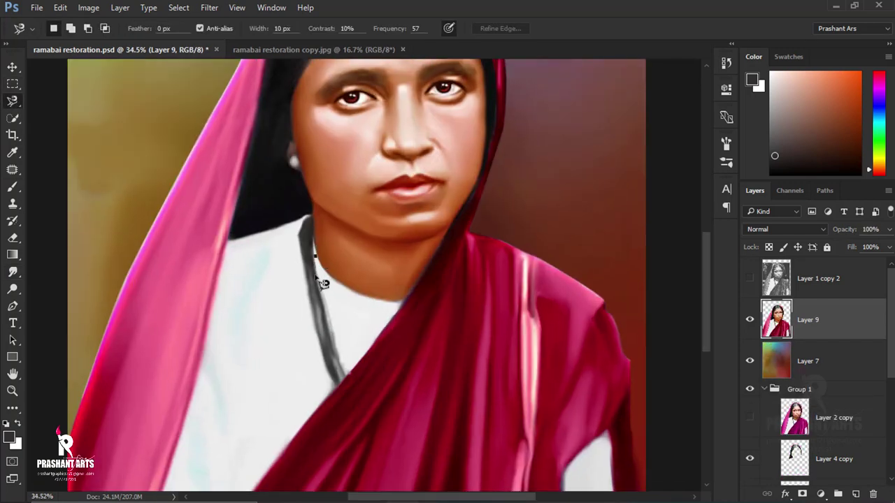
left_click(337, 383)
double_click(323, 266)
right_click(307, 281)
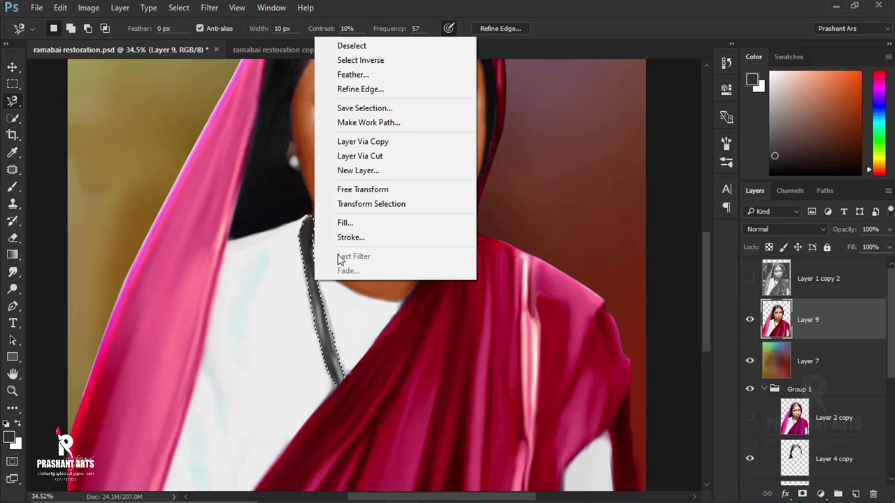
left_click(334, 73)
left_click(580, 245)
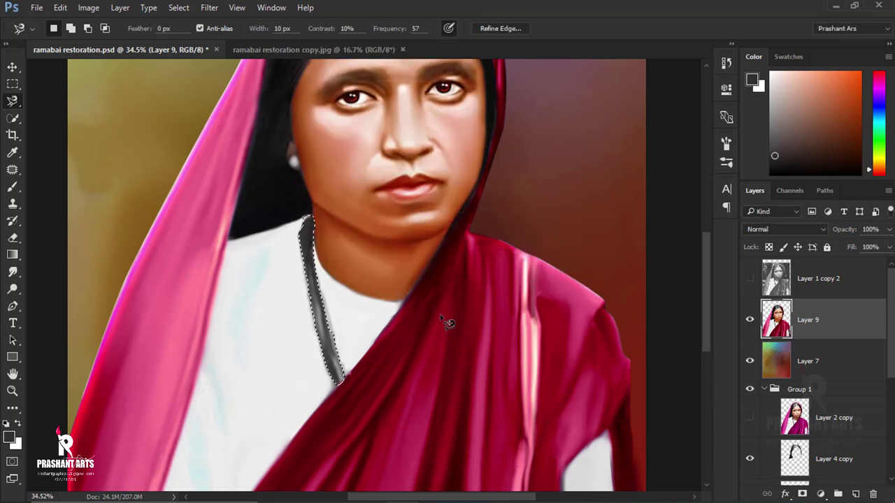
Step: Darken the necklace midtones with Levels (midtone 0.89), then sample a skin tone with the Brush
key("ctrl+l")
left_click_drag(696, 388, 697, 390)
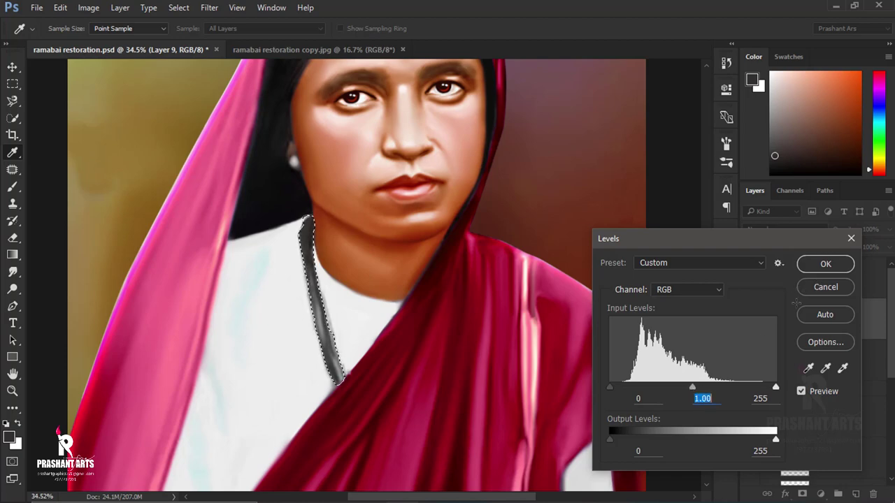
left_click(825, 264)
key("l")
scroll(434, 364, "down", 2)
key("b")
scroll(384, 174, "up", 3)
left_click(384, 174, "alt")
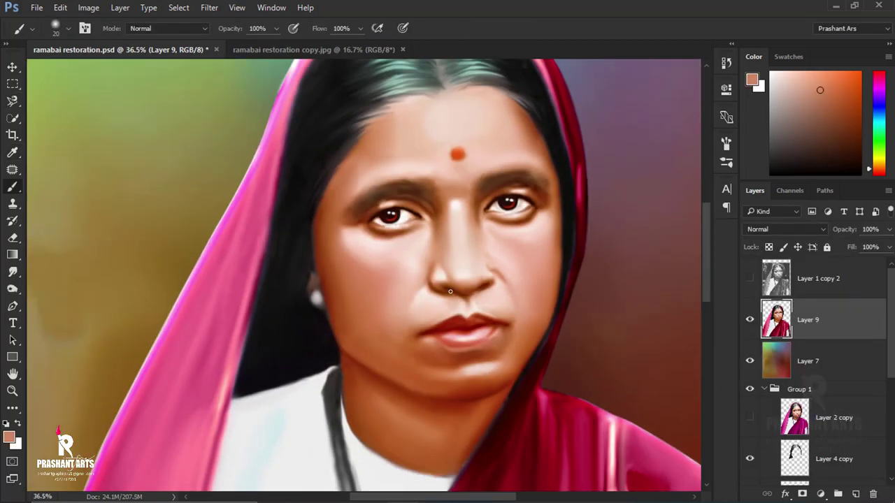
scroll(358, 227, "down", 4)
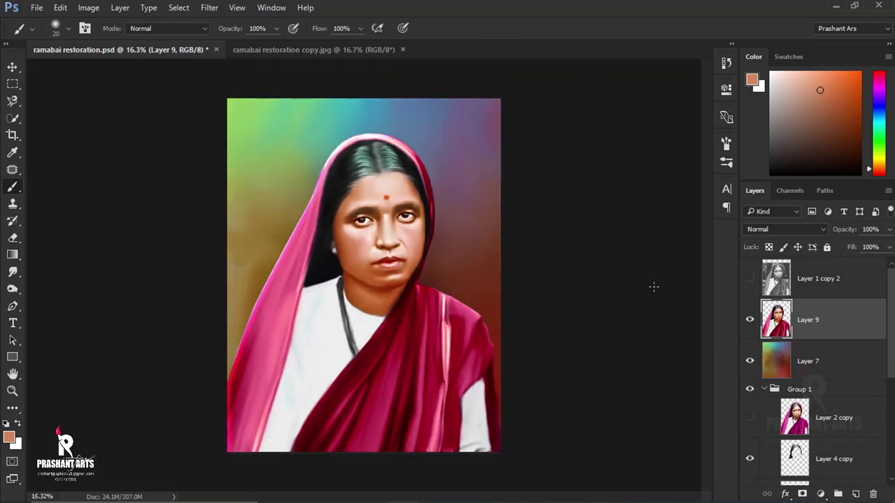